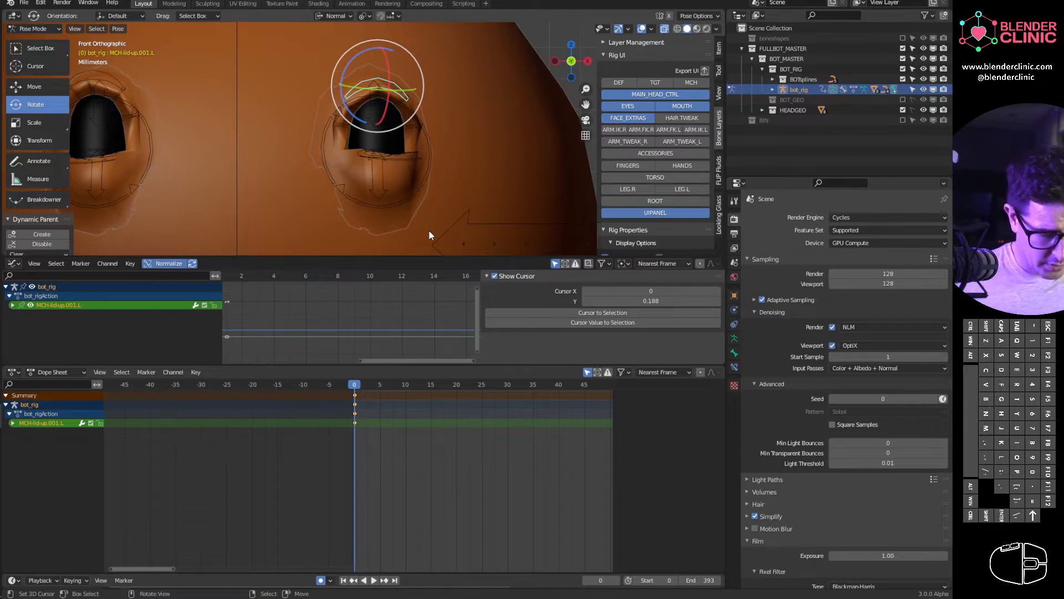
- Select the left eye's lower eyelid bone MCH-lid-down.001.L and examine the eyelid shape
ctrl+middle_drag(429, 231, 375, 162)
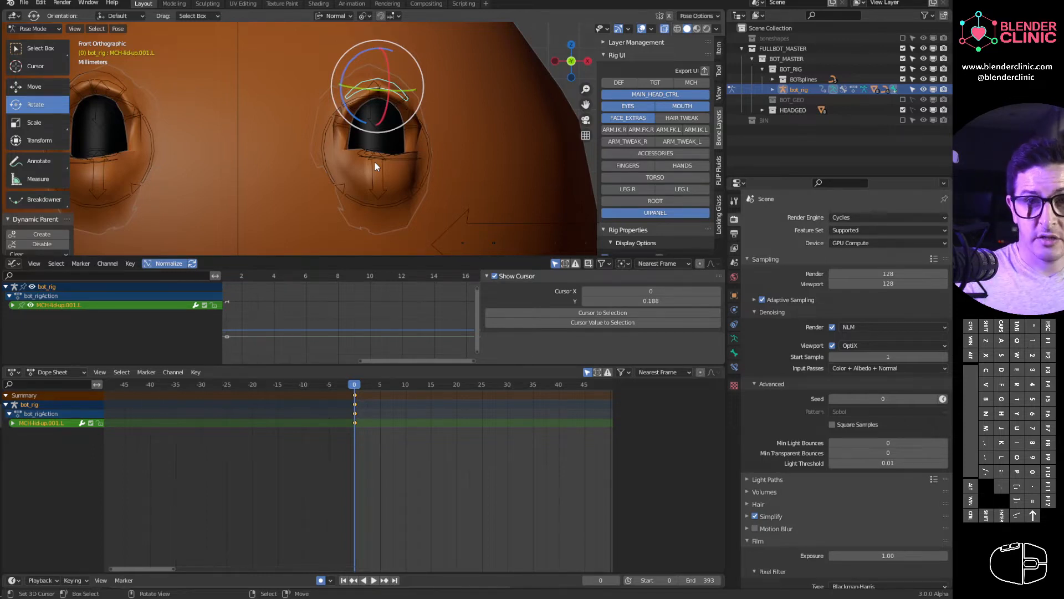
scroll(375, 162, up, 3)
click(433, 175)
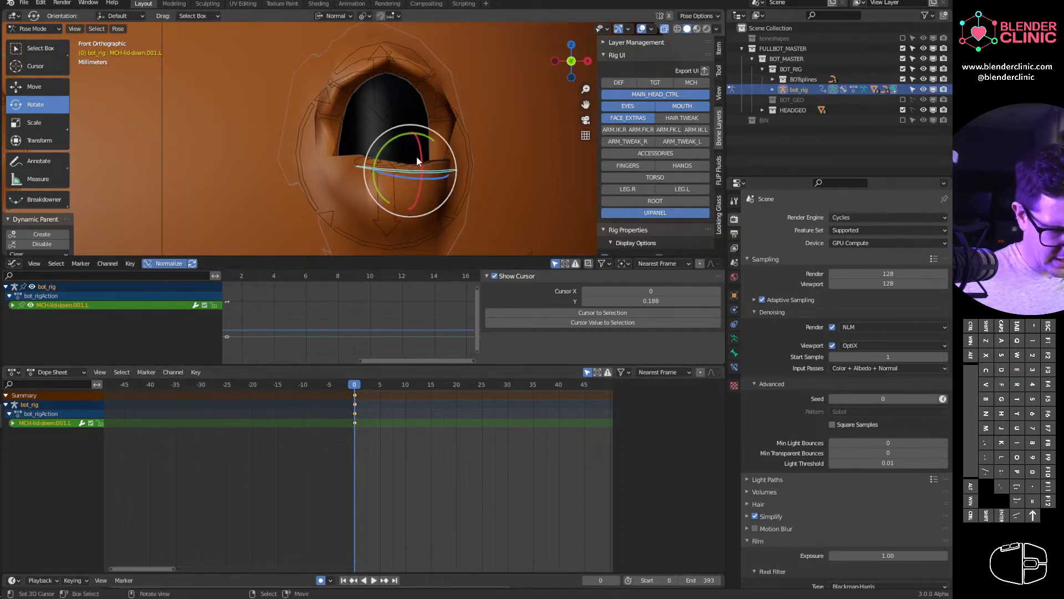
scroll(430, 205, down, 2)
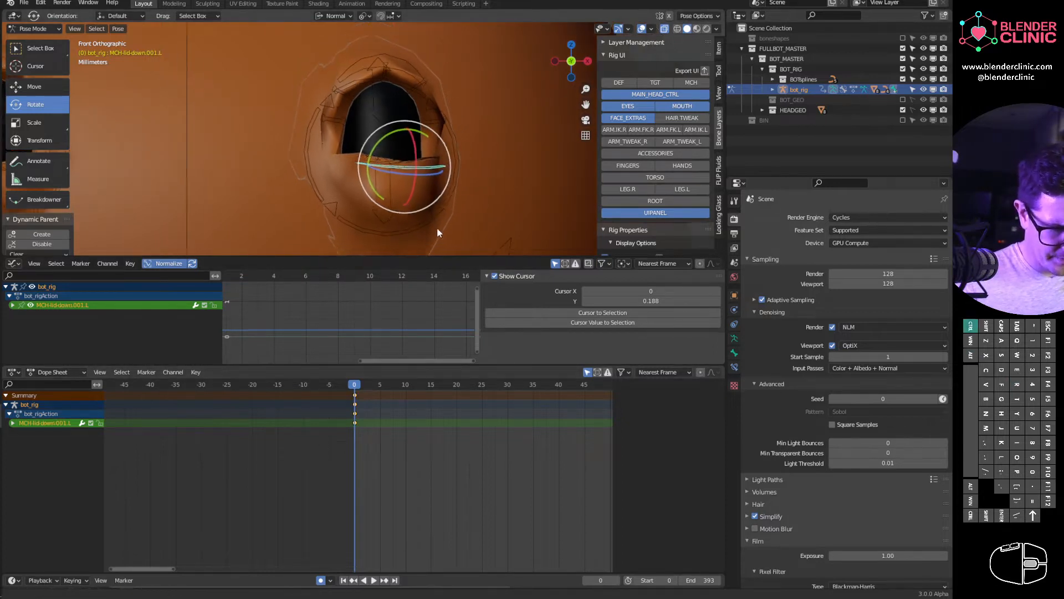
- Toggle Simplify off and back on to compare the eyelids on the whole head
click(755, 516)
scroll(432, 209, down, 5)
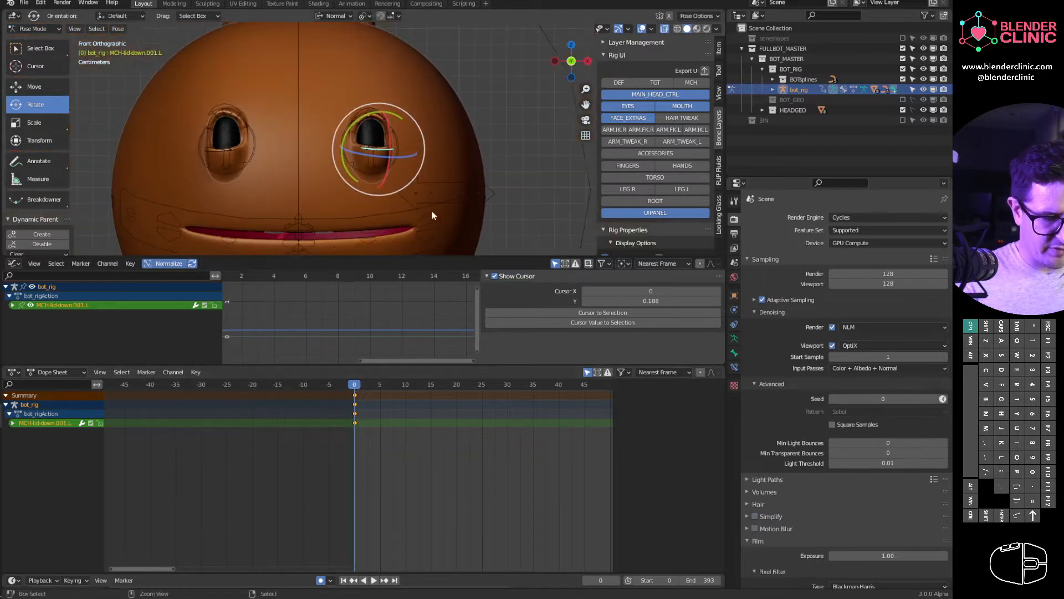
click(755, 516)
scroll(471, 143, up, 5)
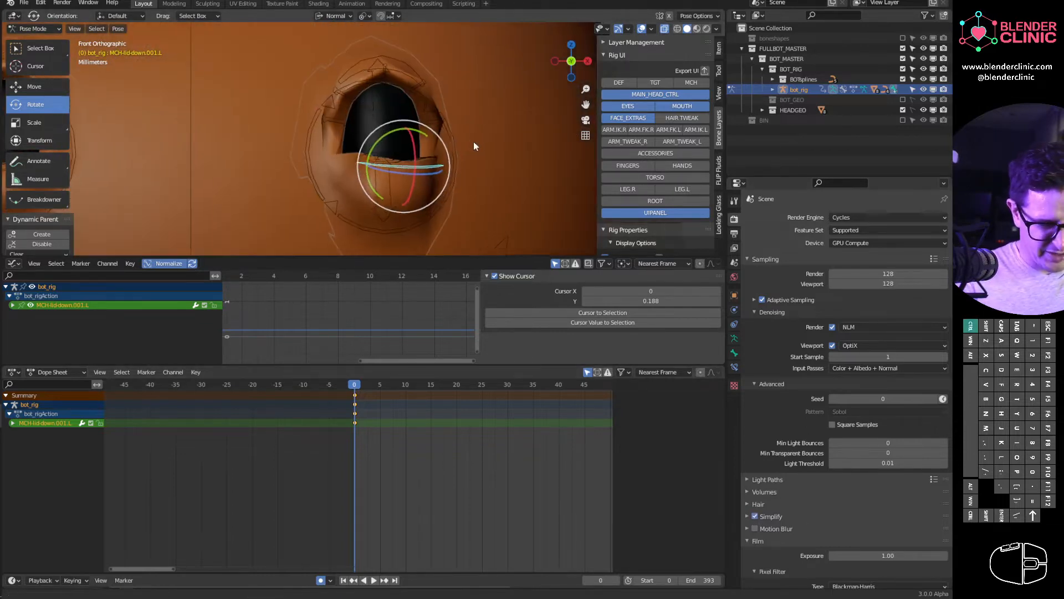
- Select all visible bones of the rig and insert a Whole Character keyframe at frame 0
key(space)
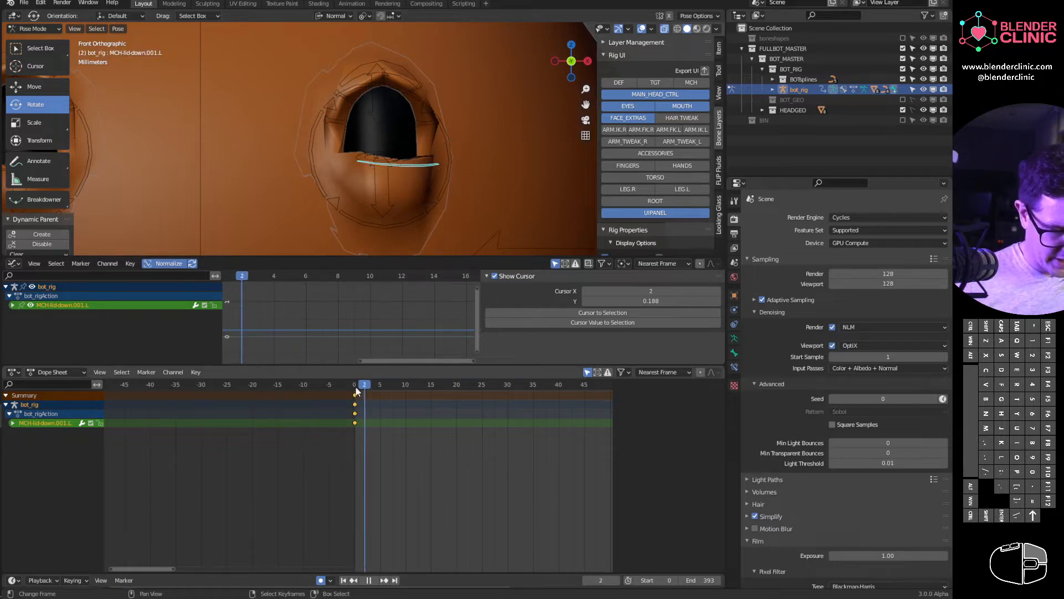
key(space)
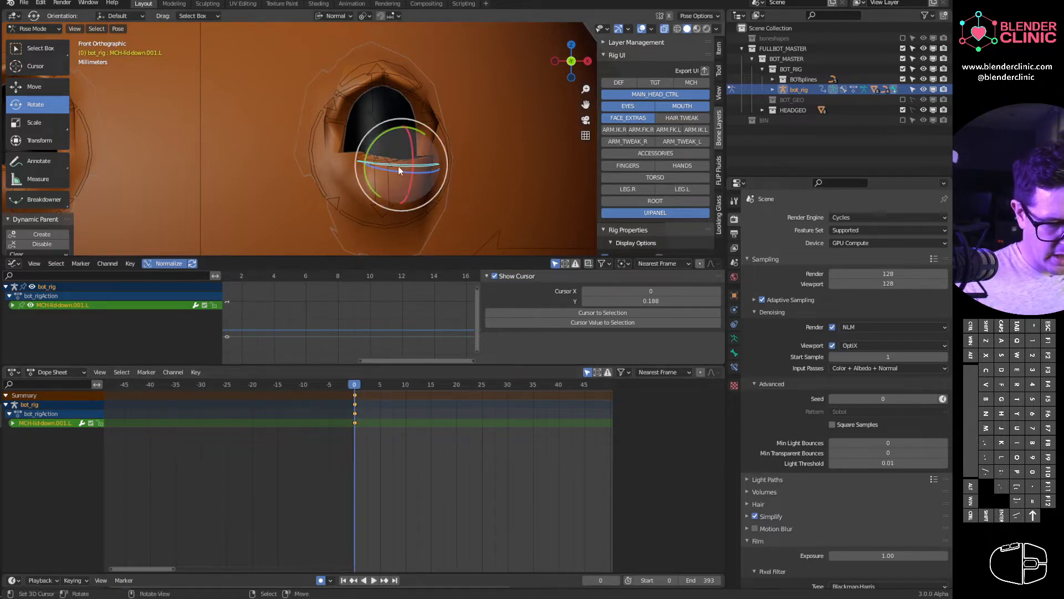
right_click(391, 174)
right_click(384, 101)
right_click(403, 161)
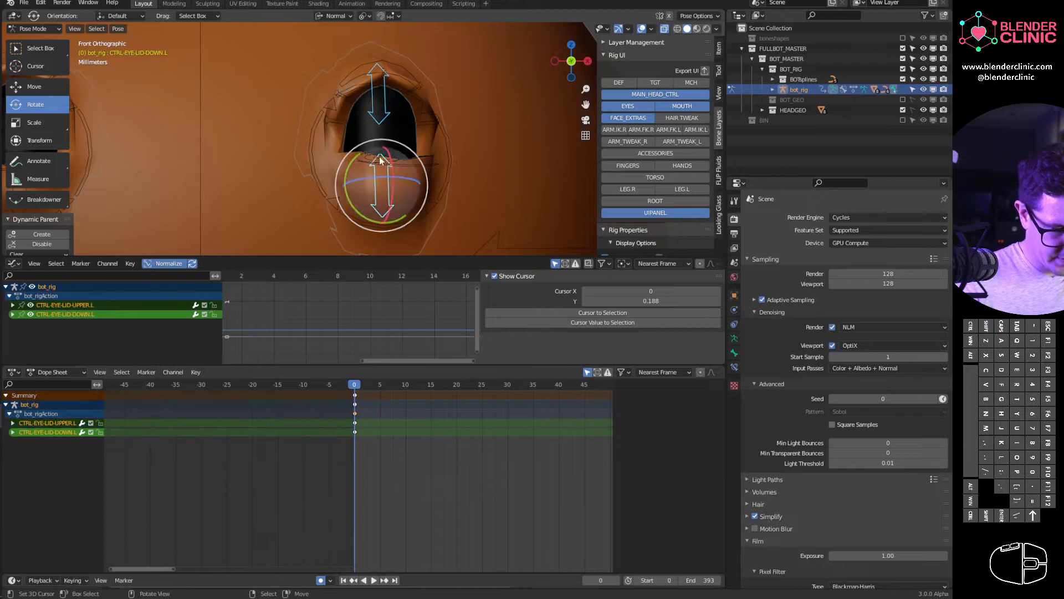
key(a)
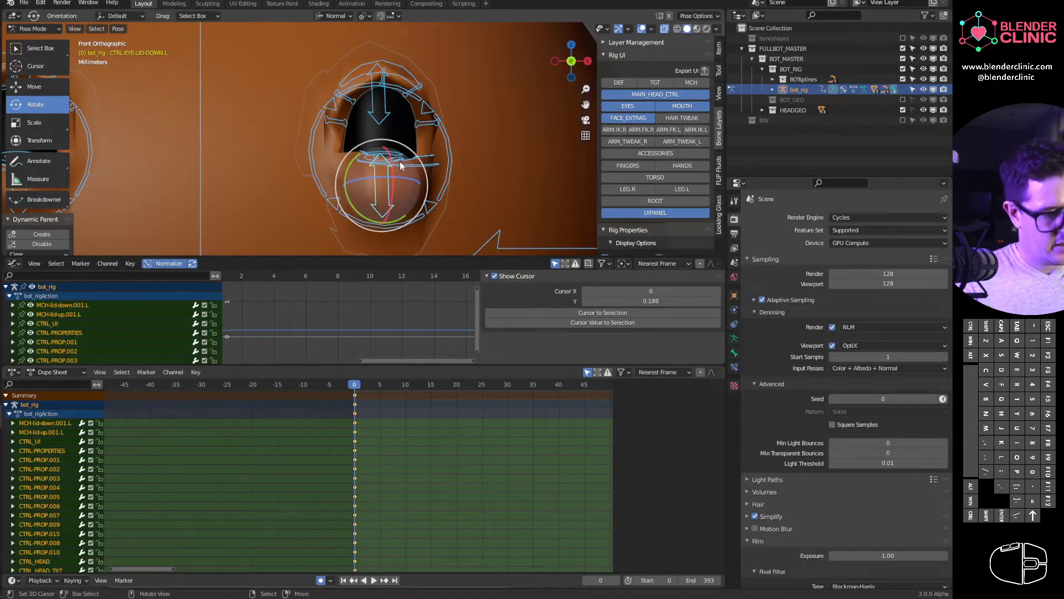
key(i)
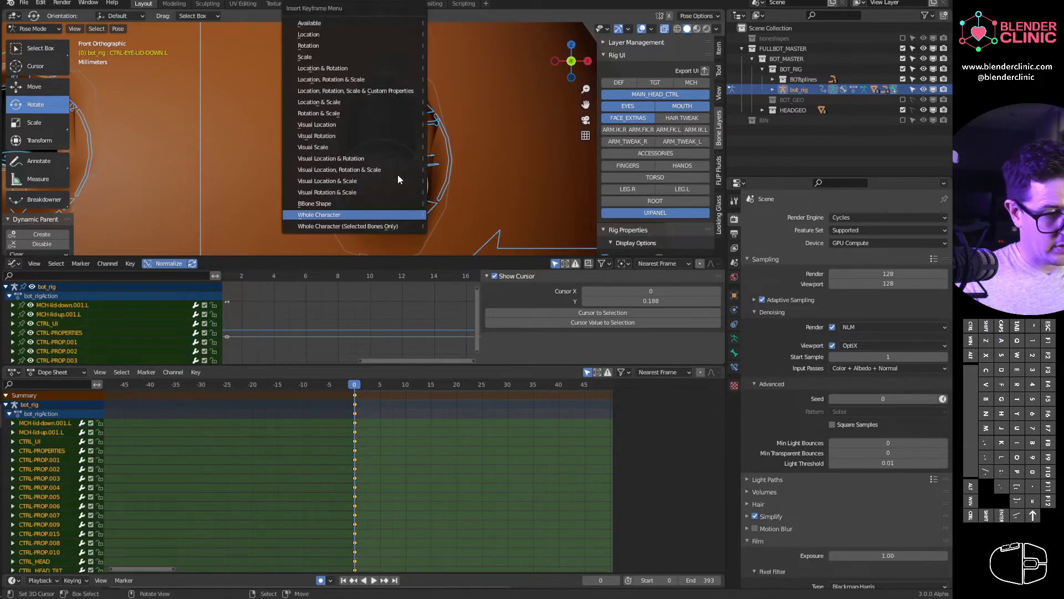
click(383, 216)
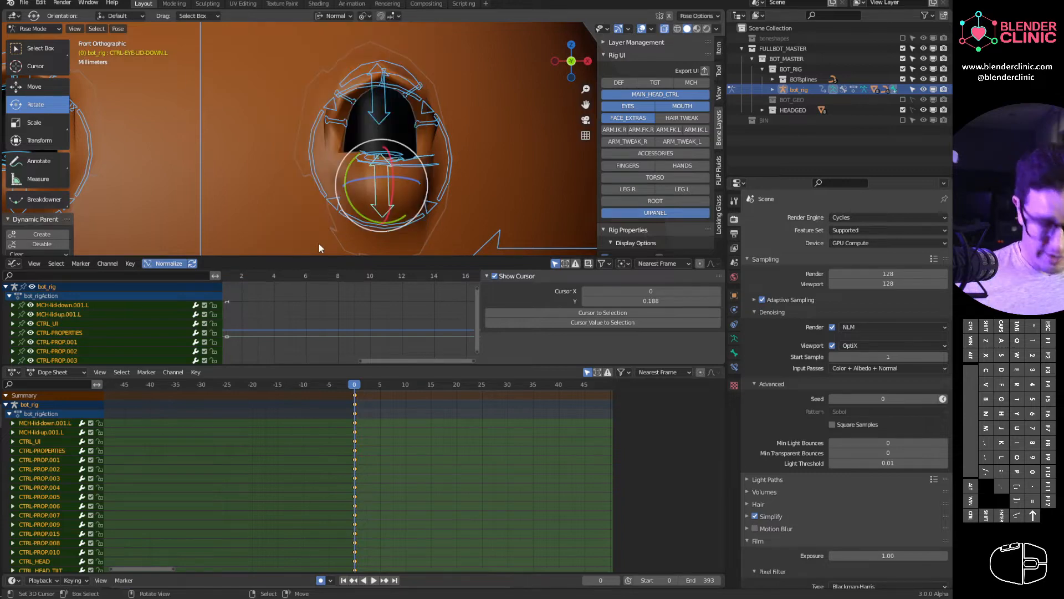
- At frame 10, clear the location of the left eye's lower and upper eyelid controls to close the eye
key(space)
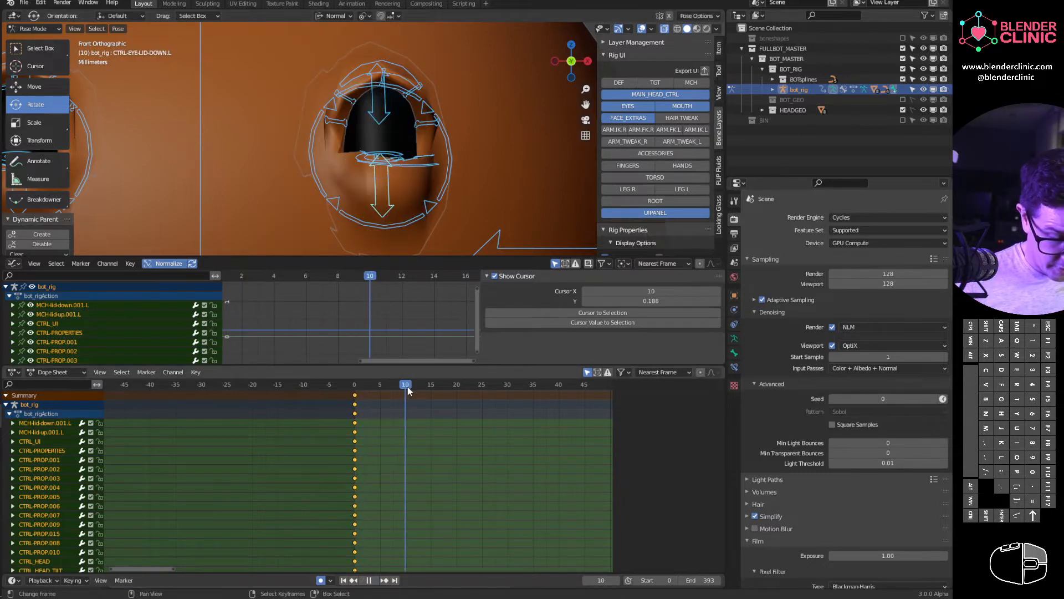
key(space)
click(396, 189)
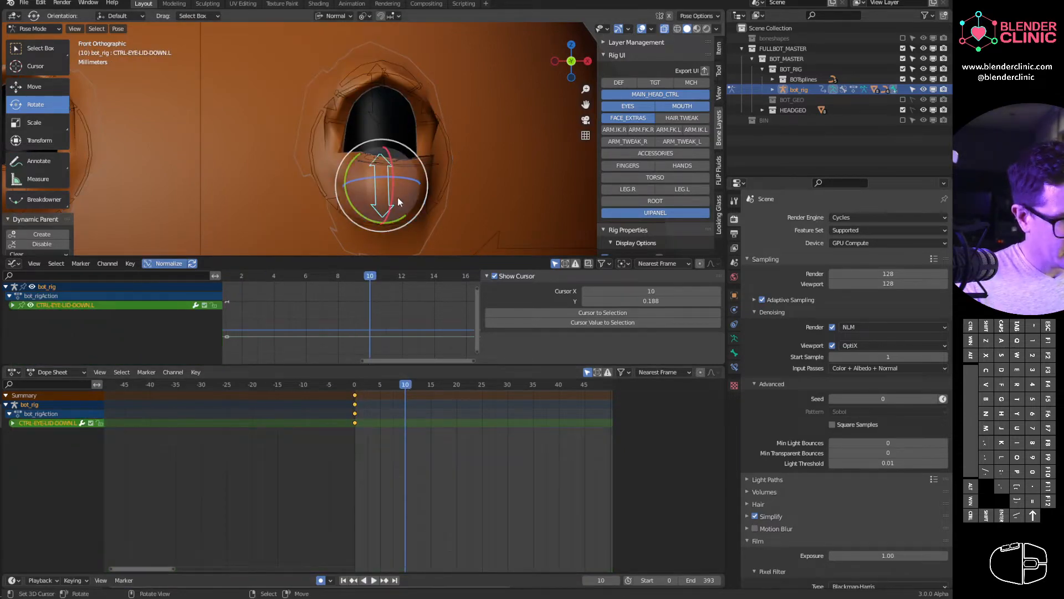
key(g)
click(397, 195)
key(alt+g)
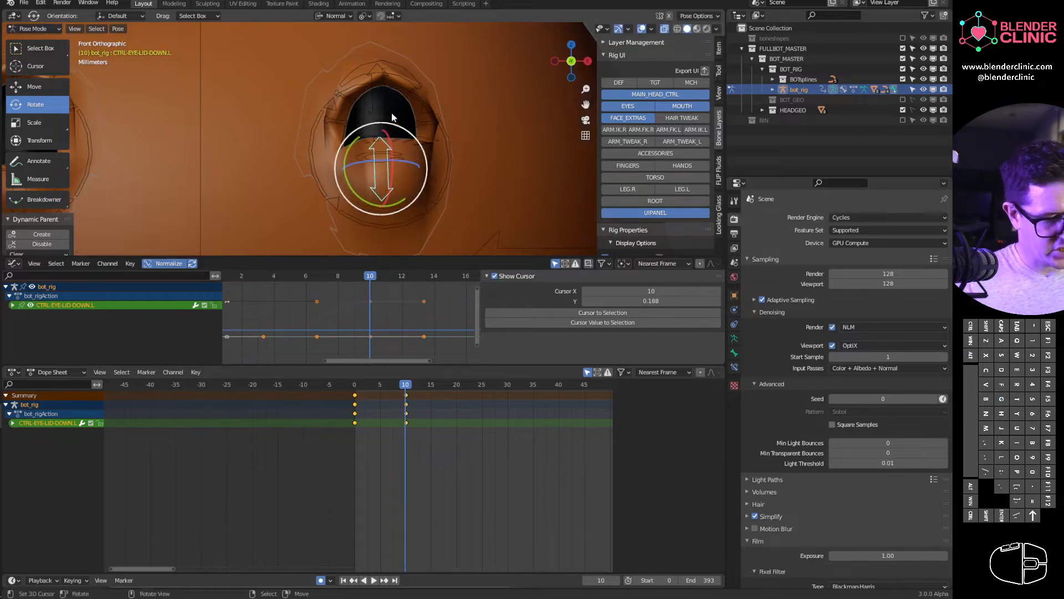
right_click(384, 102)
key(alt+g)
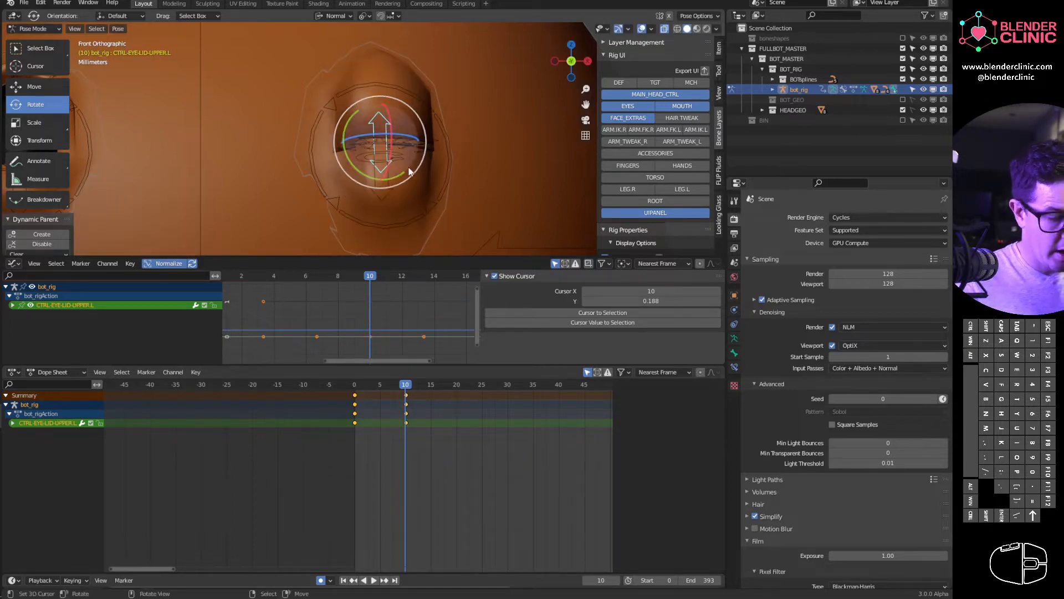
- Clear the location of the MCH-lid-up.001.L and MCH-lid-down.001.L bones at frame 10 so the eyelid edges meet
scroll(425, 174, up, 2)
right_click(402, 146)
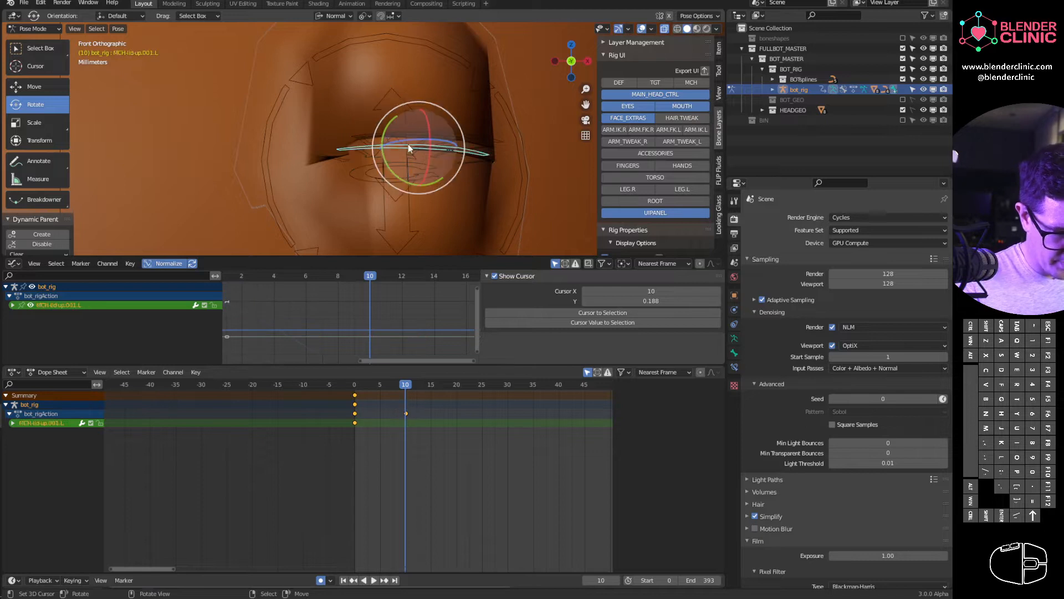
shift+right_click(420, 150)
key(alt+g)
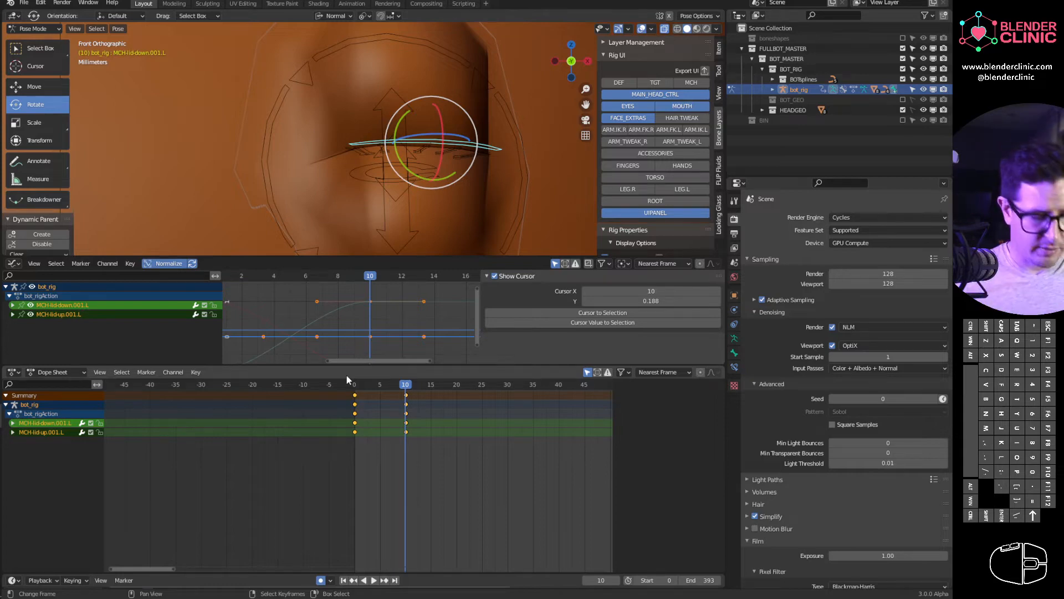
- Duplicate the frame 0 keyframes of both eyelid controls and both MCH eyelid bones to frame 20
drag(352, 384, 460, 391)
click(458, 388)
right_click(355, 395)
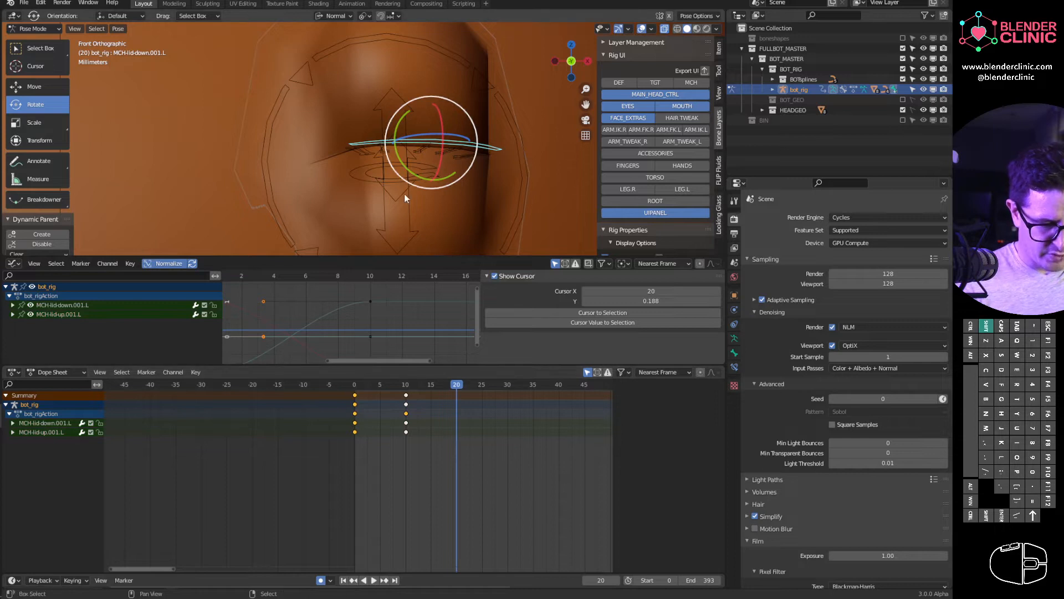
shift+click(401, 195)
shift+click(406, 212)
click(355, 396)
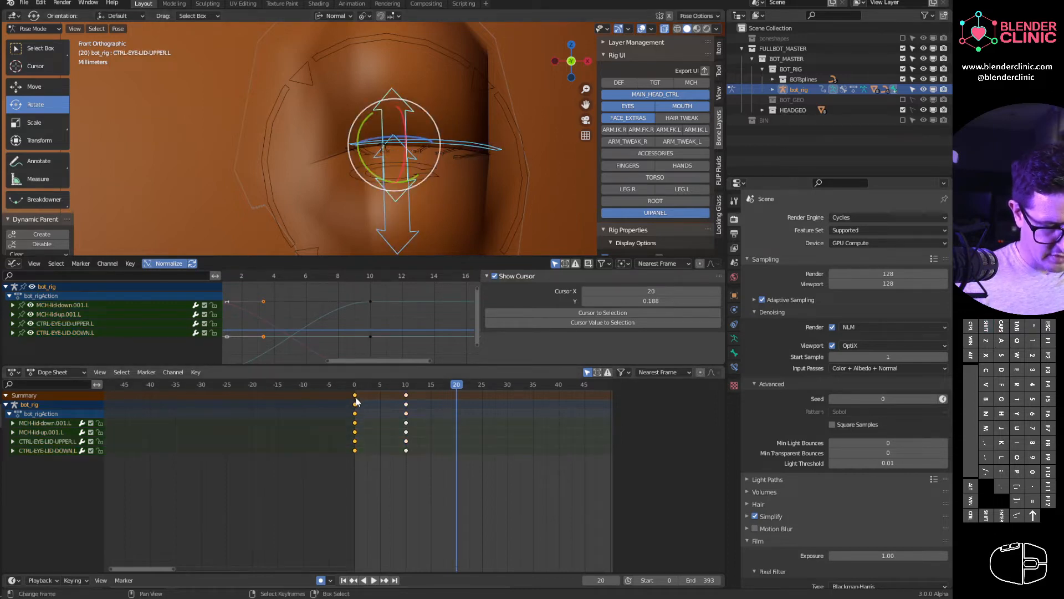
key(shift+d)
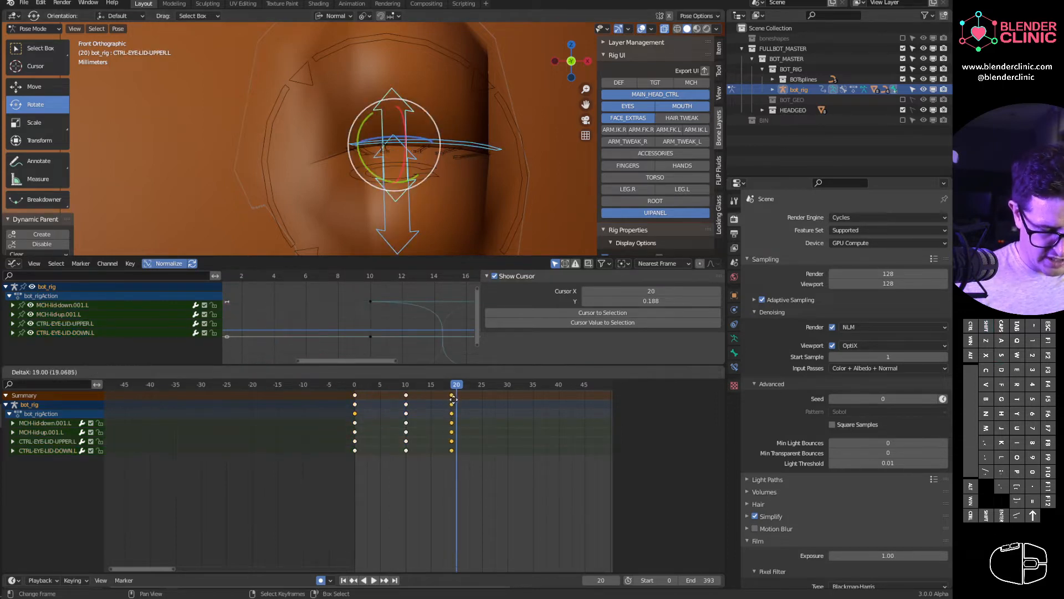
click(459, 390)
- Play the left eye's blink animation from frame 0 to check its motion
drag(459, 390, 355, 388)
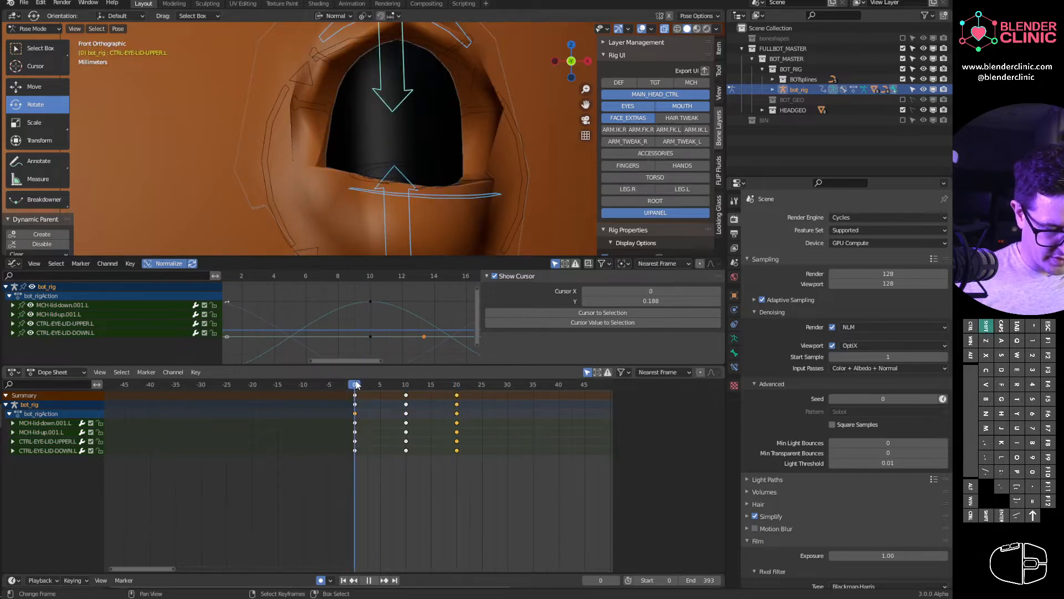
scroll(500, 201, down, 3)
key(space)
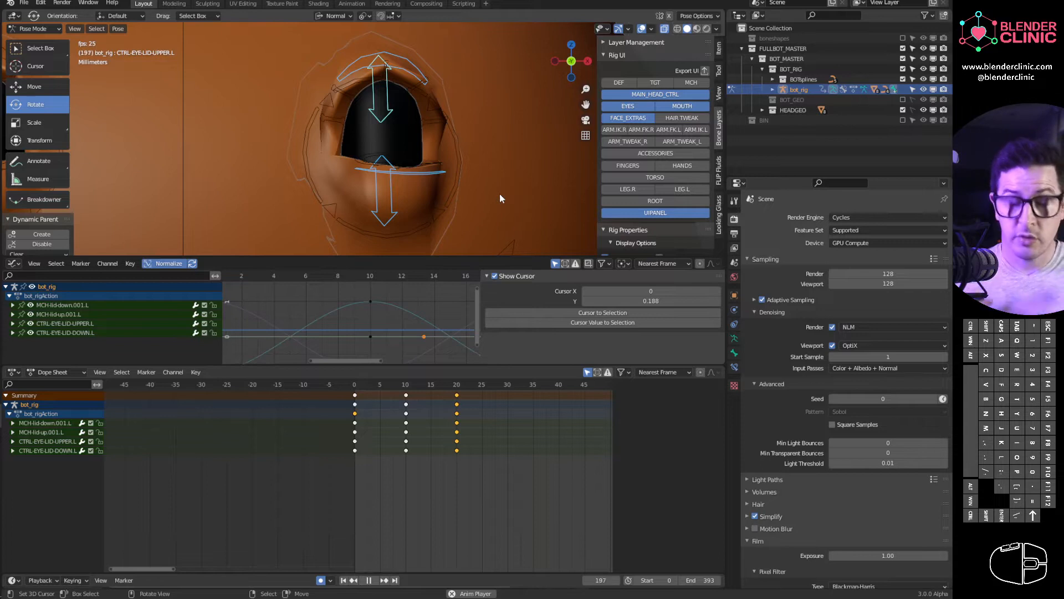
click(354, 382)
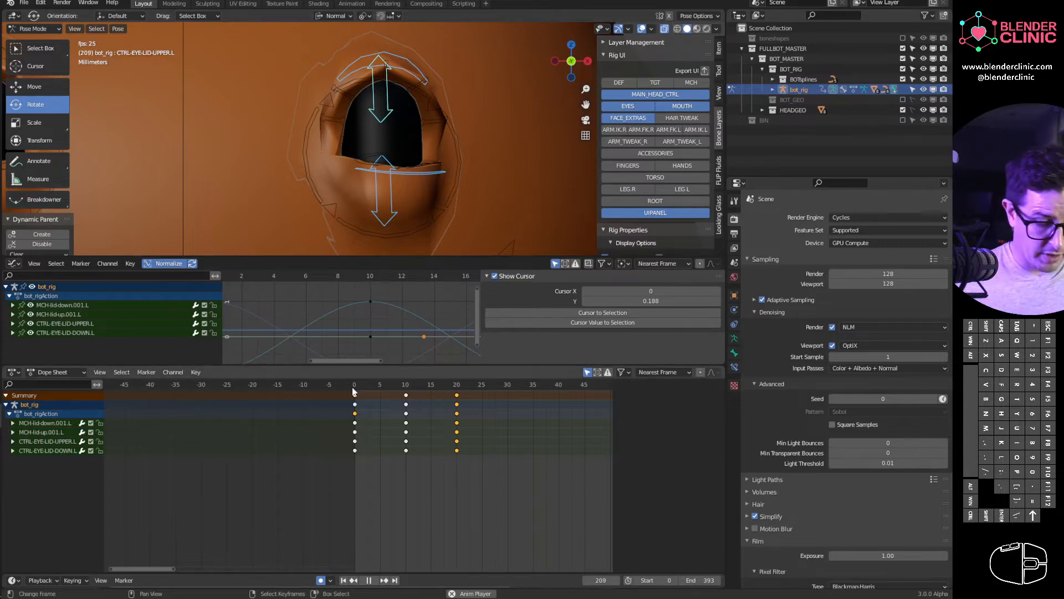
key(space)
- Set the preview range's end to frame 30, play the blink in a loop, and return to frame 0
click(700, 580)
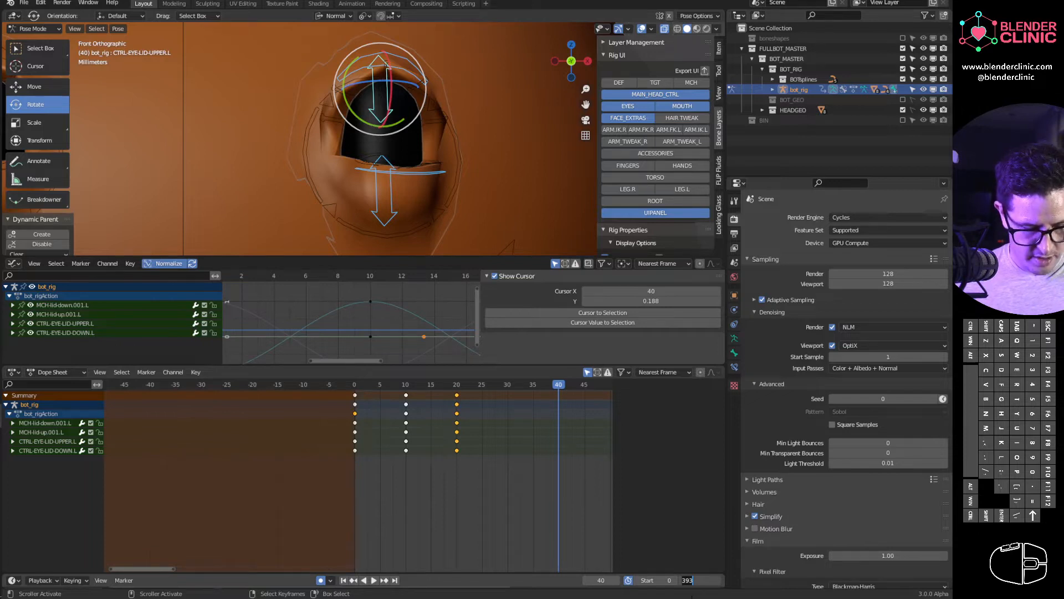
text(30)
key(Return)
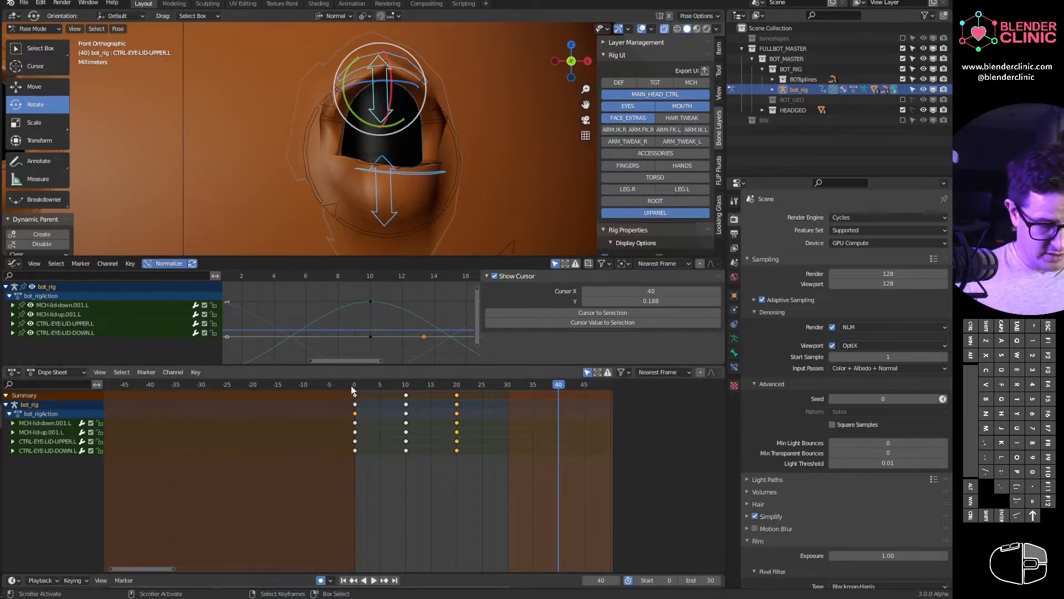
key(space)
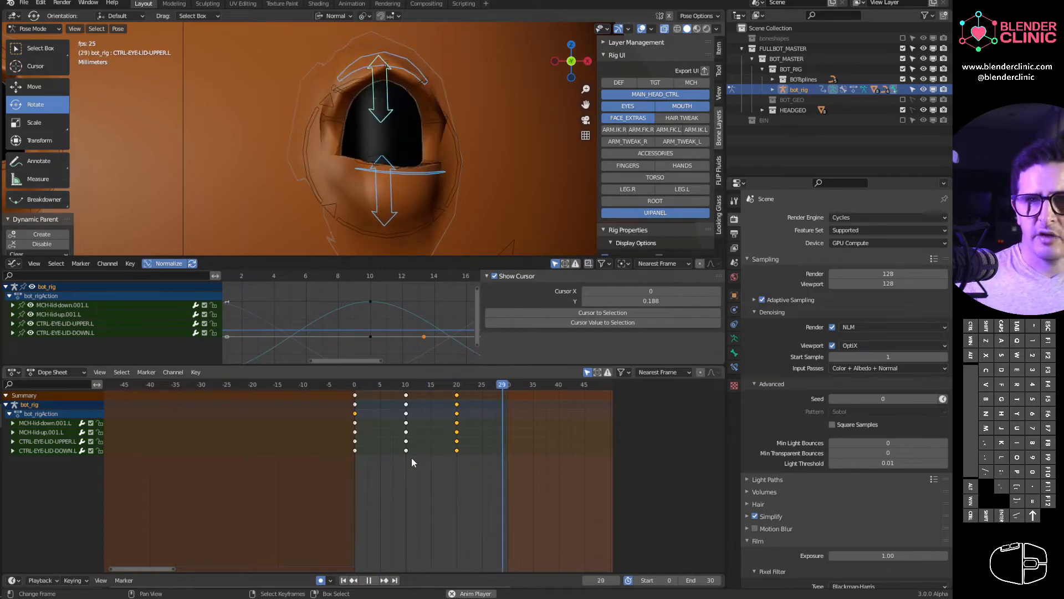
key(space)
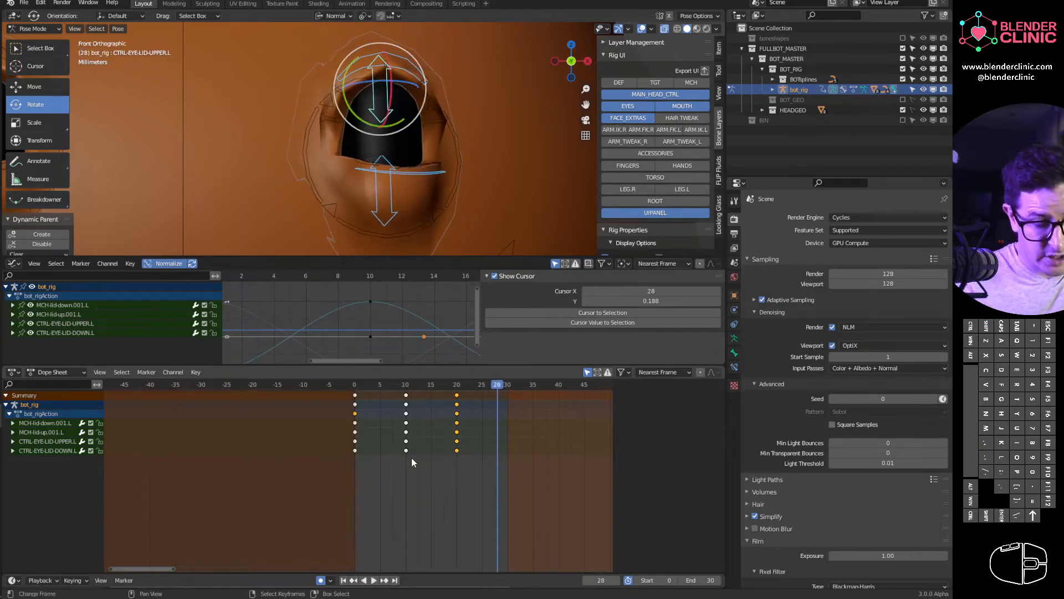
click(355, 384)
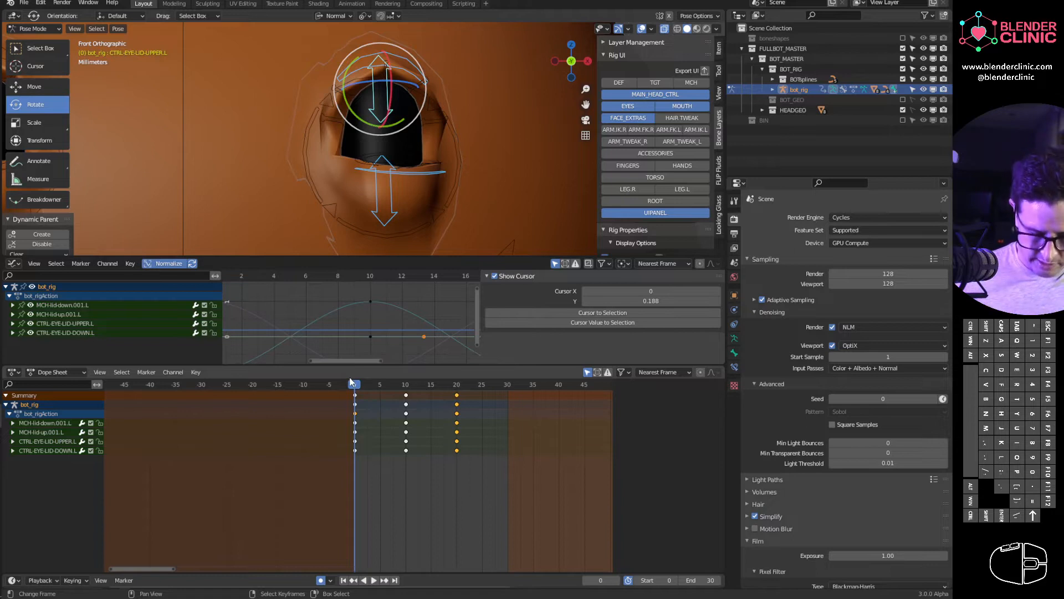
- Duplicate the selected keyframes of the upper and lower eyelid controls with a 2-frame offset
ctrl+middle_drag(420, 186, 400, 103)
click(399, 104)
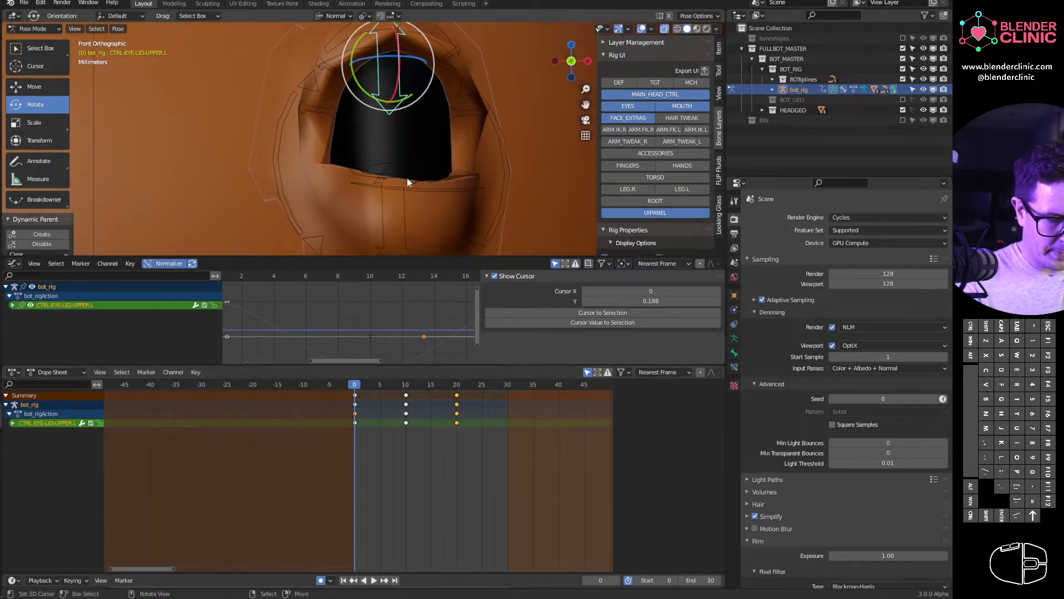
right_click(356, 395)
shift+right_click(391, 223)
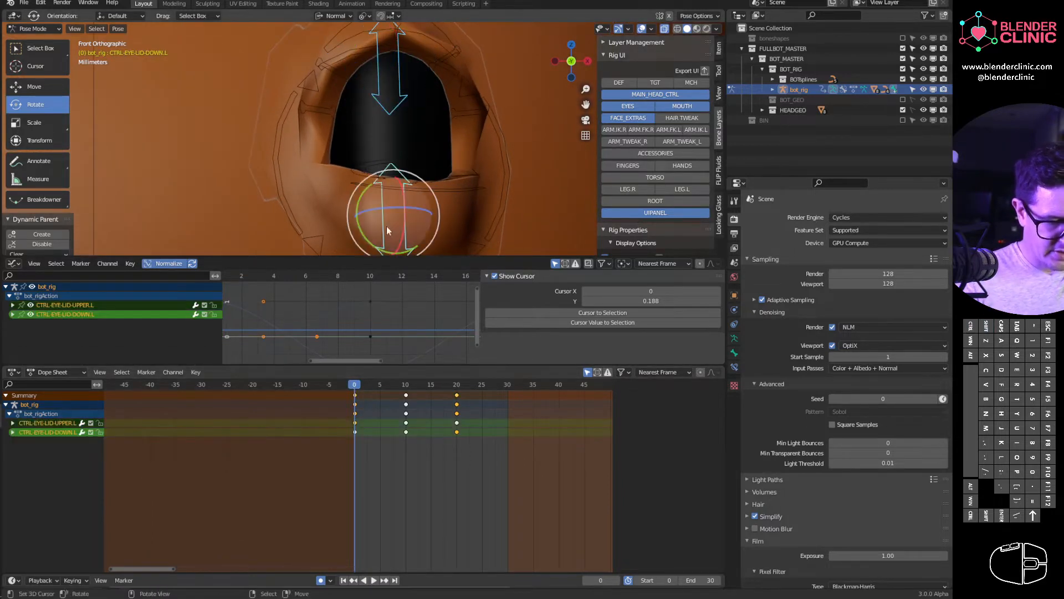
ctrl+middle_drag(388, 225, 411, 239)
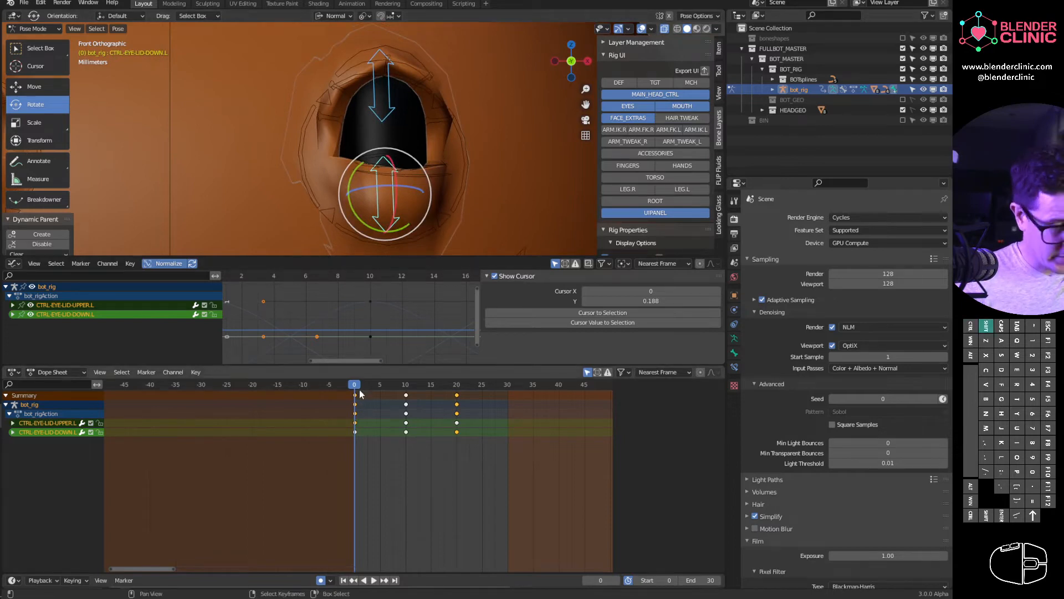
key(shift+d)
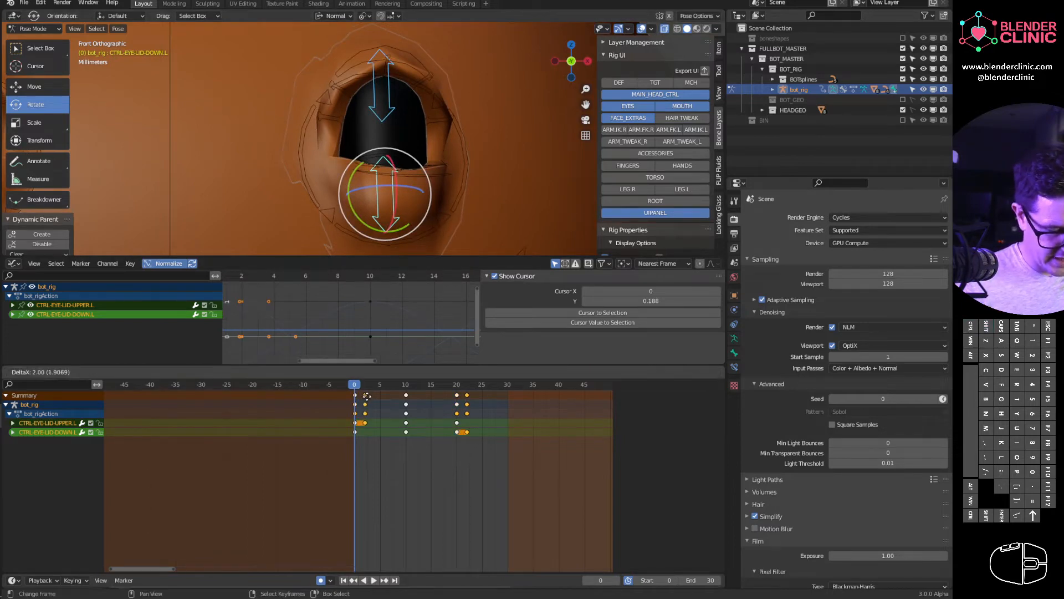
click(367, 396)
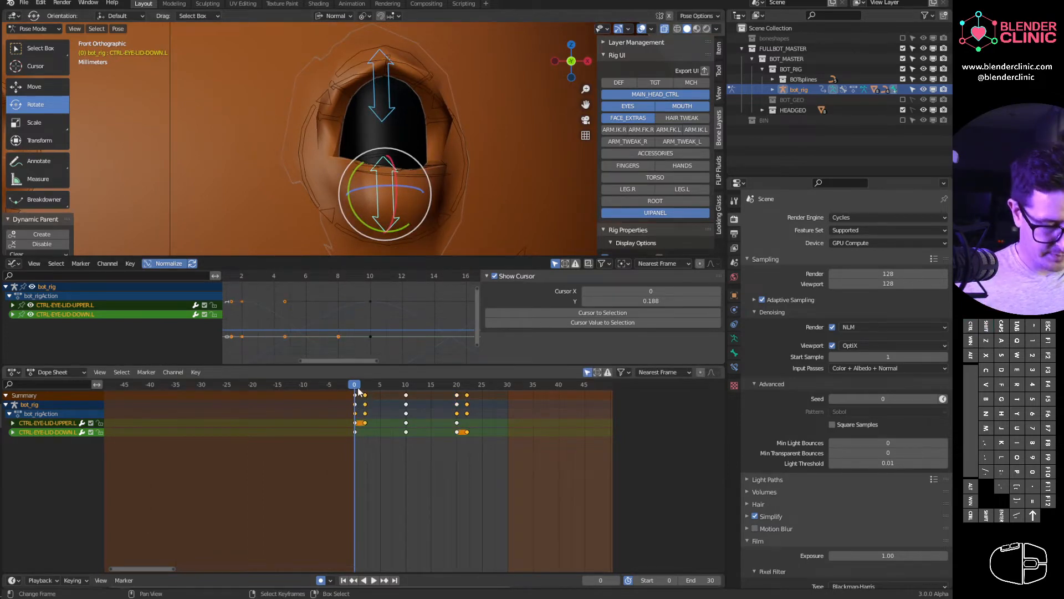
- At frame 2, raise the upper eyelid control slightly and move the lower eyelid control down about 0.0019 m to widen the eye
mouse_move(358, 388)
mouse_down()
mouse_move(373, 391)
mouse_move(364, 388)
mouse_up()
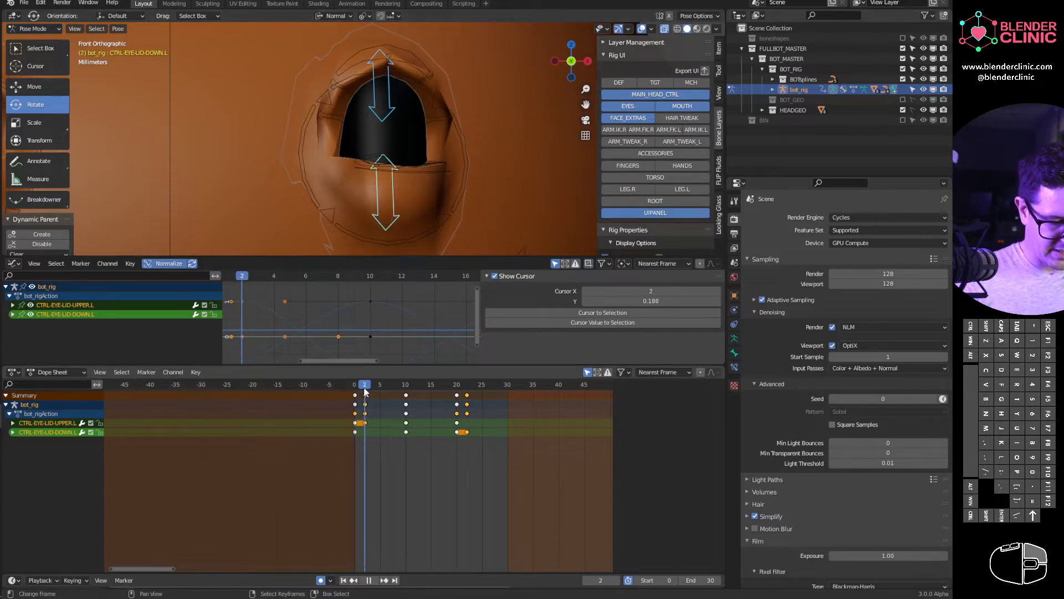
click(395, 106)
key(g)
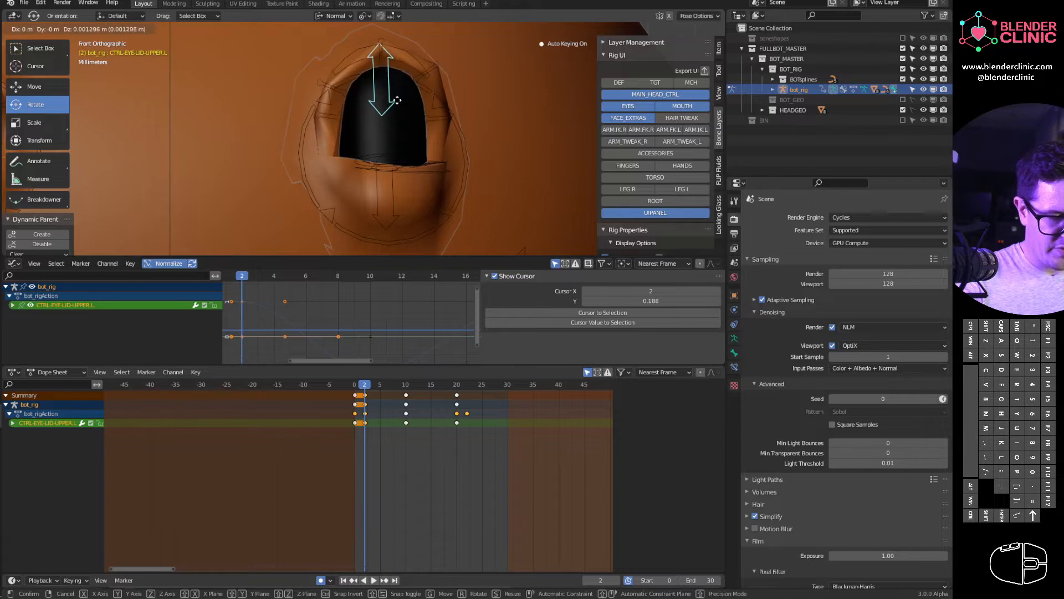
click(396, 107)
click(393, 194)
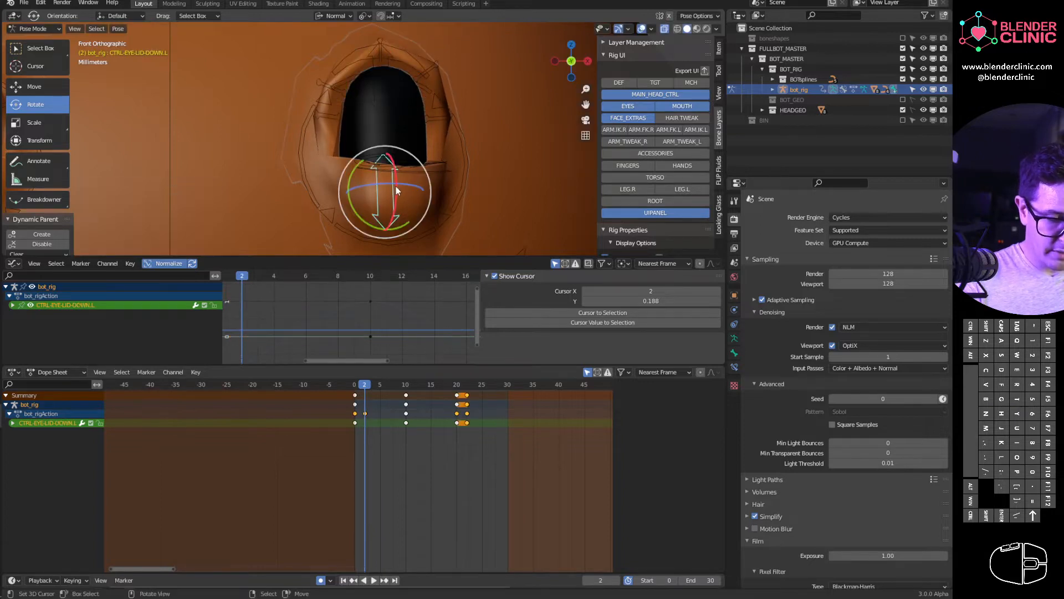
key(g)
click(397, 208)
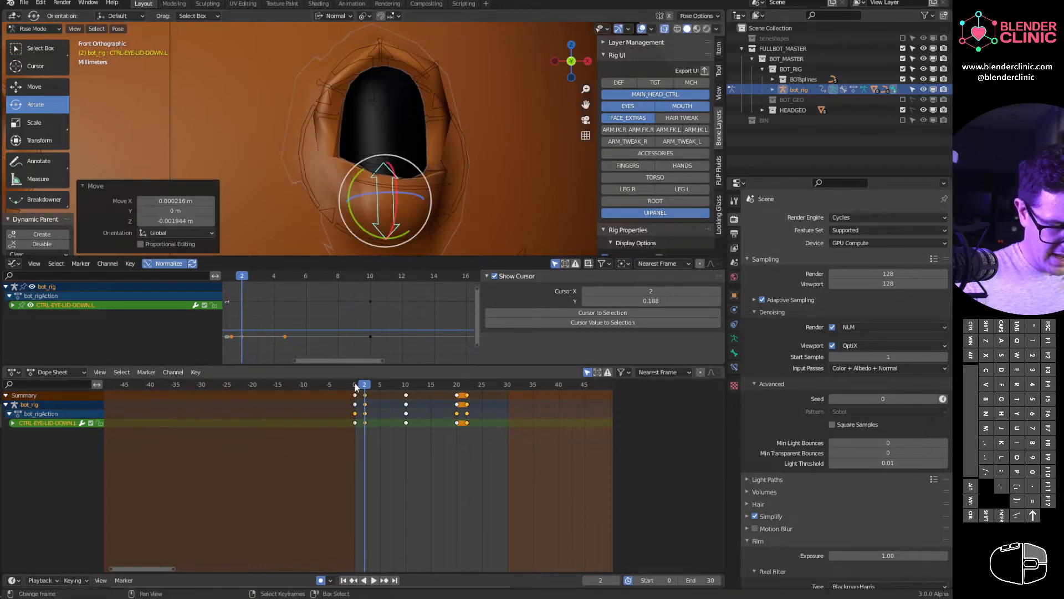
drag(365, 388, 363, 389)
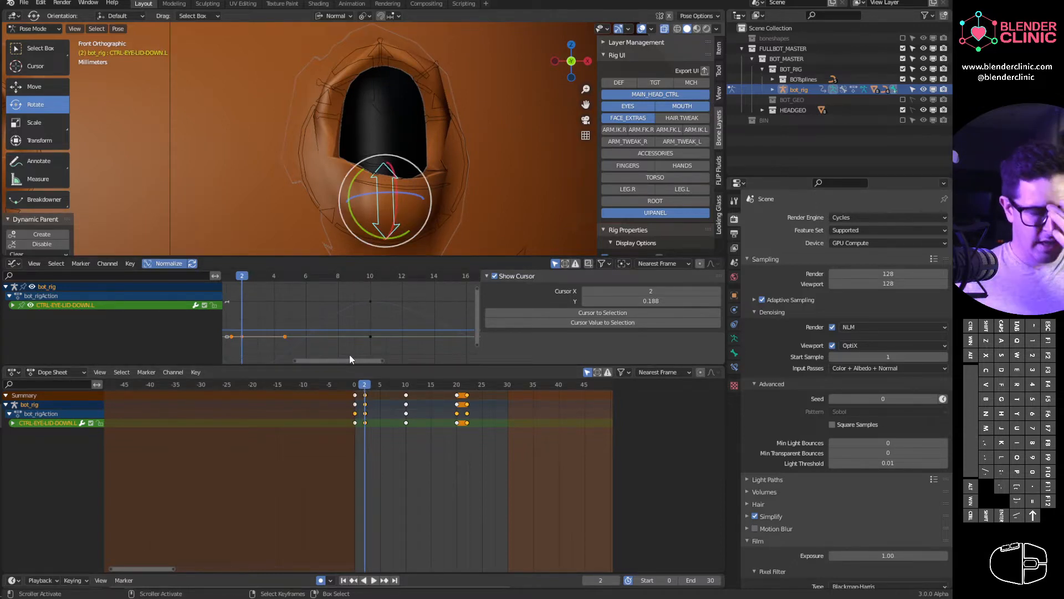
- Delete the frame 22 keyframes of both the upper and lower eyelid controls
drag(355, 391, 459, 417)
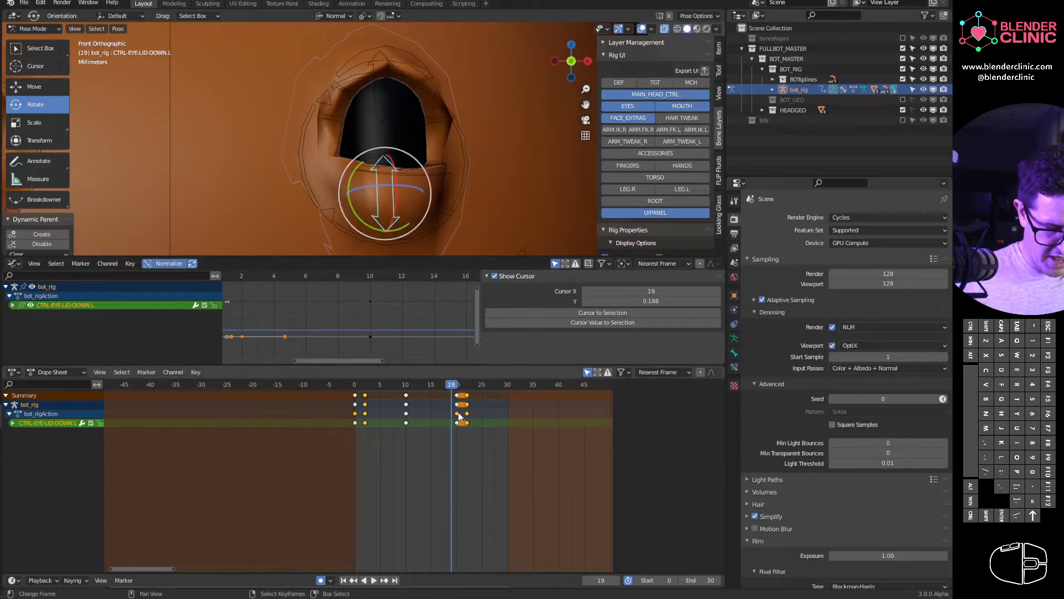
click(465, 404)
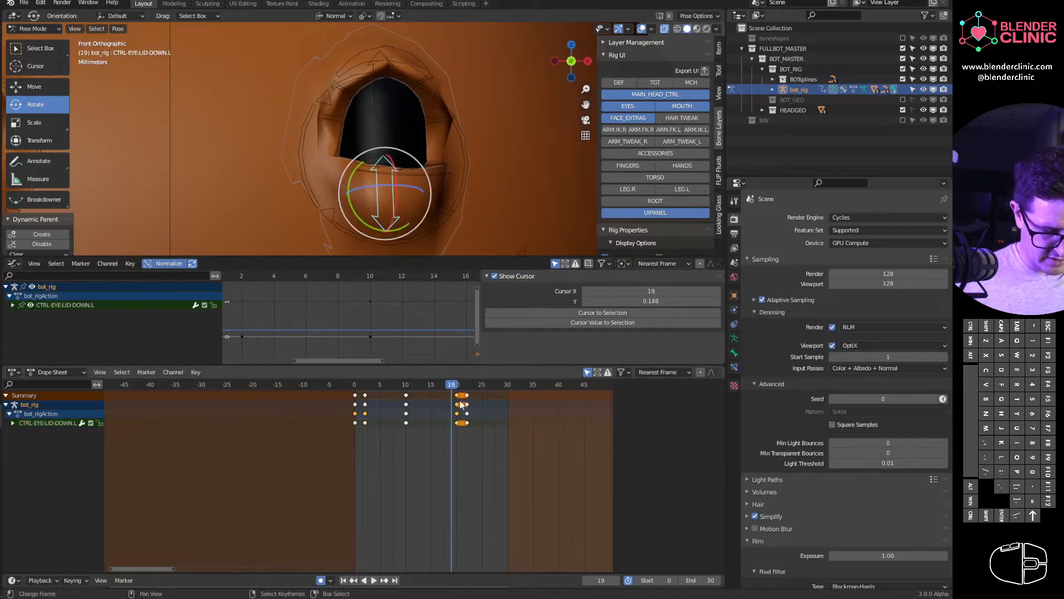
shift+click(387, 98)
click(467, 394)
key(x)
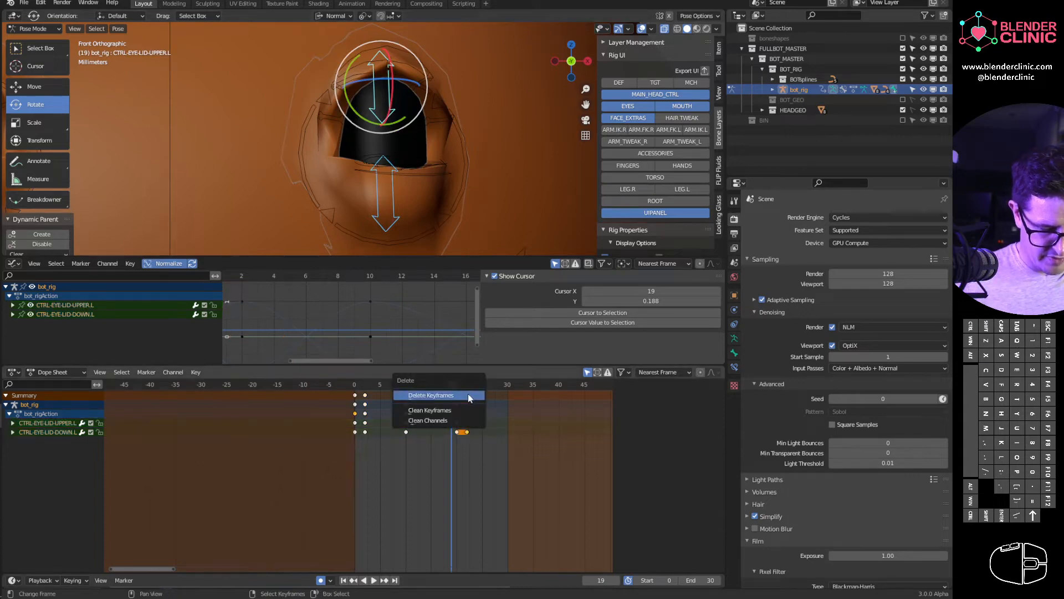
click(467, 394)
- Compare the keyframes of the MCH eyelid bones with those of the eyelid controls and review the end of the blink
click(404, 175)
shift+click(387, 61)
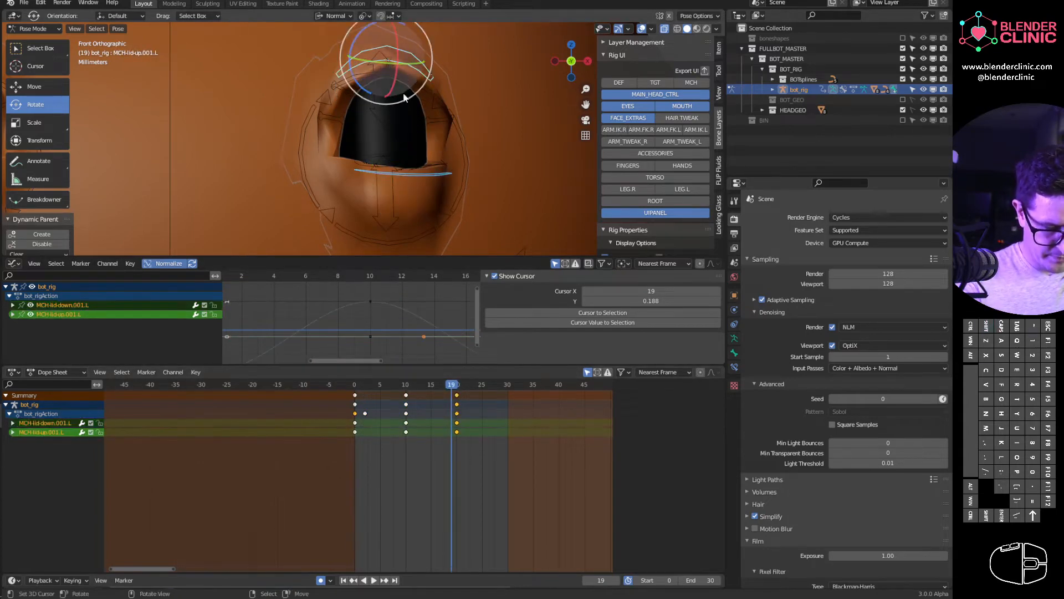
click(392, 194)
shift+click(385, 112)
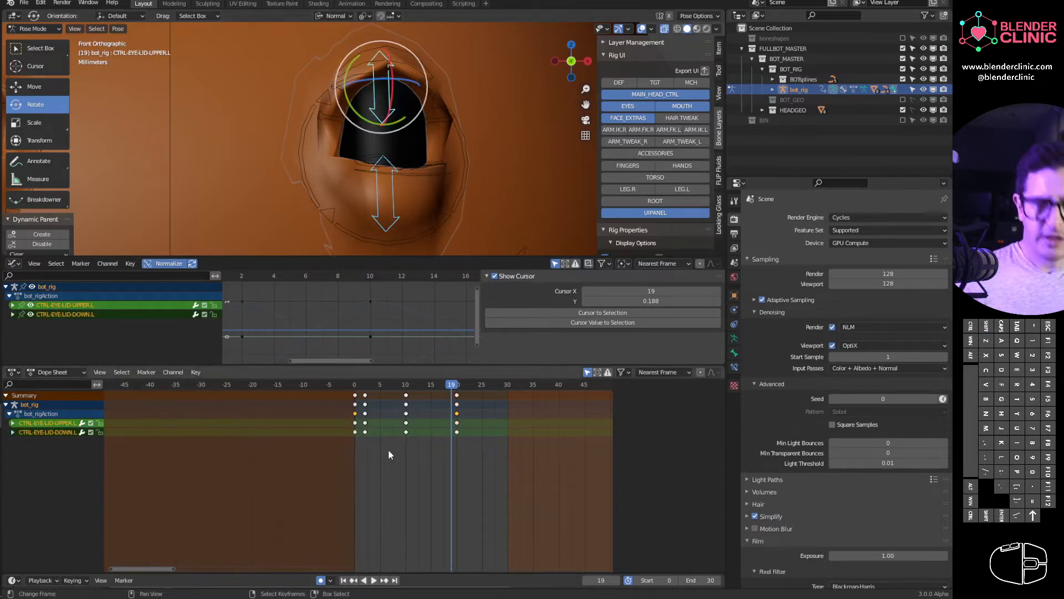
key(space)
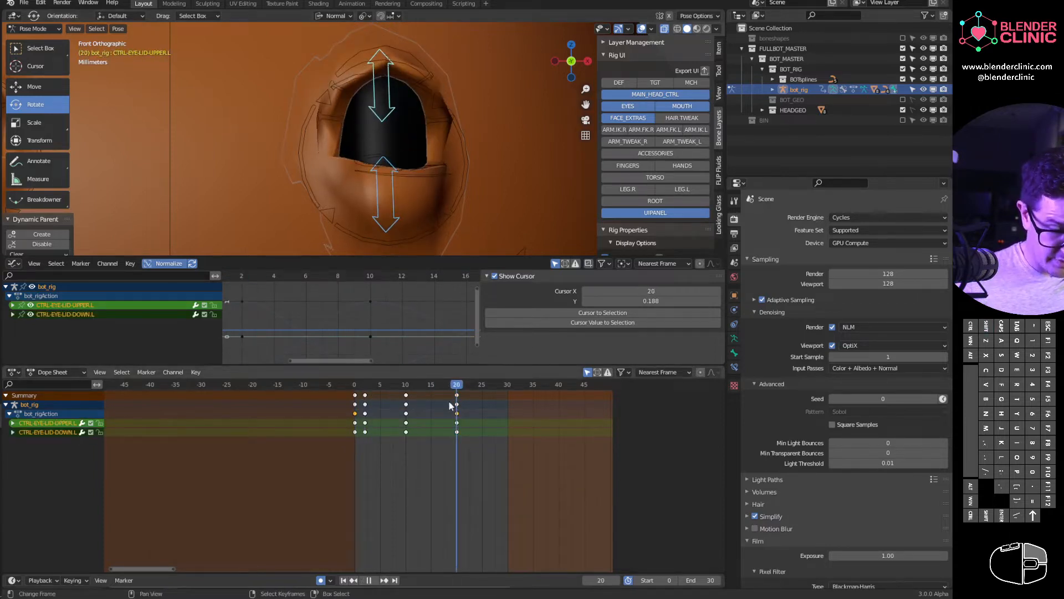
key(space)
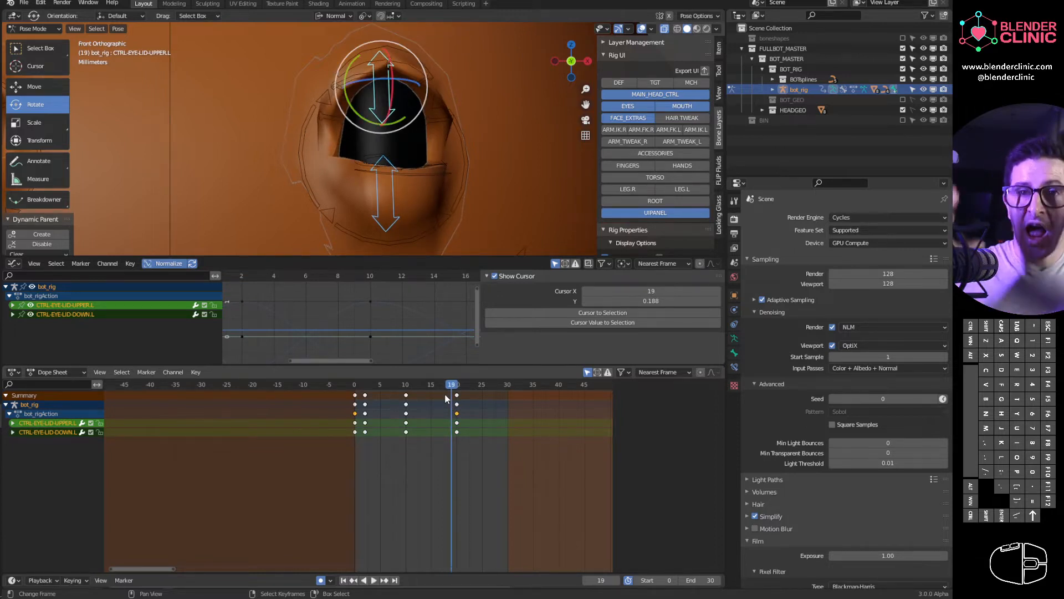
- Duplicate the frame 2 keyframes of both eyelid controls to frame 18 and play the blink
alt+click(365, 404)
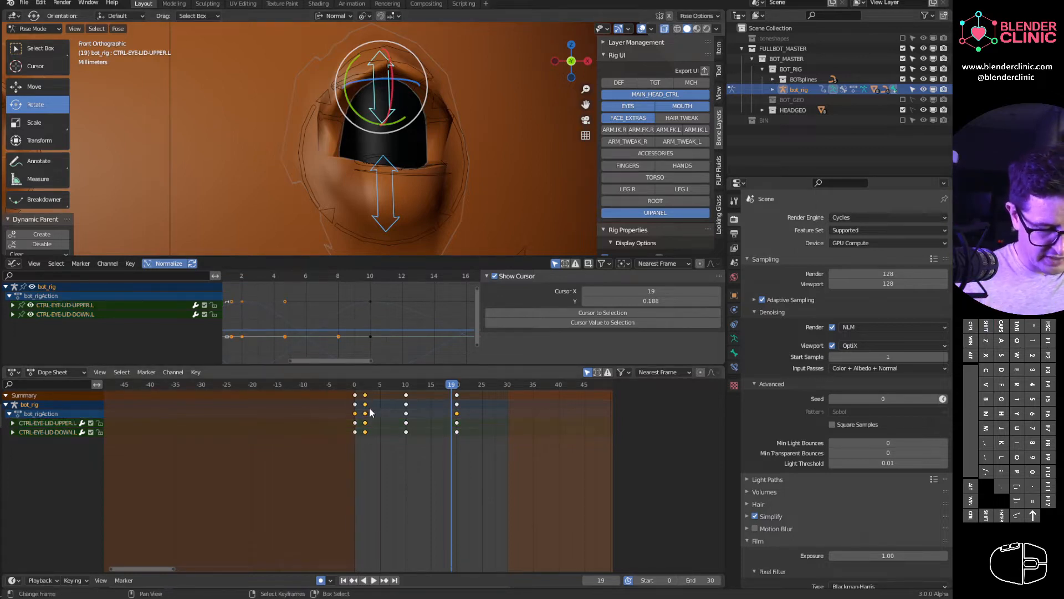
key(shift+d)
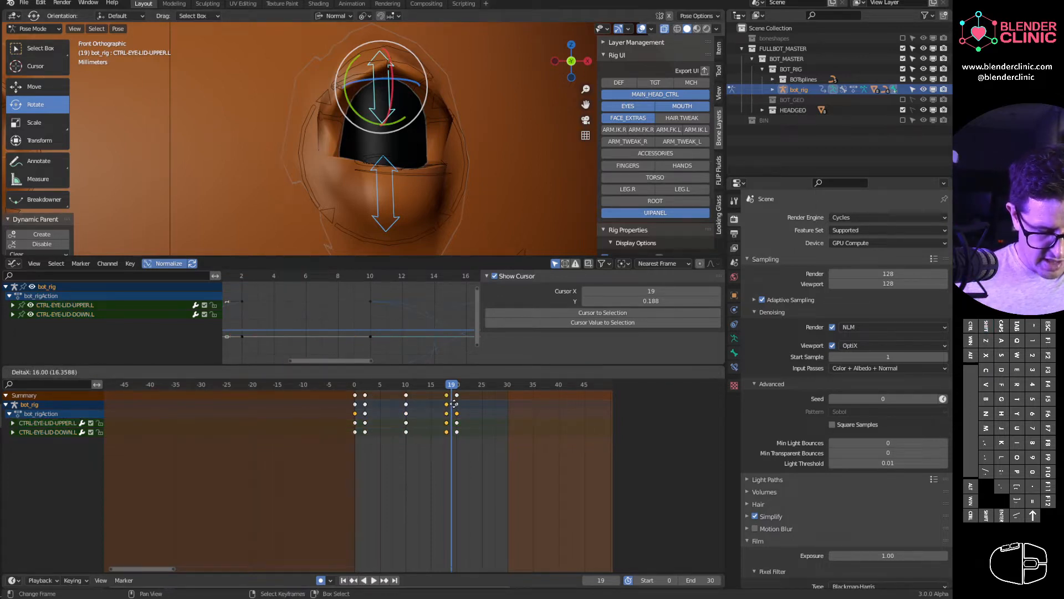
click(455, 404)
key(space)
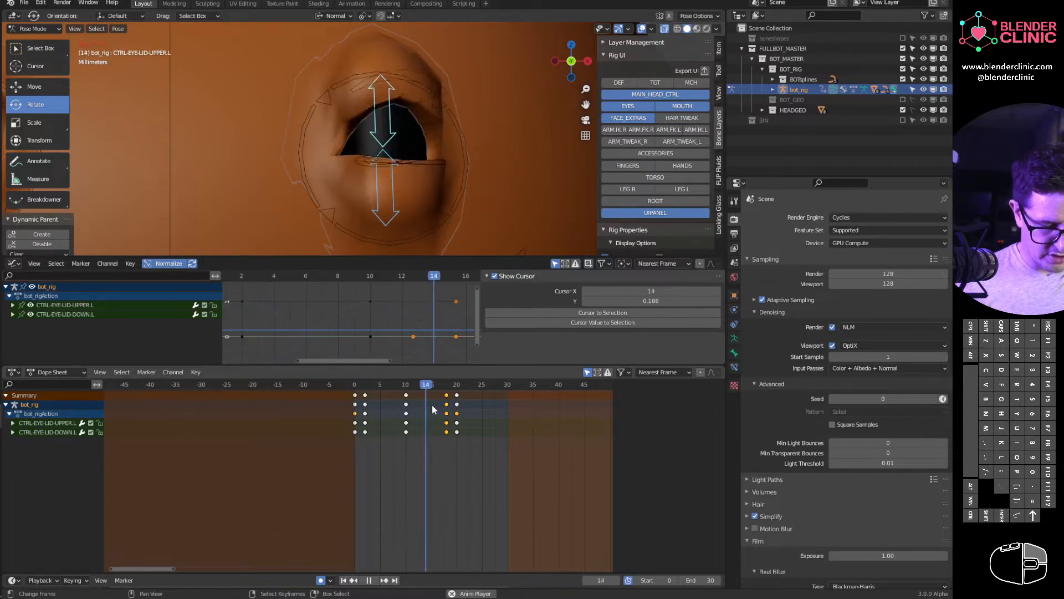
drag(461, 414, 458, 414)
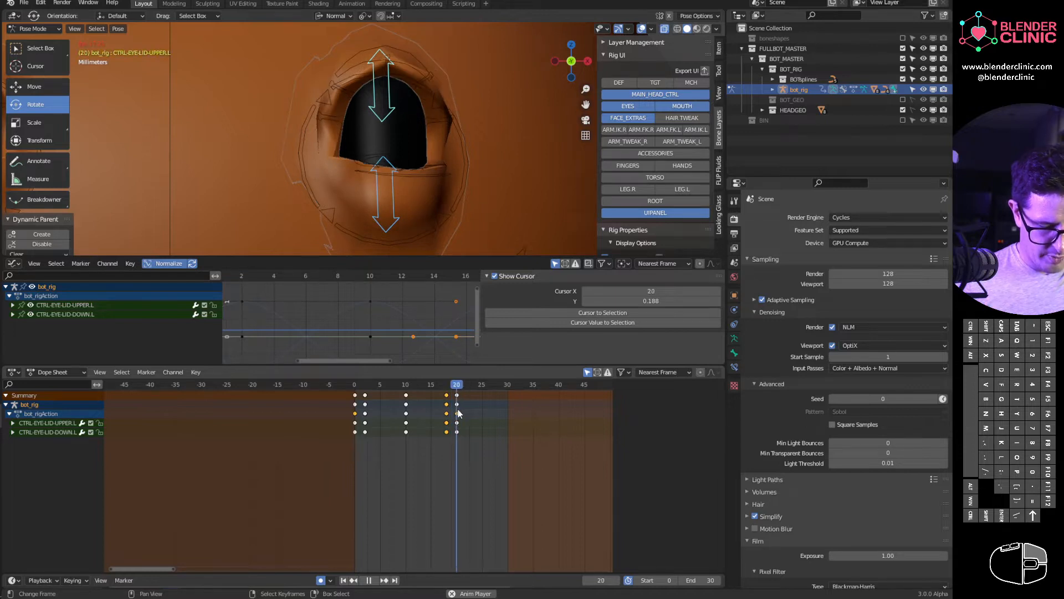
click(340, 408)
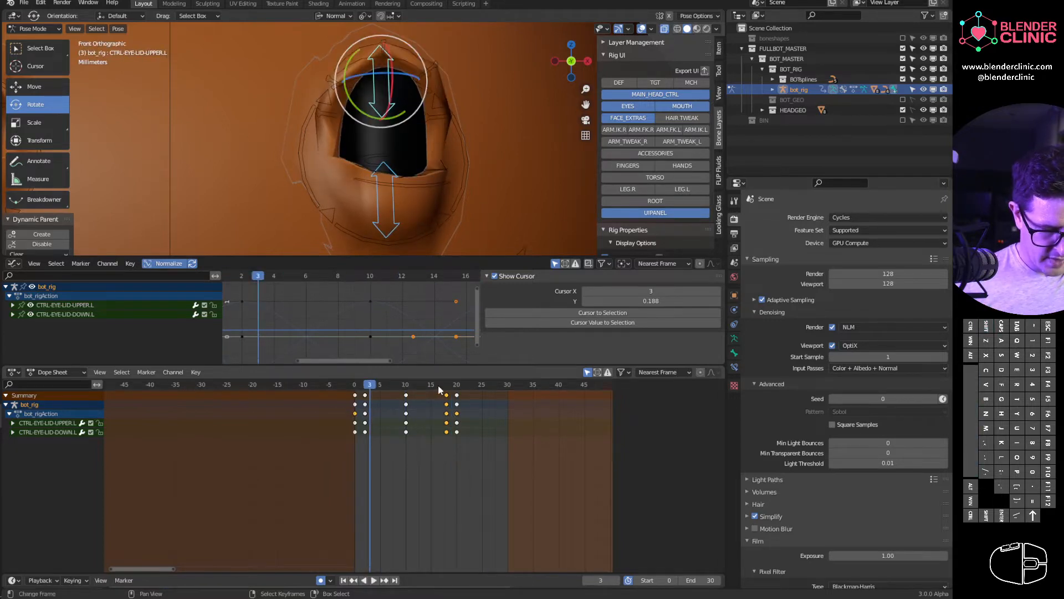
- Move the frame 20 keyframes of both eyelid controls and both MCH eyelid bones to frame 22
drag(438, 385, 459, 401)
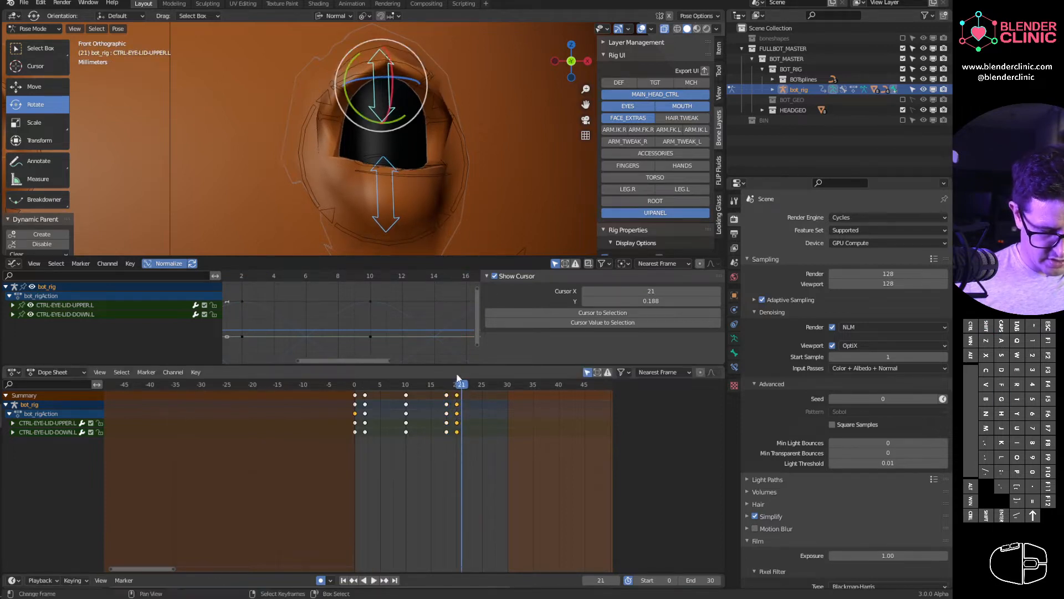
shift+click(408, 170)
shift+click(411, 61)
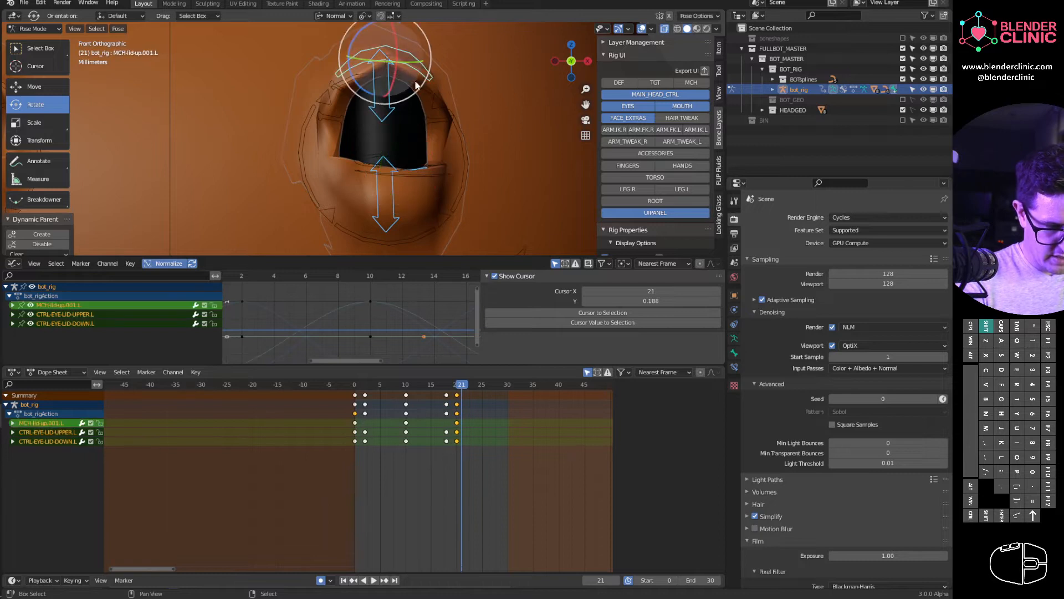
right_click(457, 396)
key(g)
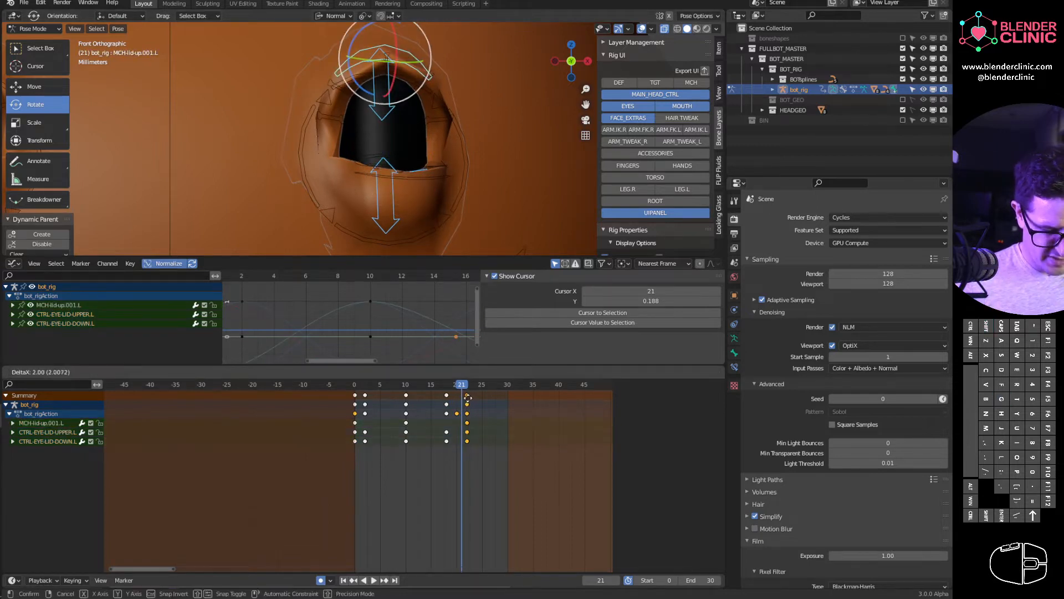
right_click(464, 398)
shift+click(408, 175)
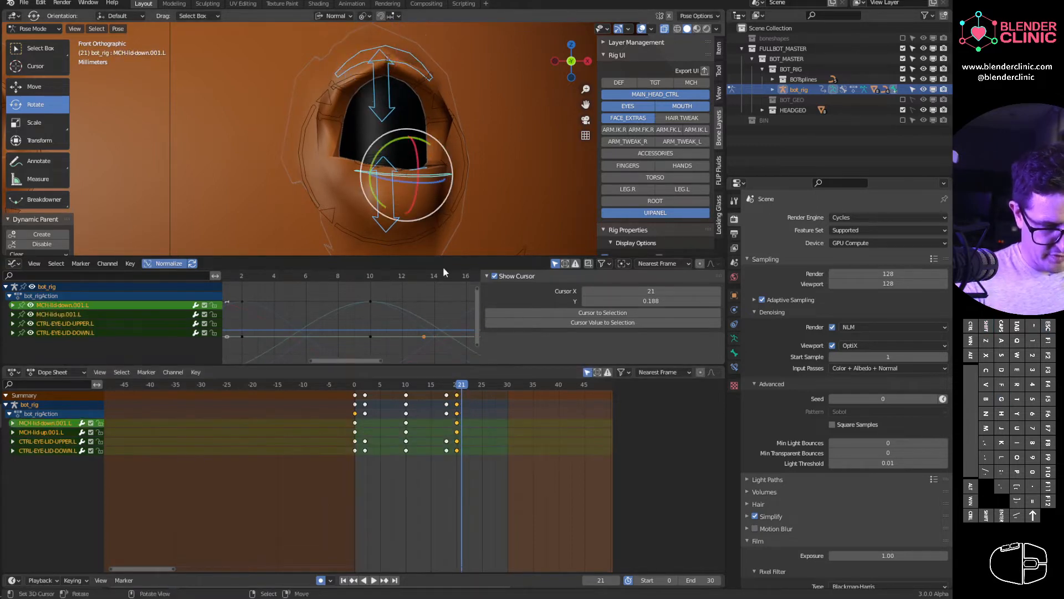
right_click(458, 397)
key(g)
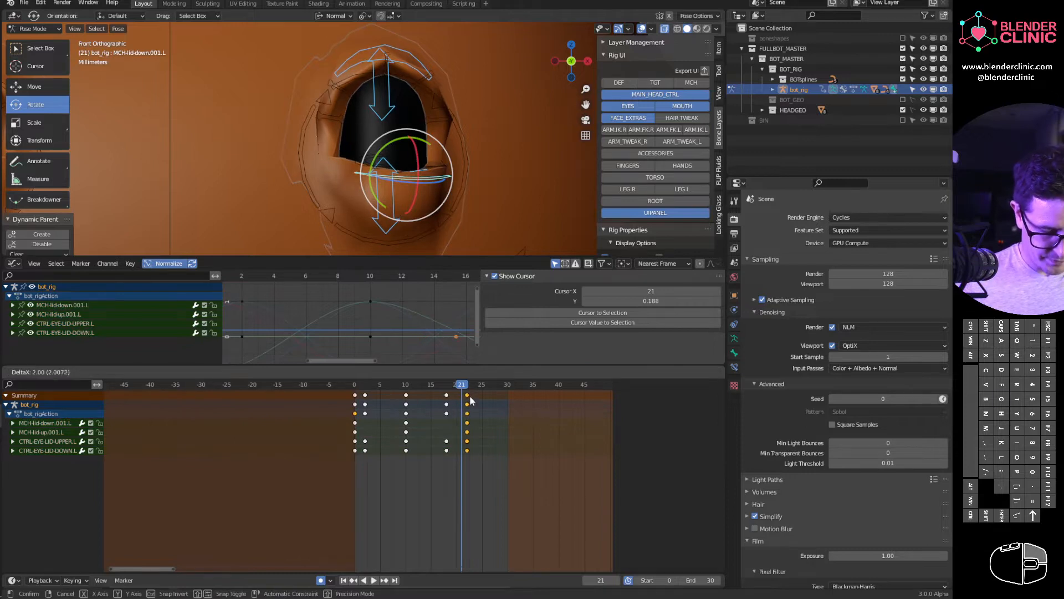
click(470, 401)
- Play the blink and scrub from its closed pose to frame 22 to check the reopening
key(space)
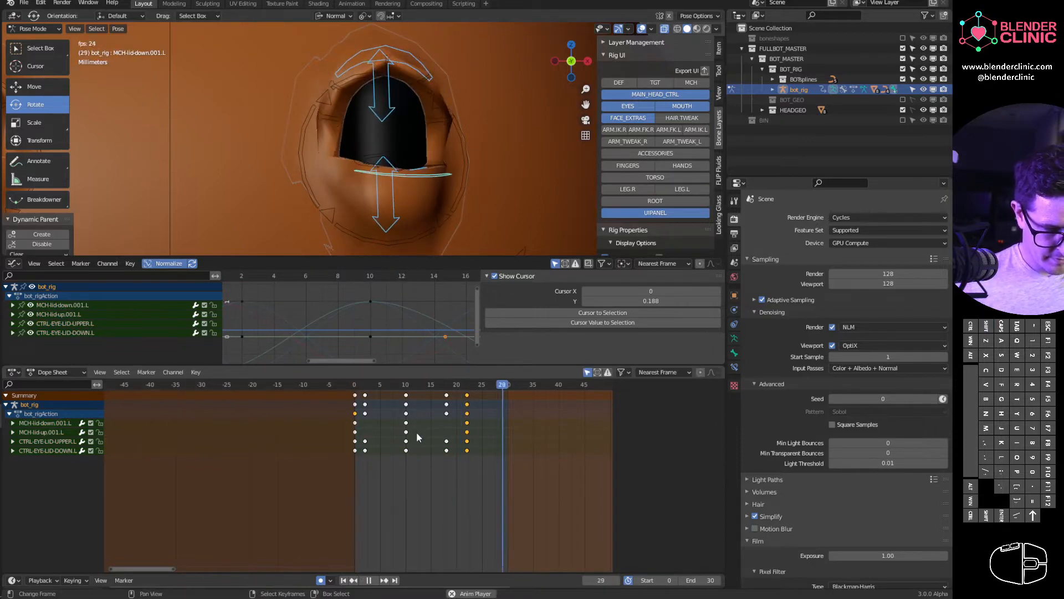
key(space)
drag(406, 393, 467, 400)
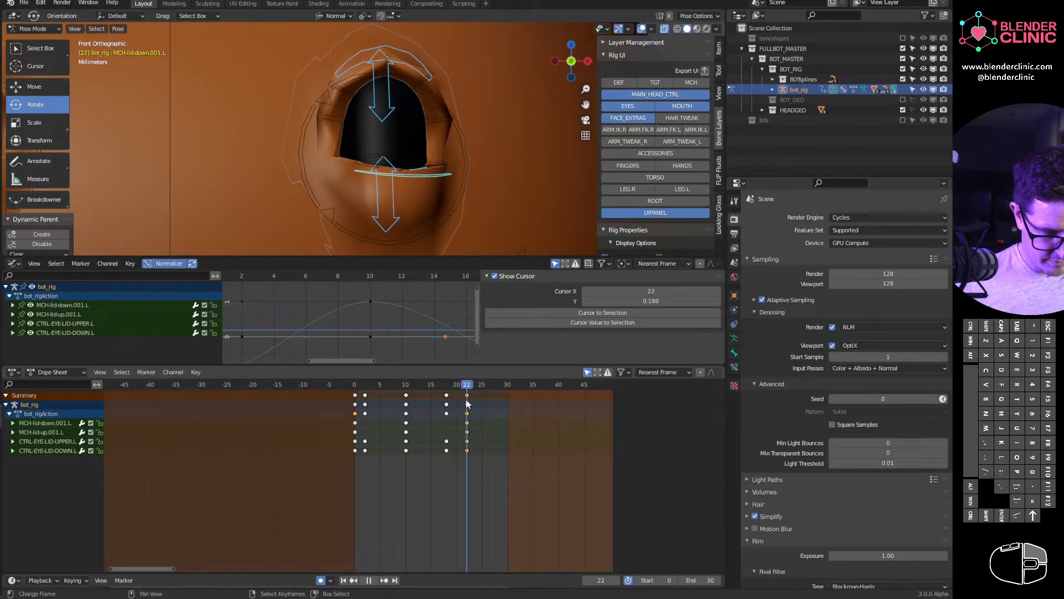
key(space)
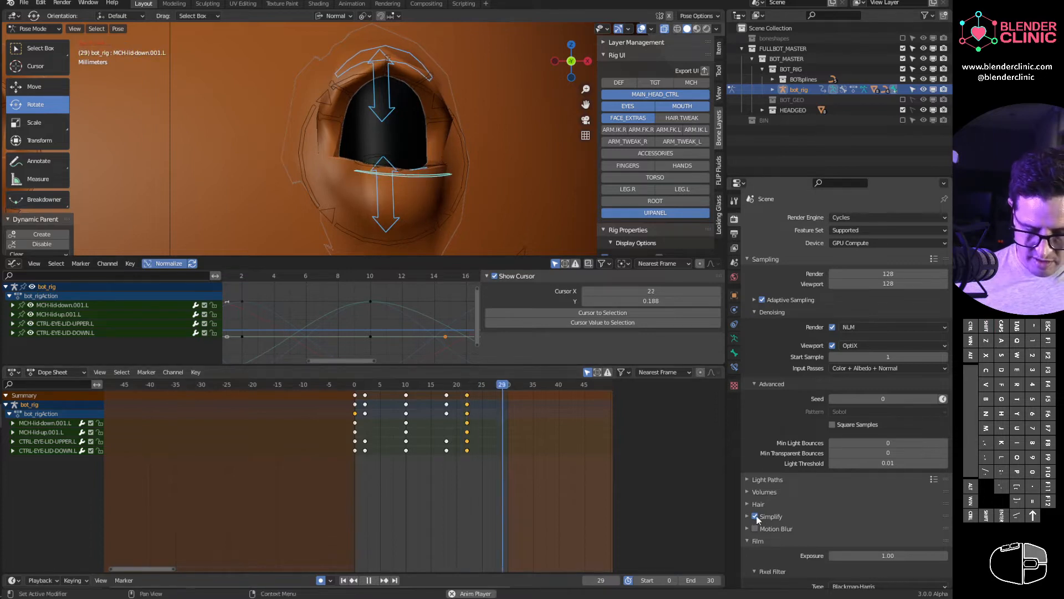
- Preview the blink with Simplify turned off and turn Simplify back on
click(756, 517)
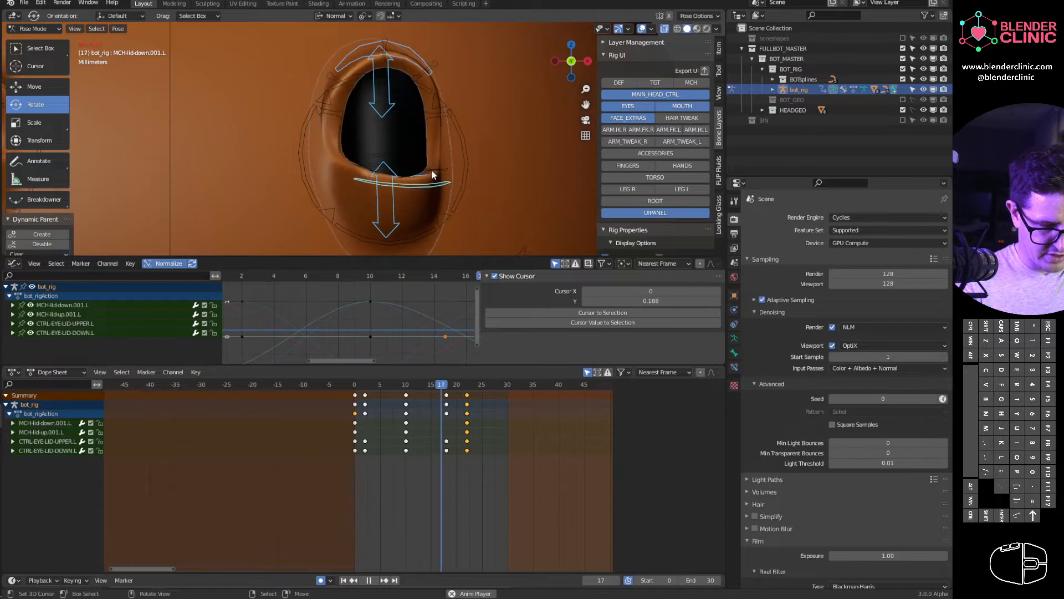
key(space)
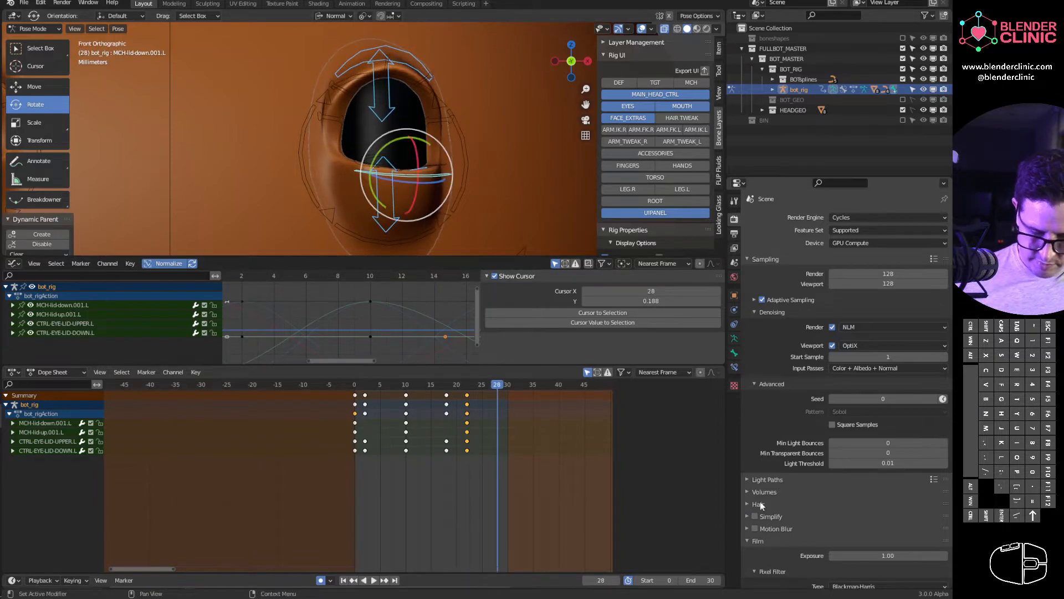
click(755, 516)
- Play the blink from frame 0 and scrub through its frames to judge the overall timing
click(354, 388)
key(space)
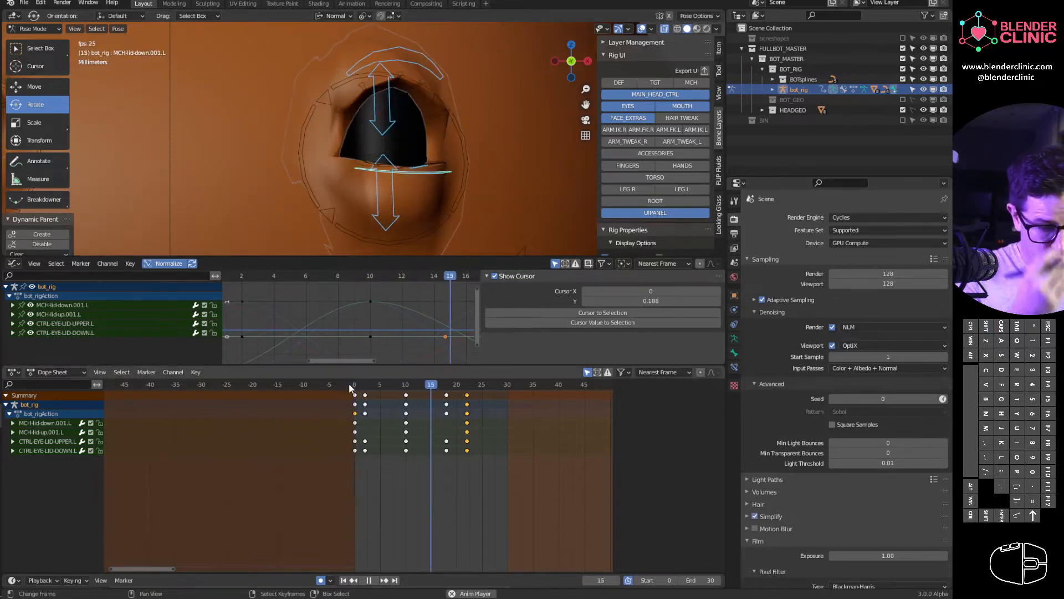
key(space)
drag(350, 388, 428, 396)
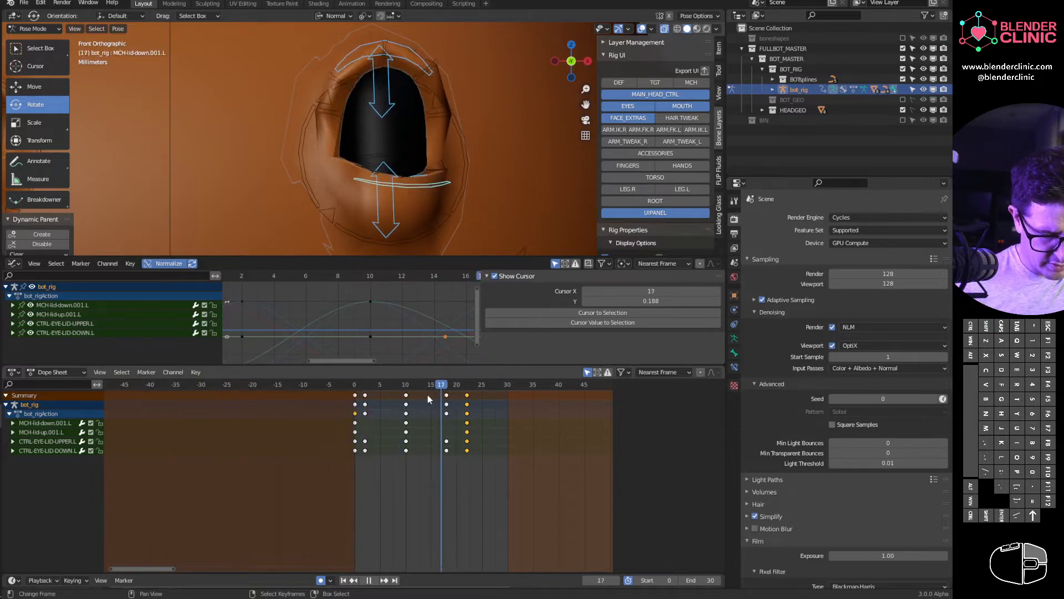
key(space)
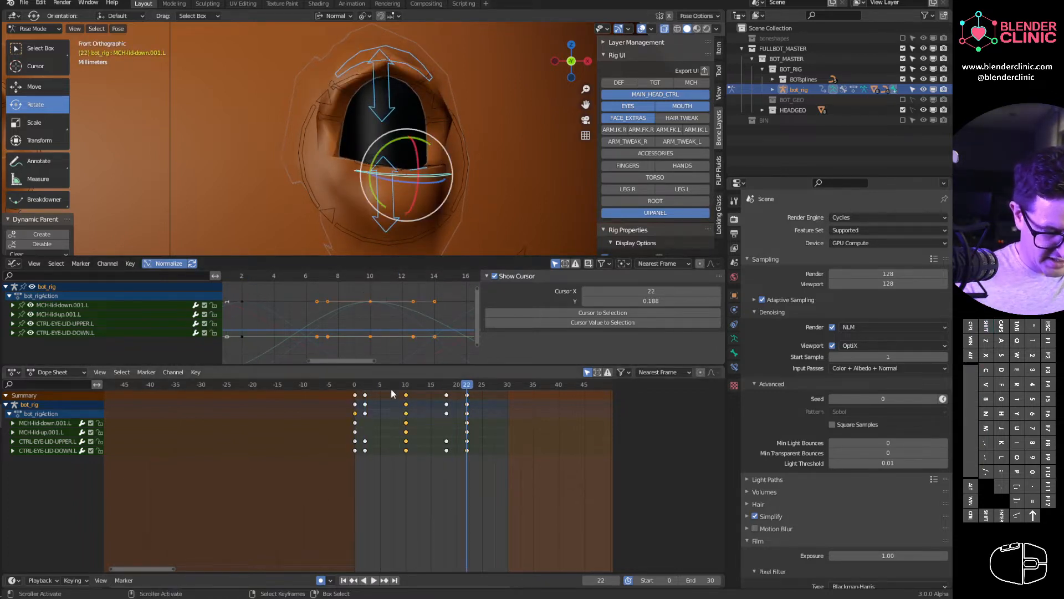
- Duplicate the frame 10 closed-eye keyframes of both eyelid controls and both MCH bones to frame 12 and play the result
key(shift+d)
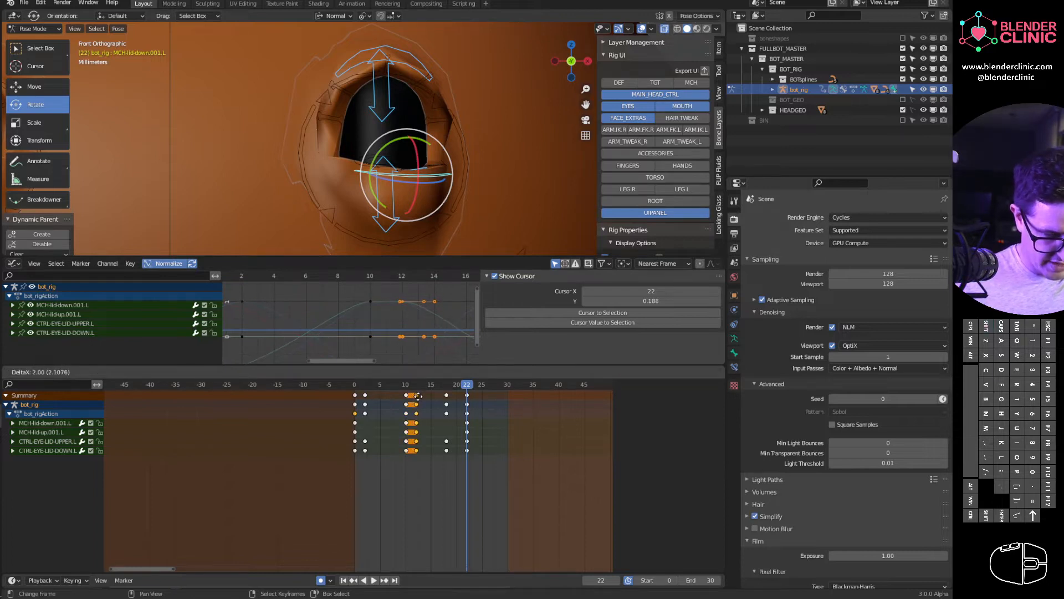
click(418, 397)
click(407, 395)
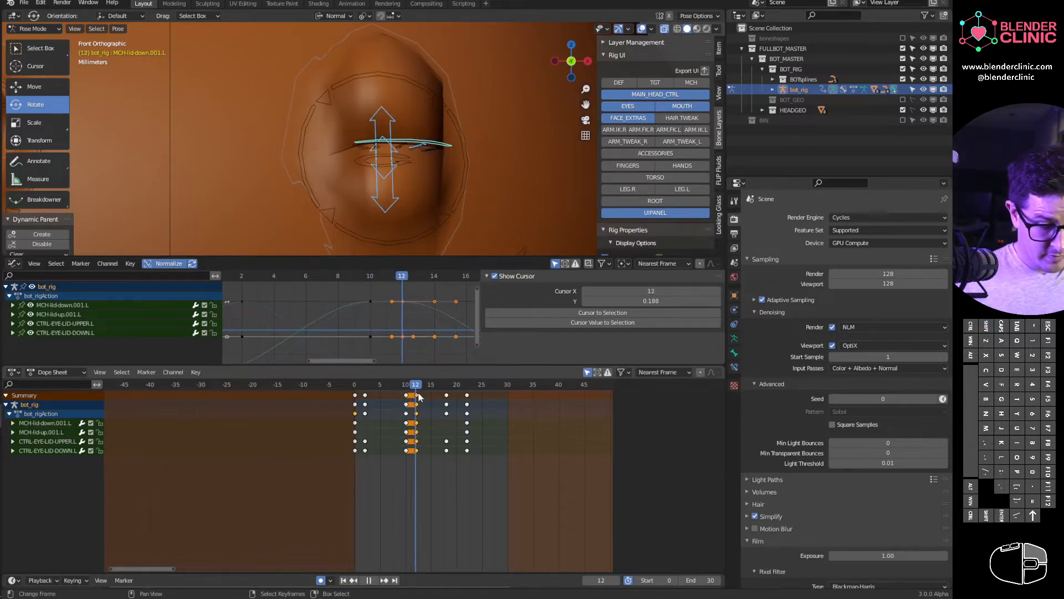
key(space)
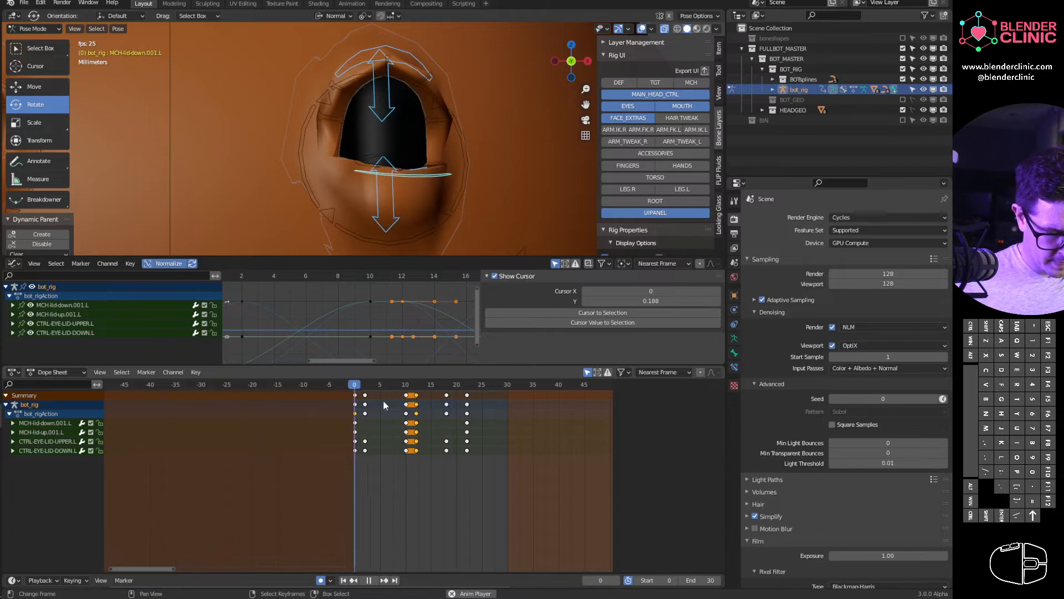
key(space)
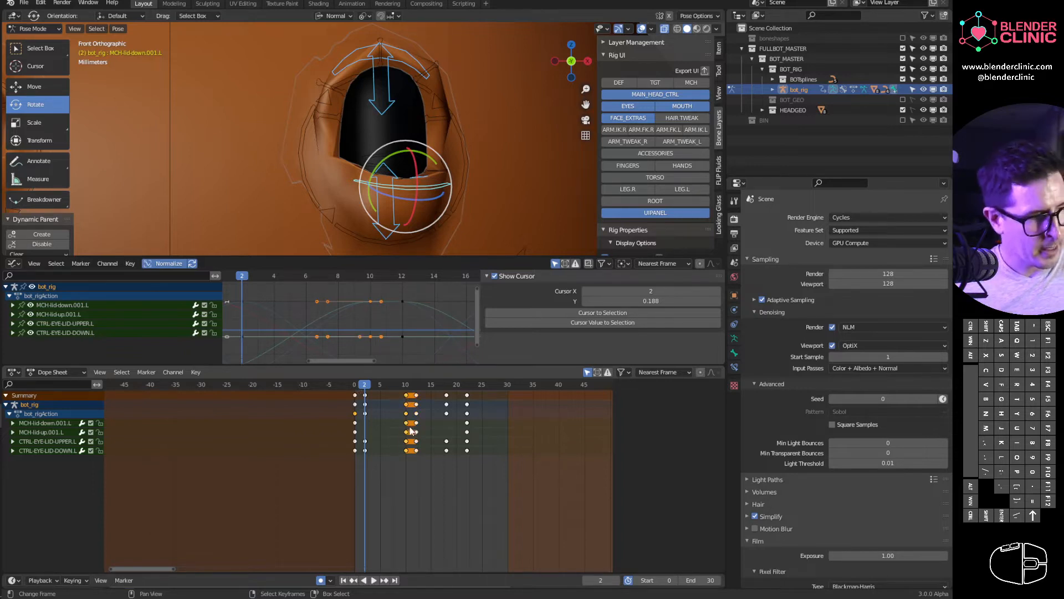
- Set the selected closed-eye keyframes at frame 10 to Vector handles and play the blink
key(v)
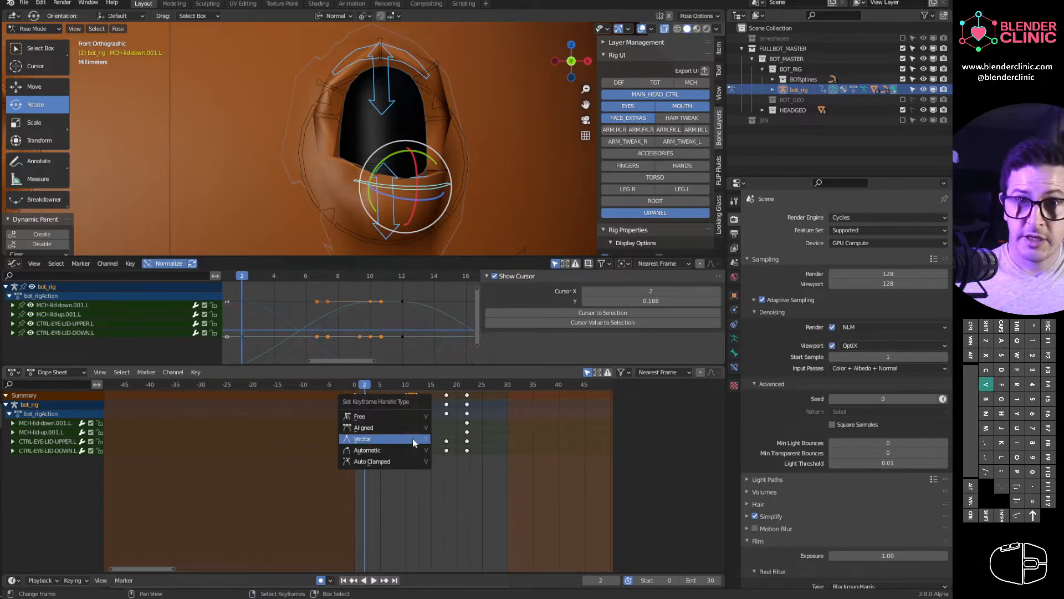
click(387, 442)
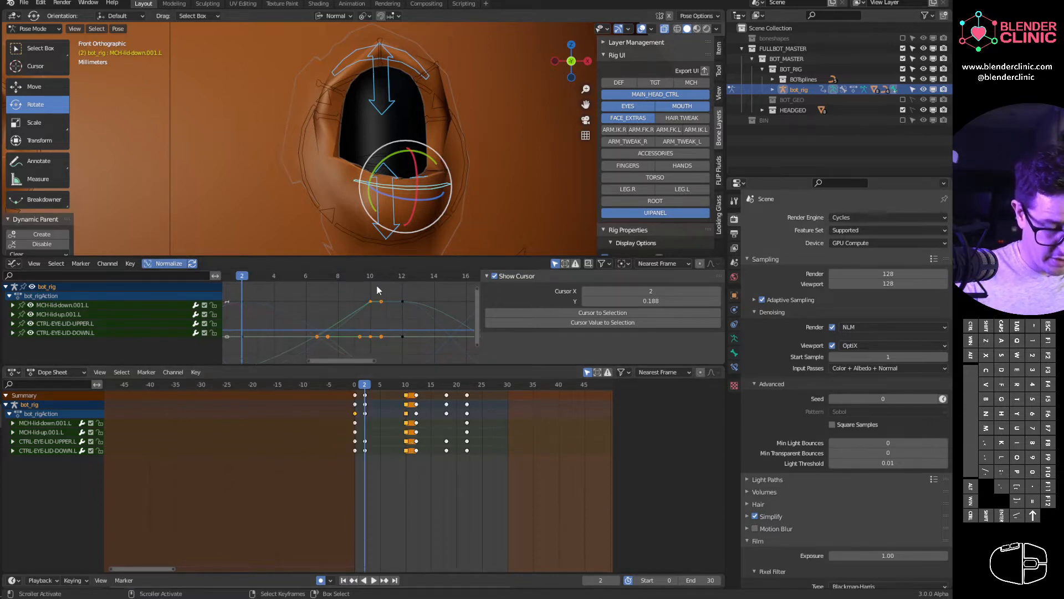
key(space)
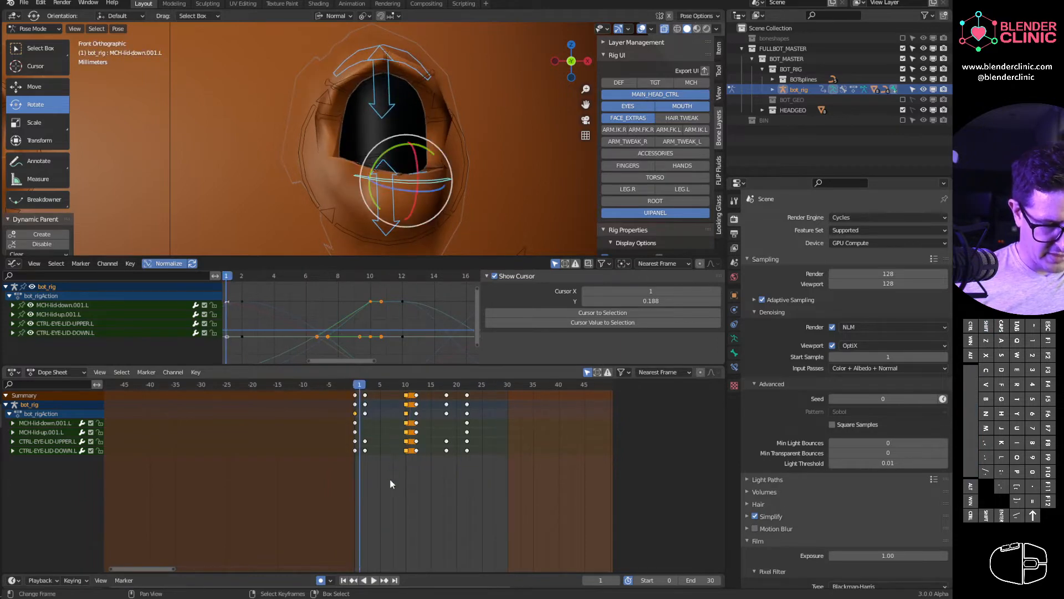
key(space)
key(space)
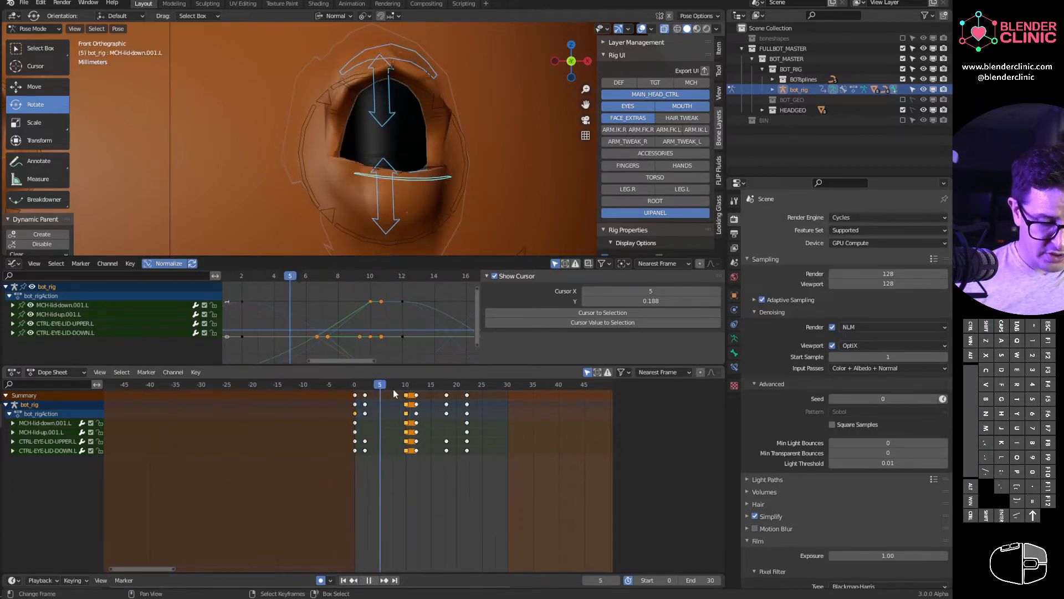
- Scrub the blink between frames 0 and 24 and return to the closed pose at frame 10 to examine the hold
drag(433, 400, 413, 398)
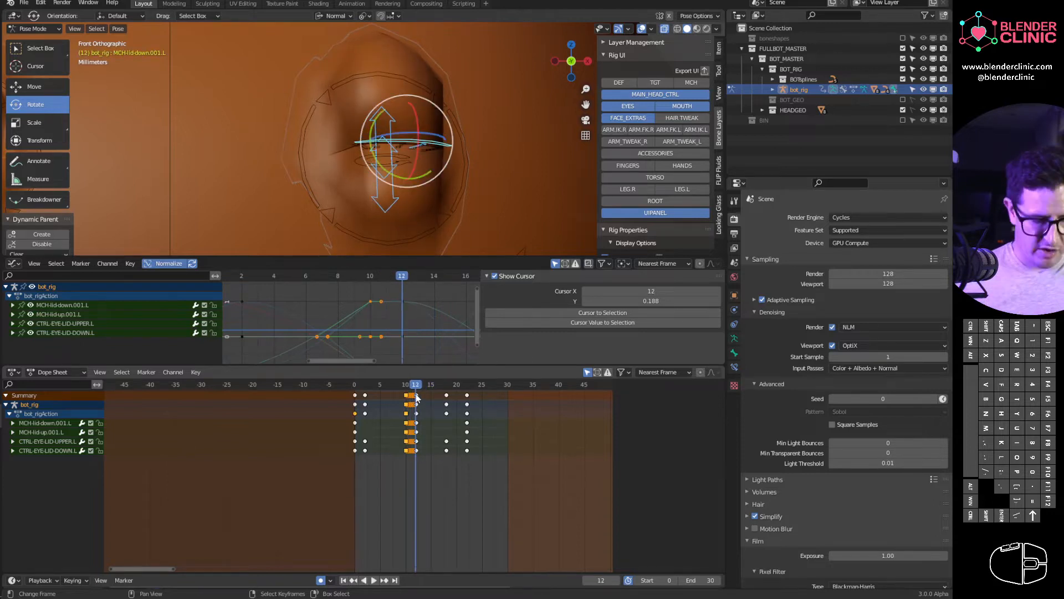
drag(355, 395, 477, 411)
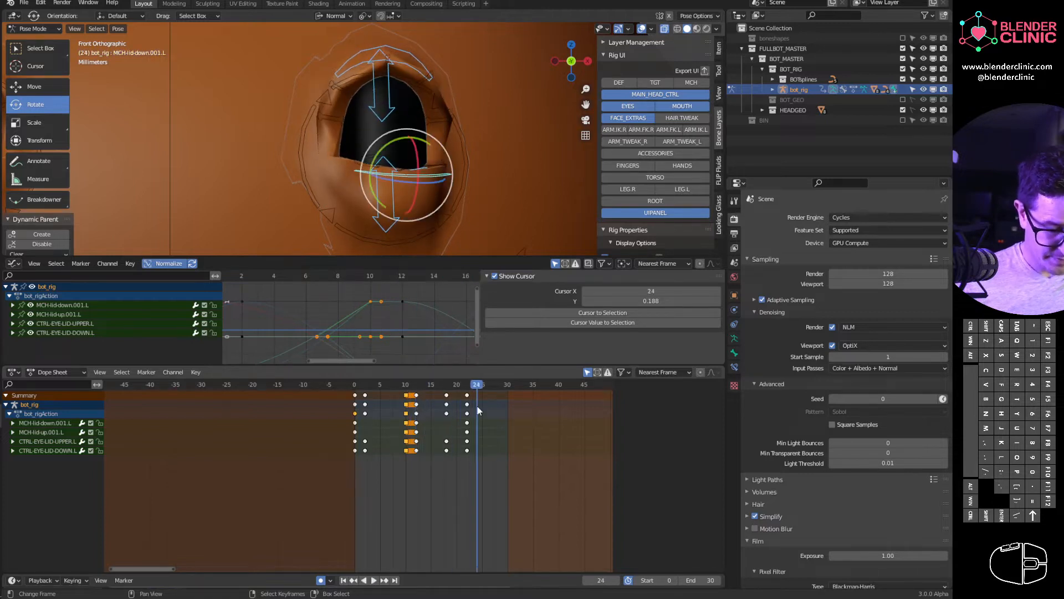
drag(387, 395, 412, 399)
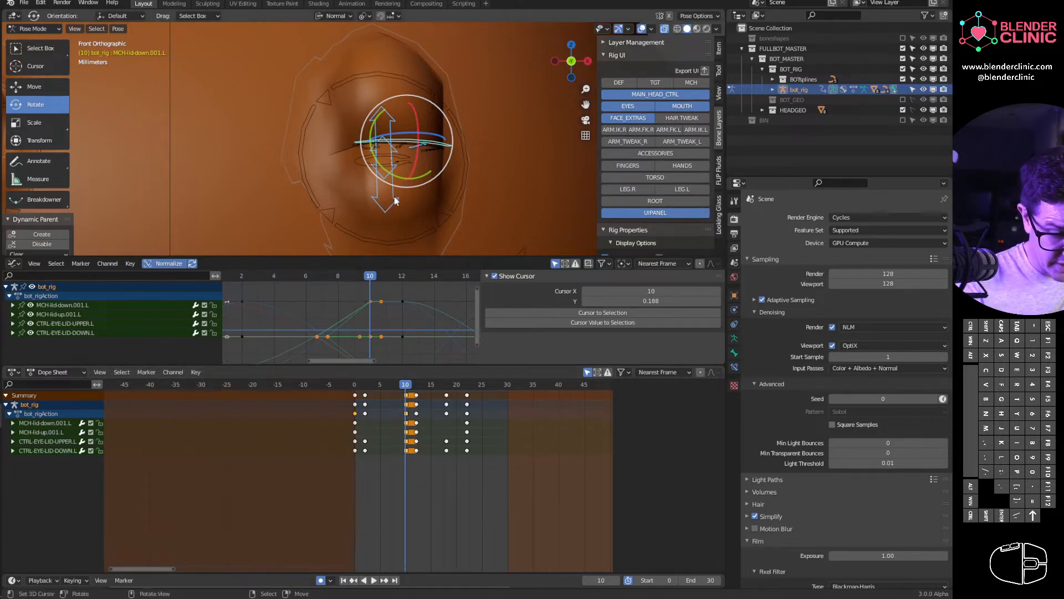
- At frame 12, move the lower eyelid control CTRL-EYE-LID-DOWN.L down in two moves of about 0.0008 m and 0.0039 m
click(361, 212)
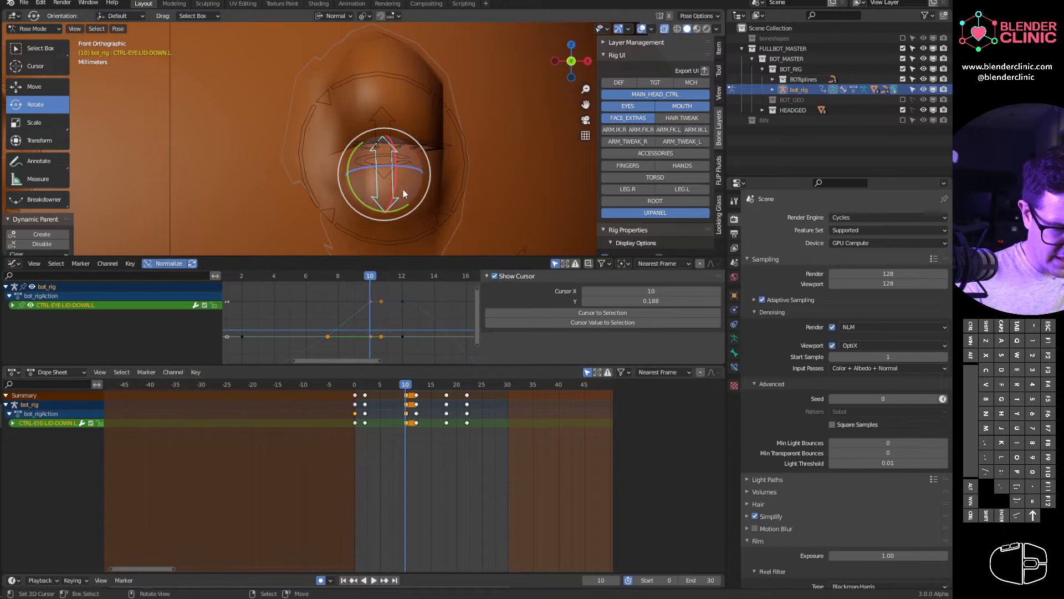
mouse_move(408, 385)
mouse_down()
mouse_move(378, 386)
mouse_move(411, 403)
mouse_up()
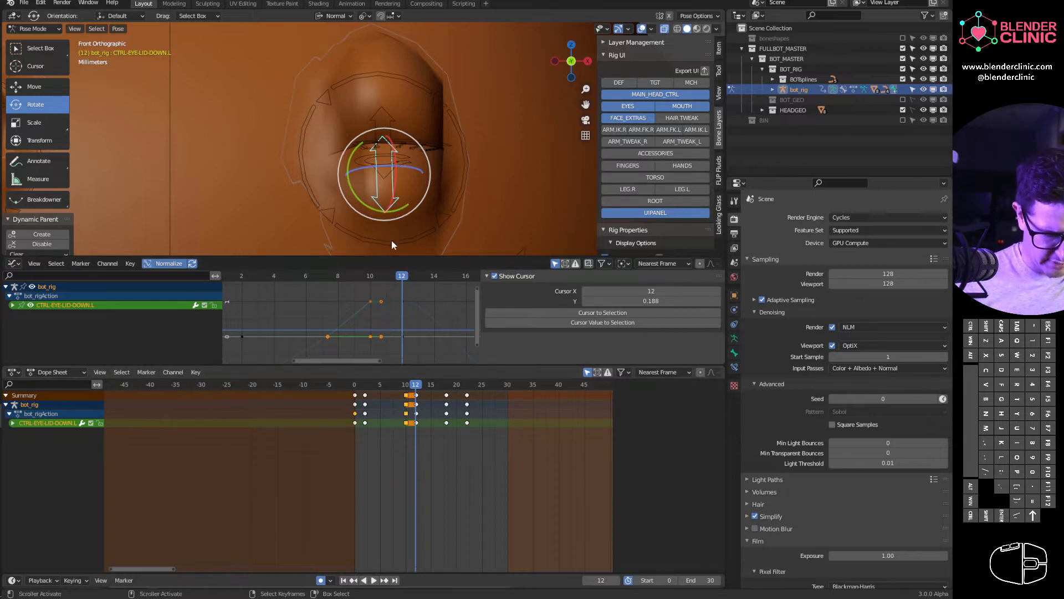
key(g)
click(391, 191)
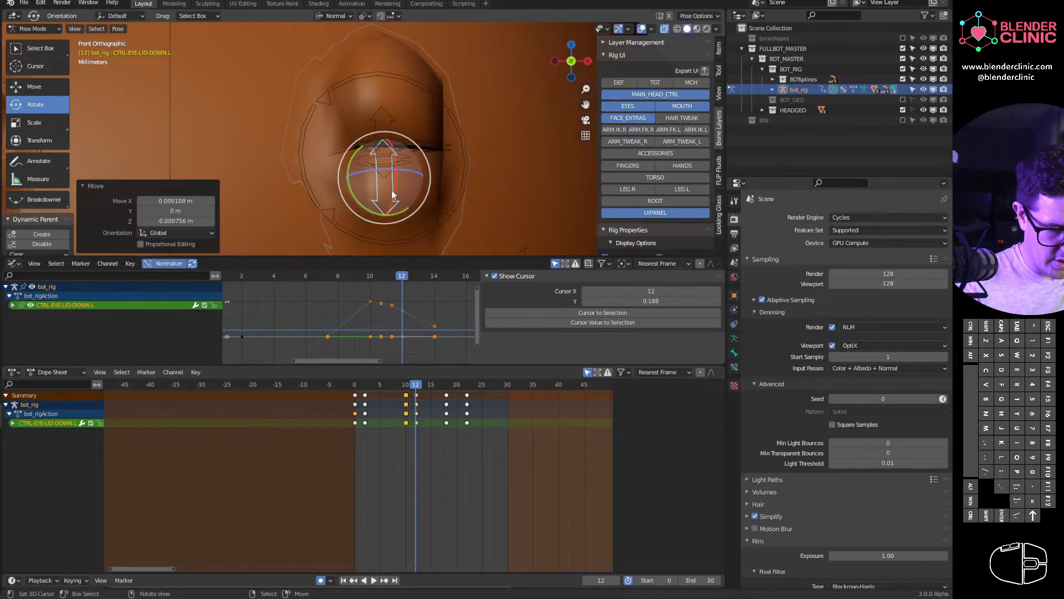
key(g)
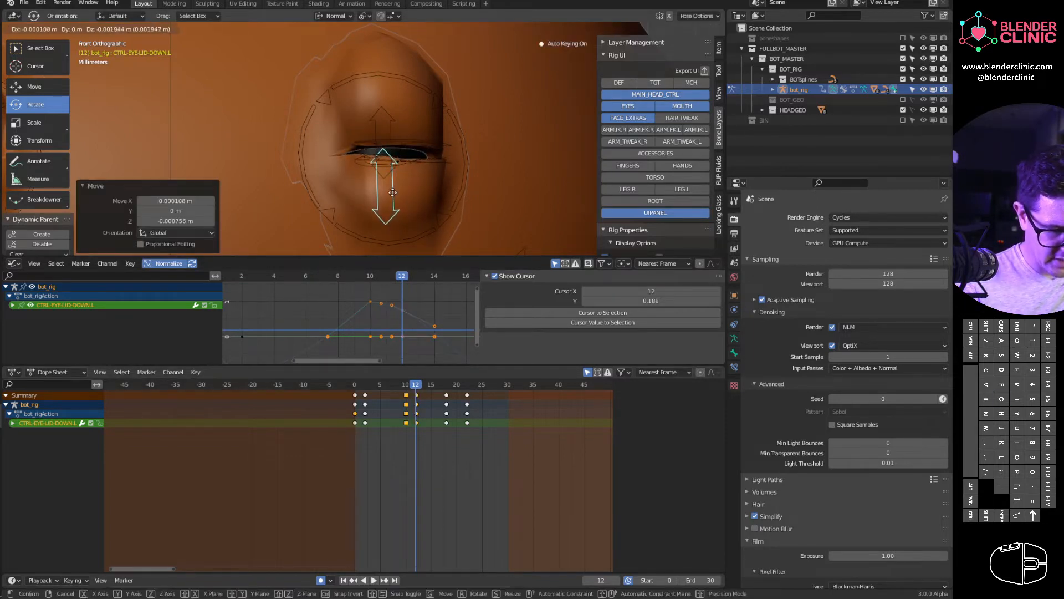
click(389, 201)
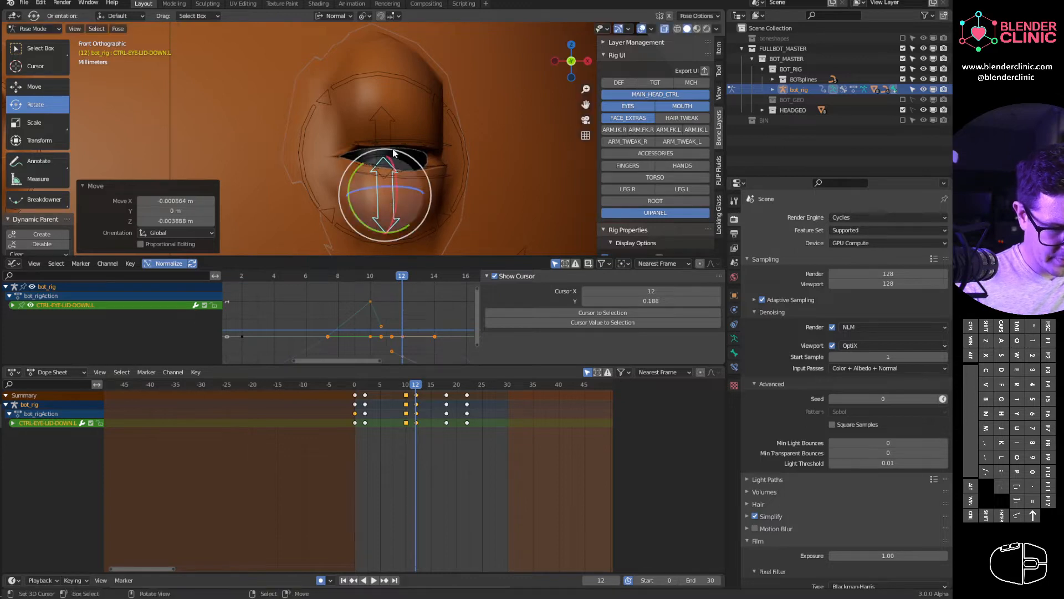
- Reposition the upper eyelid control CTRL-EYE-LID-UPPER.L vertically at frame 12 to adjust the gap above the lowered lower lid
click(390, 117)
key(g)
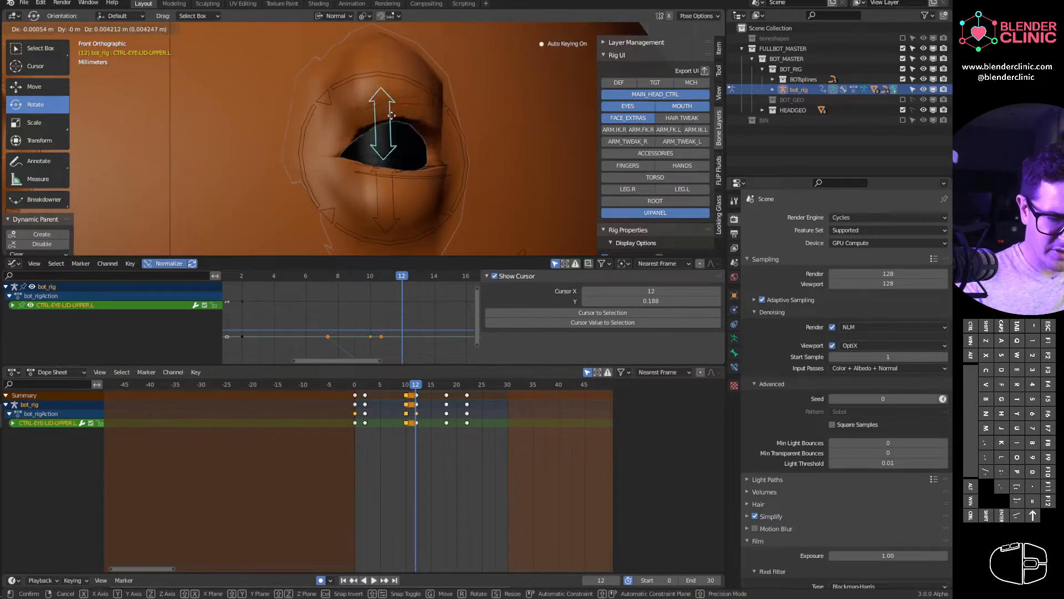
click(386, 173)
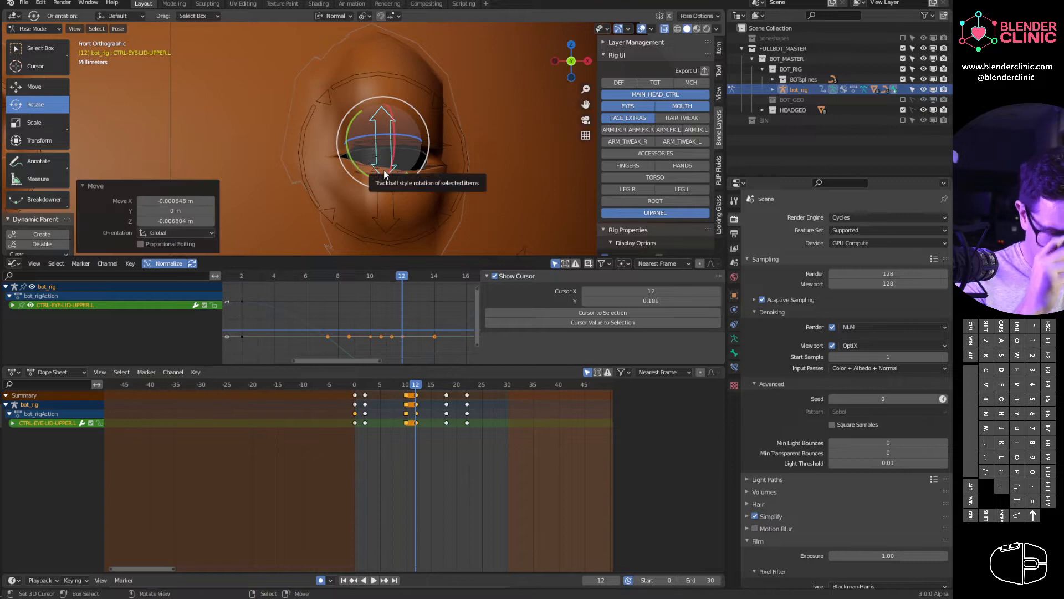
- At frame 12, lower MCH-lid-up.001.L in moves including about 0.0025 m and 0.0017 m, and rotate it about 9.5° around X
click(364, 131)
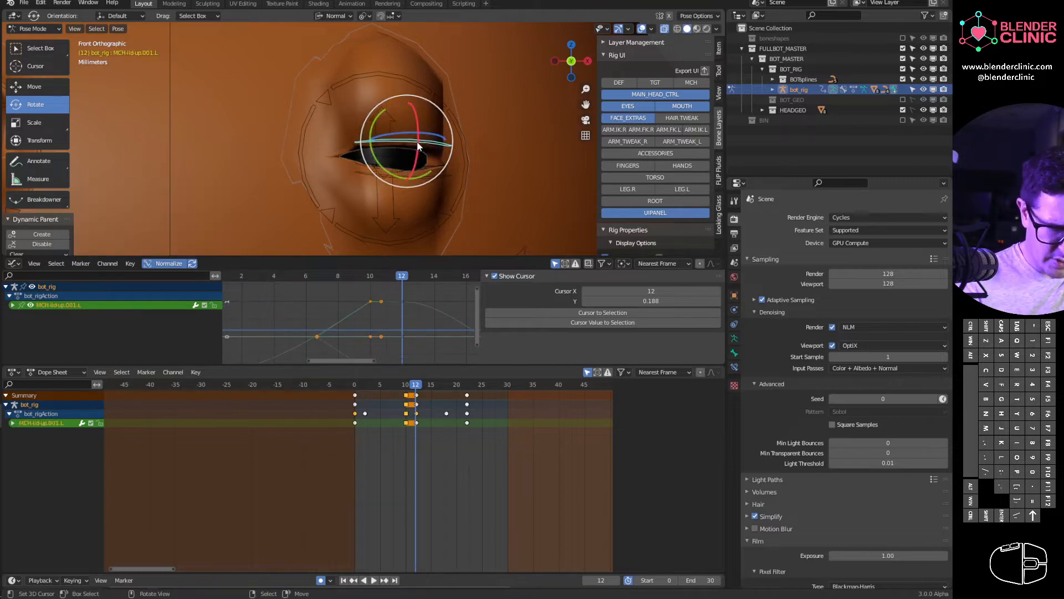
key(g)
click(418, 166)
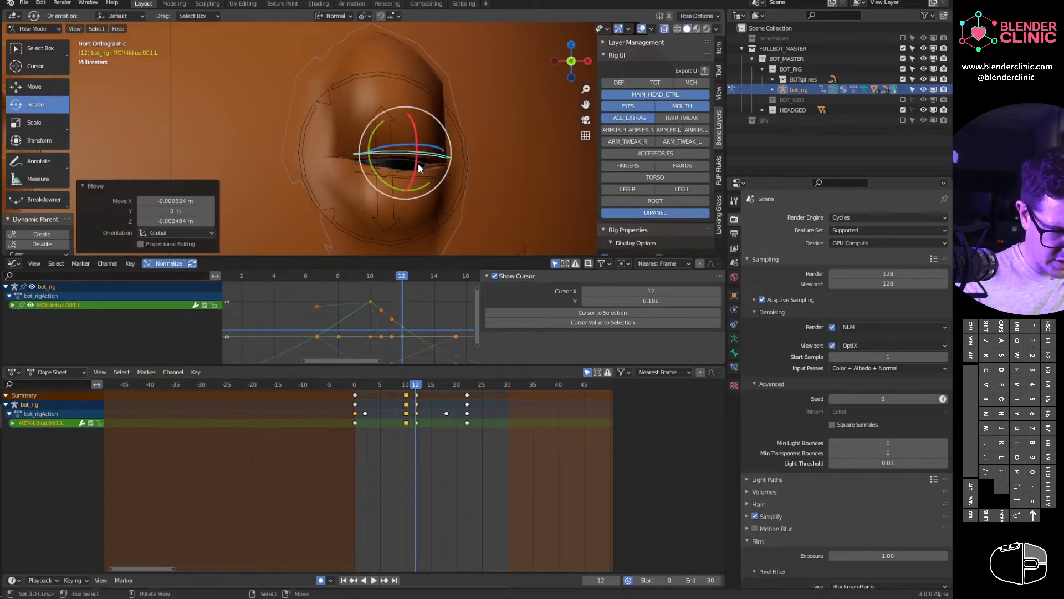
drag(415, 131, 414, 147)
key(g)
click(416, 146)
key(g)
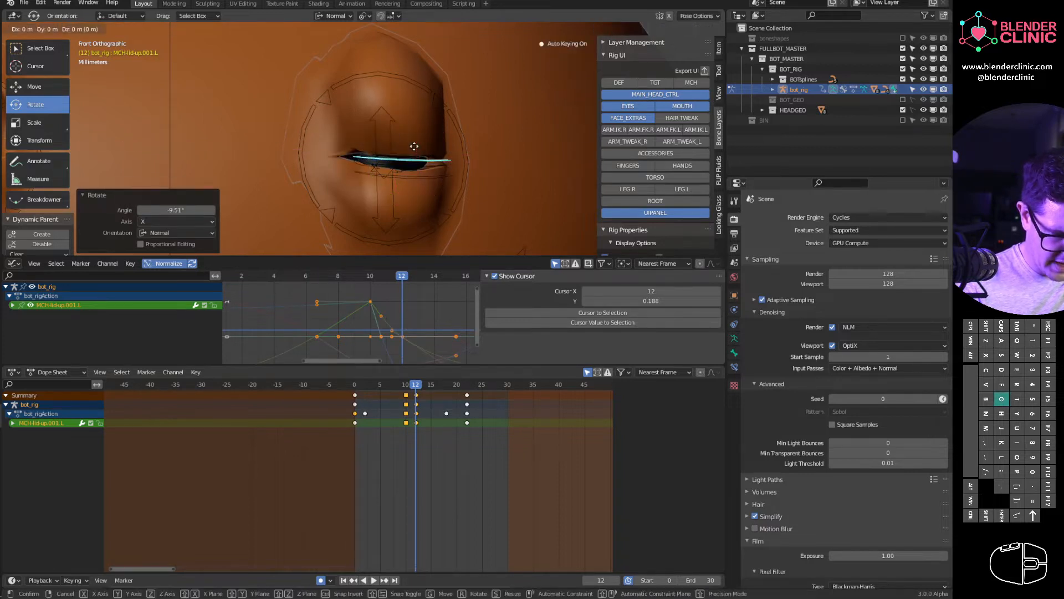
click(414, 152)
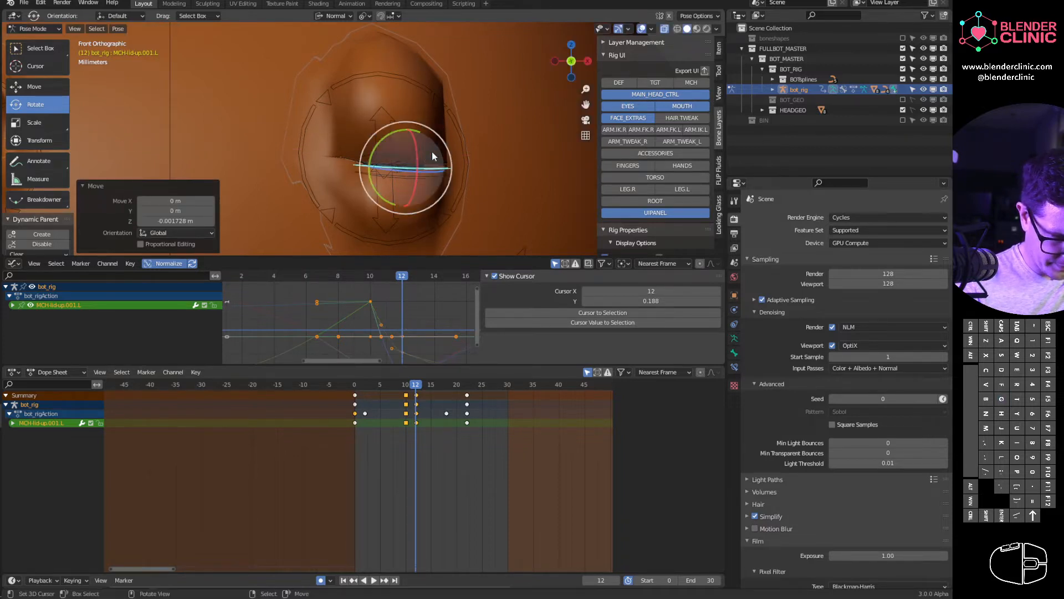
- Rotate MCH-lid-up.001.L about 3.7° around X at frame 12 and nudge its height to fit the upper lid against the lower lid
drag(417, 148, 419, 151)
key(g)
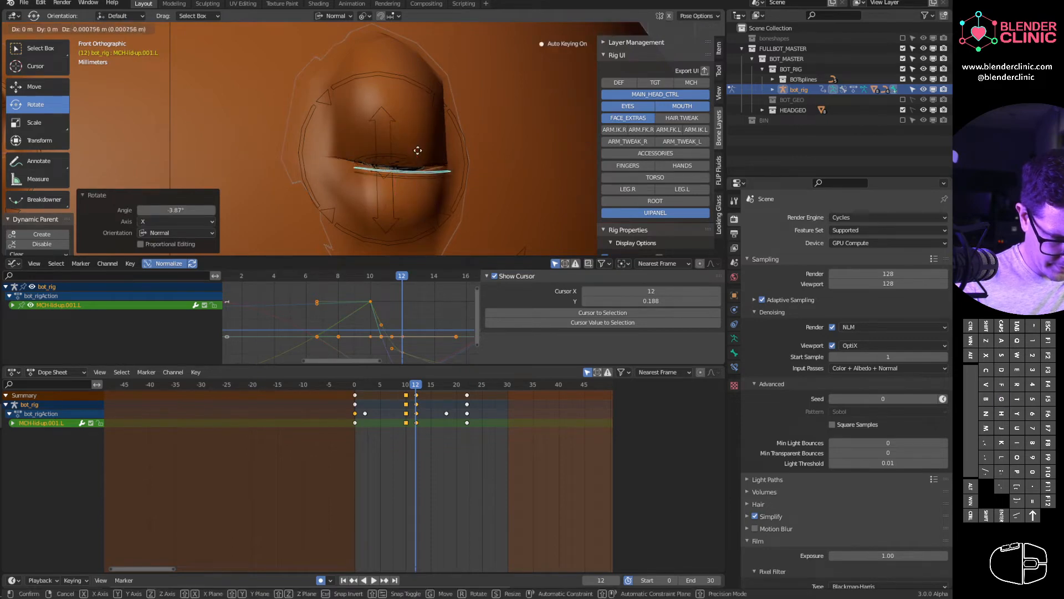
click(419, 151)
key(g)
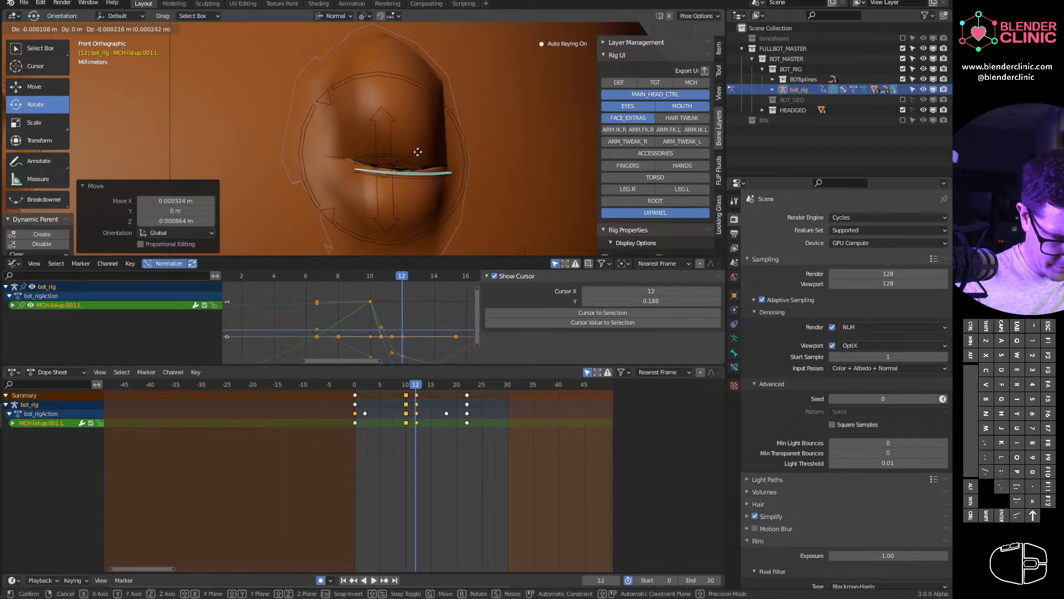
click(419, 155)
- Play the blink with both eyes in view, scrub from its start to frame 13 and inspect the eyelid gap up close
key(space)
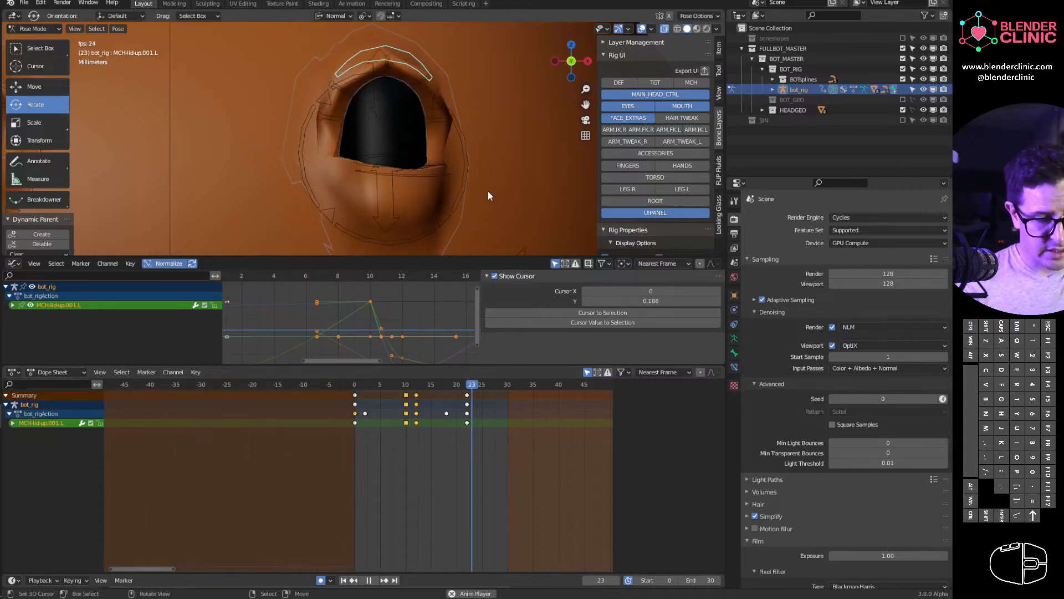
ctrl+middle_drag(514, 180, 464, 207)
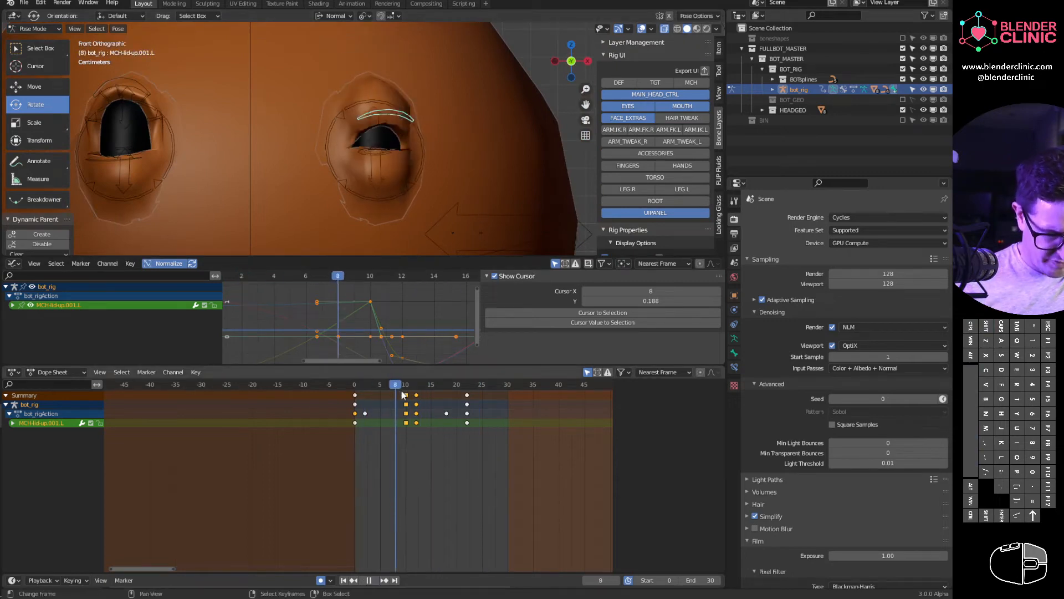
key(Escape)
drag(361, 394, 423, 406)
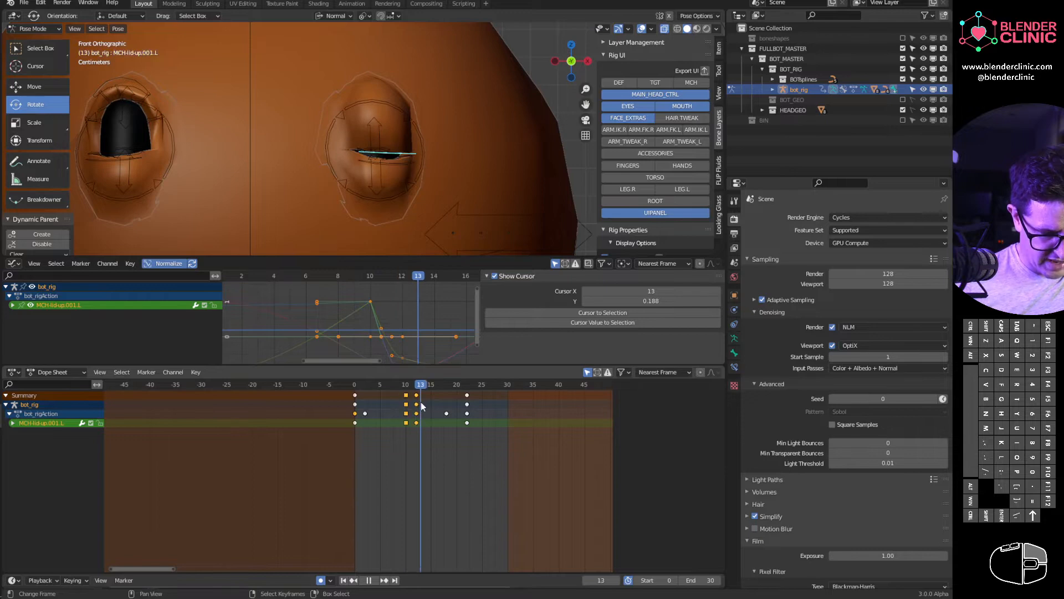
scroll(456, 135, up, 5)
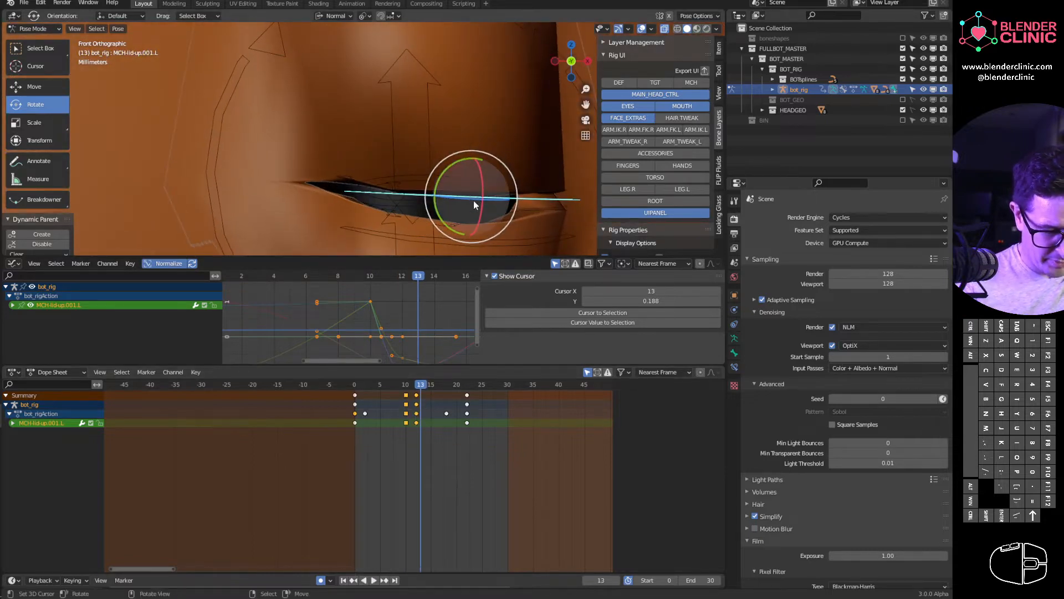
mouse_move(476, 203)
middle_down()
mouse_move(479, 212)
mouse_move(461, 217)
mouse_move(521, 204)
mouse_move(511, 185)
mouse_move(482, 191)
middle_up()
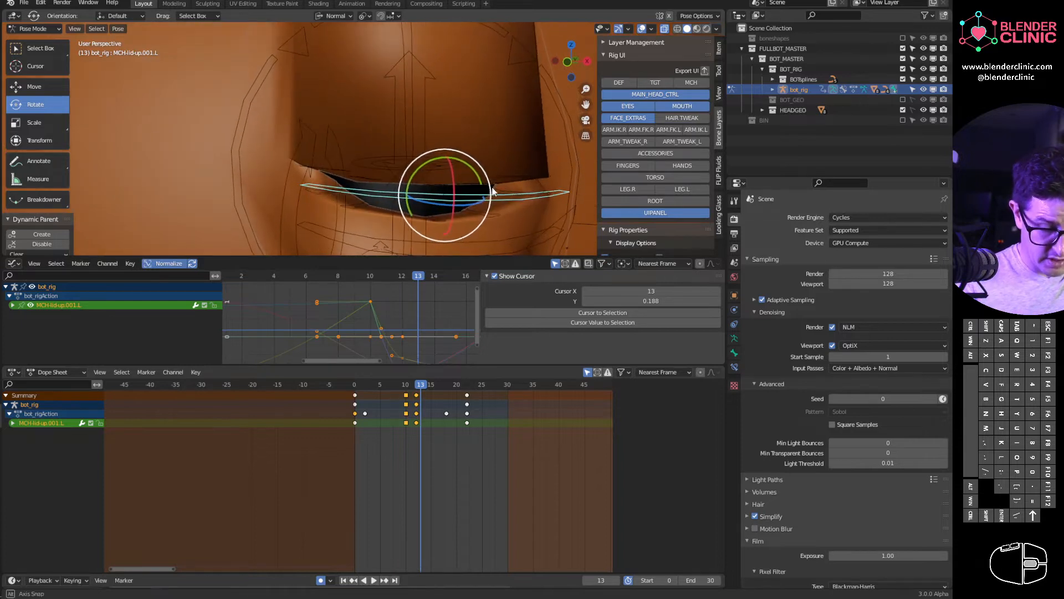
- Lower the upper-lid bone DEF-lid-up.003.L about 0.0005 m at frame 12 and insert a keyframe for it at frame 10
key(space)
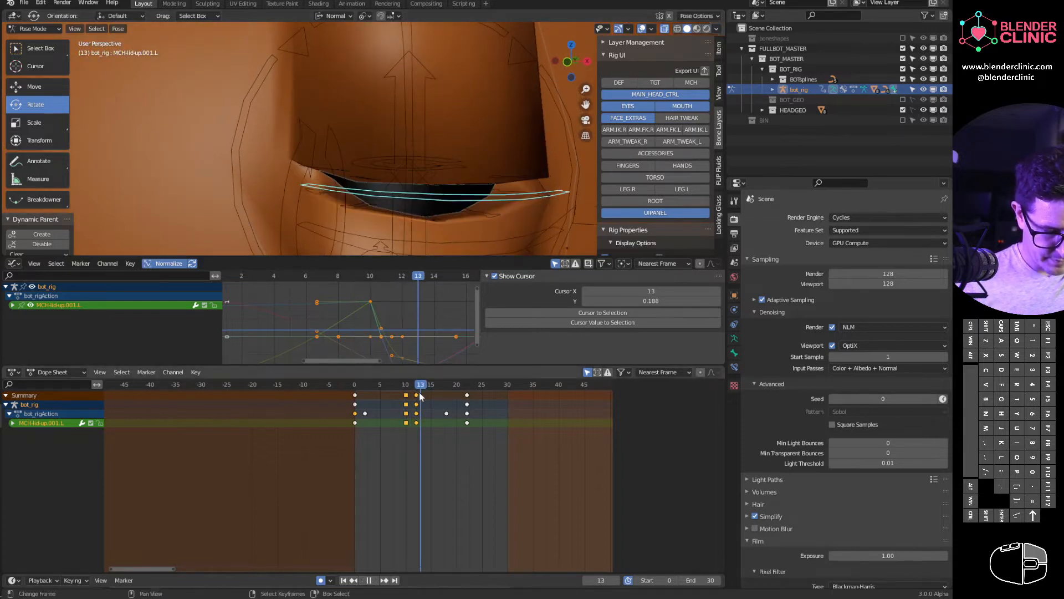
key(Escape)
click(441, 196)
key(g)
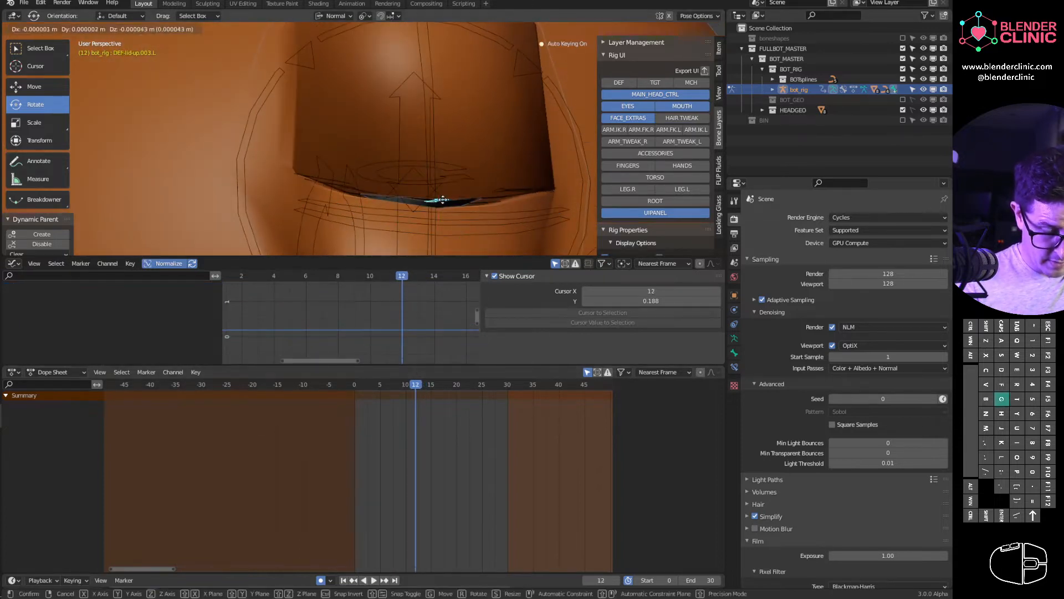
click(441, 205)
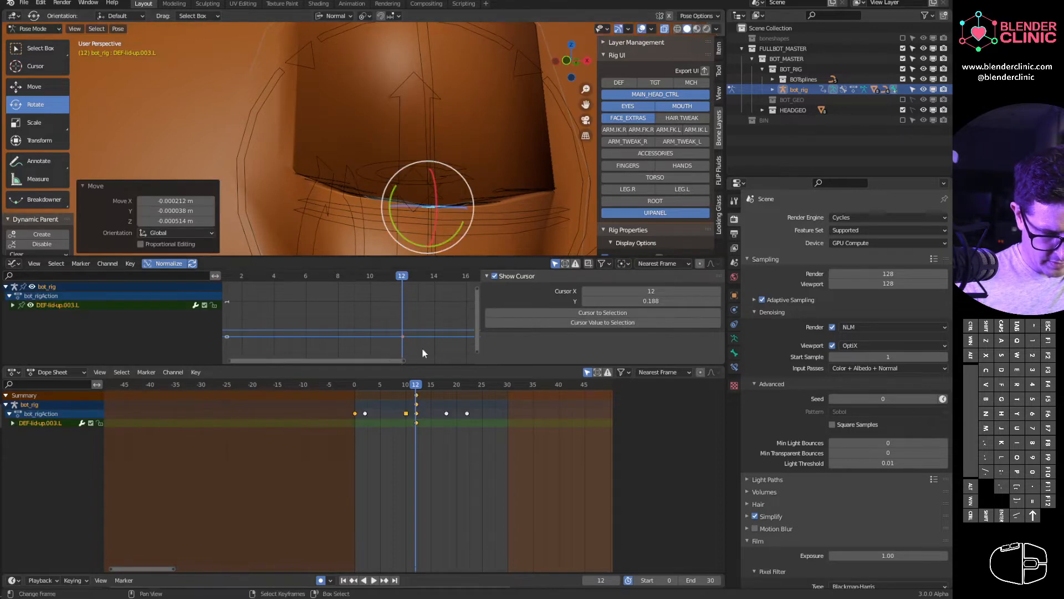
drag(413, 387, 406, 388)
key(i)
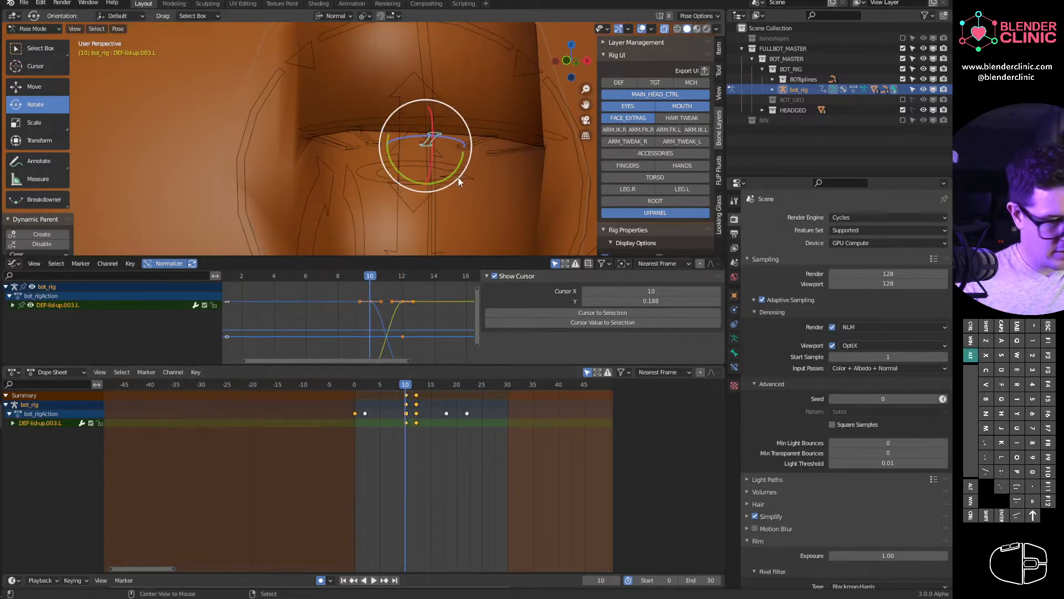
- Raise the upper-lid bone DEF-lid-up.003.L about 0.0015 m at frame 13
key(space)
key(space)
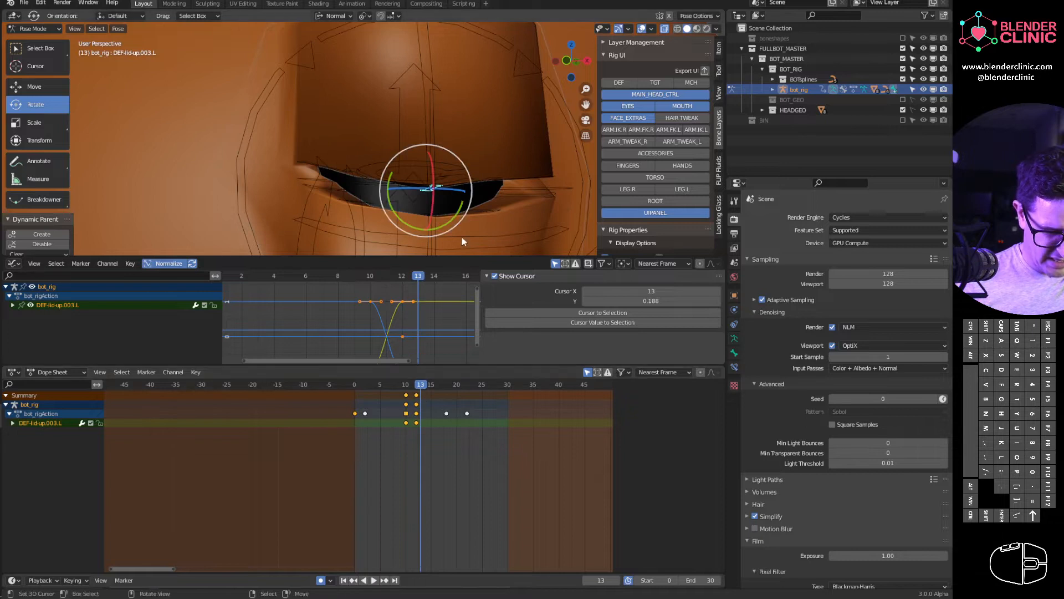
key(g)
click(484, 168)
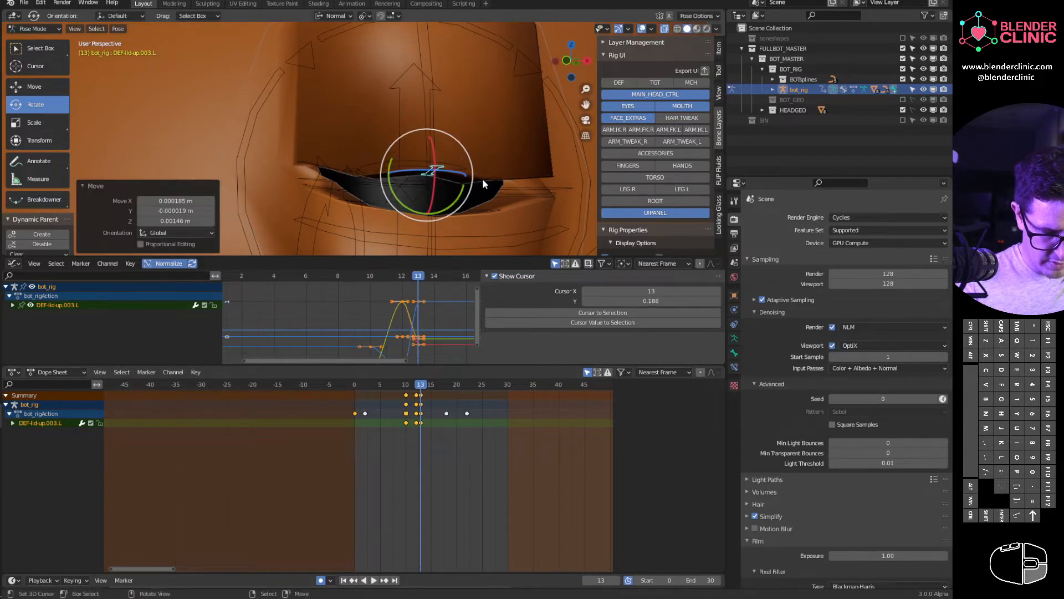
- At frame 13, lower DEF-lid-up.004.L about 0.0021 m and DEF-lid-up.002.L about 0.0017 m onto the lower lid
click(482, 178)
key(g)
click(490, 206)
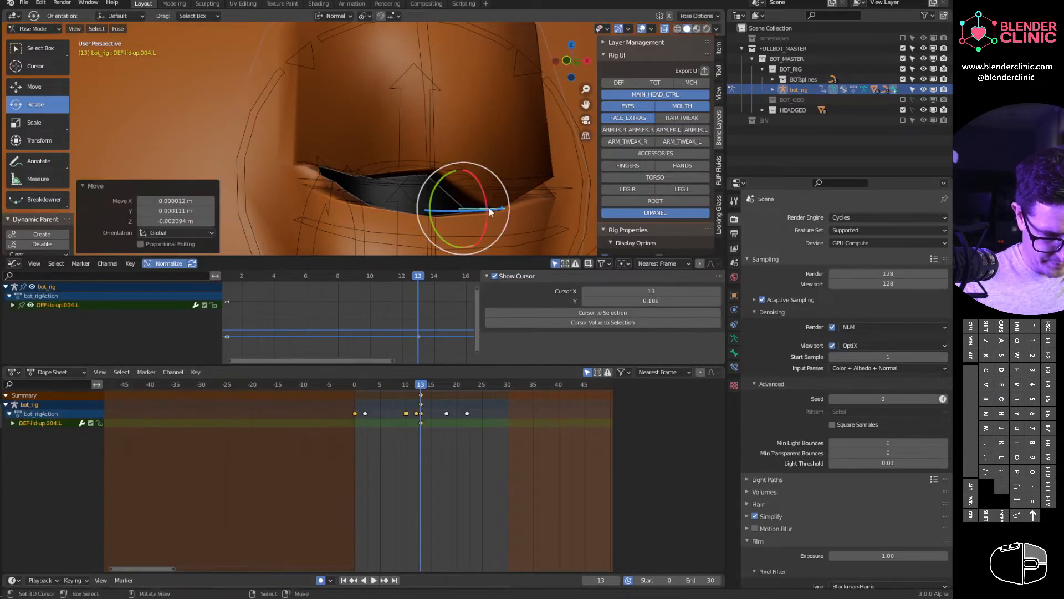
click(375, 176)
key(g)
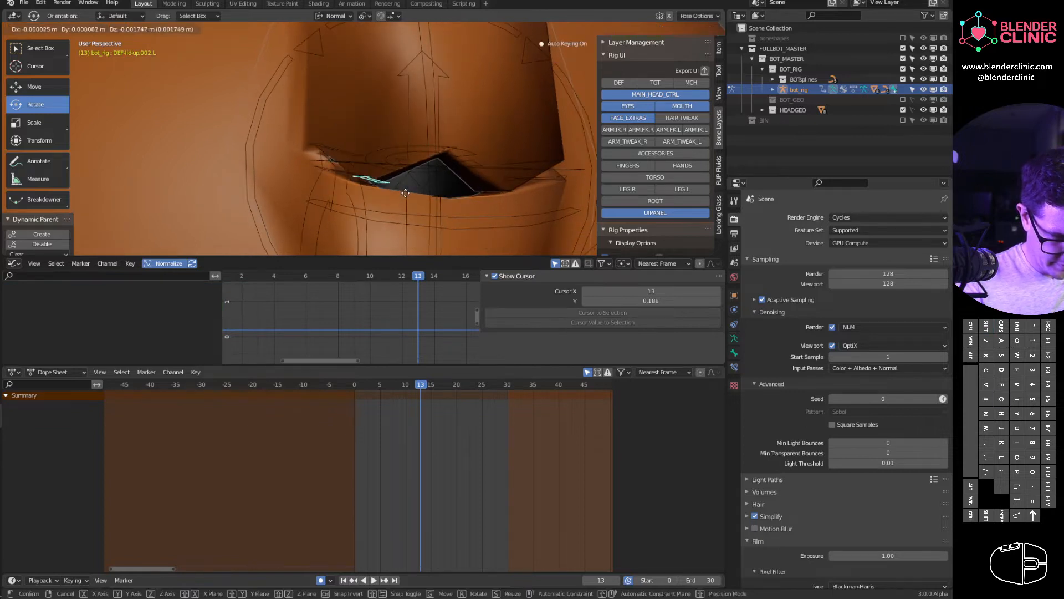
click(406, 191)
- Raise the lower-lid bone DEF-lid-down.002.L about 0.0005 m at frame 13 to meet the upper lid
click(378, 186)
key(g)
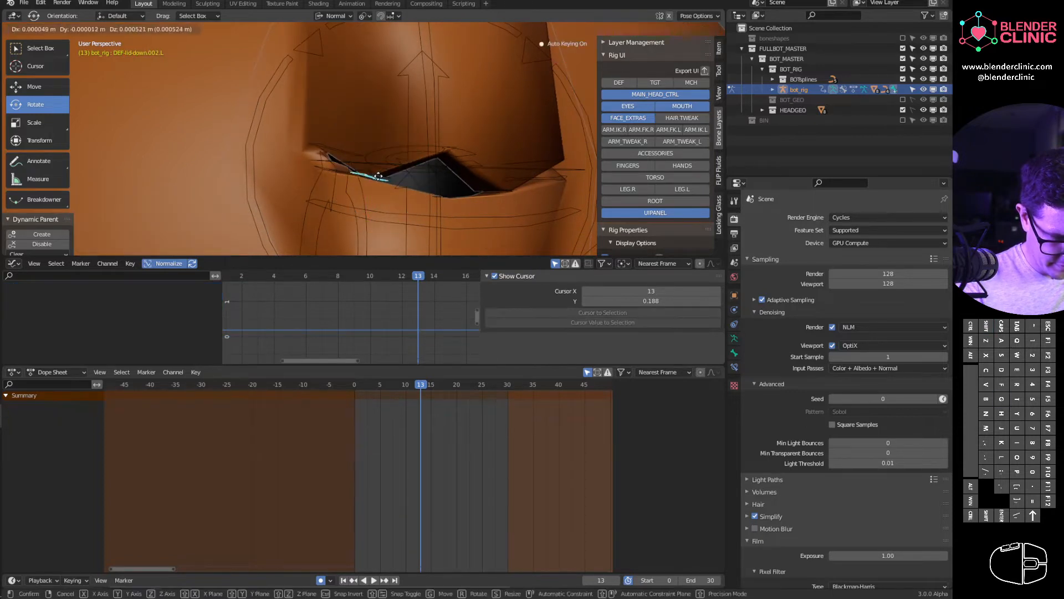
click(379, 175)
- Reposition the lid bones beside the eye's outer corner at frame 13, lowering DEF-lid-up.005.L about 0.0014 m
middle_drag(516, 197, 467, 185)
click(501, 194)
key(g)
click(513, 185)
click(516, 184)
key(g)
click(500, 192)
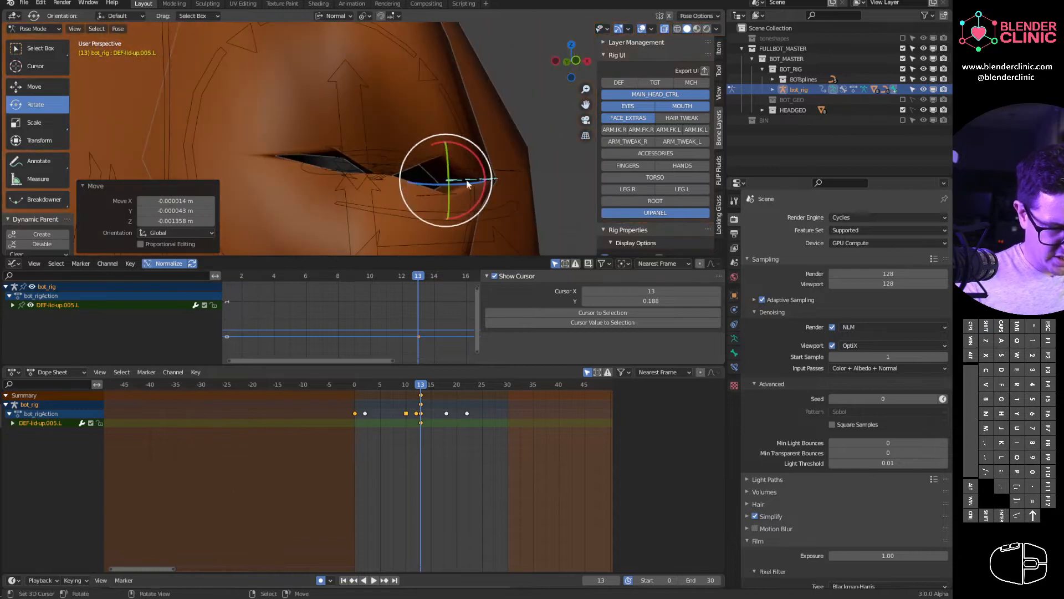
- At frame 13, lower DEF-lid-up.001.L, raise DEF-lid-down.001.L about 0.0008 m, and nudge both down about 0.0001 m
click(340, 151)
key(g)
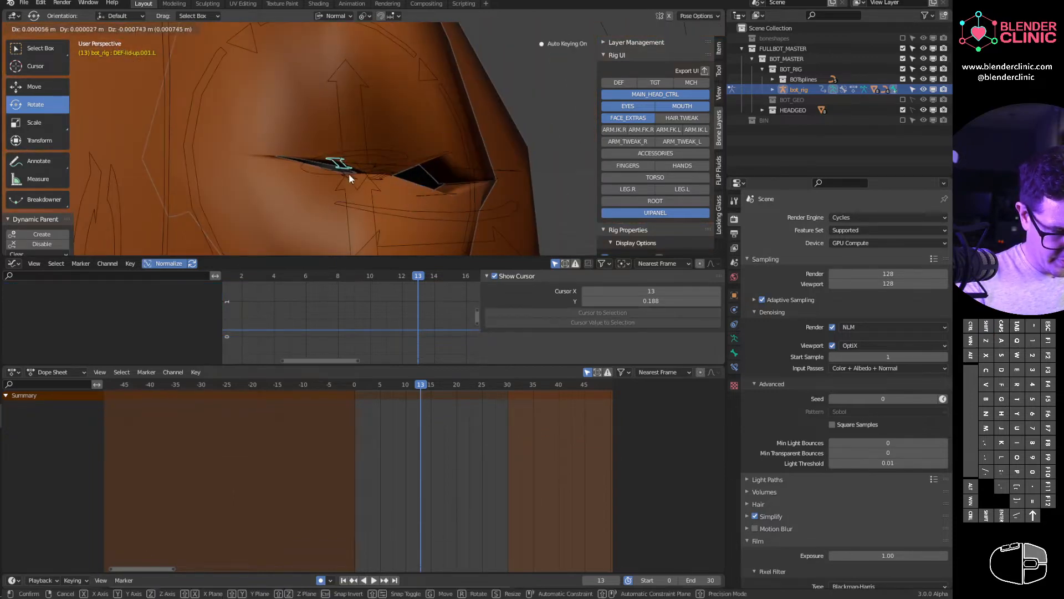
click(350, 177)
click(341, 162)
key(g)
click(339, 157)
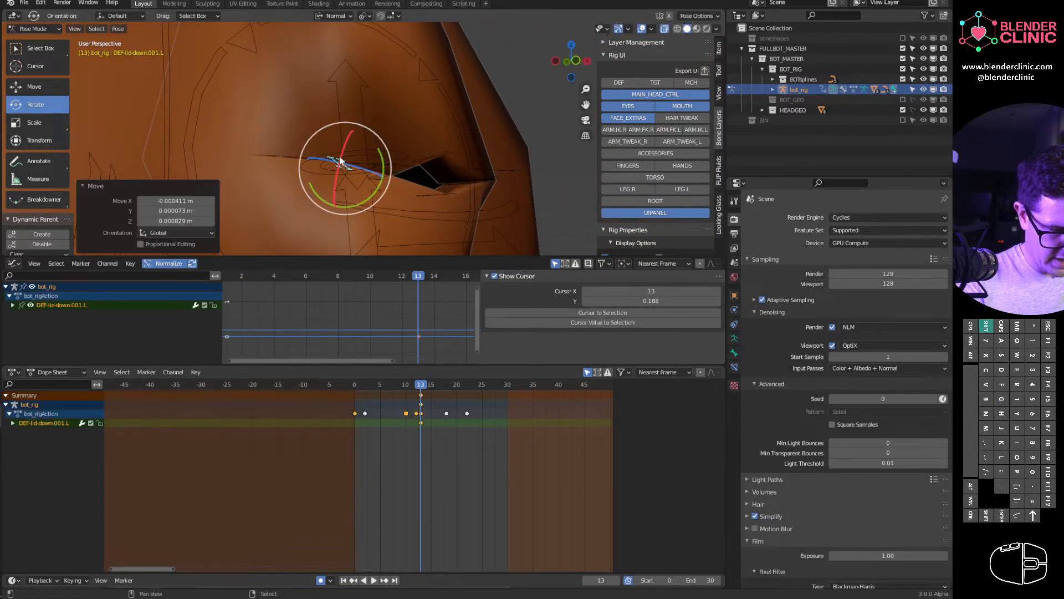
shift+click(341, 160)
key(g)
click(340, 166)
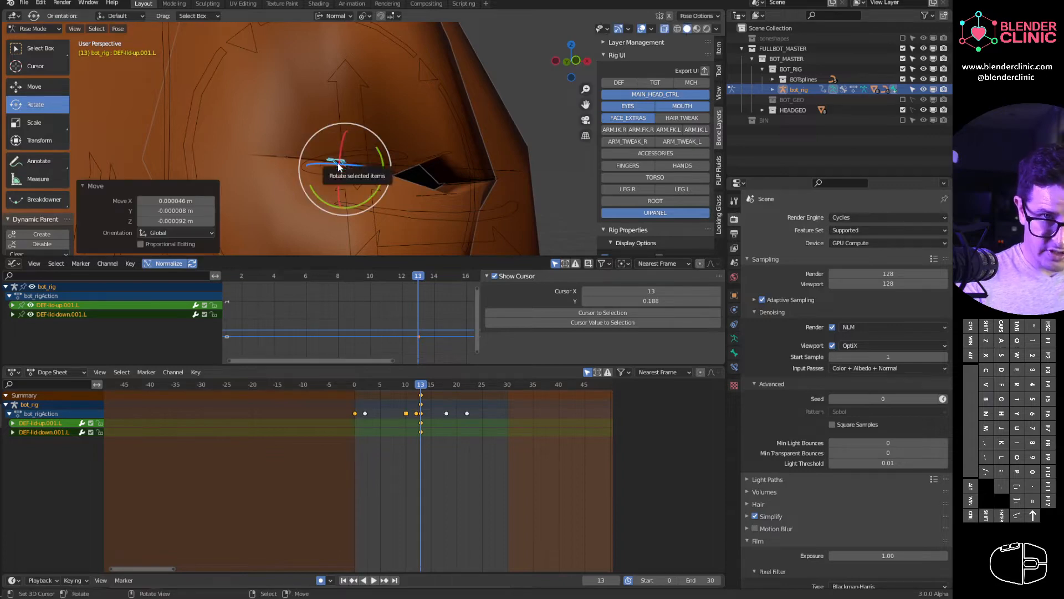
- Lower the middle upper-lid bone DEF-lid-up.003.L about 0.0003 m at frame 13
middle_drag(338, 166, 523, 188)
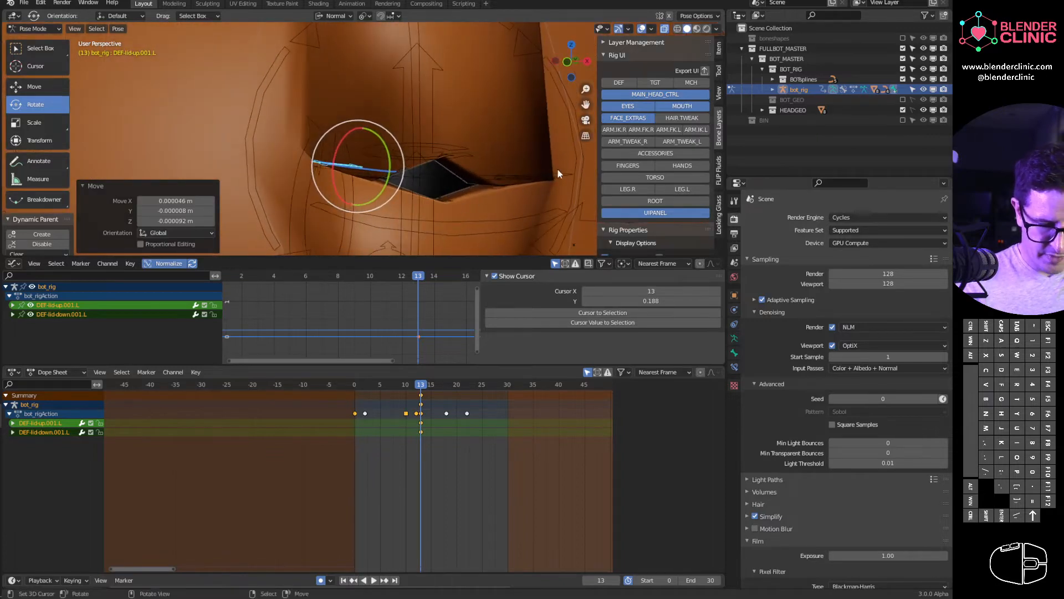
click(443, 157)
key(g)
click(450, 161)
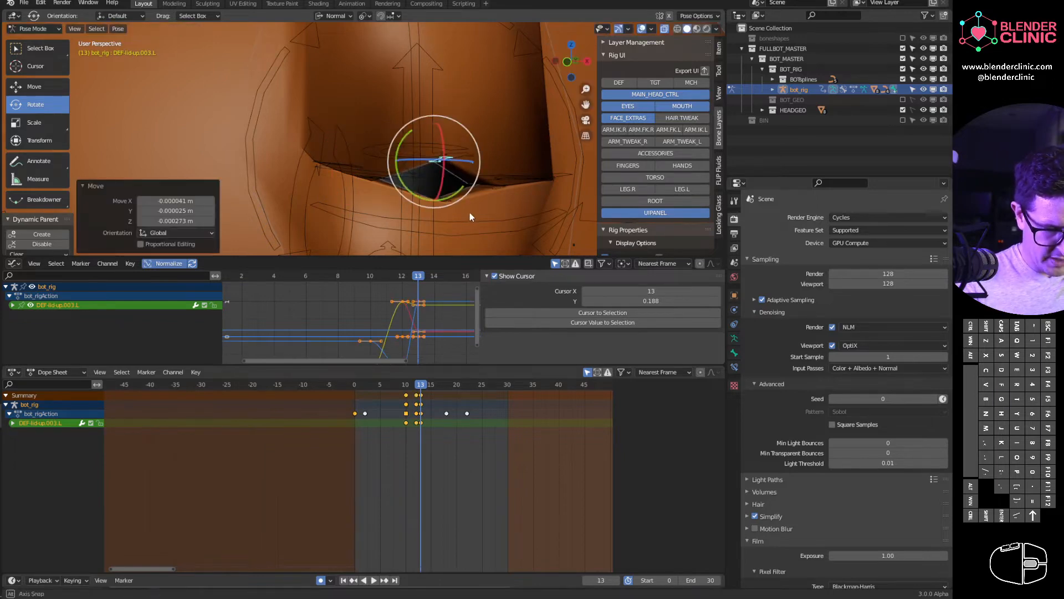
- Select the upper and lower DEF-lid bones around the left eye together
middle_drag(470, 213, 461, 223)
middle_drag(406, 181, 456, 217)
shift+click(341, 165)
shift+click(345, 171)
shift+click(373, 180)
shift+click(377, 179)
shift+click(435, 214)
shift+click(454, 200)
shift+click(454, 200)
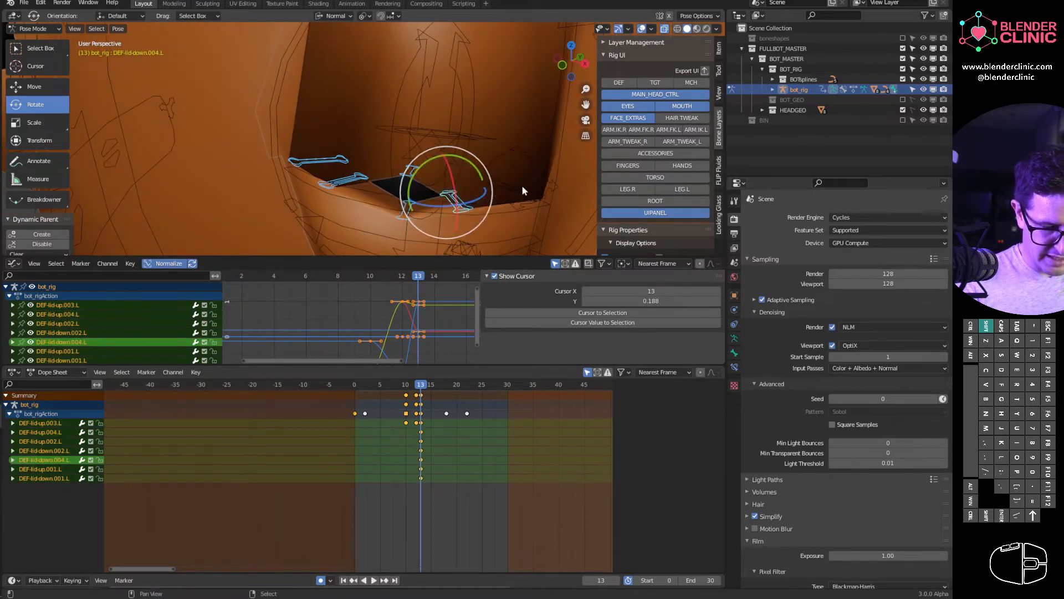
shift+right_click(509, 187)
mouse_move(529, 207)
middle_down()
mouse_move(513, 204)
mouse_move(529, 188)
middle_up()
shift+right_click(513, 205)
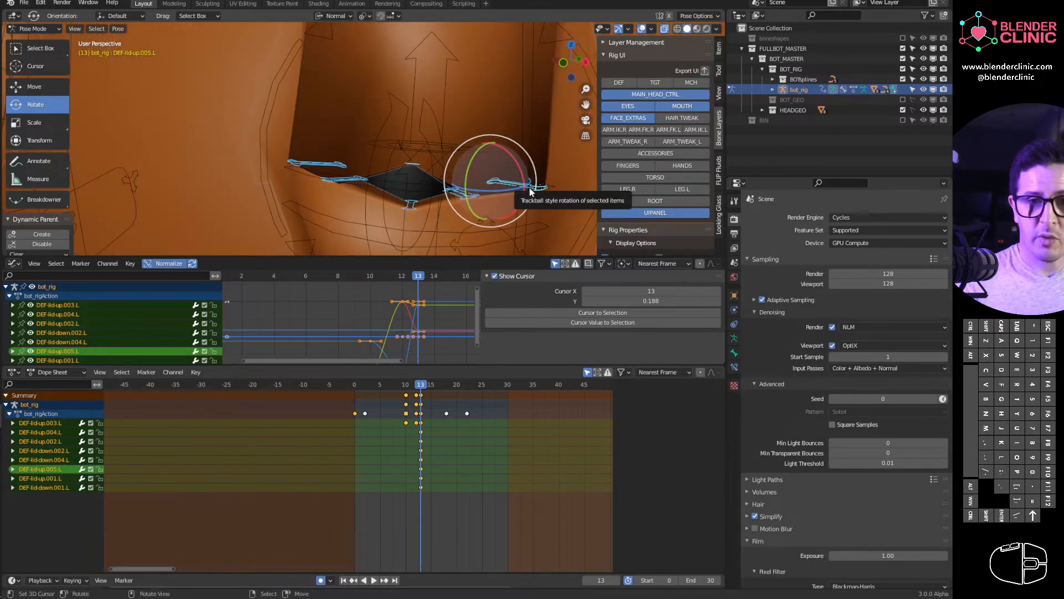
- Try clearing the location of the selected lid bones at frame 12
drag(420, 394, 418, 394)
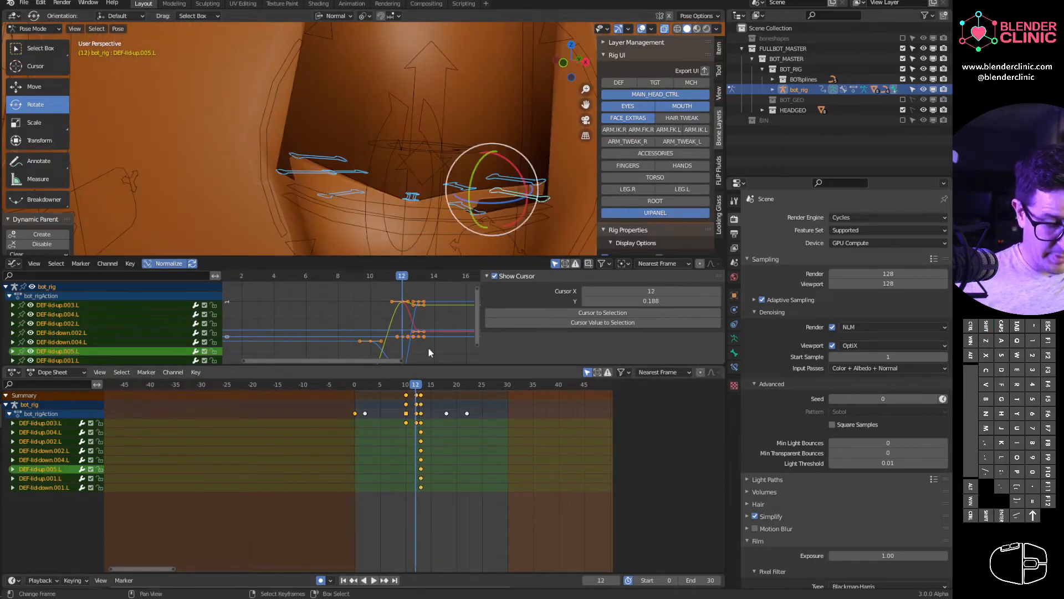
middle_drag(453, 206, 476, 196)
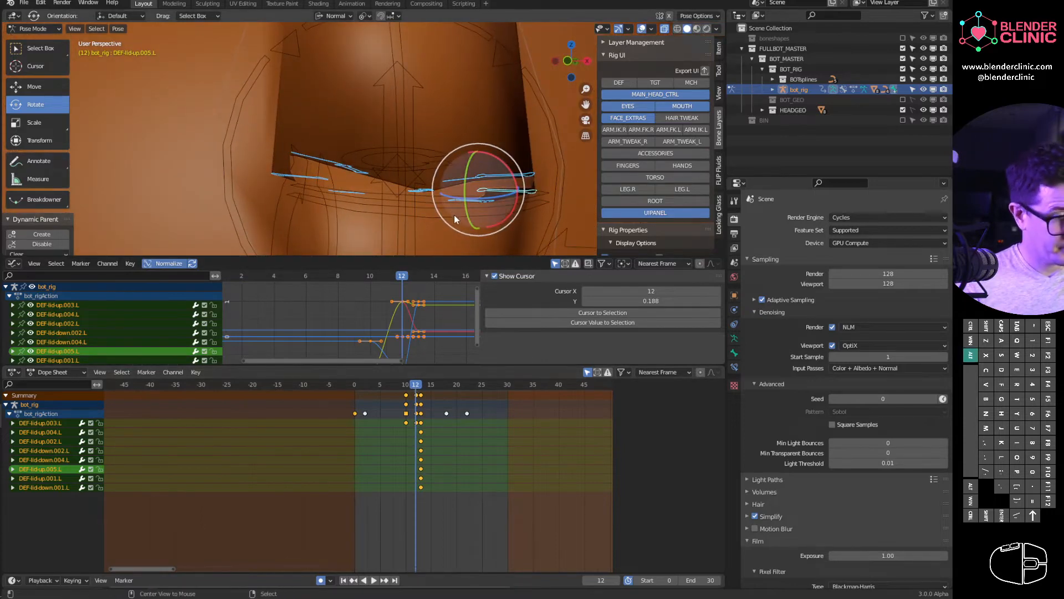
key(alt+g)
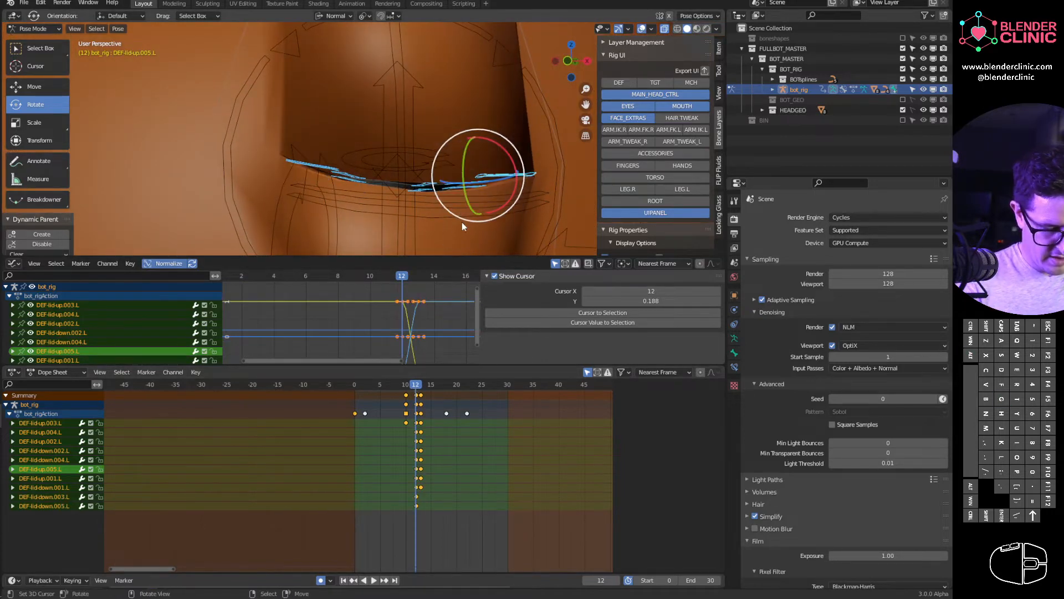
key(ctrl+z)
- Clear the location of the selected lid bones at frame 10 and key them there
drag(410, 392, 405, 391)
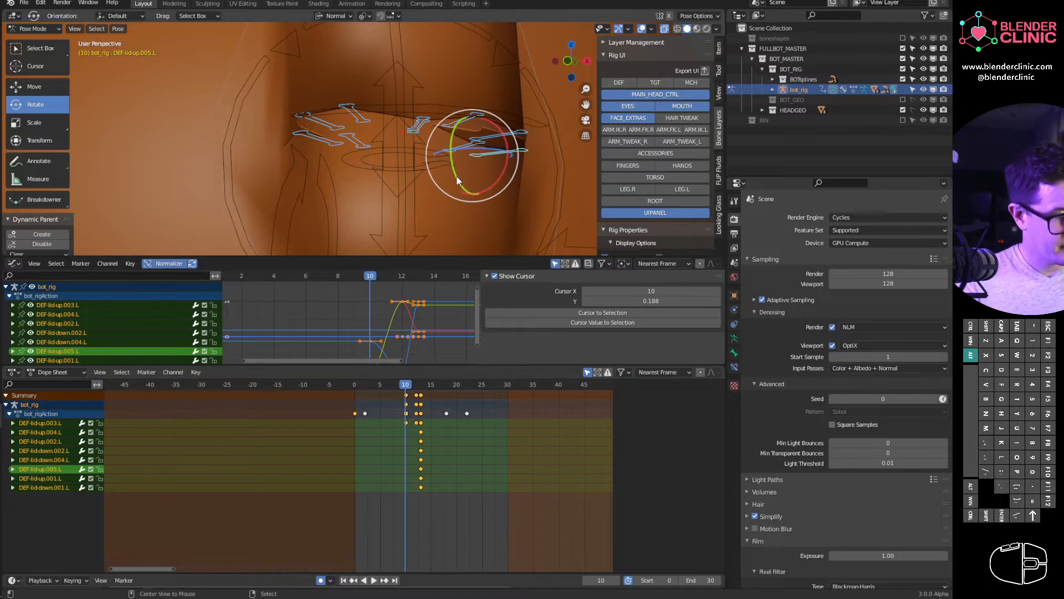
key(i)
key(space)
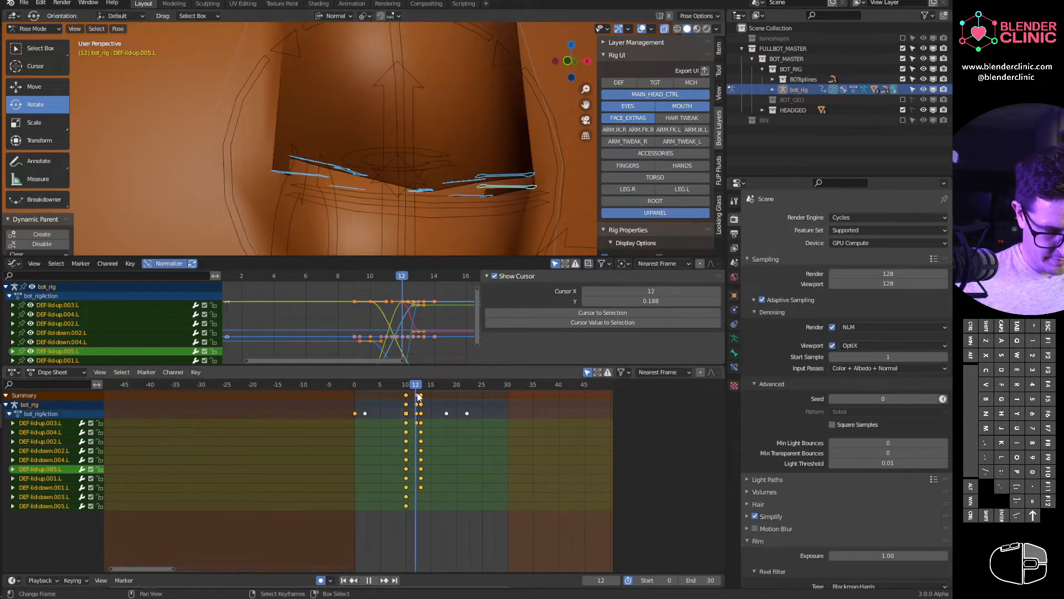
key(space)
- At frame 12, clear the location of DEF-lid-down.001.L, DEF-lid-up.004.L and DEF-lid-up.005.L
click(307, 176)
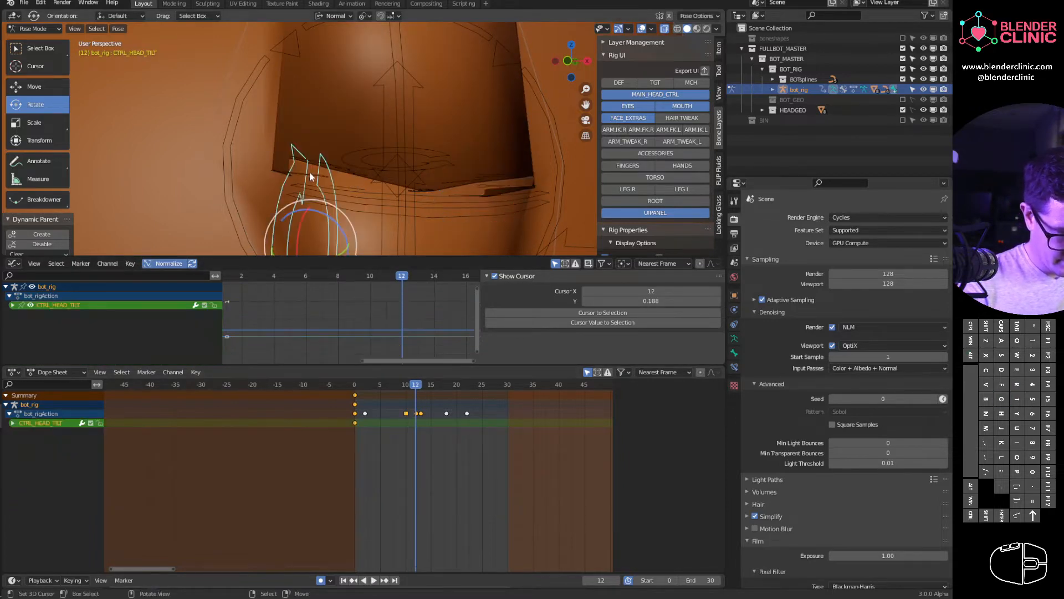
click(332, 166)
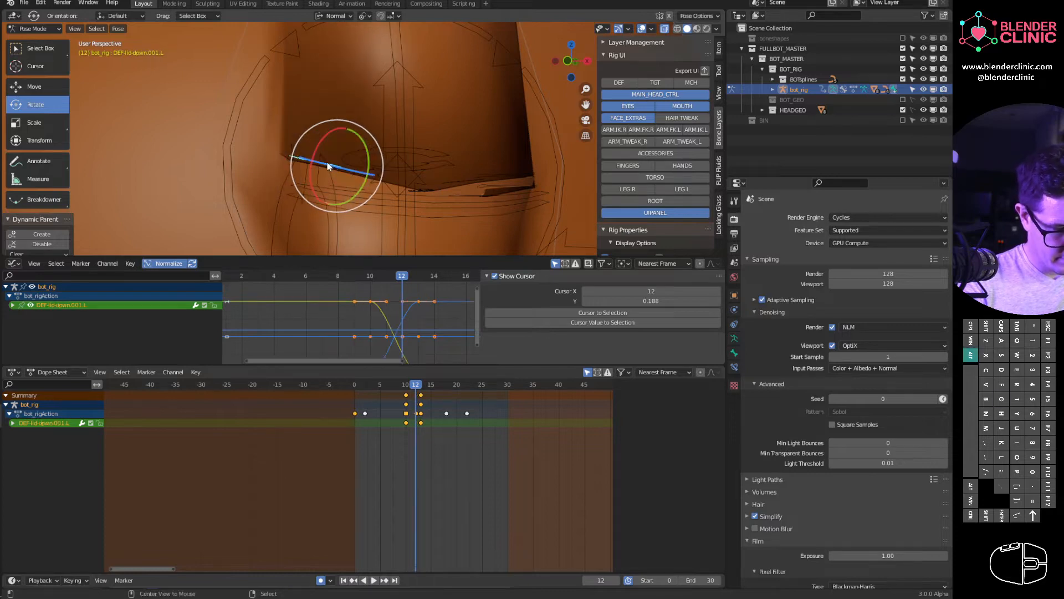
middle_drag(335, 162, 467, 210)
click(471, 207)
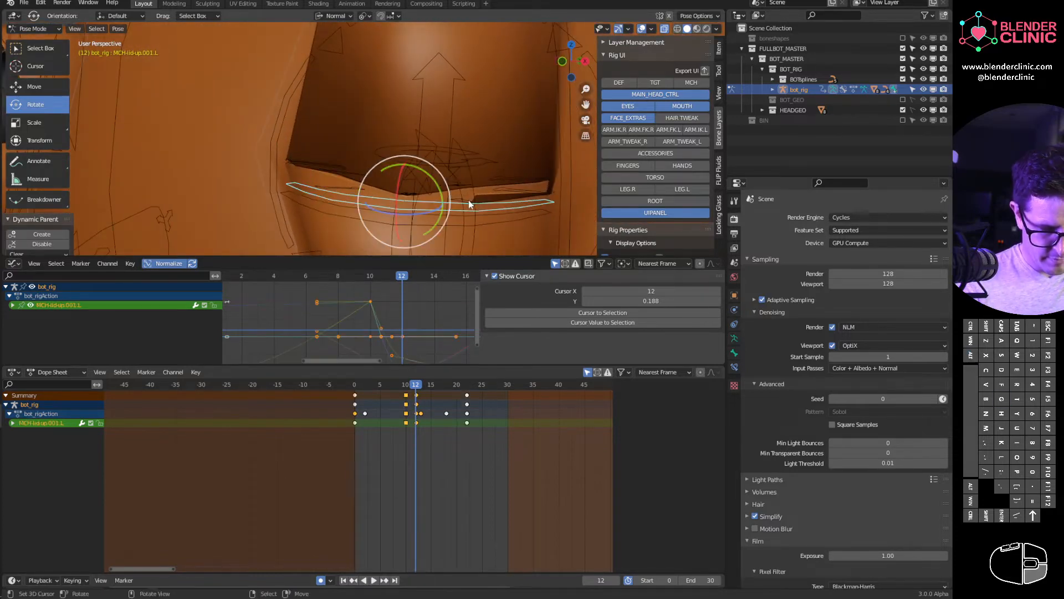
right_click(469, 204)
shift+right_click(521, 188)
key(alt+g)
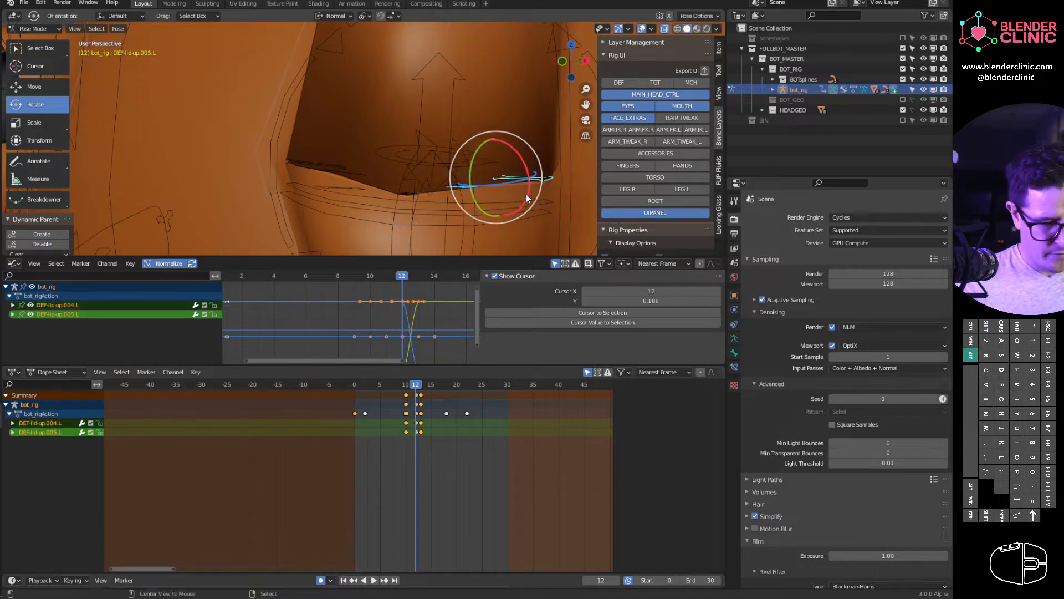
- At frame 15, clear the rotation and location of the five upper-lid bones, DEF-lid-up.001.L to DEF-lid-up.005.L
drag(414, 385, 431, 408)
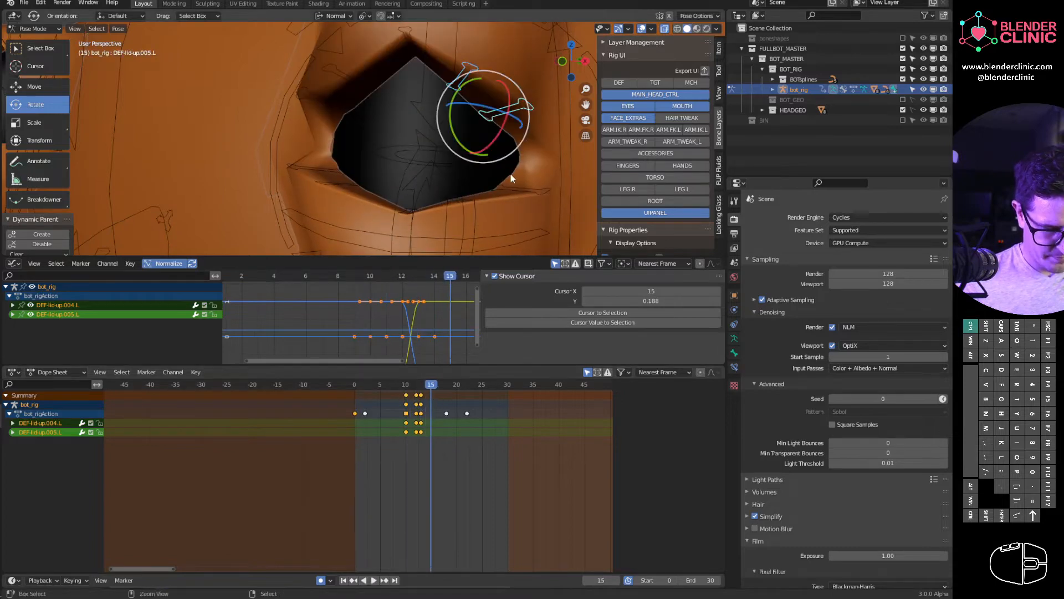
scroll(510, 173, down, 1)
shift+right_click(398, 71)
shift+right_click(349, 93)
shift+right_click(335, 104)
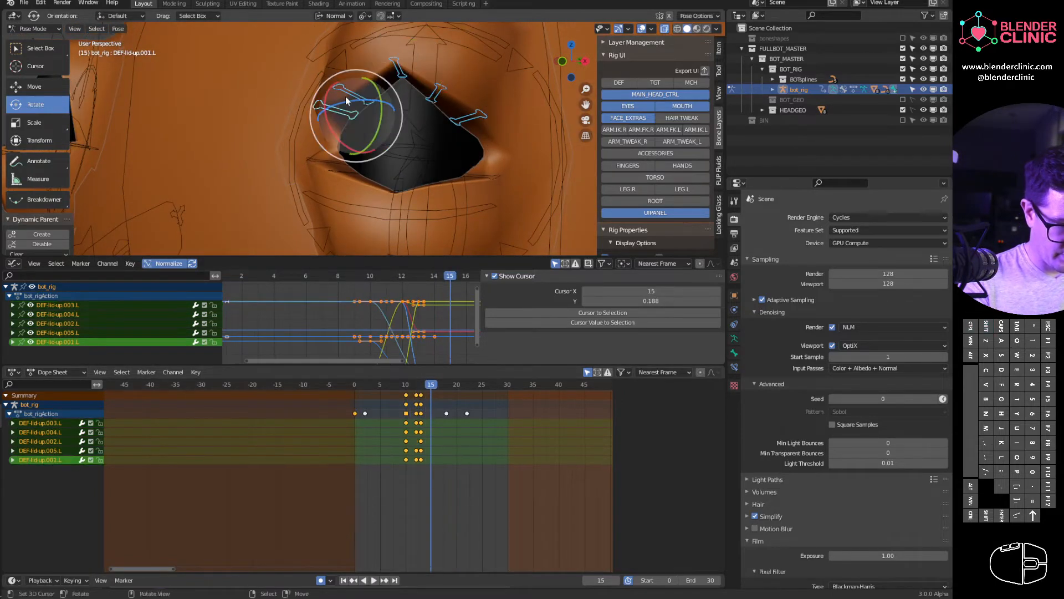
key(alt+r)
key(alt+g)
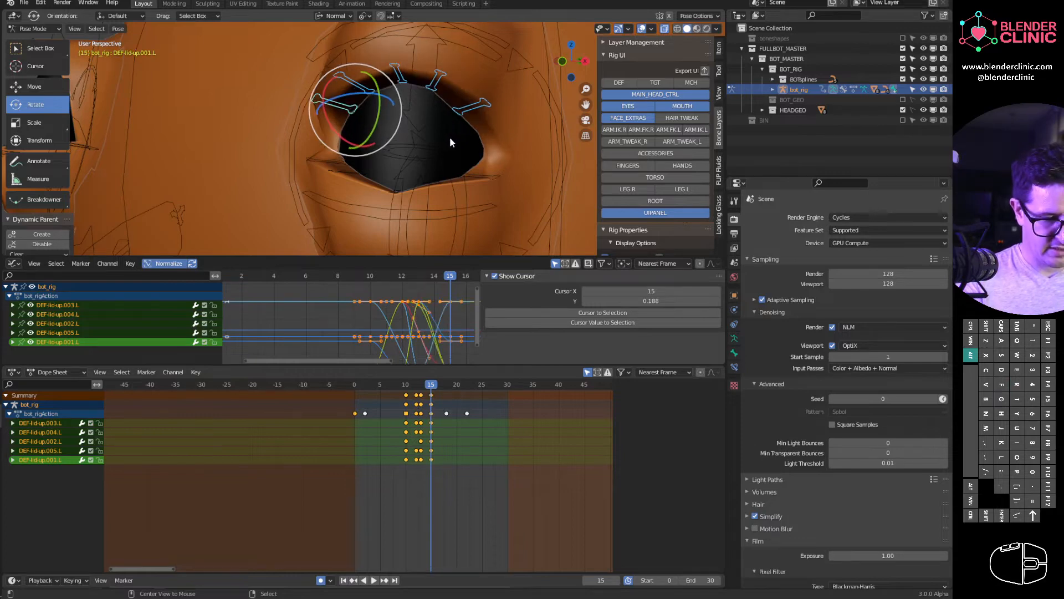
- Clear the rotation and location of the five lower-lid bones, DEF-lid-down.001.L to DEF-lid-down.005.L, at frame 15
middle_drag(420, 188, 397, 194)
right_click(398, 194)
shift+right_click(436, 188)
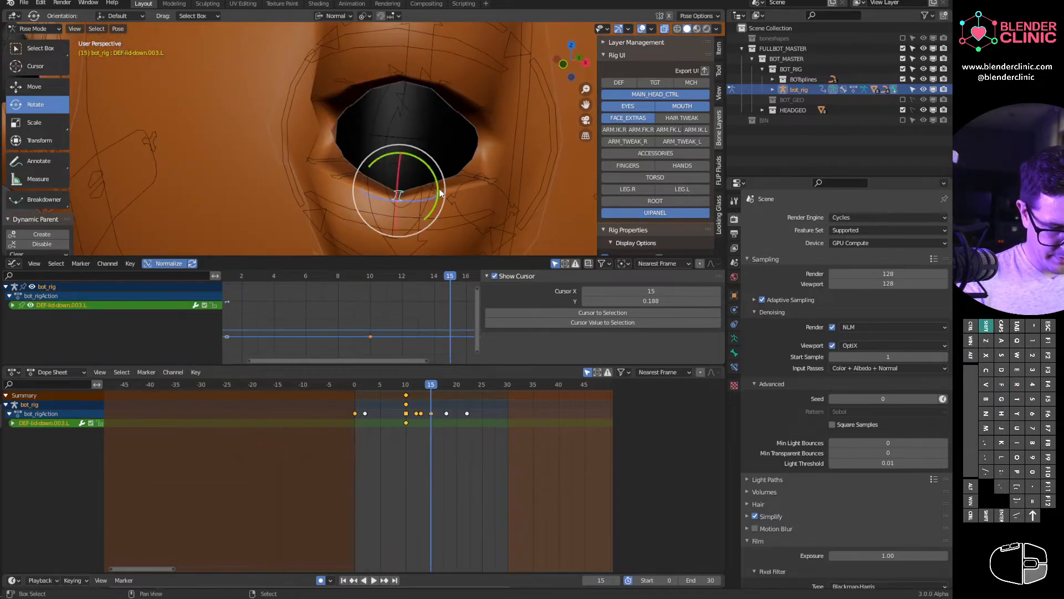
shift+right_click(469, 176)
shift+right_click(342, 174)
shift+right_click(332, 161)
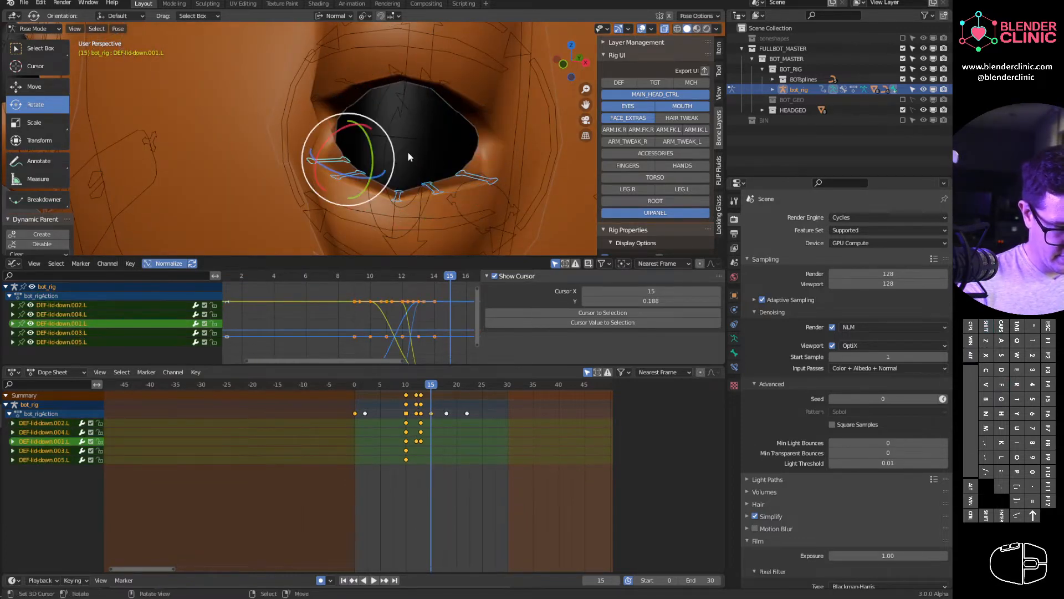
key(alt+r)
key(alt+g)
- At frame 14, raise the corner lower-lid bones DEF-lid-down.001.L and DEF-lid-down.005.L about 0.0015 m
drag(428, 388, 426, 391)
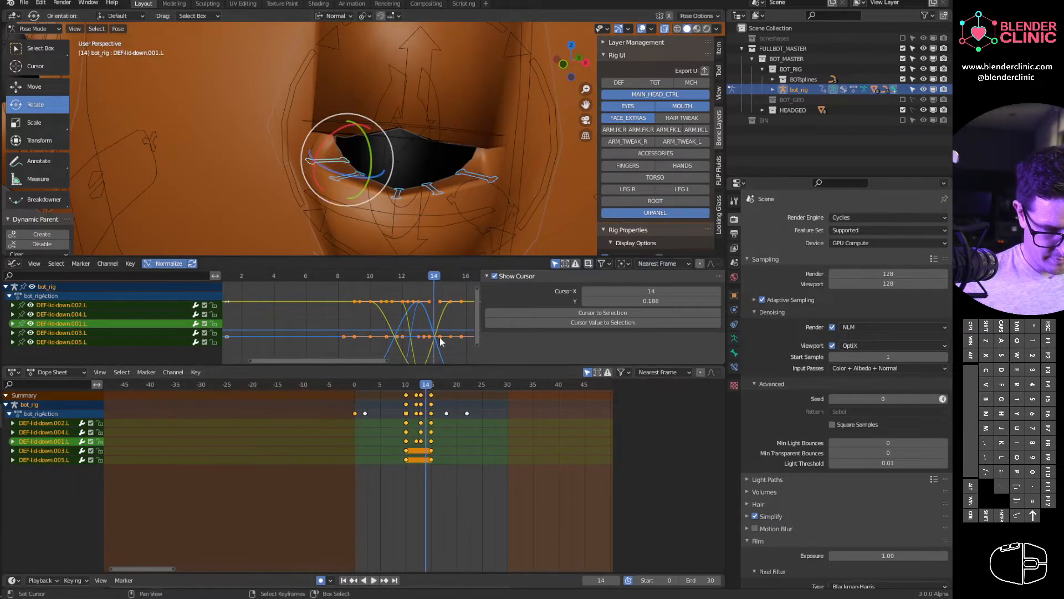
right_click(493, 174)
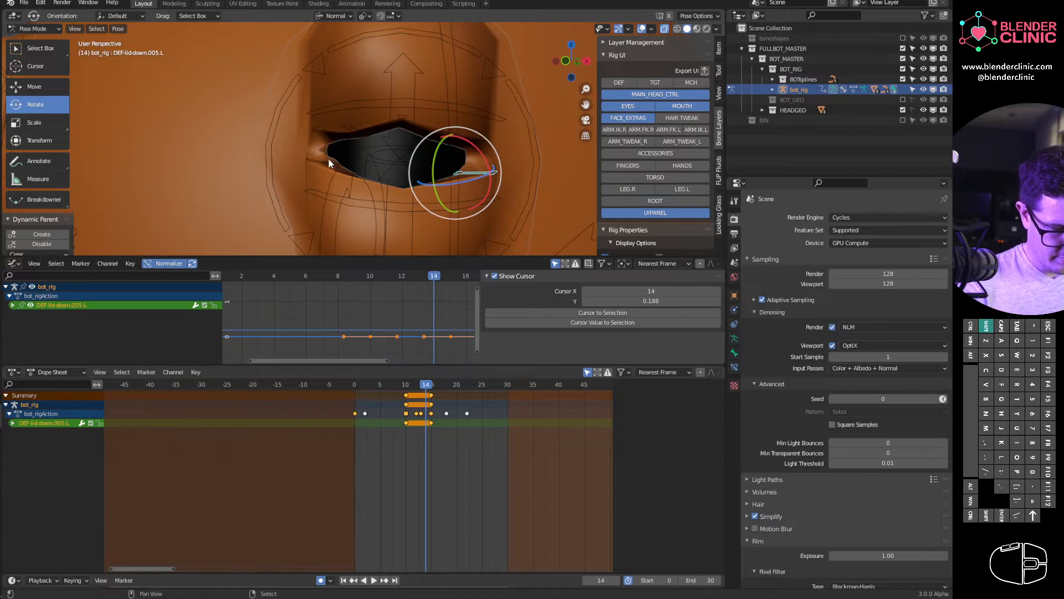
shift+right_click(329, 163)
key(g)
click(427, 178)
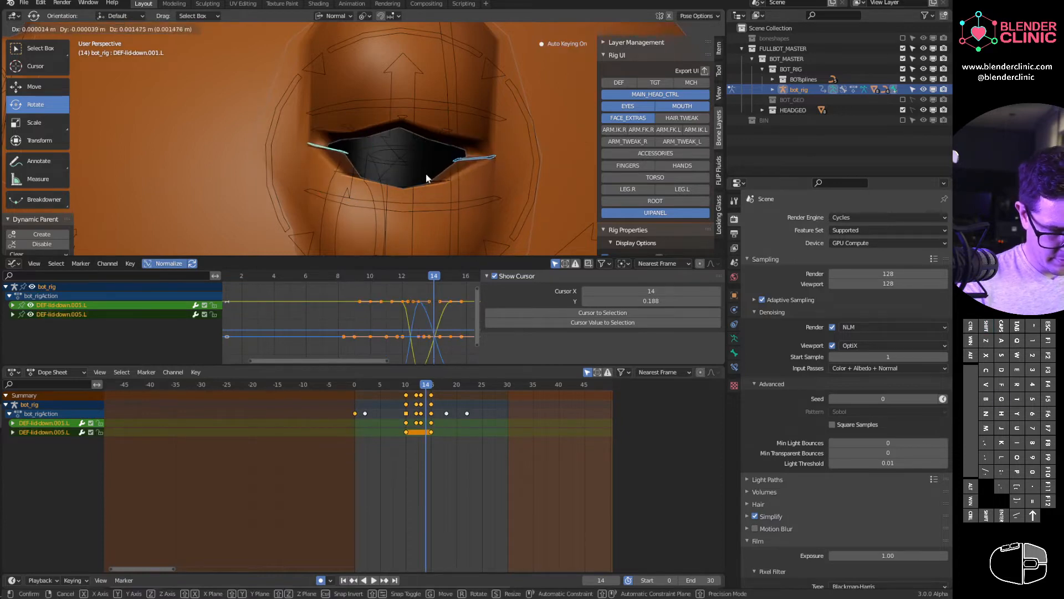
- Lower the corner upper-lid bones DEF-lid-up.001.L and DEF-lid-up.005.L about 0.0018 m at frame 14
right_click(483, 143)
shift+right_click(334, 137)
key(g)
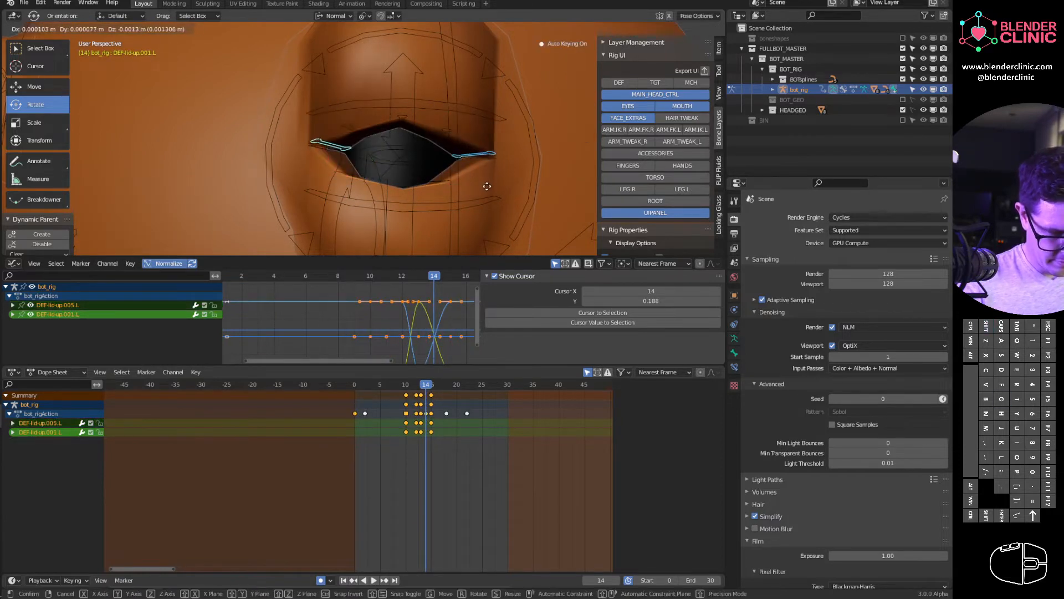
click(487, 193)
- Play and scrub through the blink, examining the lid shapes and motion between frames 12 and 19 from several angles
key(space)
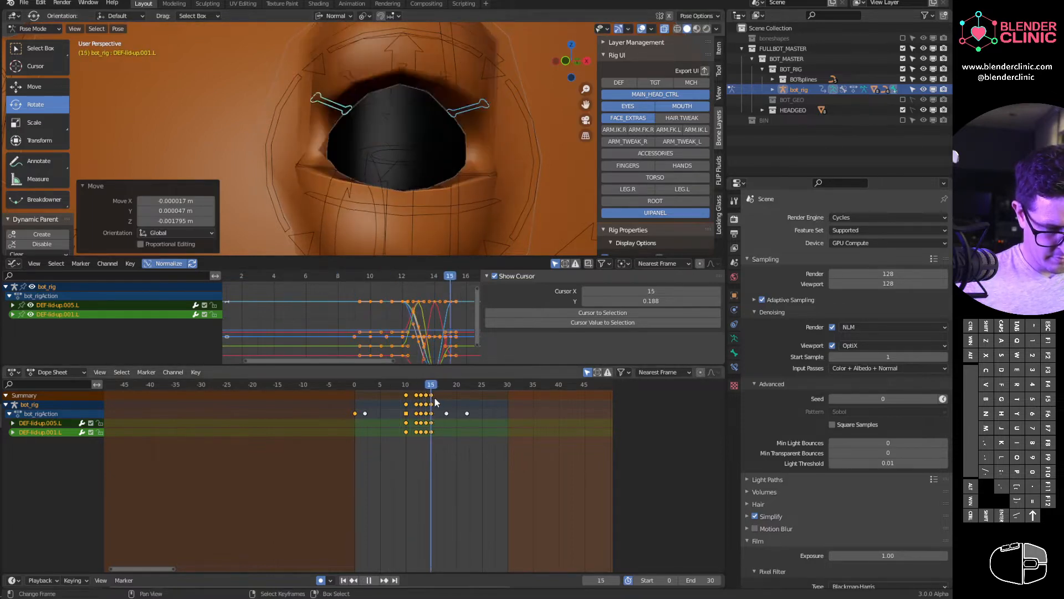
click(381, 387)
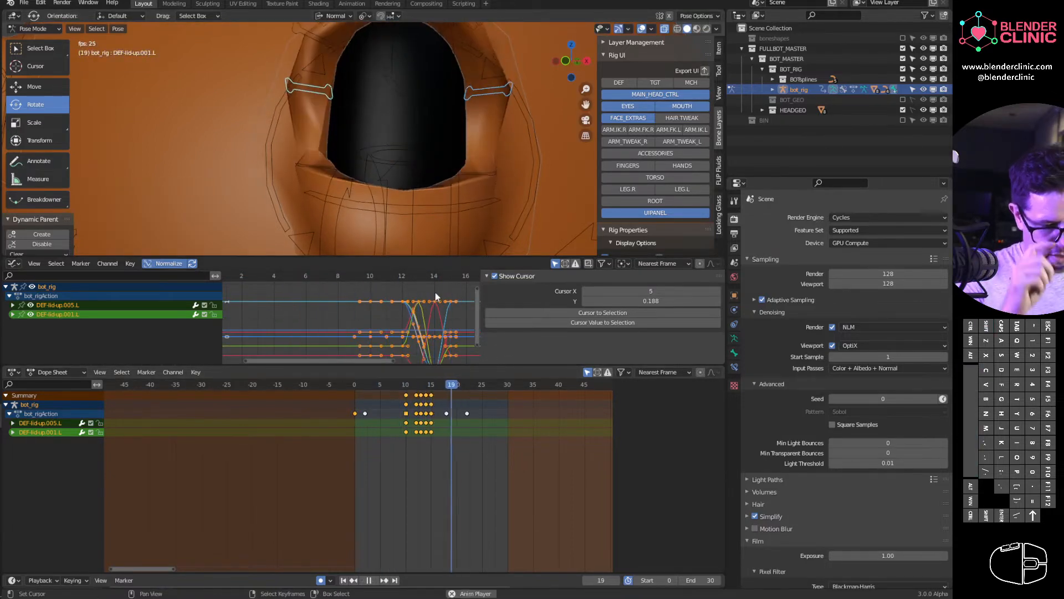
key(space)
key(space)
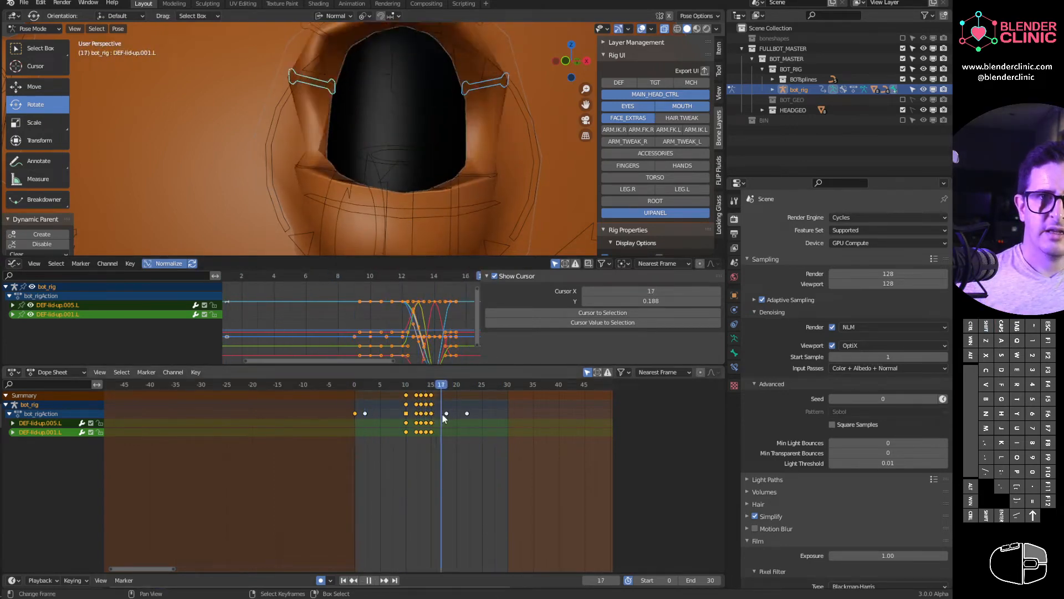
drag(414, 419, 427, 420)
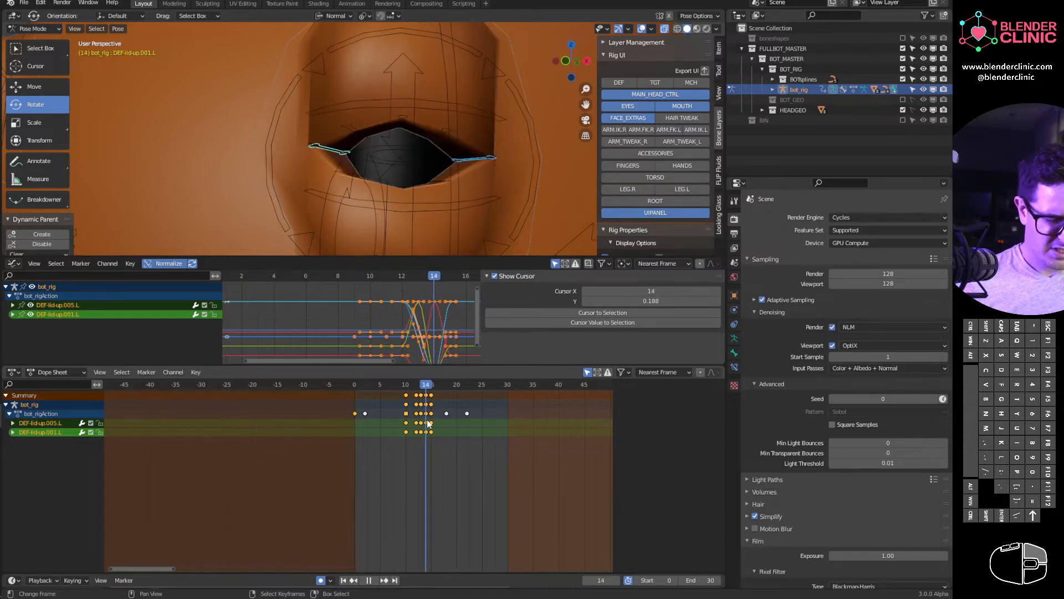
drag(428, 423, 433, 409)
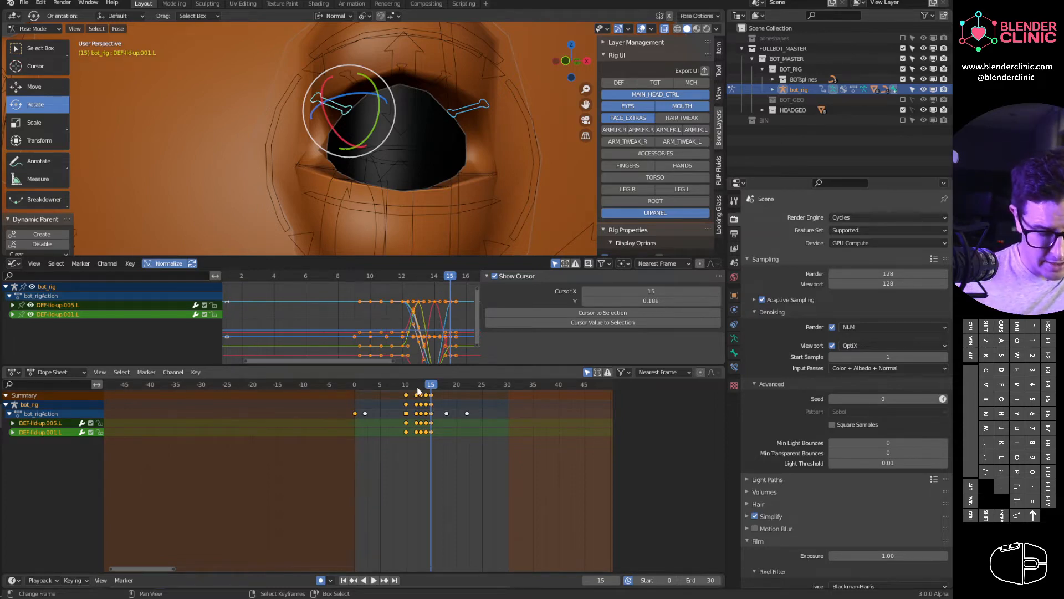
drag(419, 391, 452, 394)
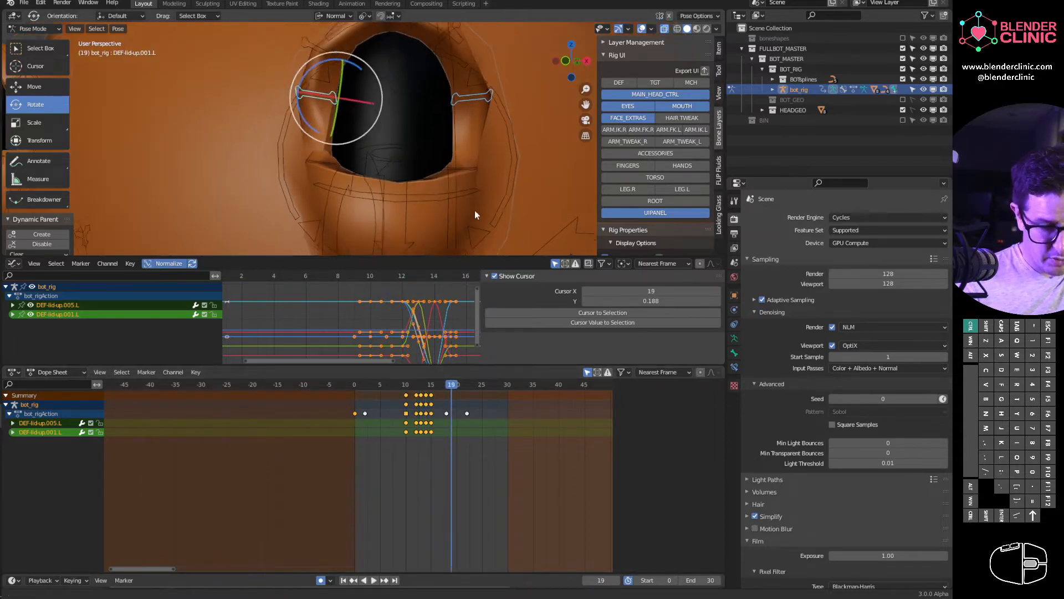
middle_drag(475, 215, 456, 211)
drag(425, 447, 436, 447)
middle_drag(484, 214, 438, 213)
key(space)
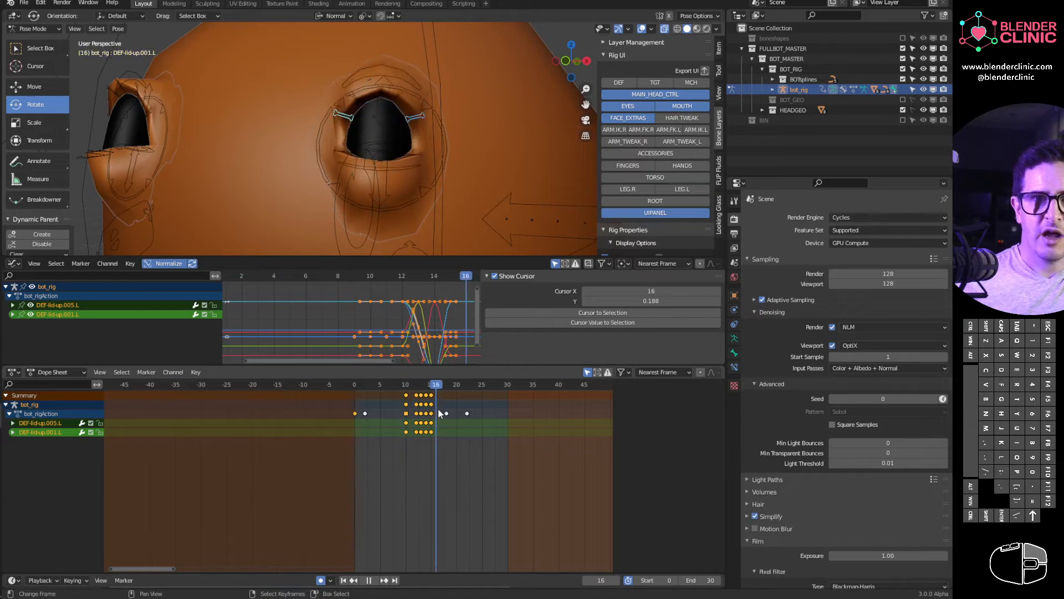
key(space)
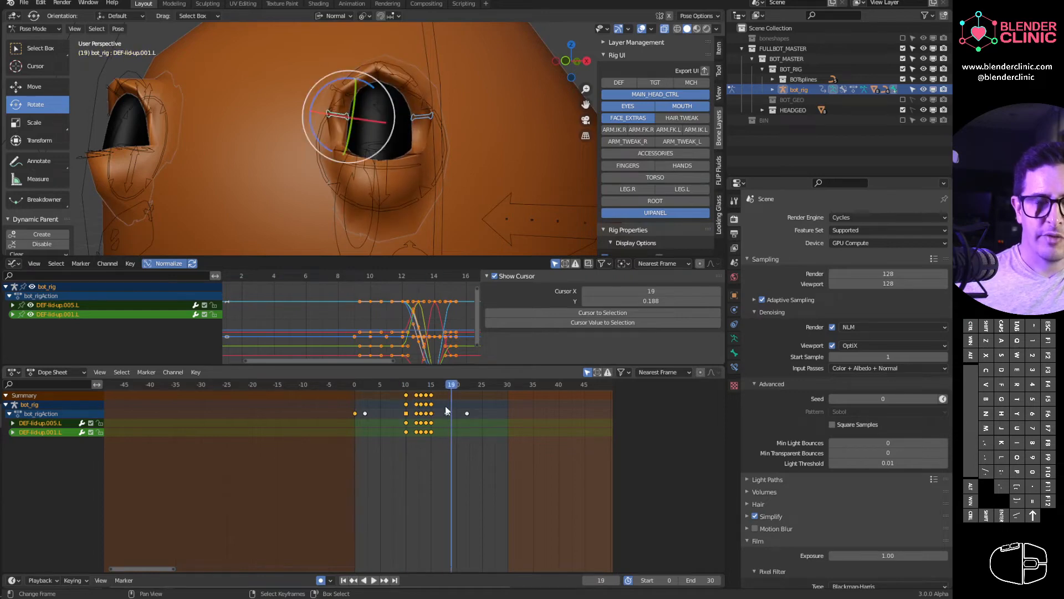
- Return to frame 0, select the left upper-lid control MCH-lid-up.001.L, and view both eyes from the front
click(355, 390)
click(388, 82)
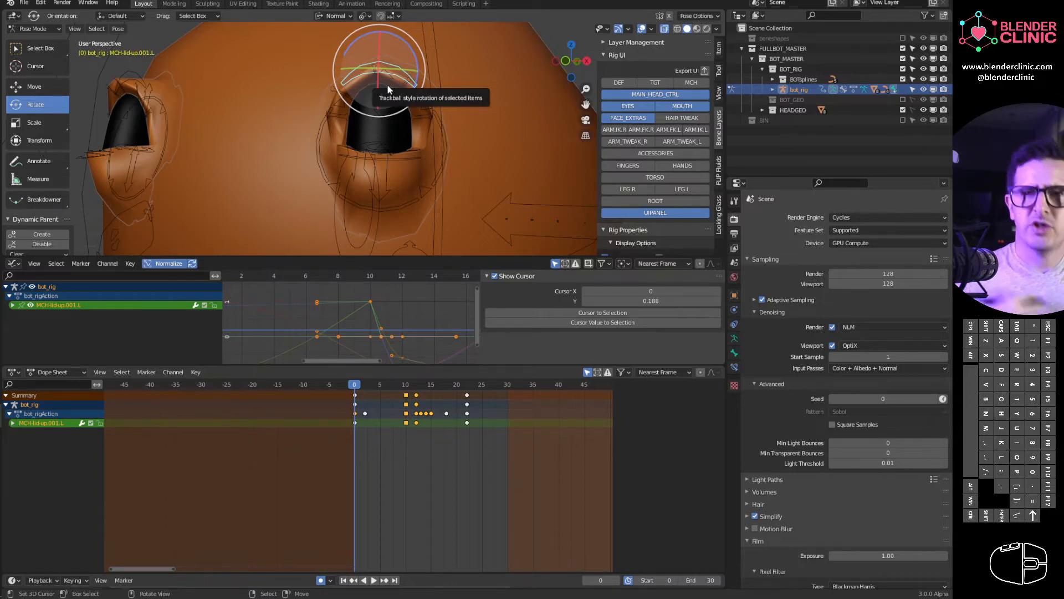
alt+middle_drag(405, 205, 439, 179)
scroll(422, 133, down, 2)
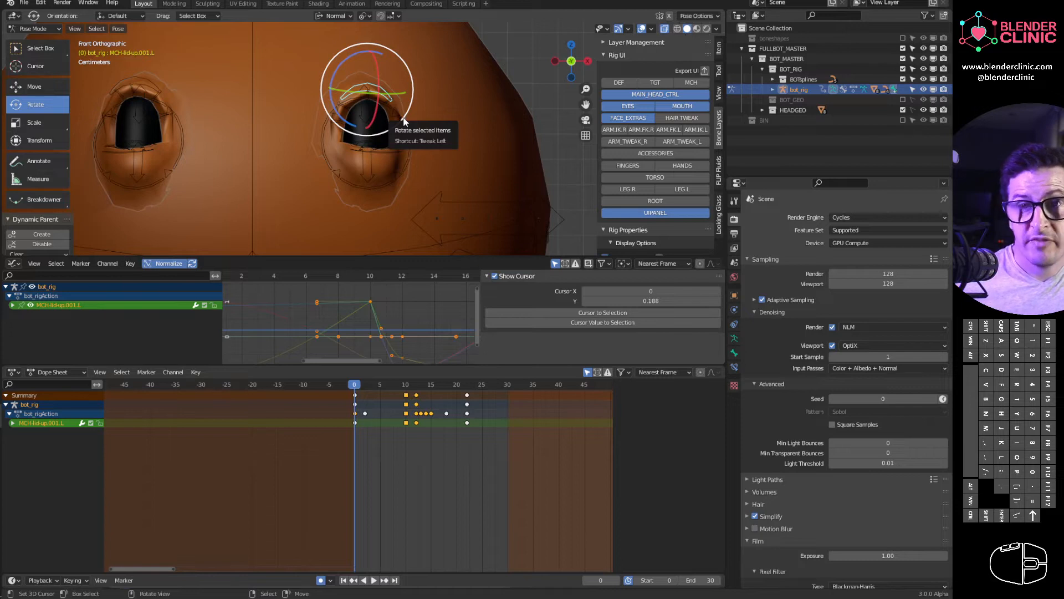
- Play and scrub through the blink from the front, examining the left eye's open shape, and return to frame 0
key(space)
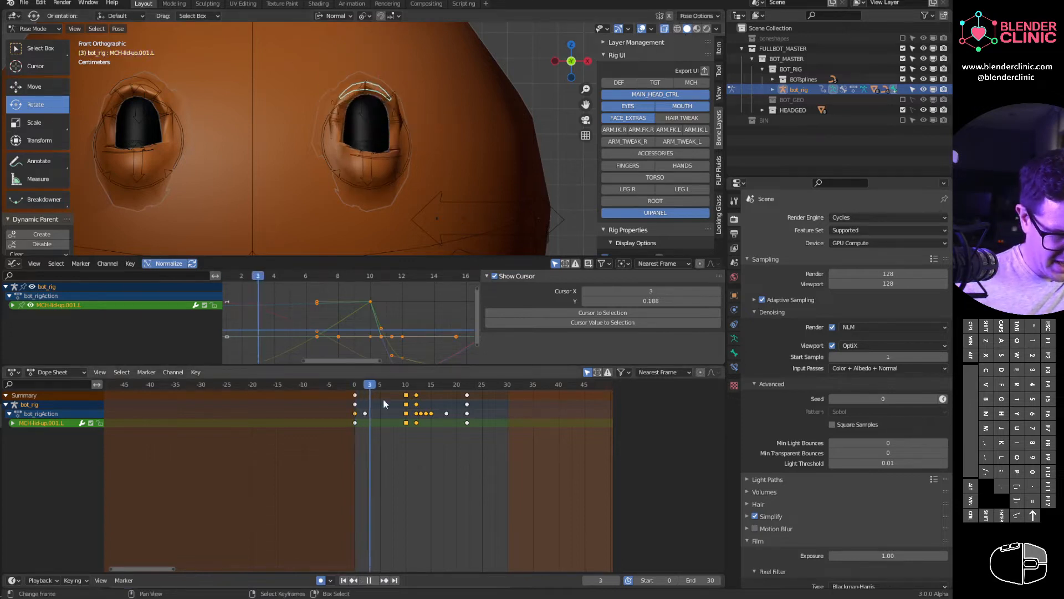
drag(443, 415, 471, 434)
key(space)
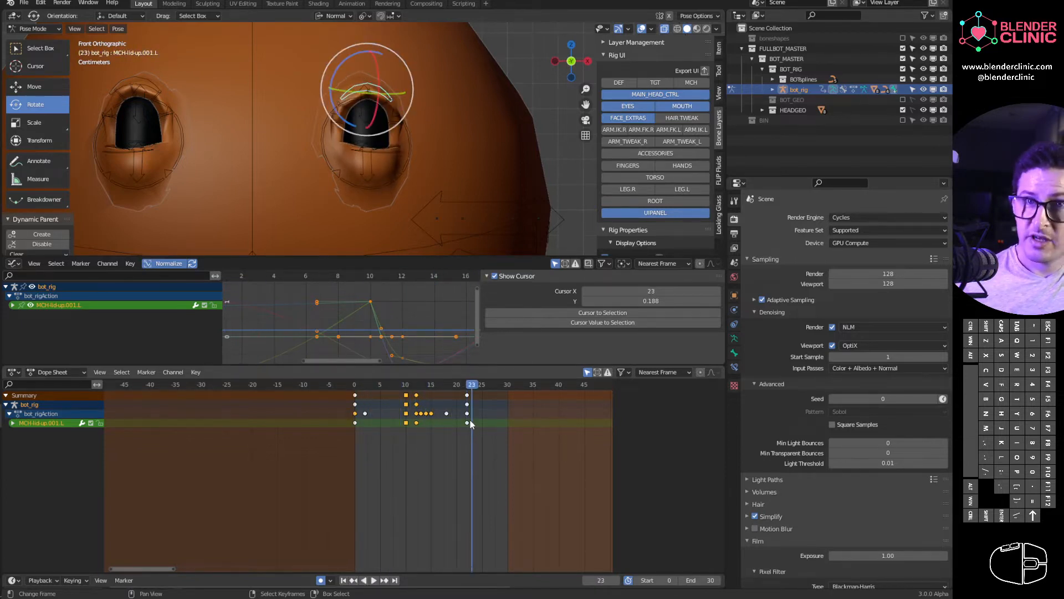
key(space)
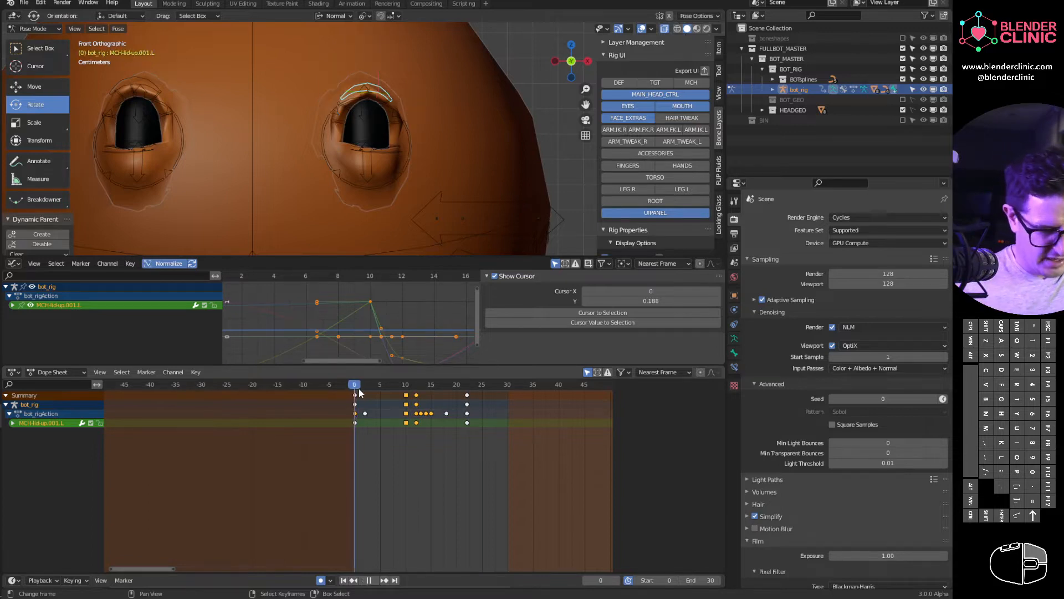
click(354, 389)
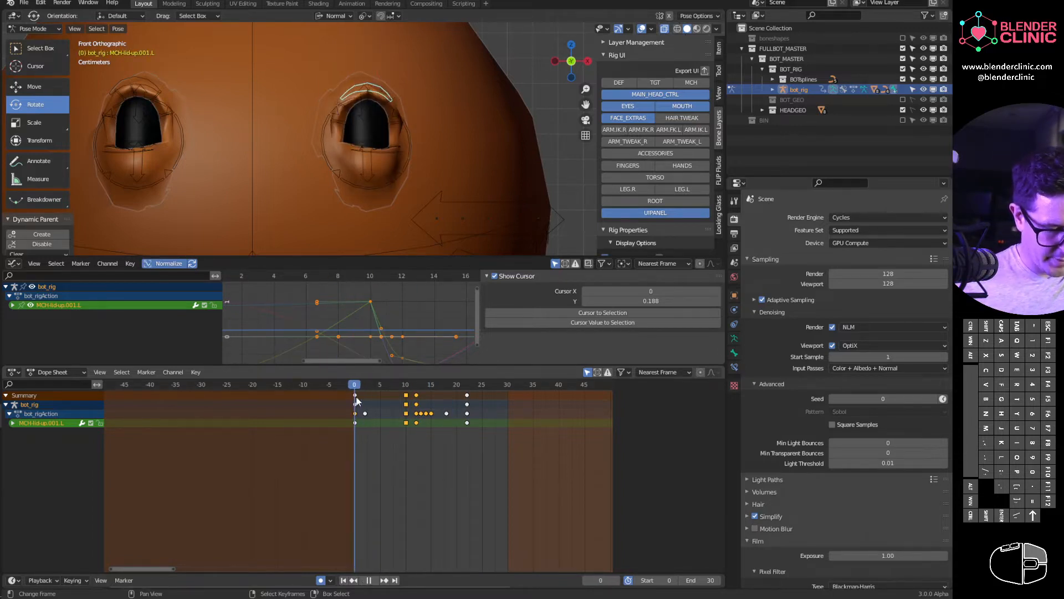
key(space)
- At frame 0, rotate the left upper-lid control by about -16.7° and move it about -0.0014 m in X and Z
alt+middle_drag(441, 144, 427, 121)
drag(408, 113, 404, 104)
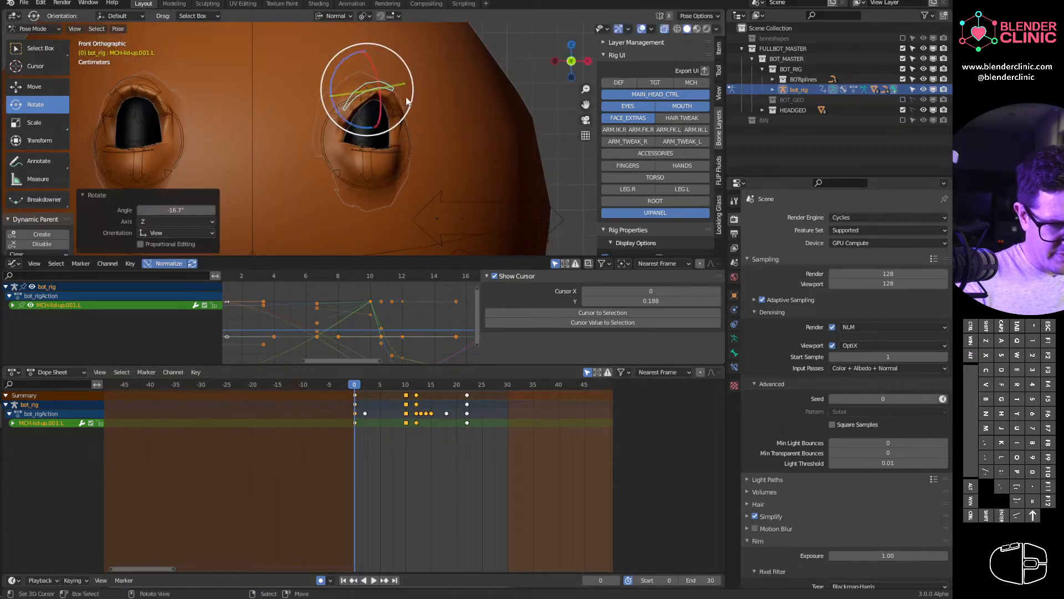
key(g)
click(401, 103)
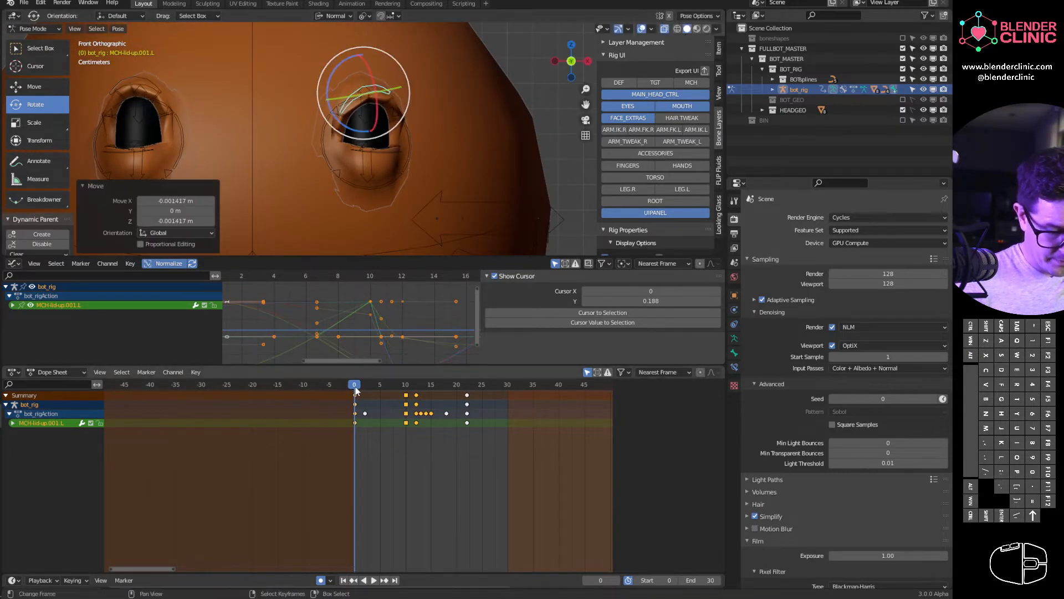
- At frame 18, rotate MCH-lid-up.001.L about 16.6° around its normal Z axis and nudge it slightly downward
key(space)
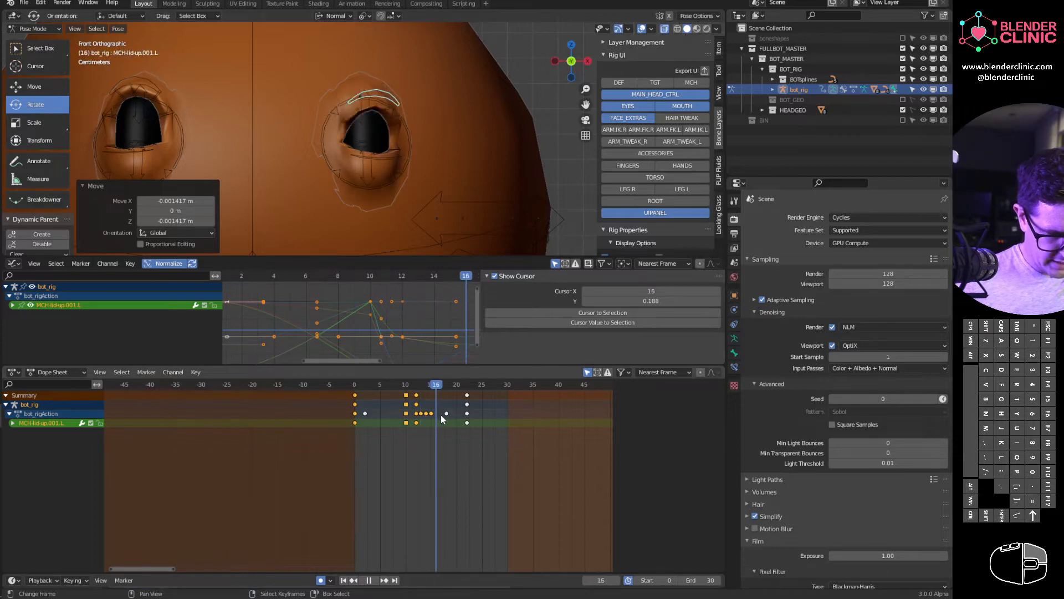
drag(454, 416, 447, 415)
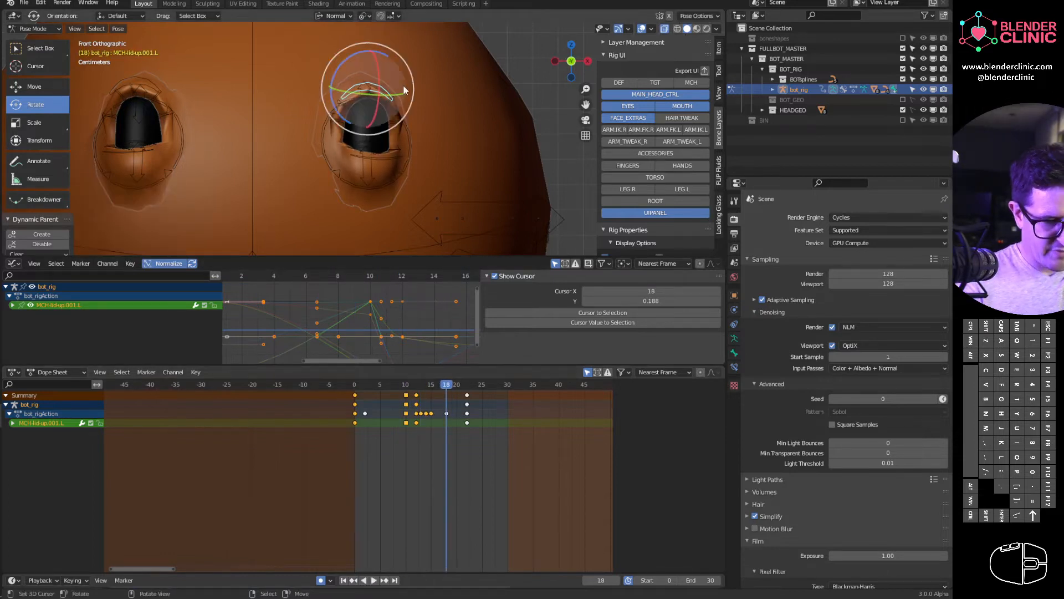
drag(385, 55, 392, 66)
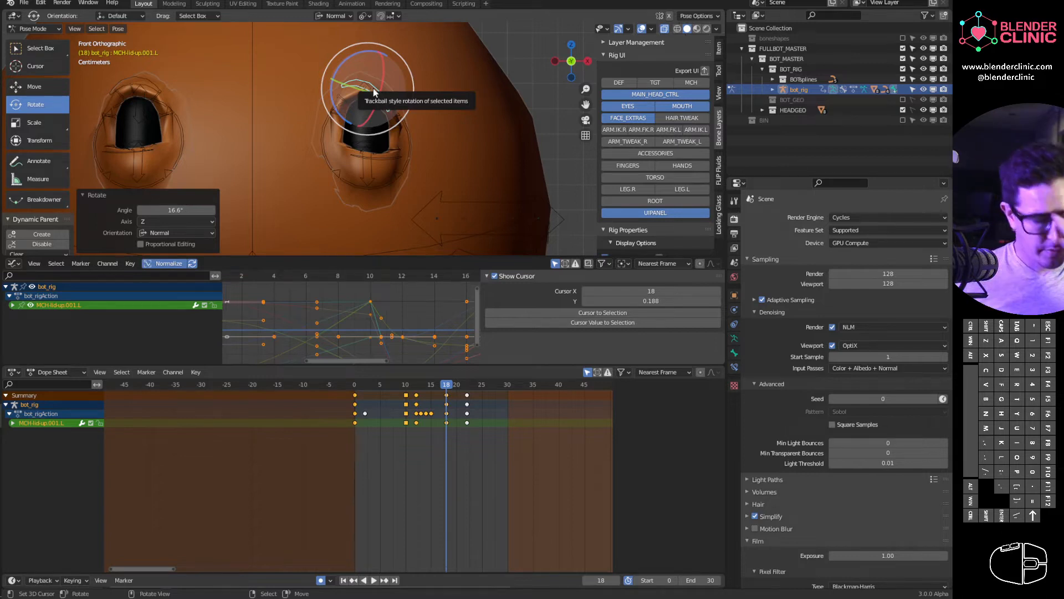
mouse_move(355, 394)
mouse_down()
mouse_move(375, 400)
mouse_move(358, 394)
mouse_up()
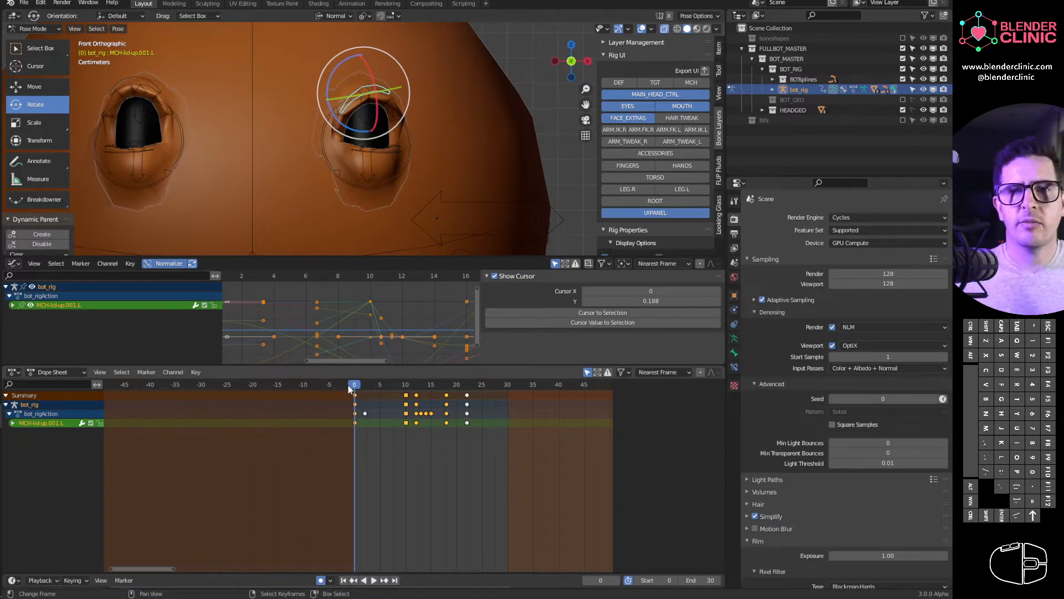
drag(349, 390, 449, 413)
middle_drag(411, 135, 408, 109)
key(g)
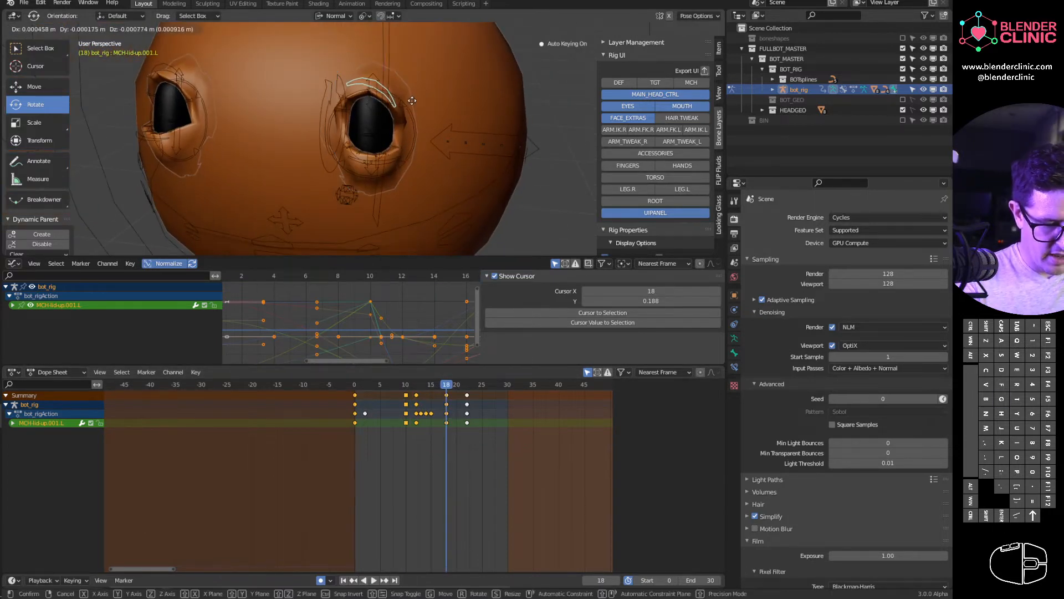
click(412, 101)
- At frame 22, rotate MCH-lid-up.001.L about 15.9° around its normal Z axis and play back the blink
drag(447, 386, 467, 391)
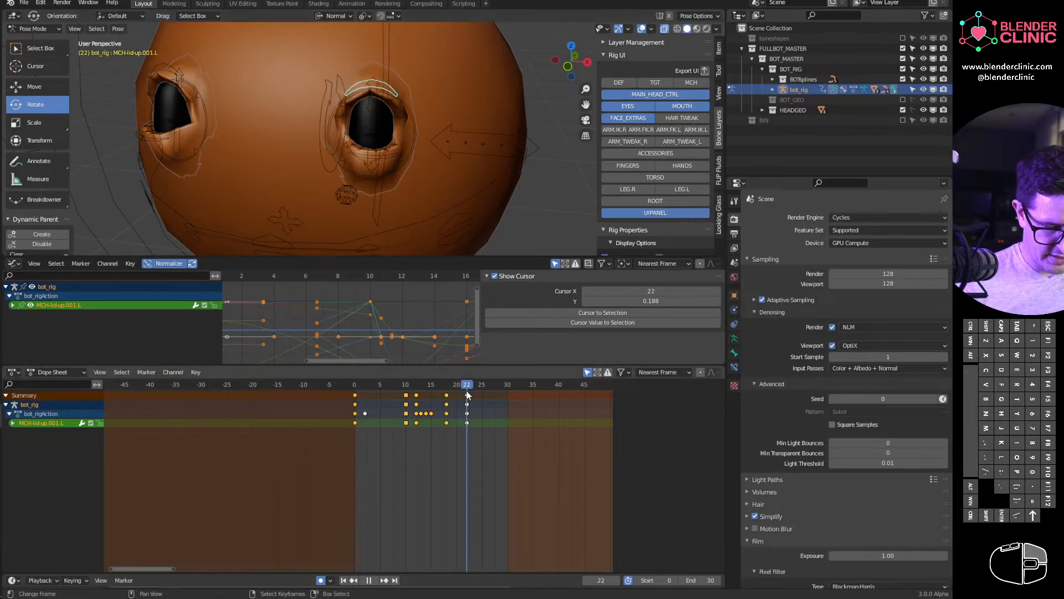
mouse_move(408, 71)
mouse_down()
mouse_move(412, 93)
mouse_move(412, 80)
mouse_up()
key(space)
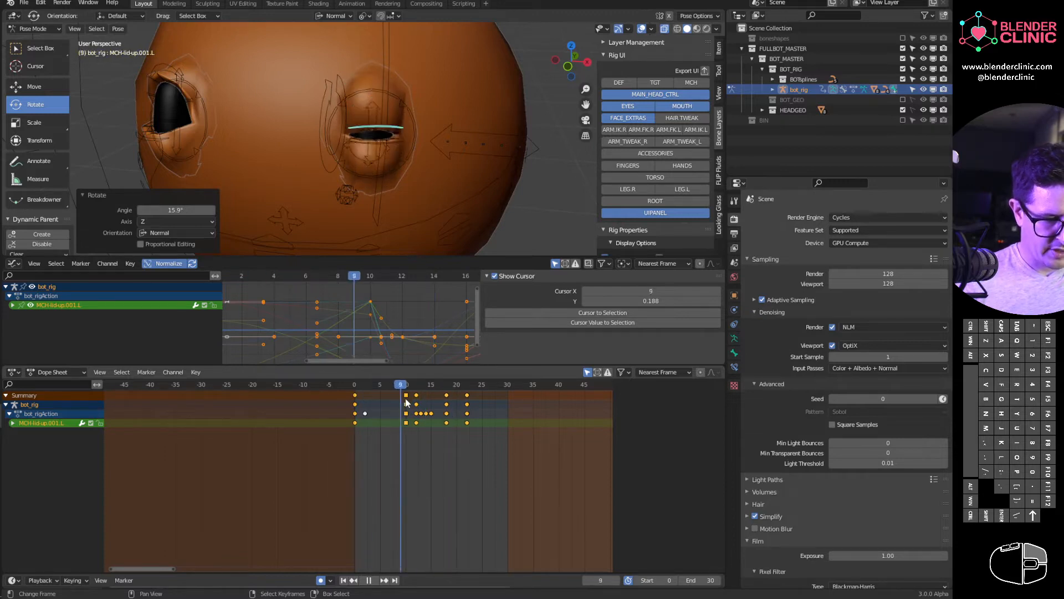
key(space)
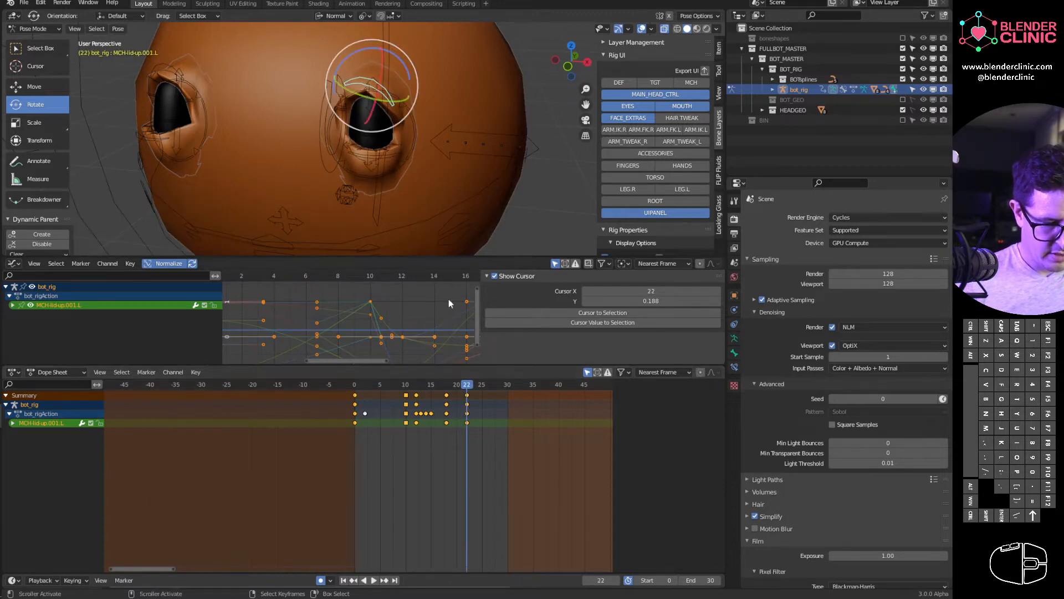
- Select the left lower-lid control MCH-lid-down.001.L and tilt it at frame 22
click(407, 162)
middle_drag(397, 157, 416, 145)
mouse_move(414, 143)
mouse_down()
mouse_move(408, 135)
mouse_move(407, 148)
mouse_up()
- At frame 0, rotate the left lower-lid control about -36.1° around its normal Y axis and play back the result
drag(468, 387, 354, 392)
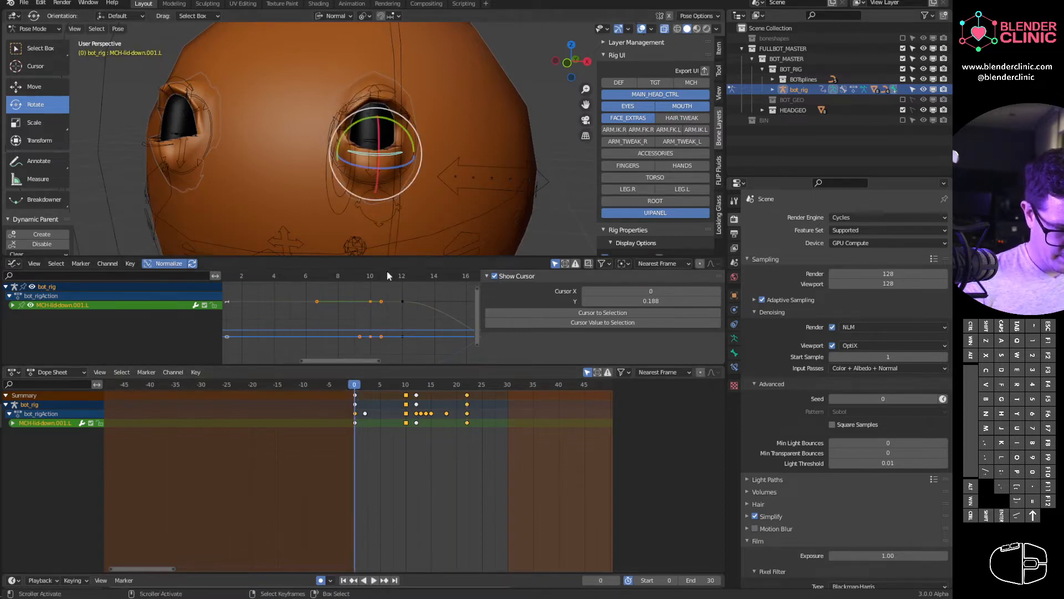
drag(408, 135, 410, 151)
key(space)
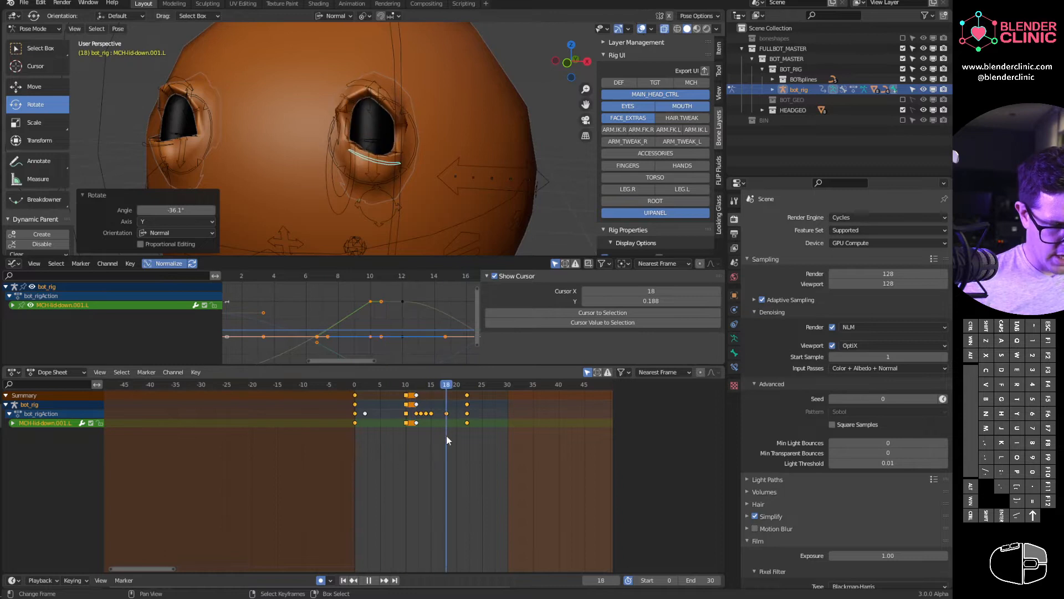
drag(364, 417, 354, 401)
key(space)
- Review the blink from the front with Simplify disabled and viewport overlays hidden, and restore the overlays at frame 0
right_click(392, 83)
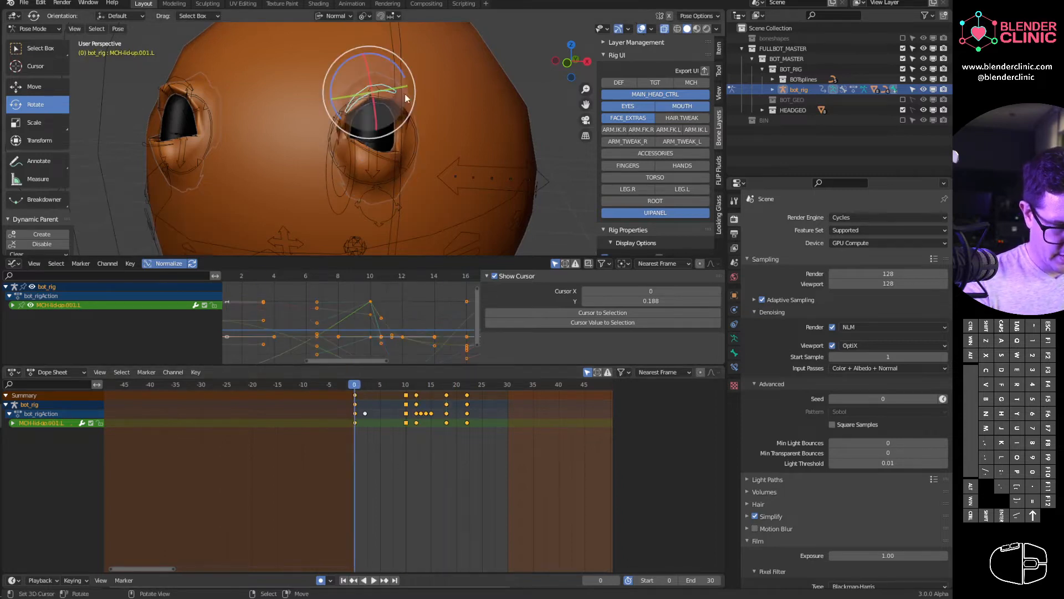
click(754, 516)
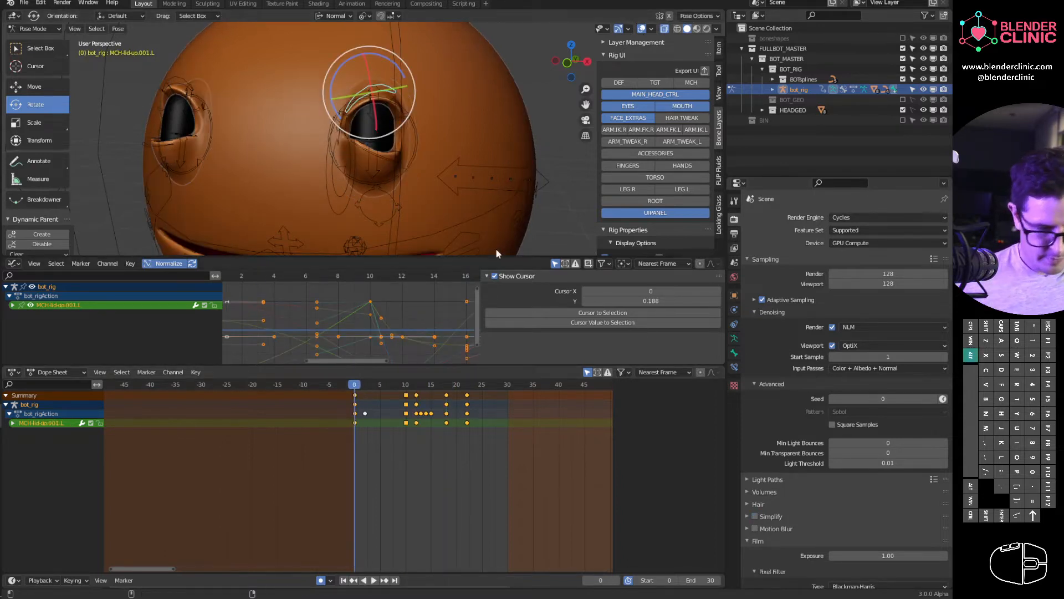
alt+middle_drag(507, 206, 532, 189)
click(642, 28)
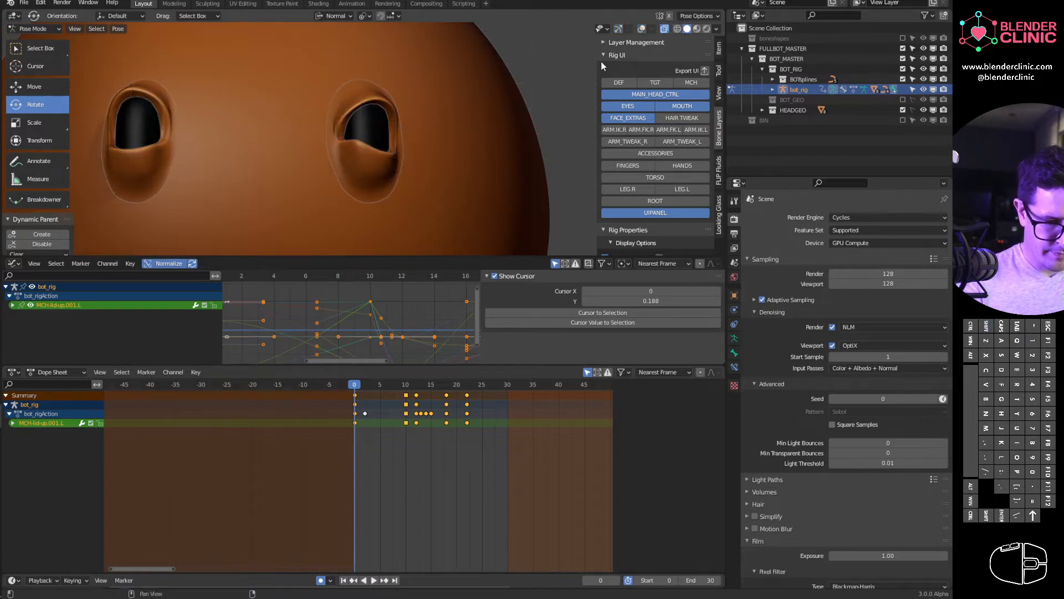
key(space)
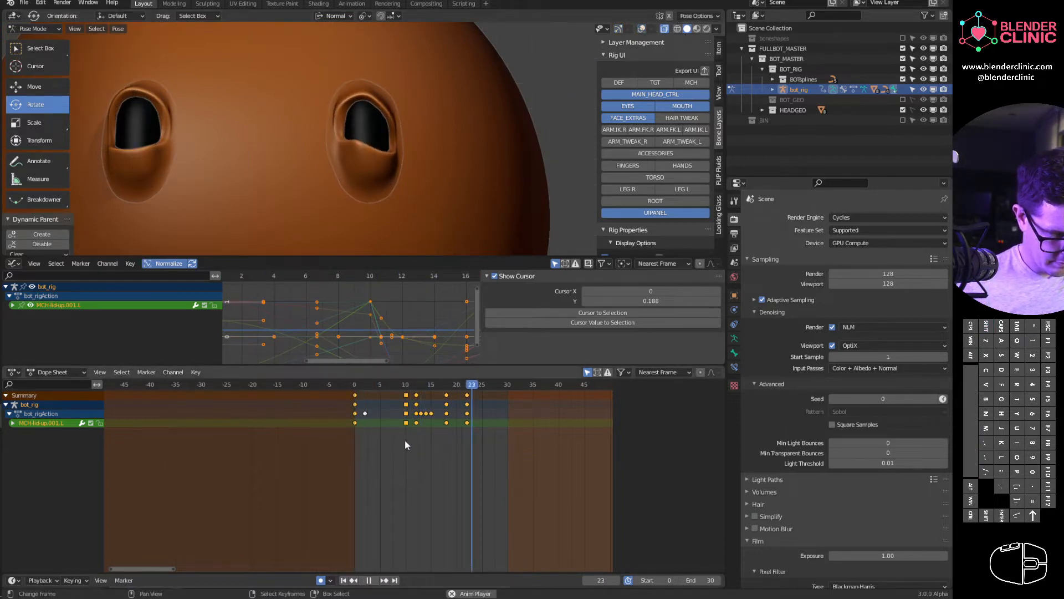
click(356, 386)
key(space)
key(shift+alt+z)
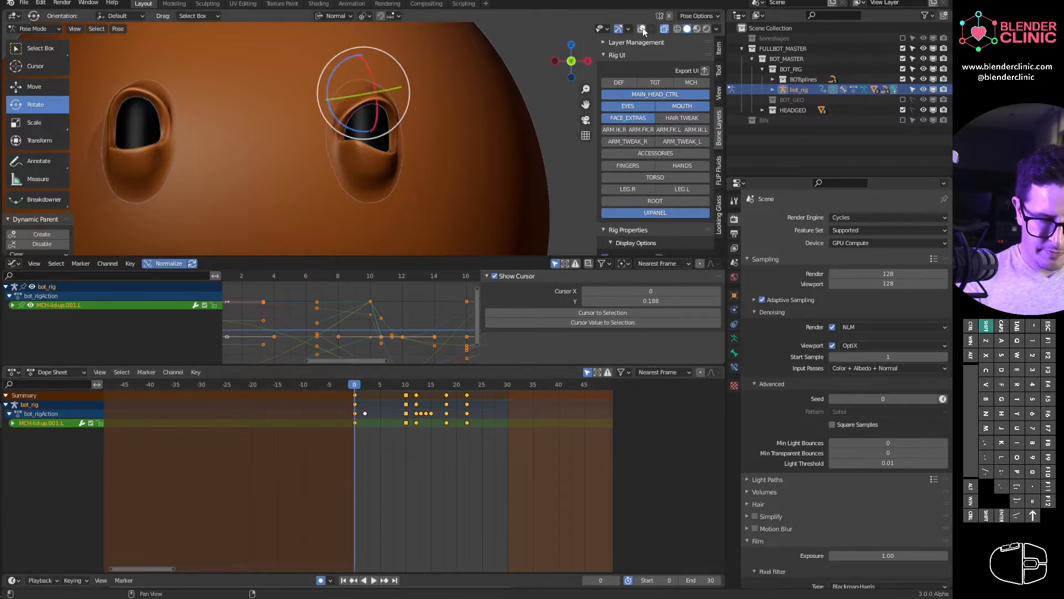
- At frame 22, rotate MCH-lid-down.001.L about 19.5°, move it about -0.0022 m in X, and rotate it a further 28.1°
click(381, 153)
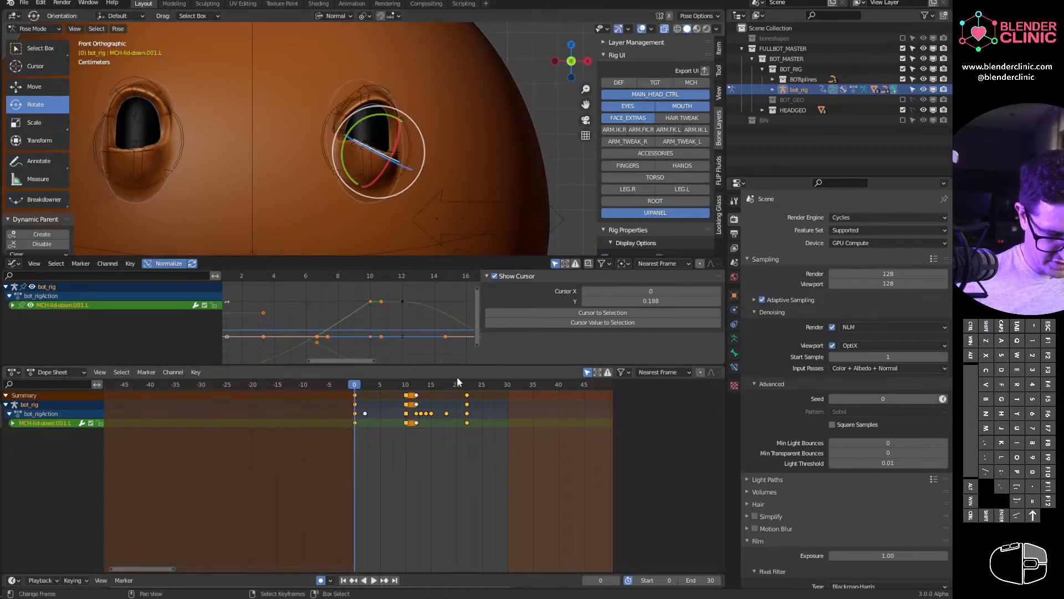
click(467, 386)
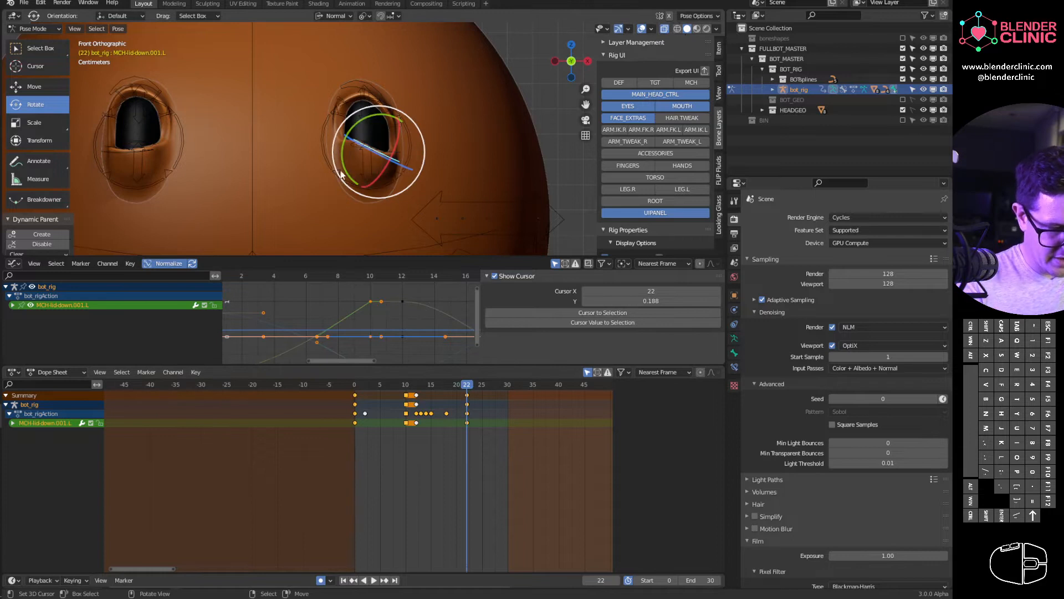
key(r)
click(346, 179)
key(g)
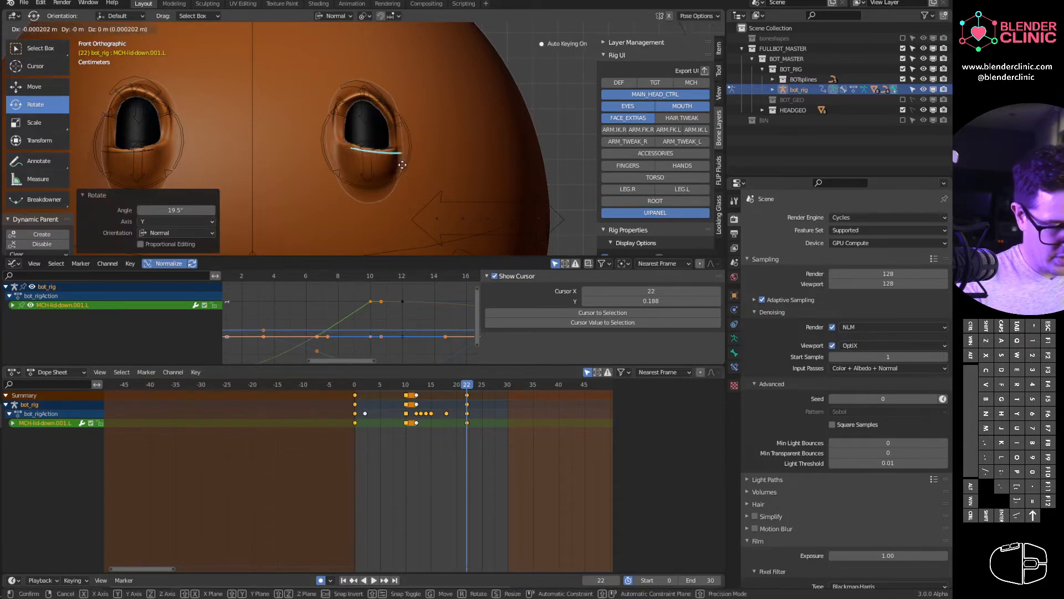
click(403, 170)
key(r)
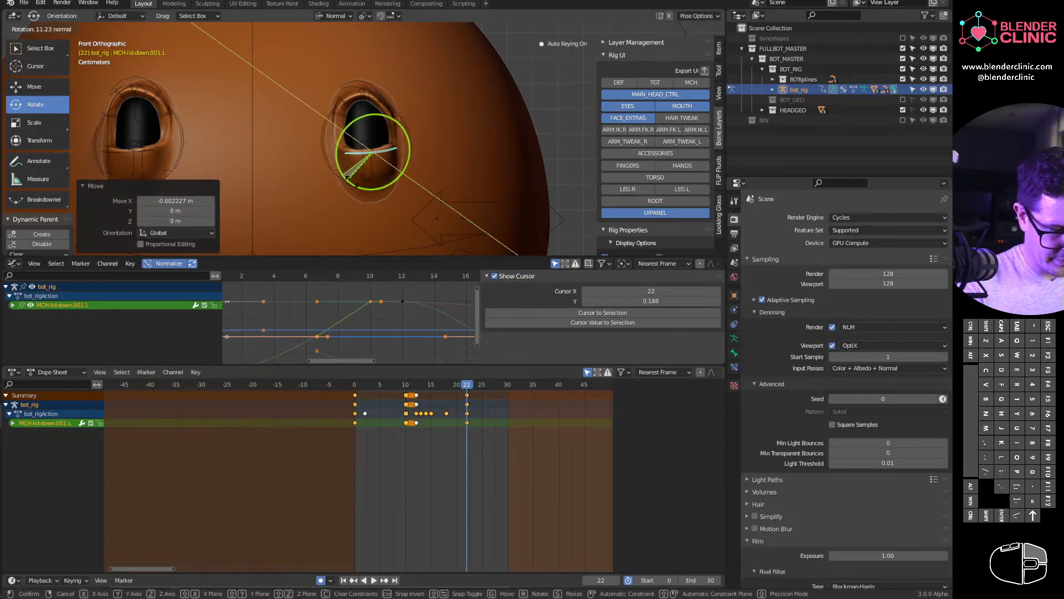
drag(357, 185, 359, 181)
- Play and scrub the blink to check the lower lid's reopening, and re-enable Simplify
click(352, 387)
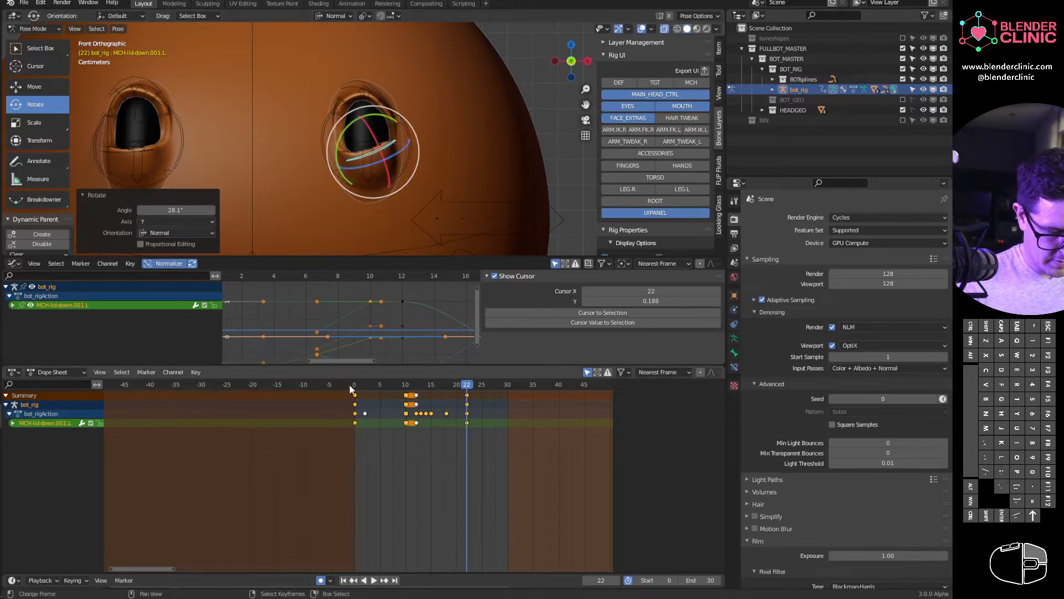
key(shift+space)
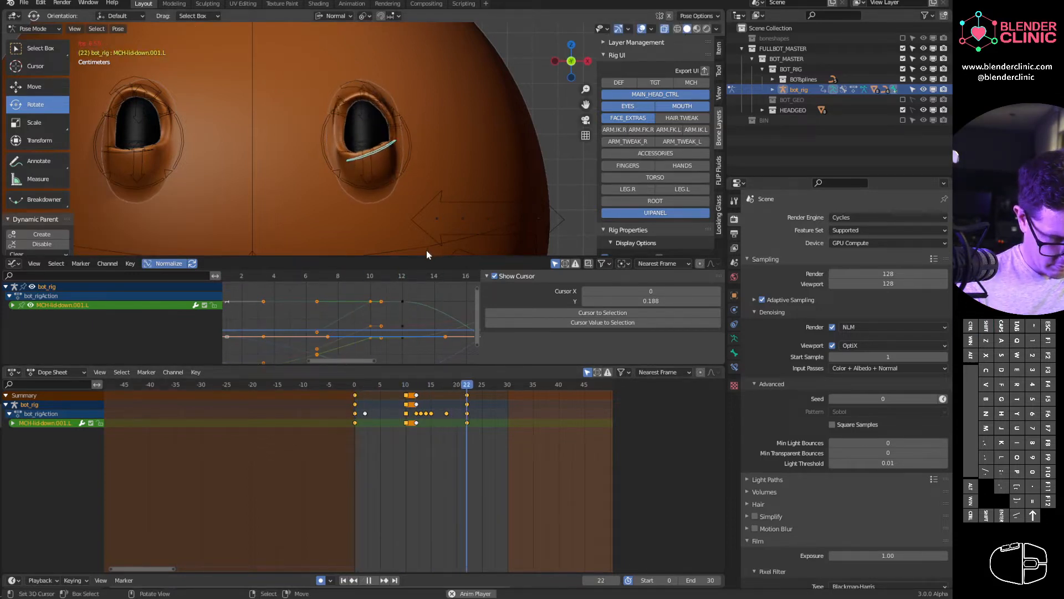
drag(379, 408, 458, 406)
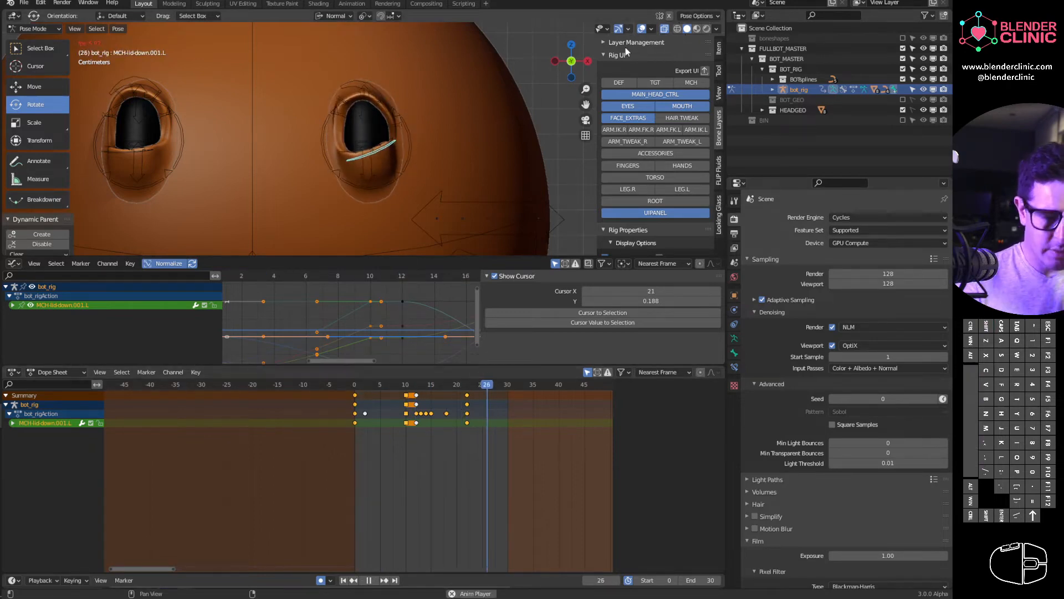
key(Escape)
click(754, 516)
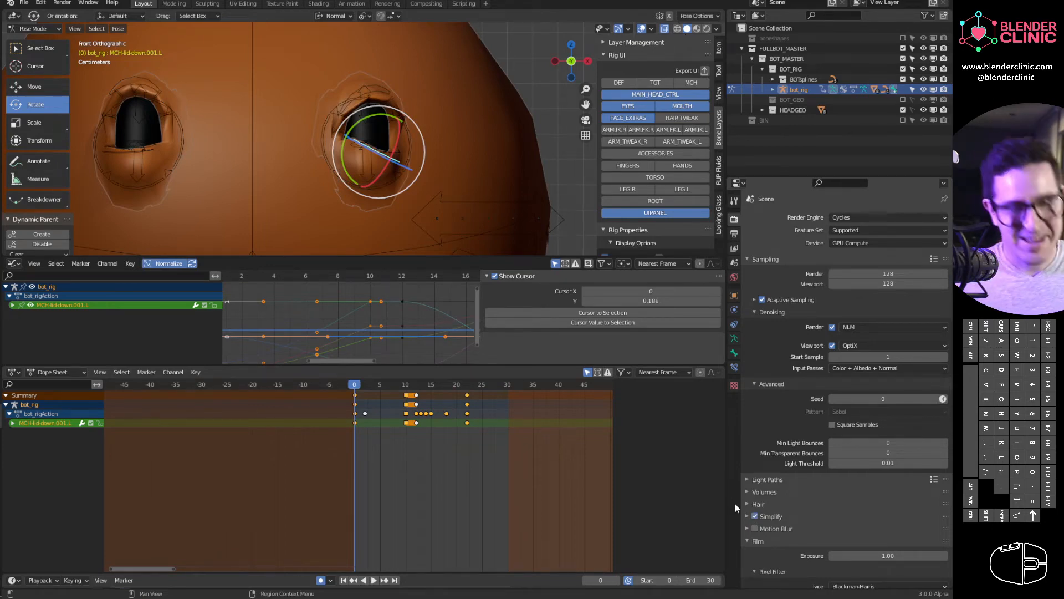
- Select the head control CTRL_HEAD and move it about -0.0019 m in X, -0.0005 m in Y and 0.0038 m in Z at frame 0
middle_drag(382, 238, 508, 170)
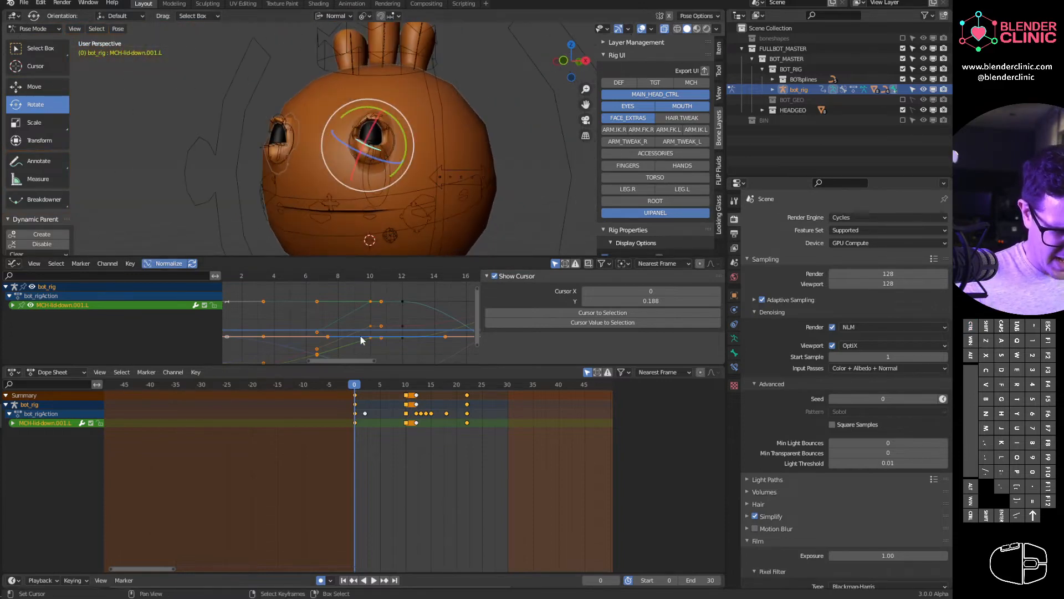
click(396, 72)
scroll(422, 167, down, 3)
click(463, 184)
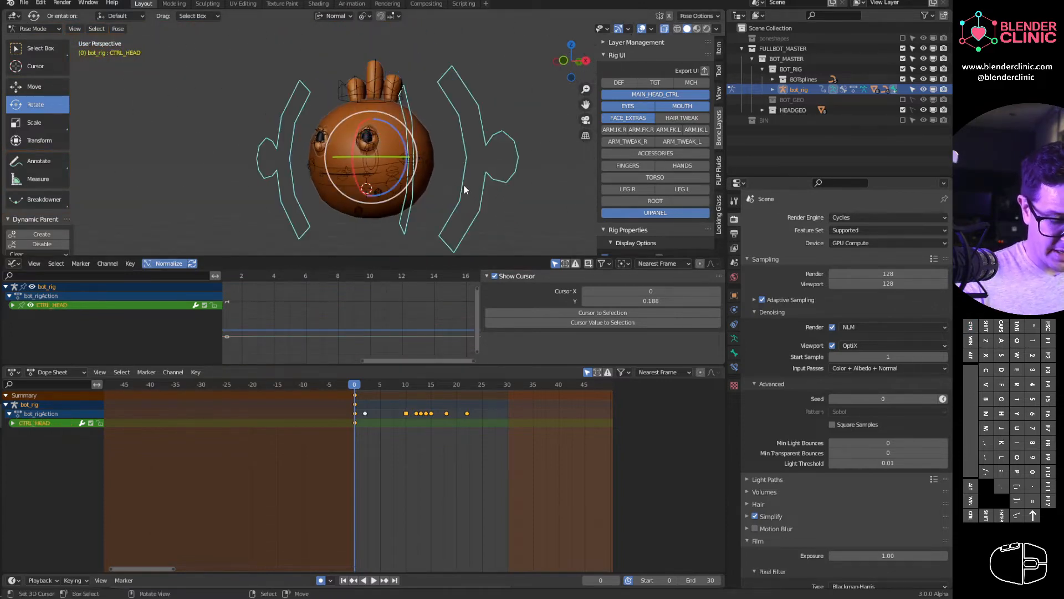
middle_drag(464, 184, 487, 203)
key(g)
click(412, 205)
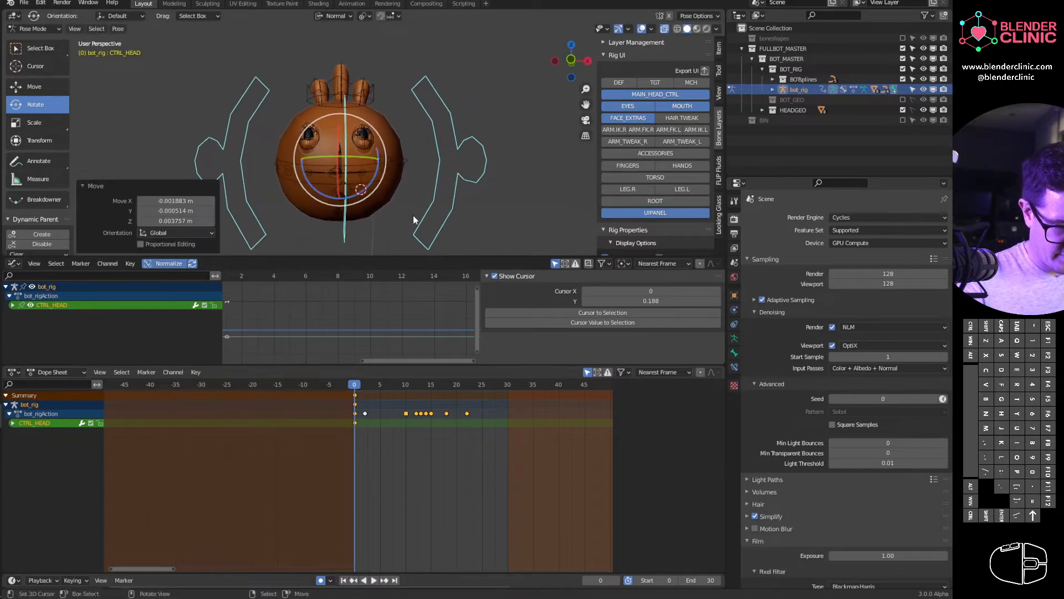
- At frame 1, select all the control and lid bones around the left eye, including CTRL-EYE-MASTER.L
mouse_move(356, 399)
mouse_down()
mouse_move(414, 407)
mouse_move(360, 388)
mouse_up()
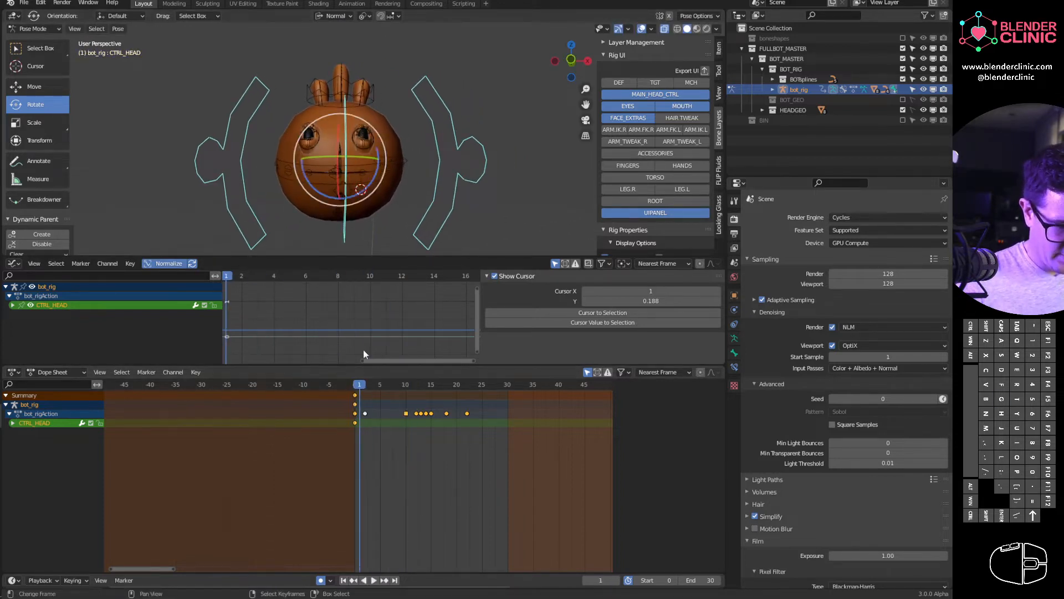
scroll(458, 123, up, 8)
scroll(433, 177, down, 1)
click(372, 176)
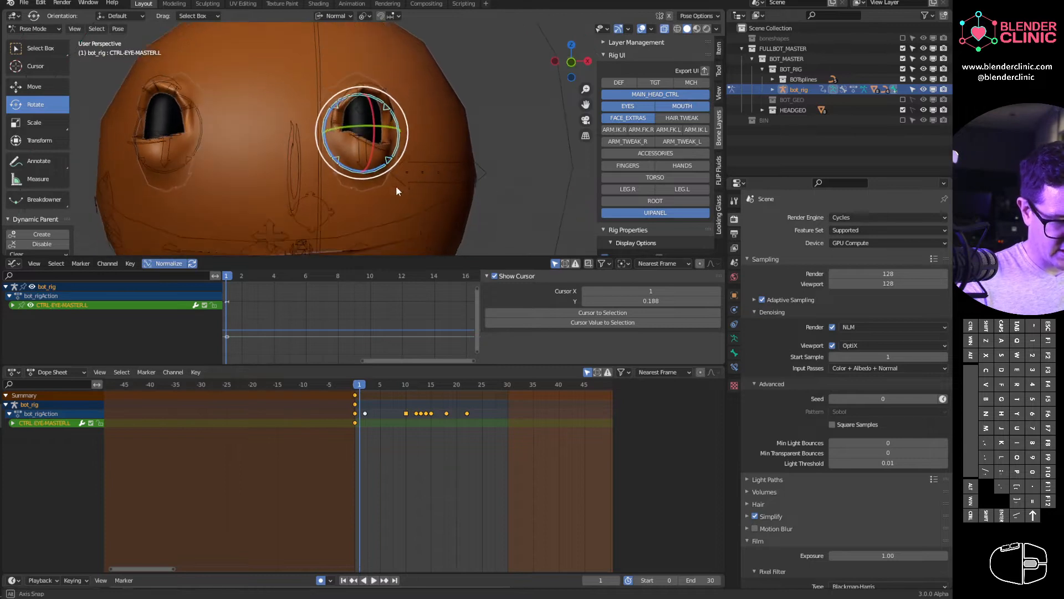
key(b)
drag(330, 84, 401, 175)
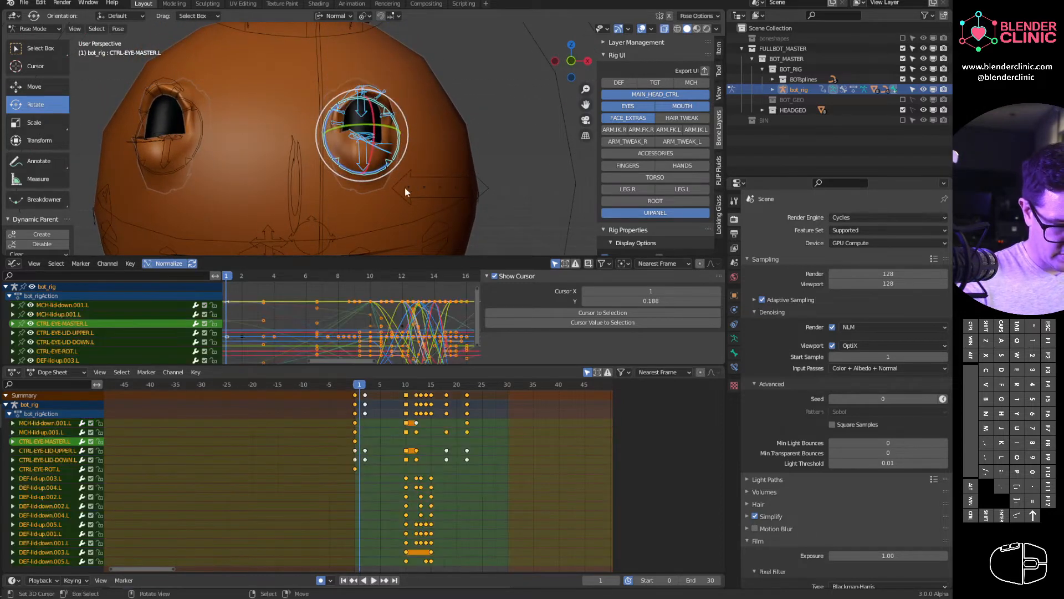
- Select all keyframes of the left eye bones and copy them with the current frame at 0
click(357, 398)
drag(355, 389, 491, 487)
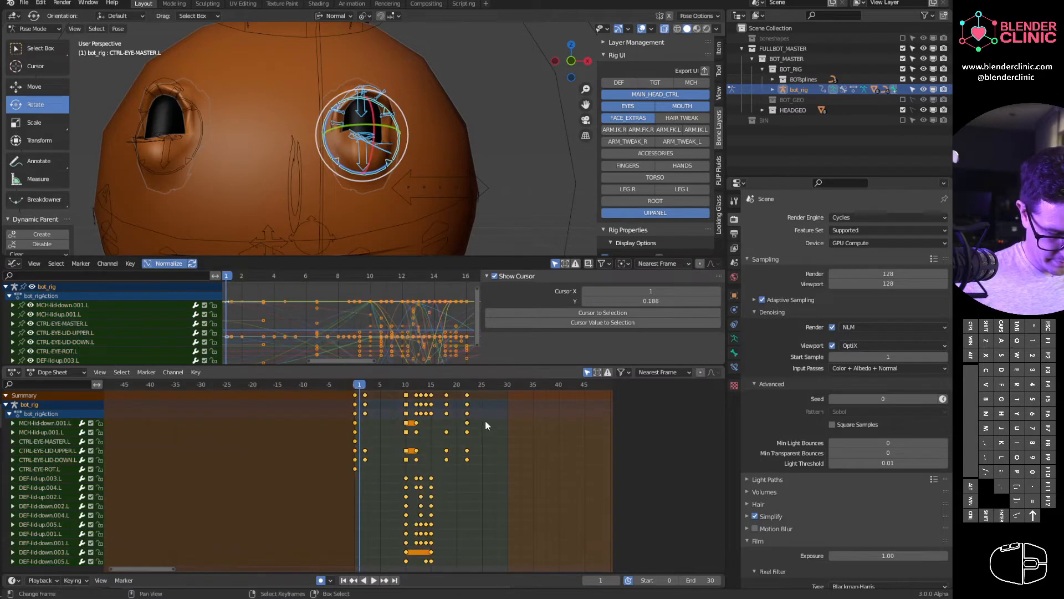
click(355, 385)
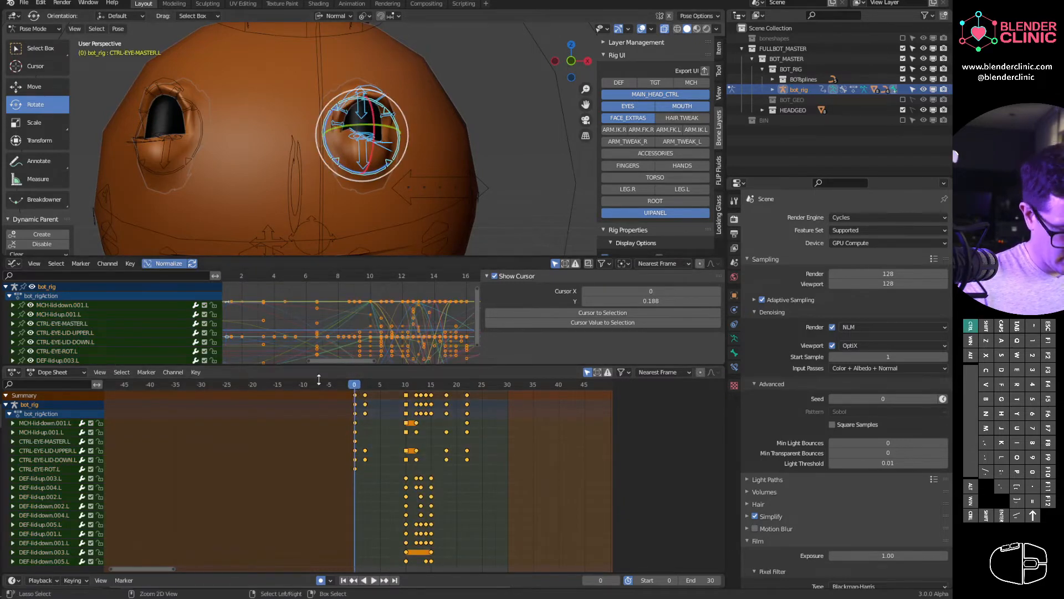
key(ctrl+c)
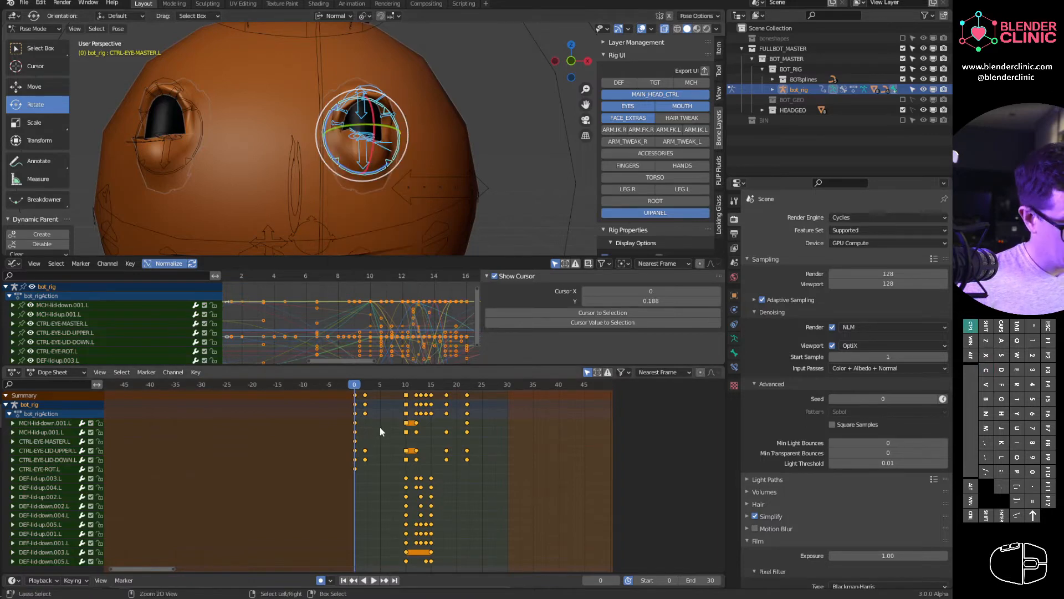
drag(195, 372, 240, 448)
- Select all bones around the right eye, paste the keyframes flipped at frame 0, and play the blink
shift+middle_drag(225, 169, 247, 173)
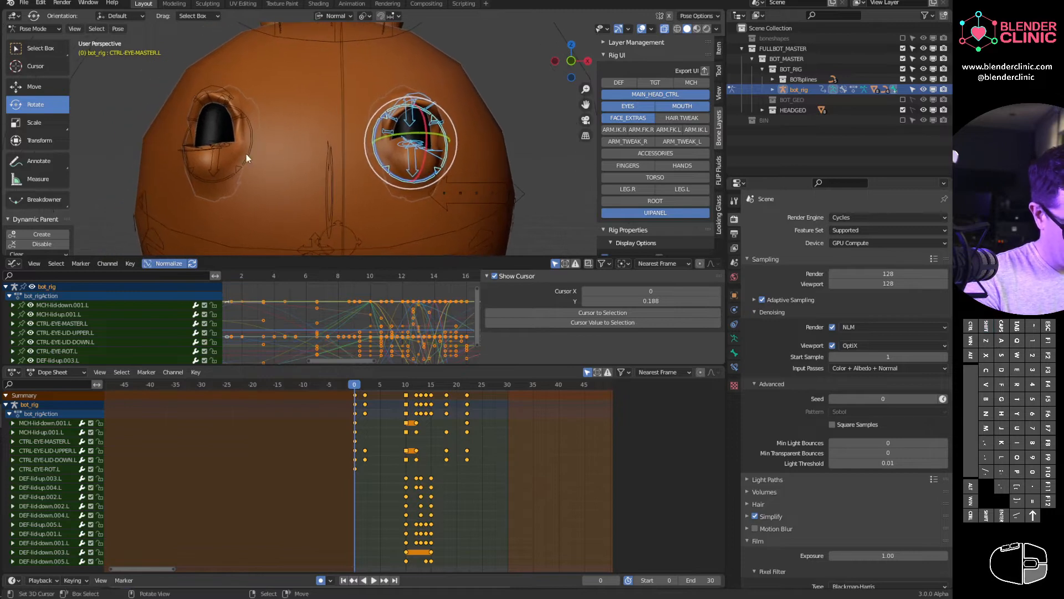
click(246, 154)
key(b)
drag(177, 76, 284, 201)
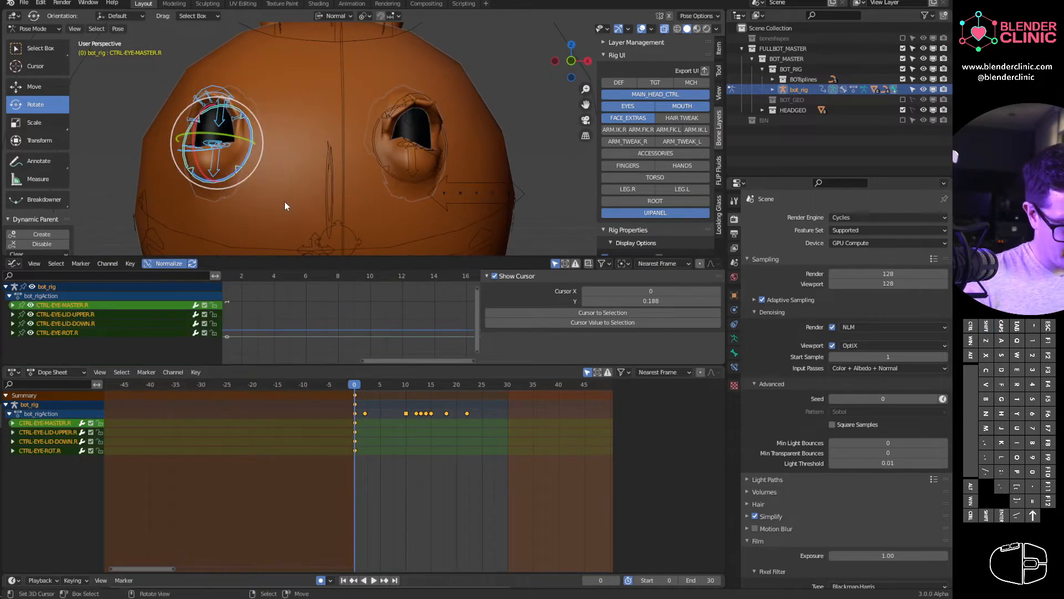
click(195, 372)
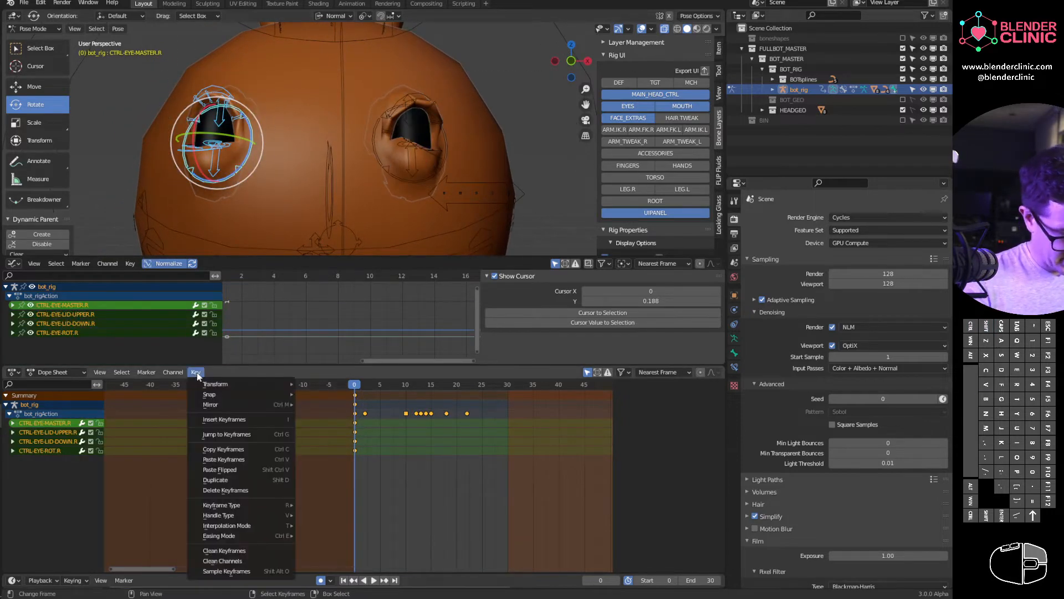
click(239, 467)
key(space)
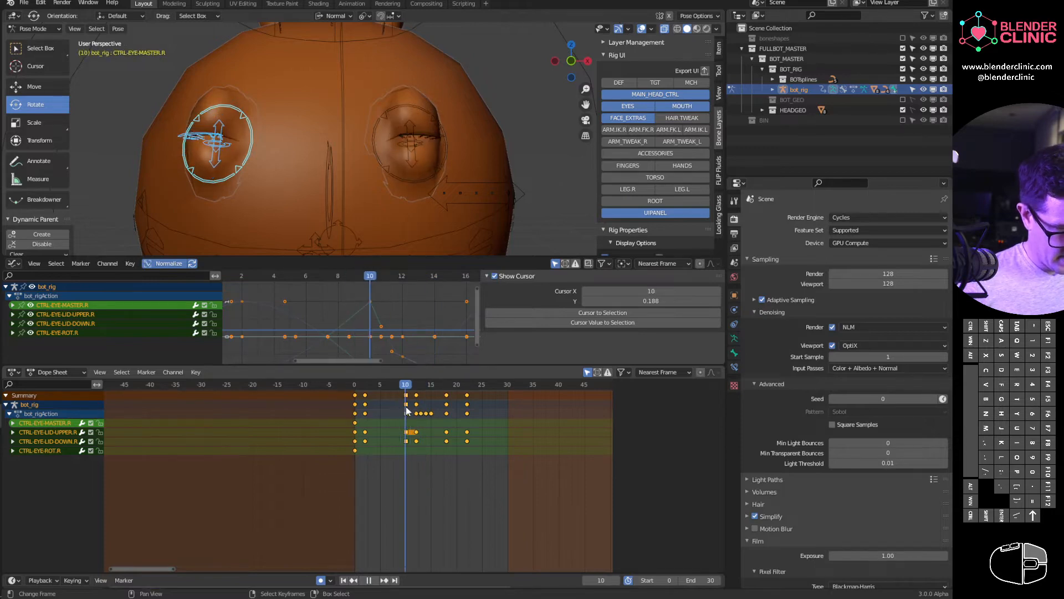
key(space)
- From the front view, mirror-select upper lid bones DEF-lid-up.003, .005 and .002 to check their right-side counterparts for keyframes
mouse_move(354, 188)
alt+middle_down()
mouse_move(391, 186)
mouse_move(351, 175)
alt+middle_up()
click(423, 111)
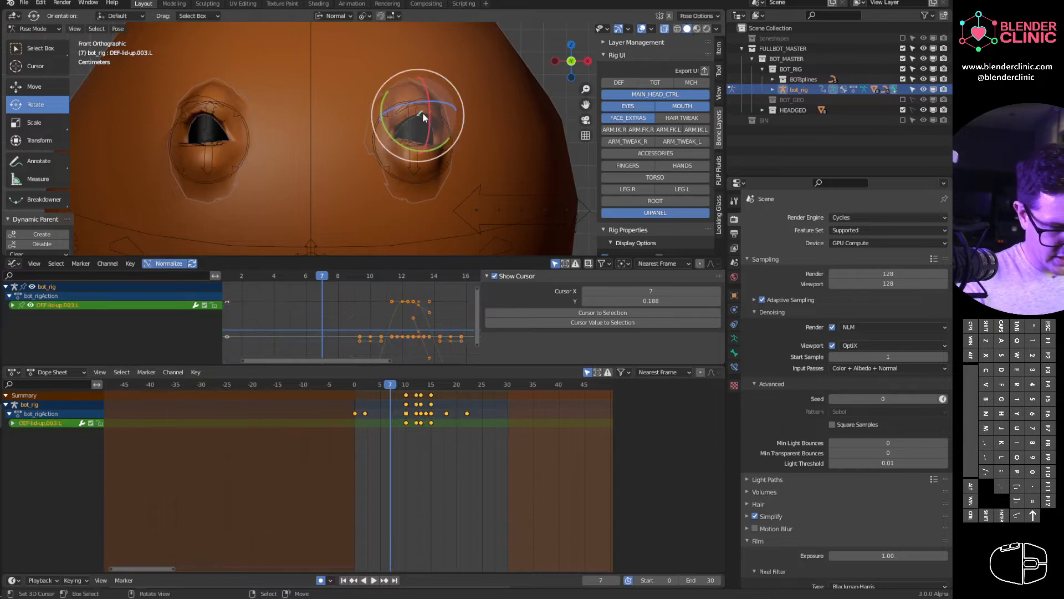
key(ctrl+shift+m)
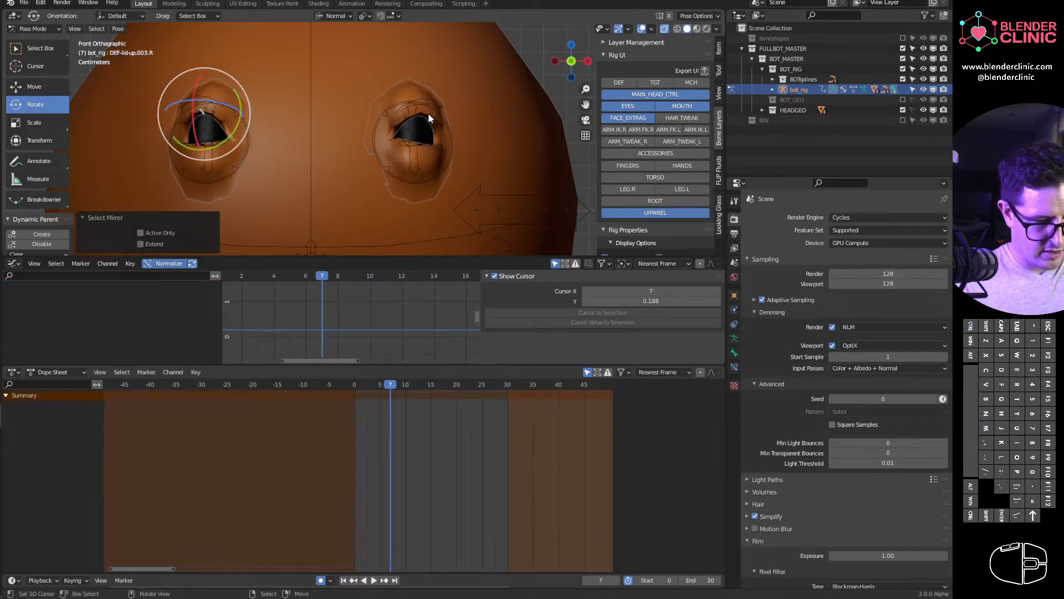
click(431, 124)
key(ctrl+shift+m)
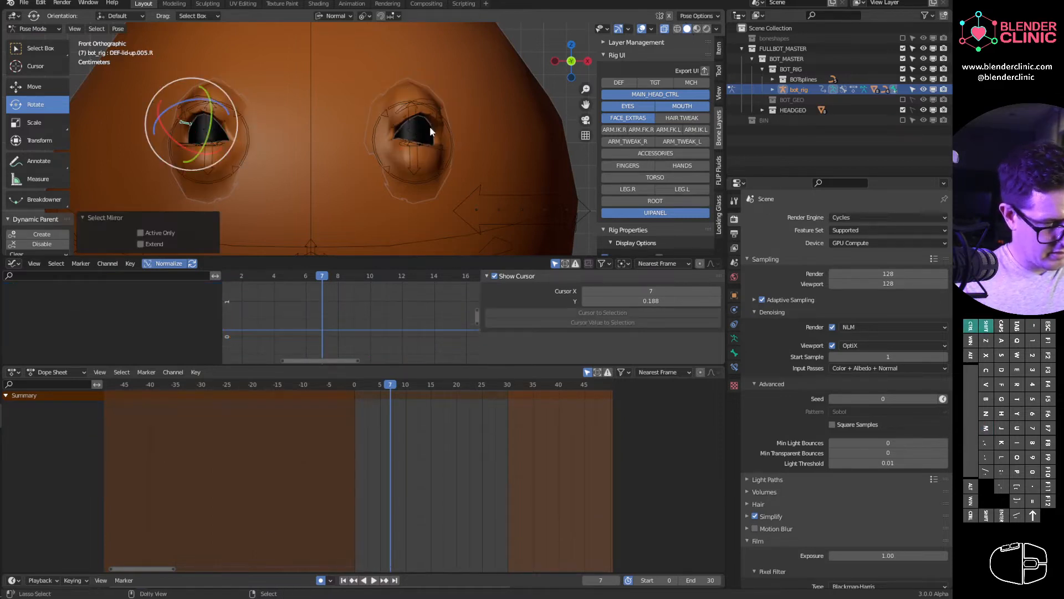
click(404, 116)
key(ctrl+shift+m)
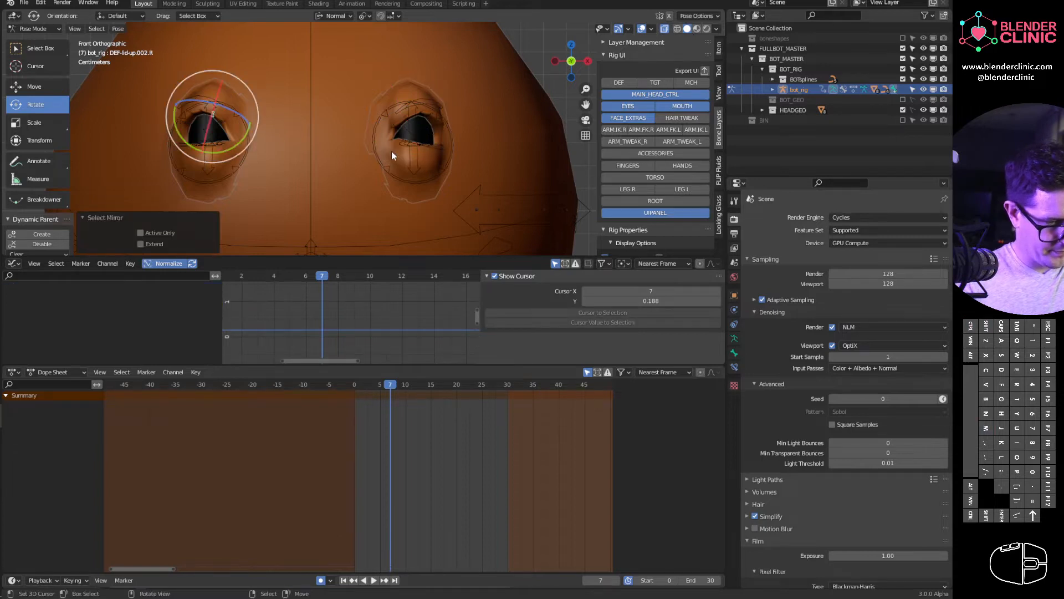
- At frame 11, compare the upper lid control, MCH-lid-up.001 and MCH-lid-down.001 between the two eyes using Select Mirror
middle_drag(392, 151, 421, 166)
mouse_move(396, 390)
mouse_down()
mouse_move(371, 388)
mouse_move(421, 401)
mouse_move(388, 400)
mouse_move(412, 403)
mouse_up()
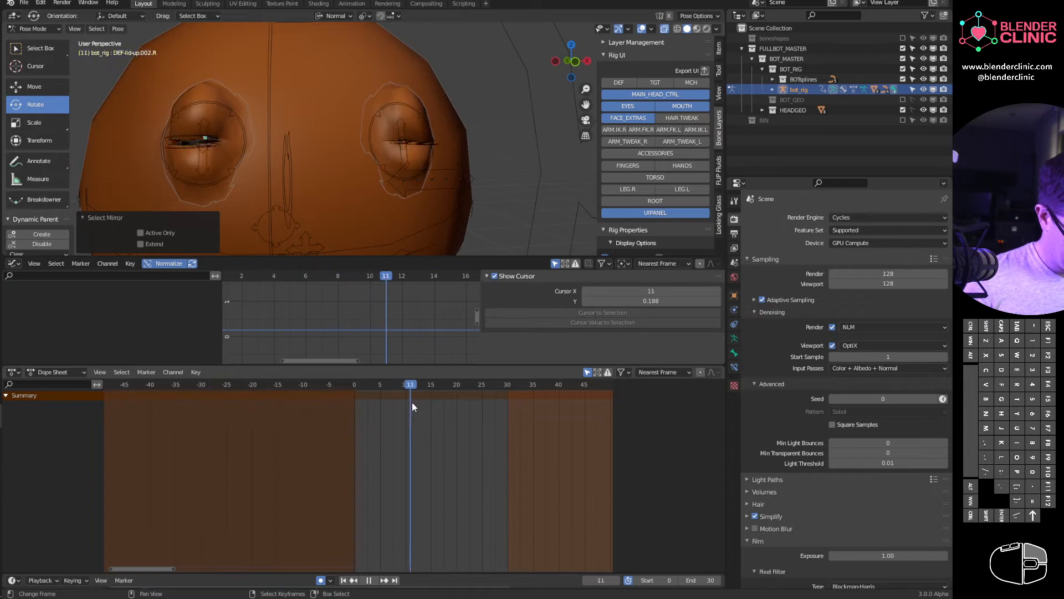
click(403, 127)
key(ctrl+shift+m)
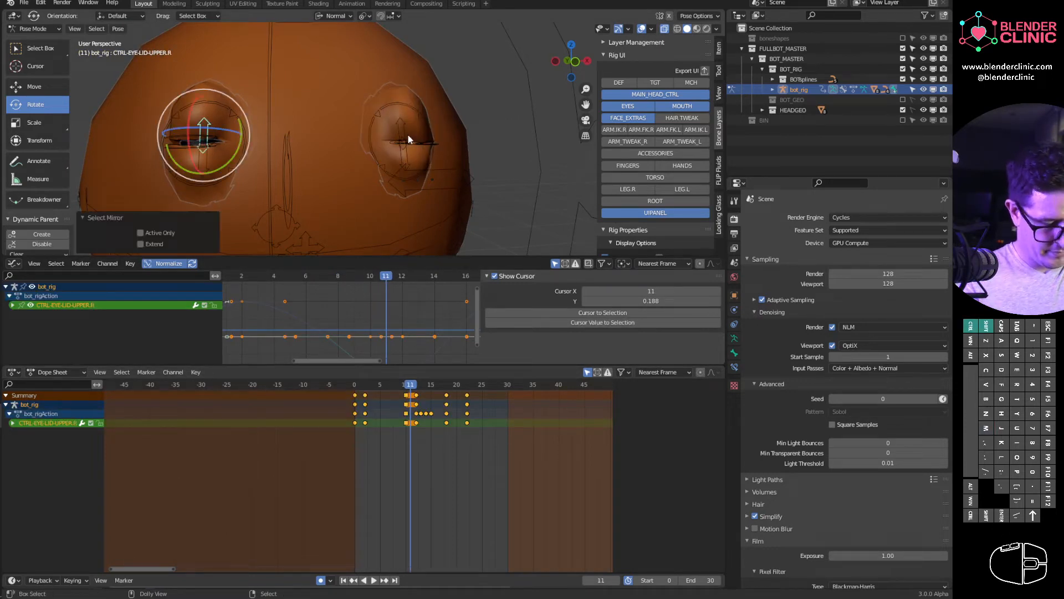
click(194, 136)
key(ctrl+shift+m)
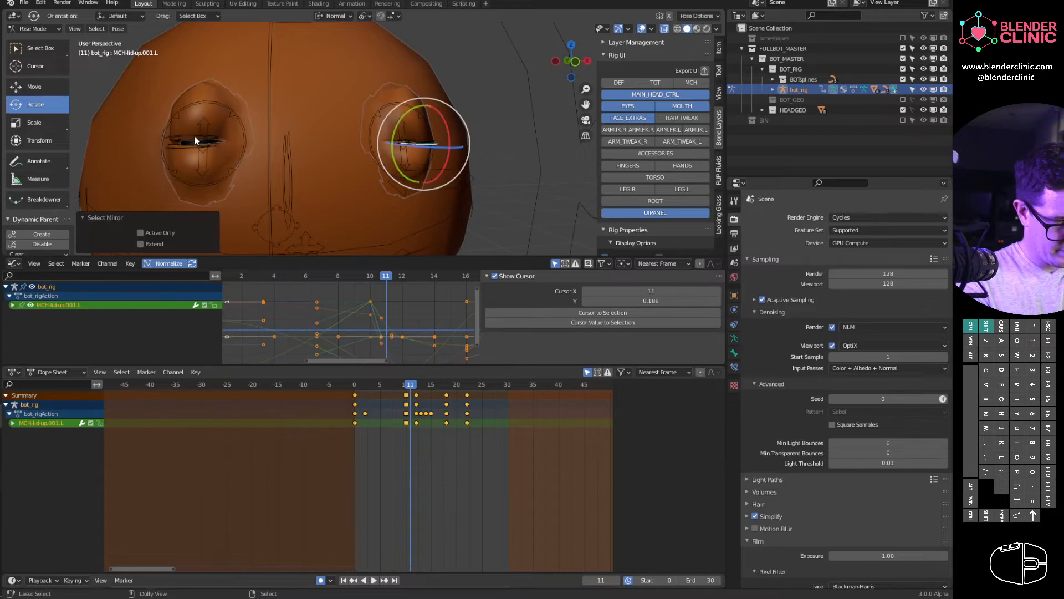
click(193, 144)
key(ctrl+shift+m)
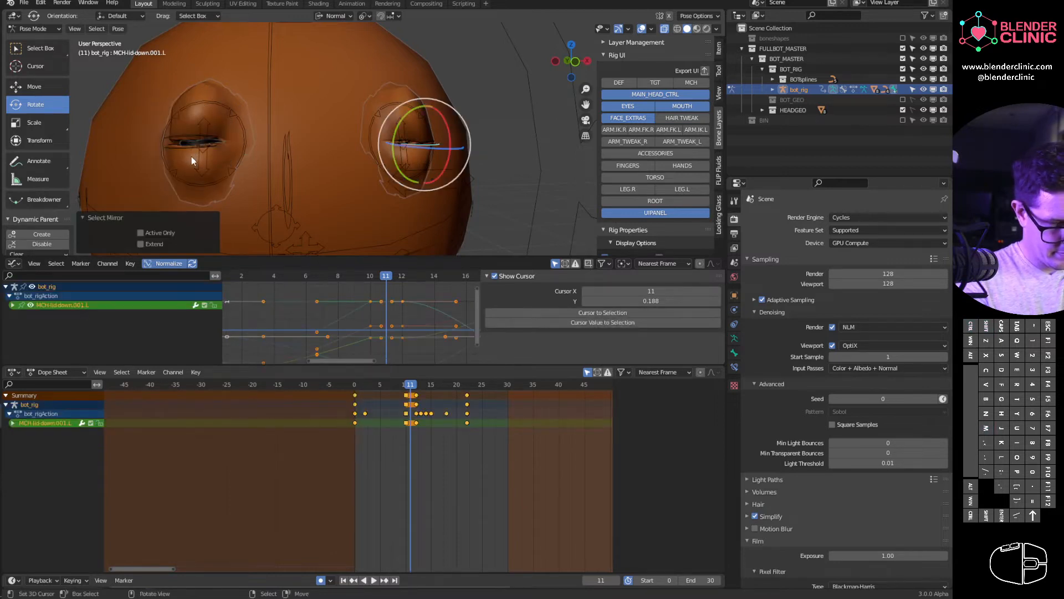
- At frame 12, use Select Mirror on lower lid bones such as DEF-lid-down.003 to check the right side's keyframes
mouse_move(410, 399)
mouse_down()
mouse_move(381, 394)
mouse_move(421, 405)
mouse_move(413, 410)
mouse_up()
middle_drag(451, 192, 412, 204)
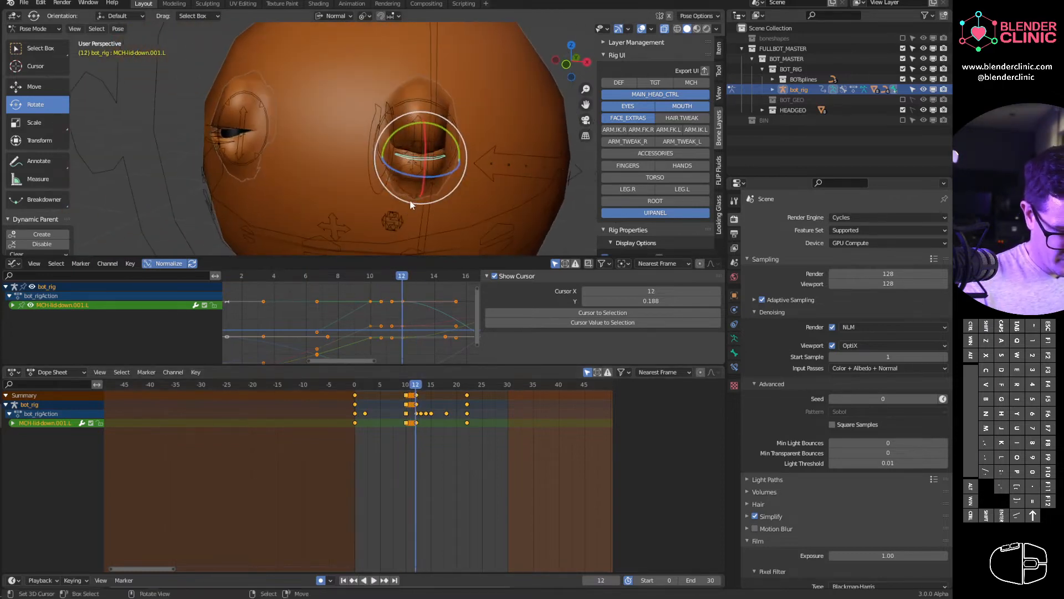
key(ctrl+shift+m)
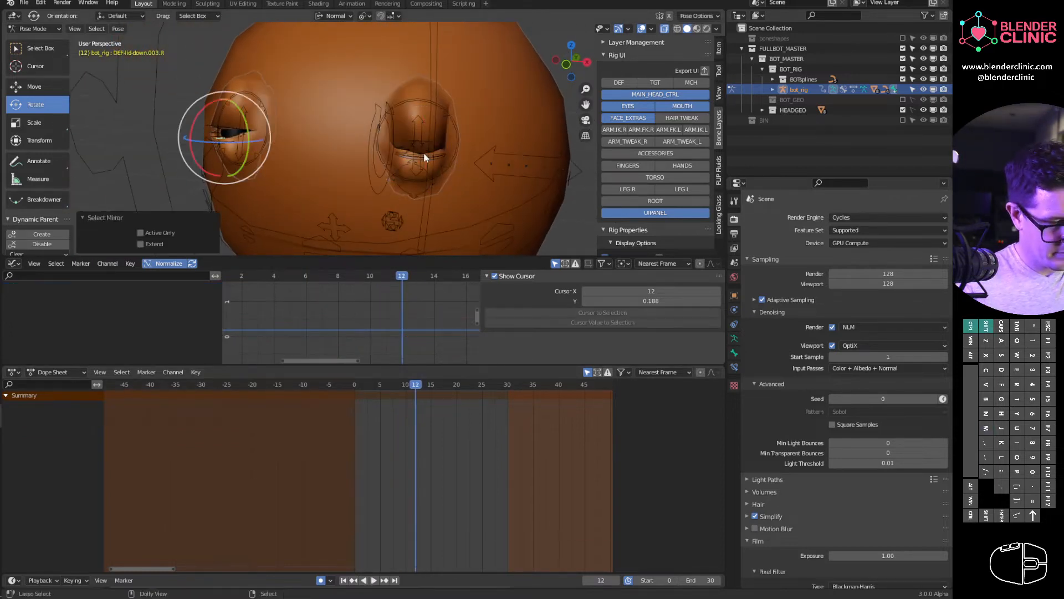
middle_drag(424, 151, 457, 132)
click(409, 145)
key(ctrl+shift+m)
- At frame 17, mirror-select lower lid bones DEF-lid-down.002 and DEF-lid-down.003 to check their right-side keyframes
click(409, 147)
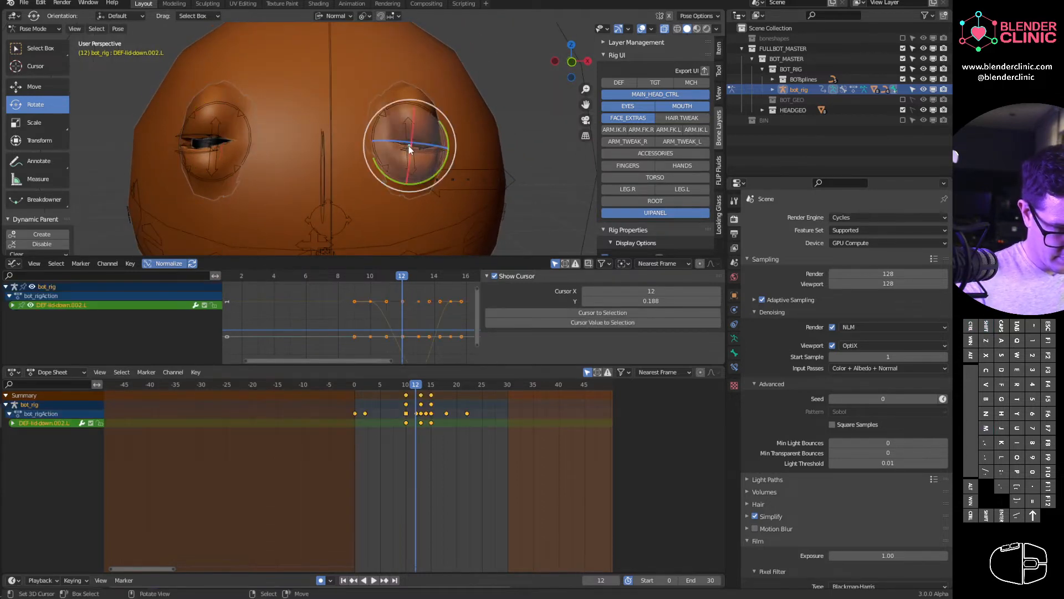
key(Right)
key(Right)
key(Right)
key(Right)
key(Right)
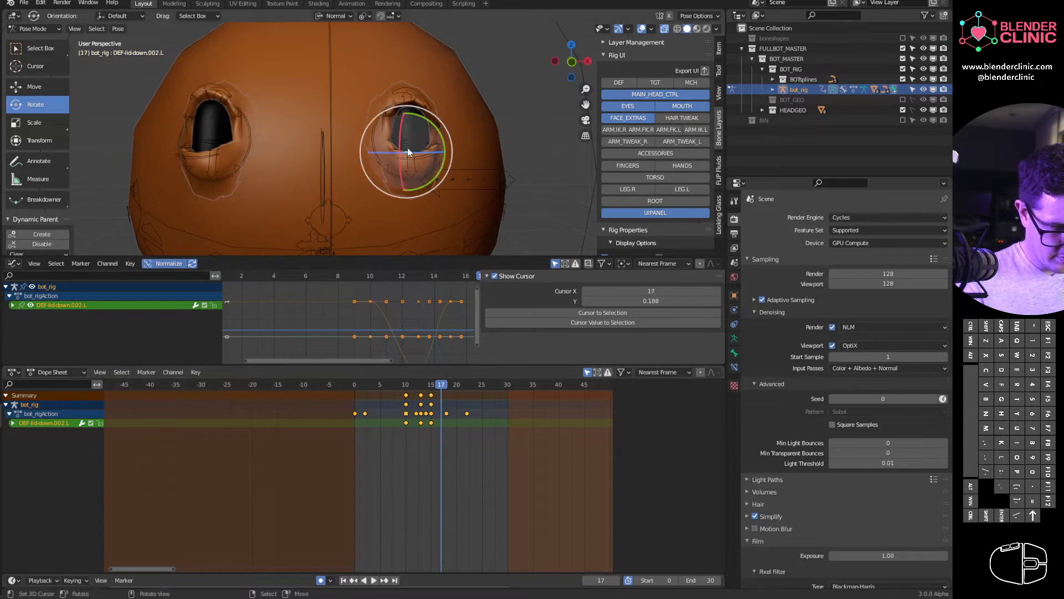
key(ctrl+shift+m)
mouse_move(407, 148)
middle_down()
mouse_move(434, 198)
mouse_move(414, 147)
middle_up()
click(404, 148)
key(ctrl+shift+m)
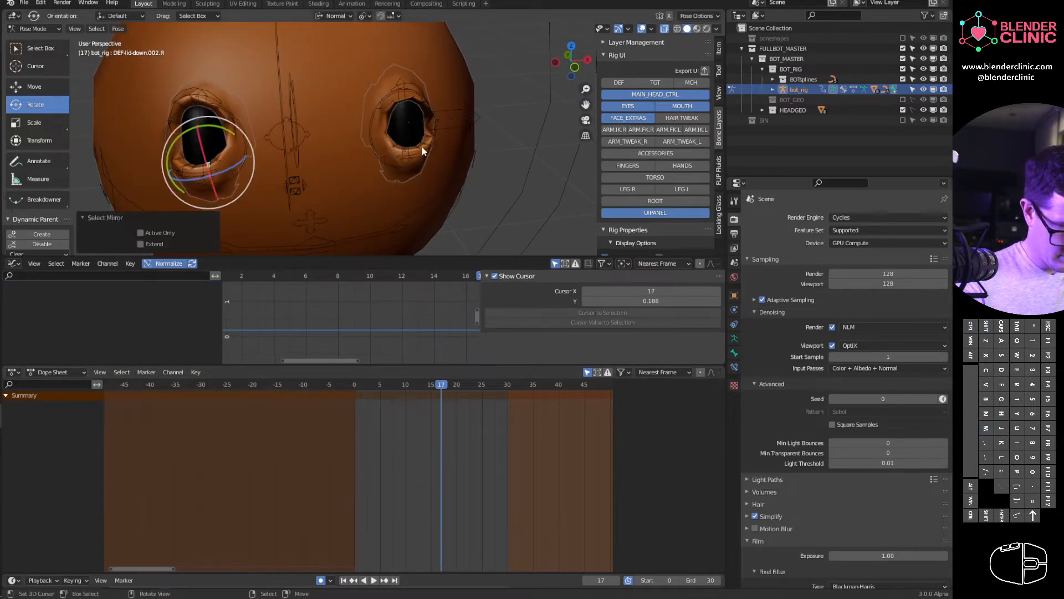
click(419, 147)
key(ctrl+shift+m)
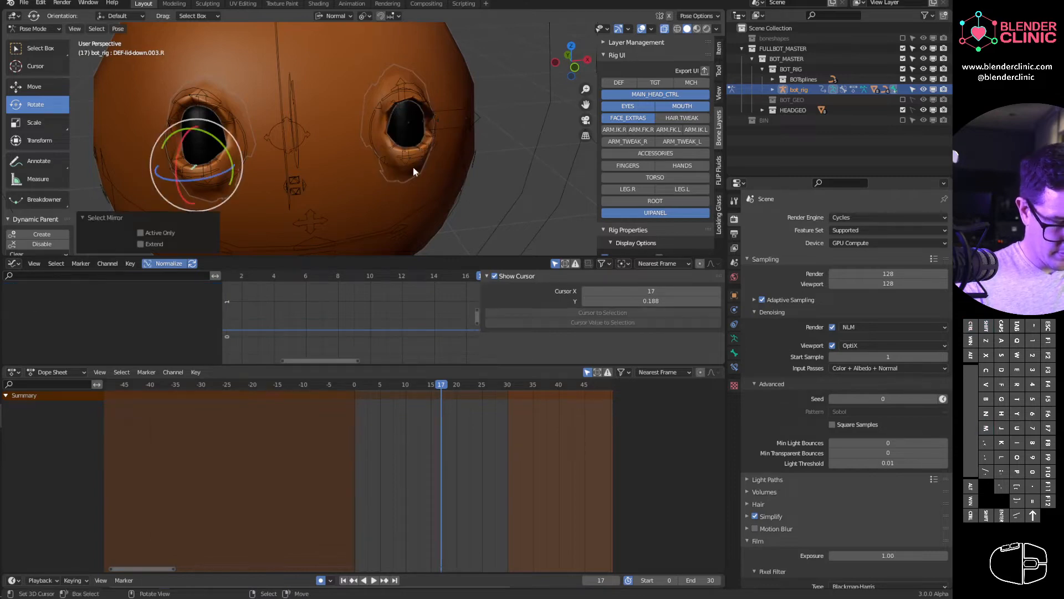
- Select only the bones around the right eye and insert a Whole Character keyframe at frame 0
middle_drag(280, 178, 342, 153)
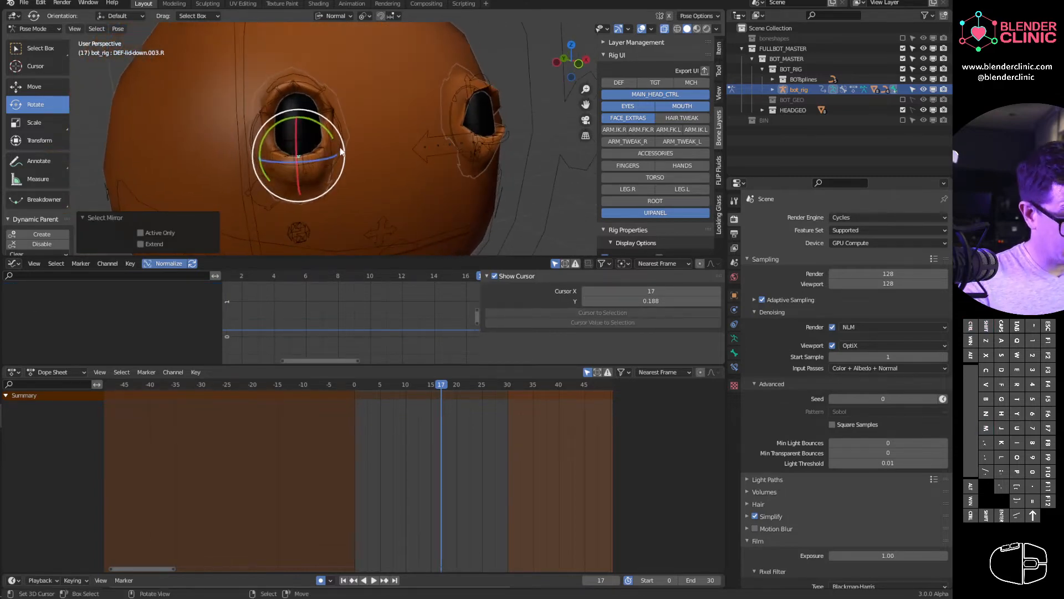
key(b)
drag(241, 57, 346, 159)
middle_drag(396, 158, 350, 129)
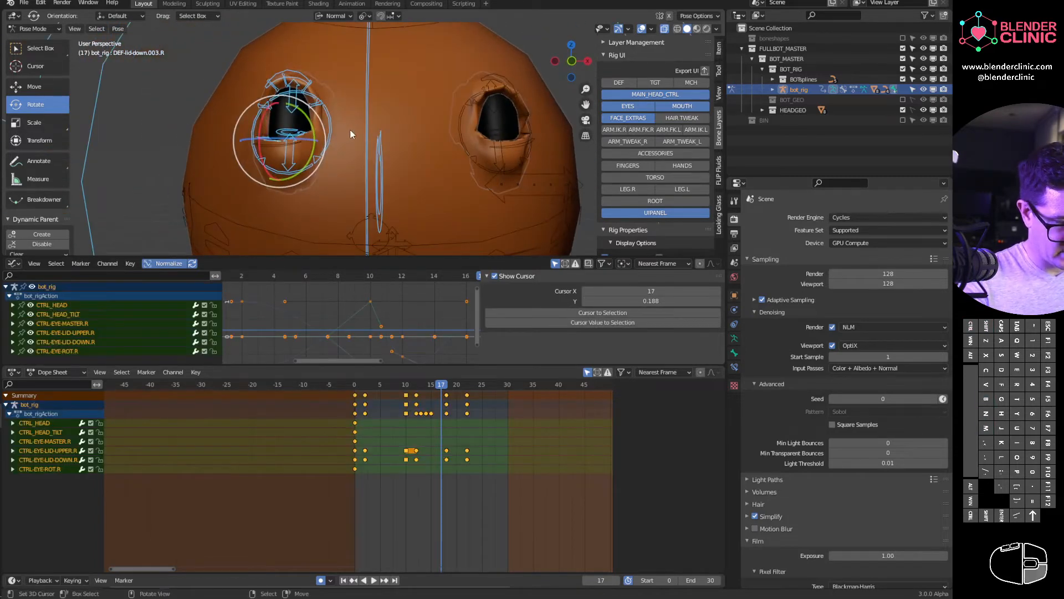
key(alt+a)
key(b)
drag(237, 64, 352, 201)
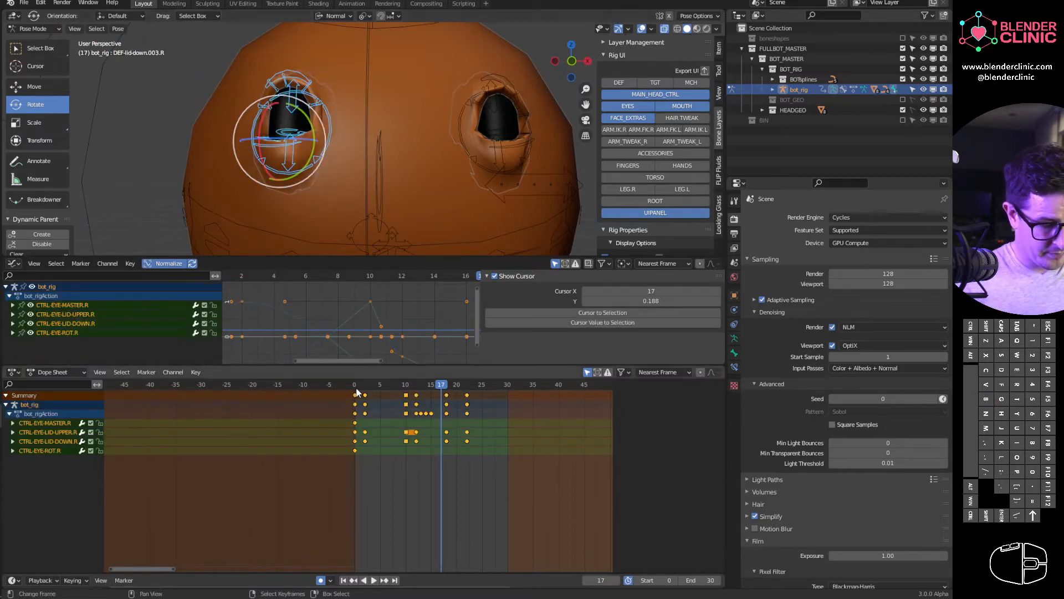
key(shift+Left)
key(i)
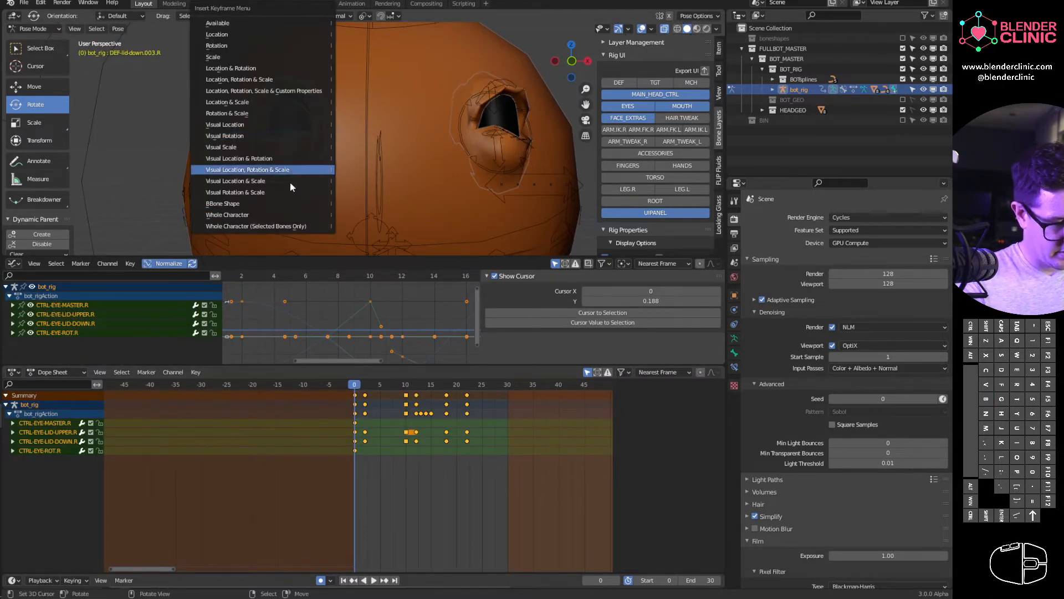
click(298, 215)
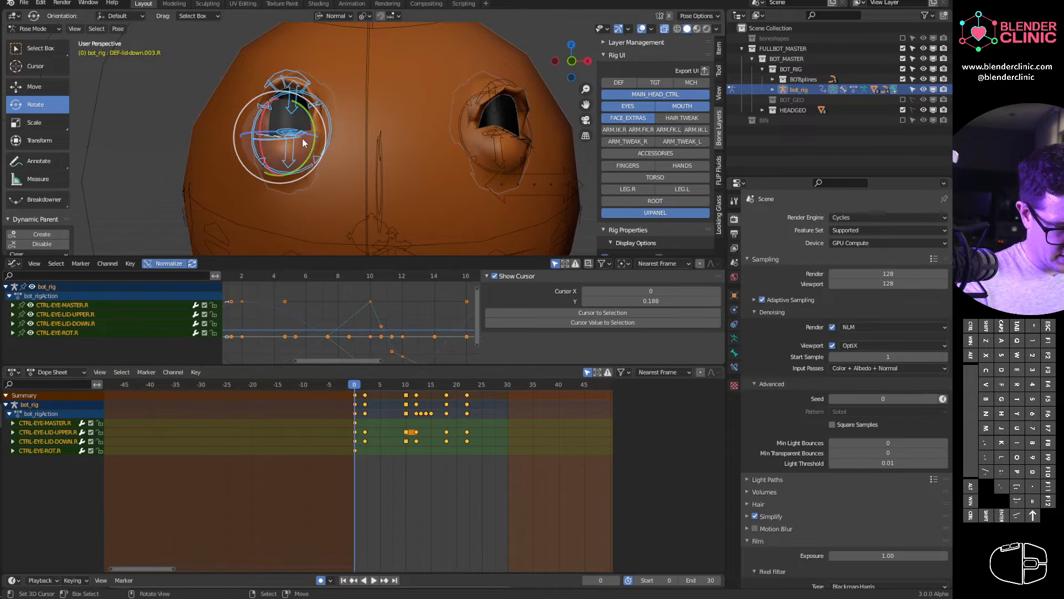
- Isolate DEF-lid-down.003.R and display its transform values
key(alt+a)
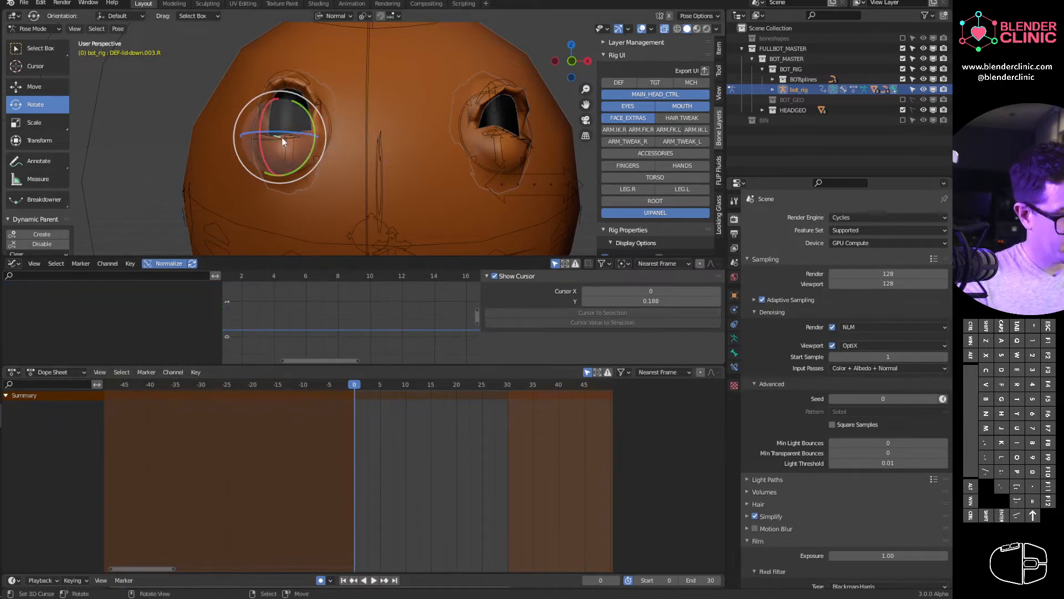
key(g)
key(Escape)
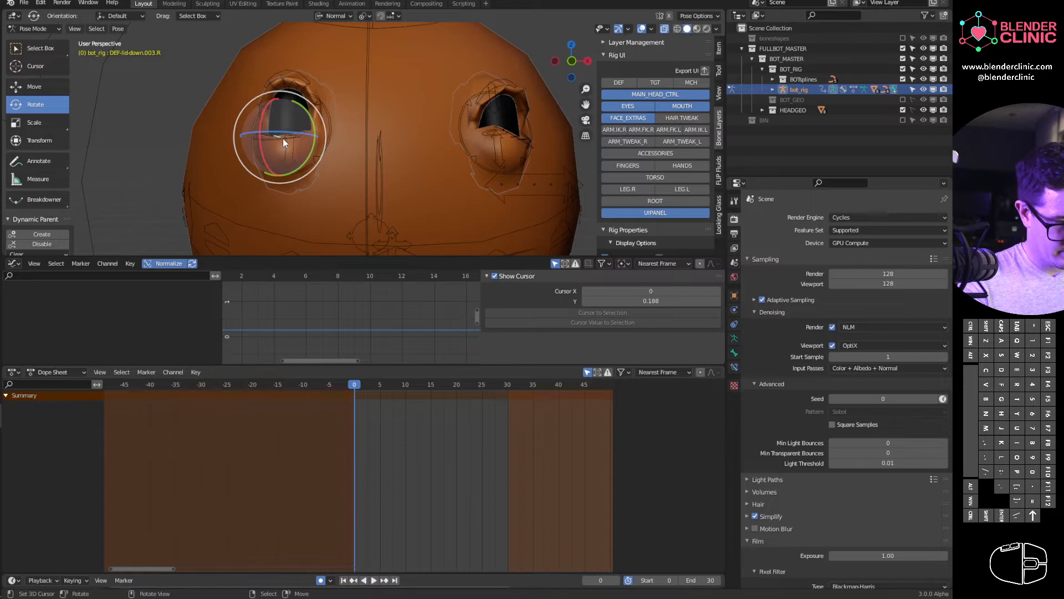
click(6, 396)
click(718, 53)
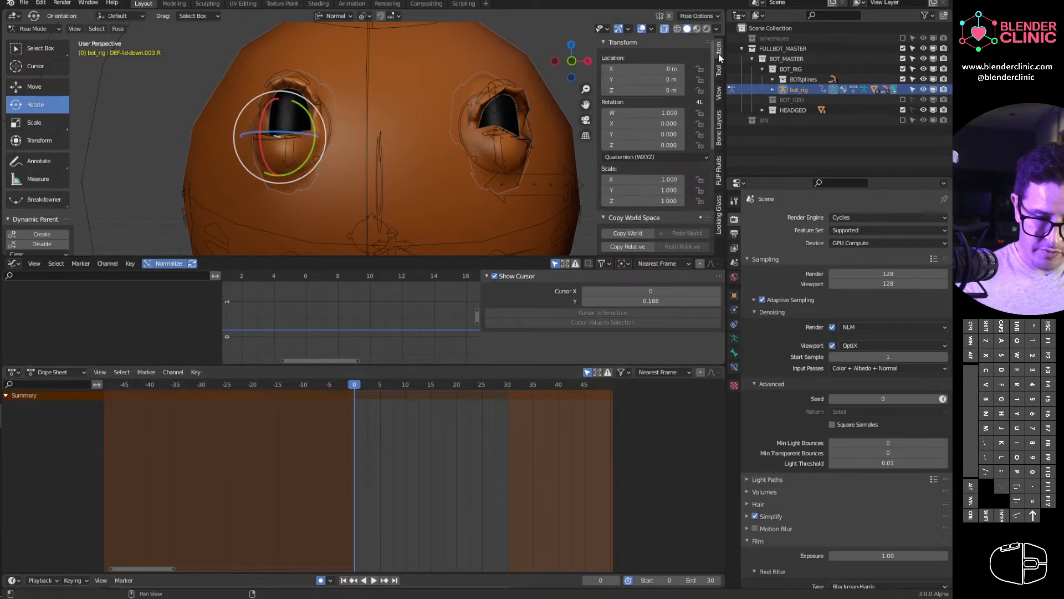
- Select the row of lower lid deform bones on the right eye, including DEF-lid-down.002.R, .003.R and .005.R
middle_drag(444, 156, 360, 158)
shift+middle_drag(335, 180, 391, 173)
shift+right_click(350, 162)
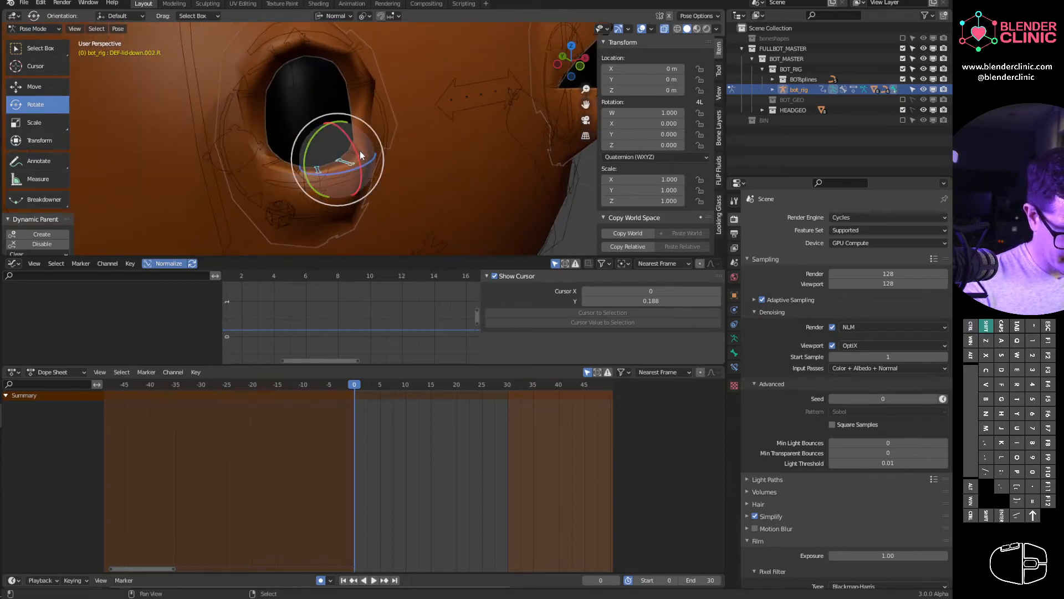
shift+right_click(361, 155)
shift+right_click(299, 169)
shift+right_click(275, 160)
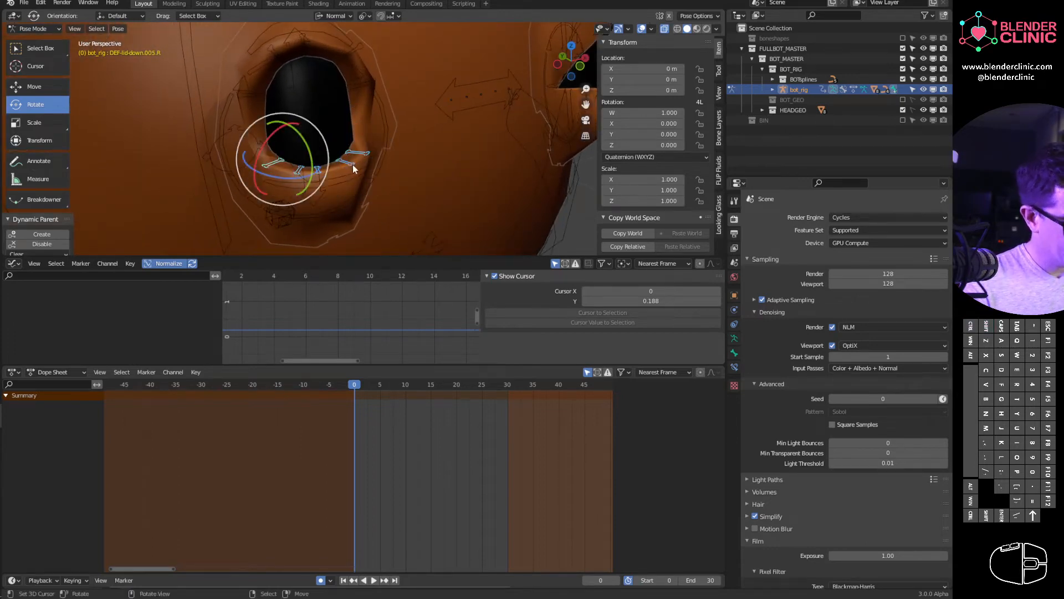
- Review the keyframing and F-curve settings in the animation preferences
key(g)
key(Escape)
click(41, 3)
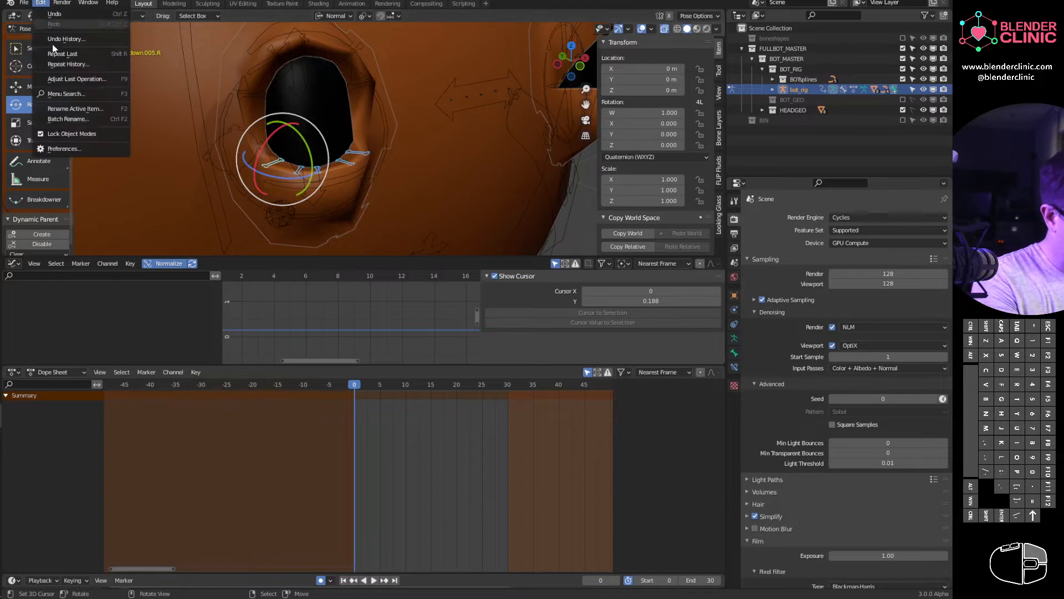
click(61, 149)
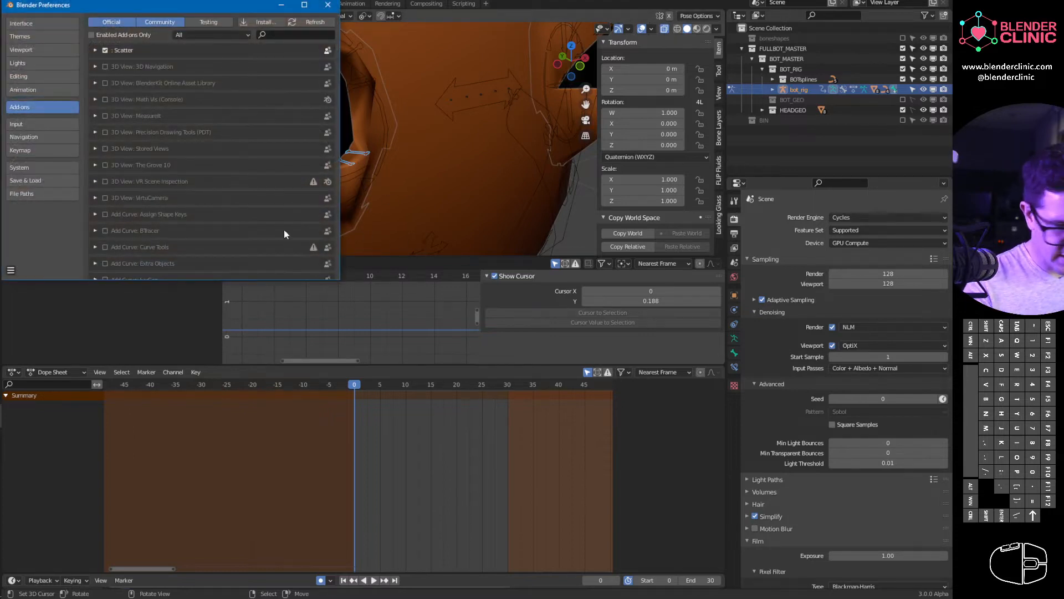
click(40, 89)
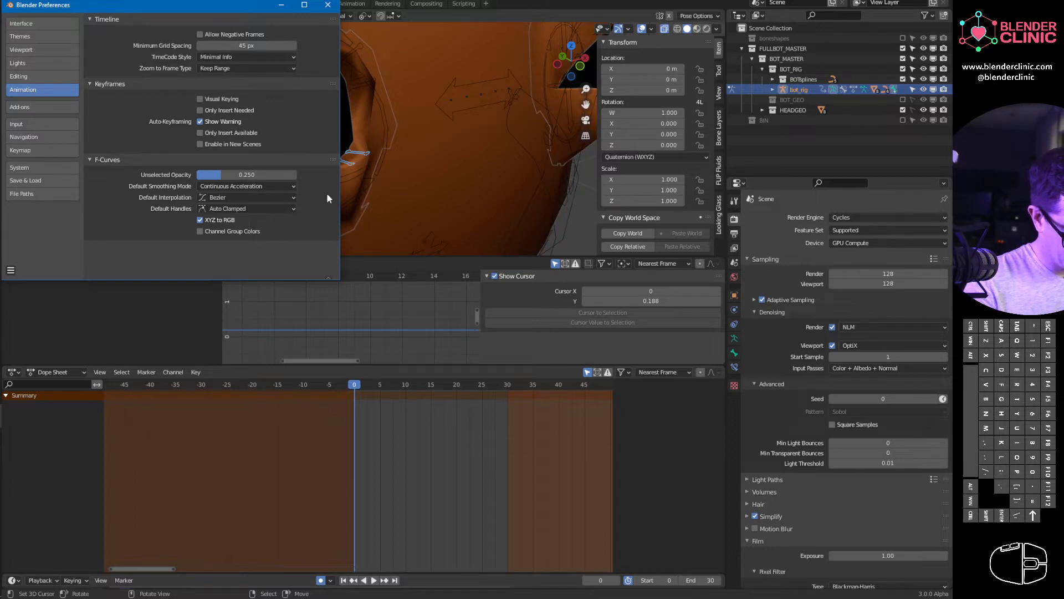
click(288, 6)
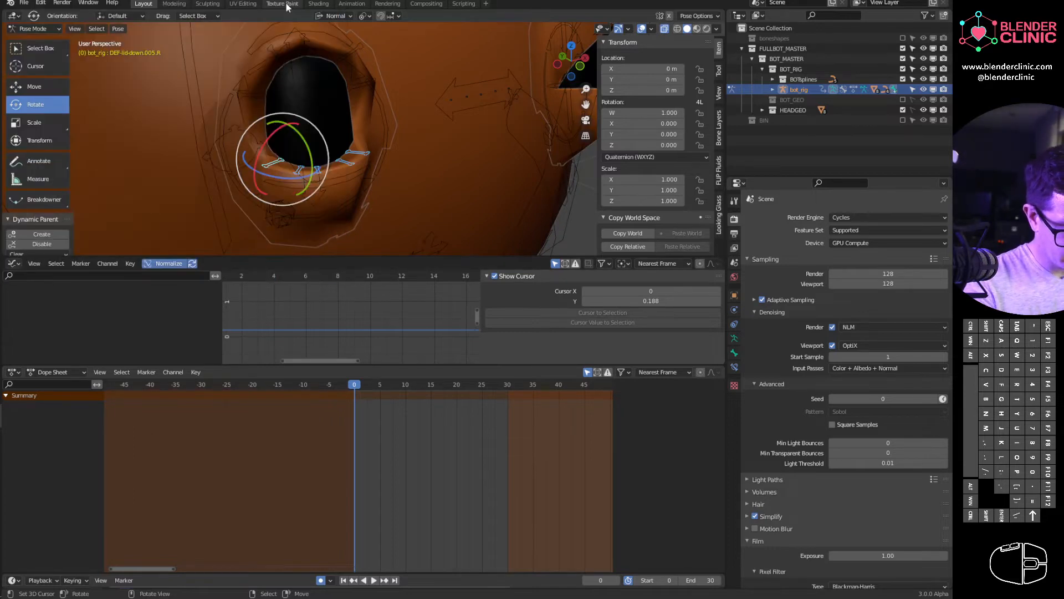
- Nudge the selected lower eyelid deform bones of the right eye slightly so they are keyed at frame 0
key(g)
click(359, 173)
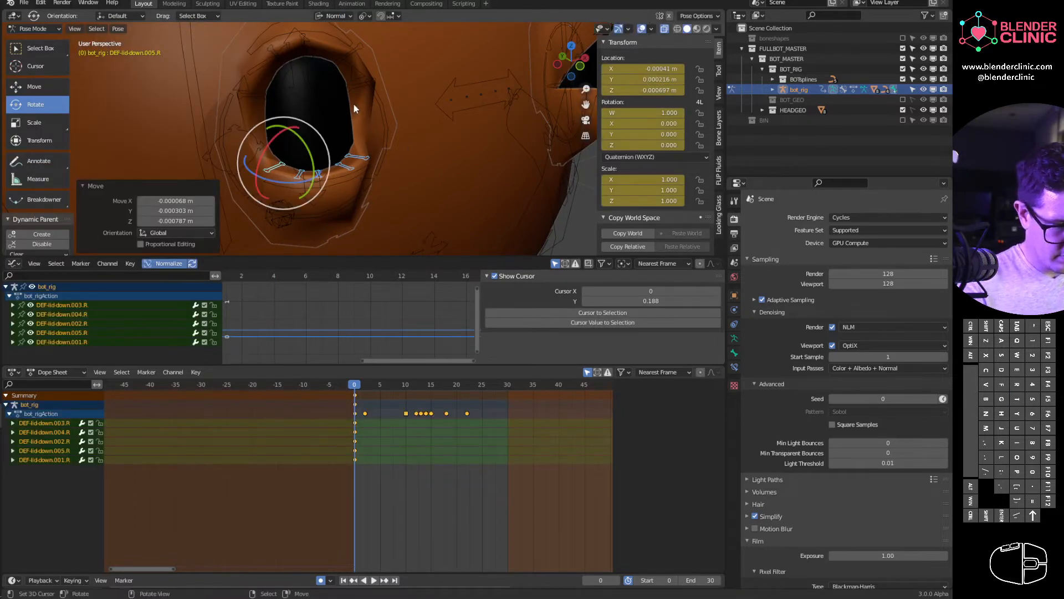
middle_drag(353, 104, 344, 94)
- Add the right eye's five upper eyelid deform bones to the selection and nudge them slightly at frame 0
shift+click(254, 80)
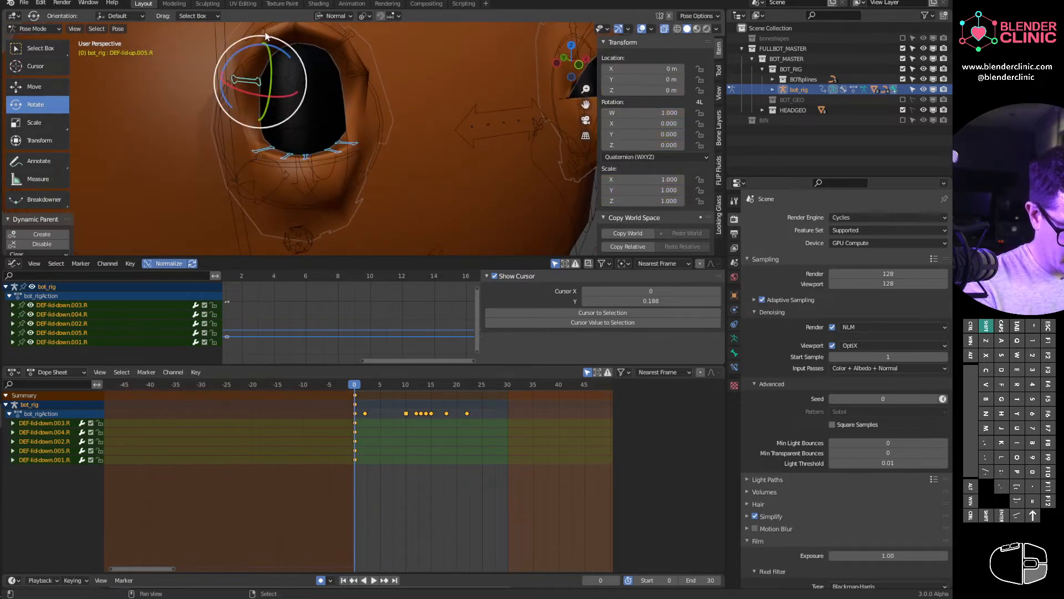
middle_drag(266, 36, 288, 95)
shift+click(287, 96)
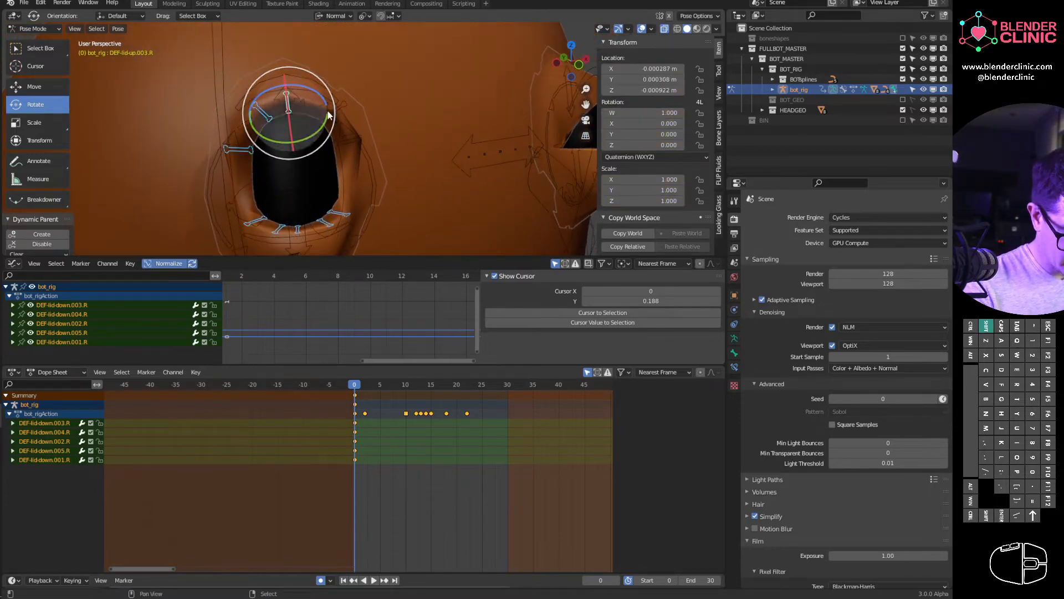
shift+right_click(327, 116)
shift+right_click(348, 143)
key(g)
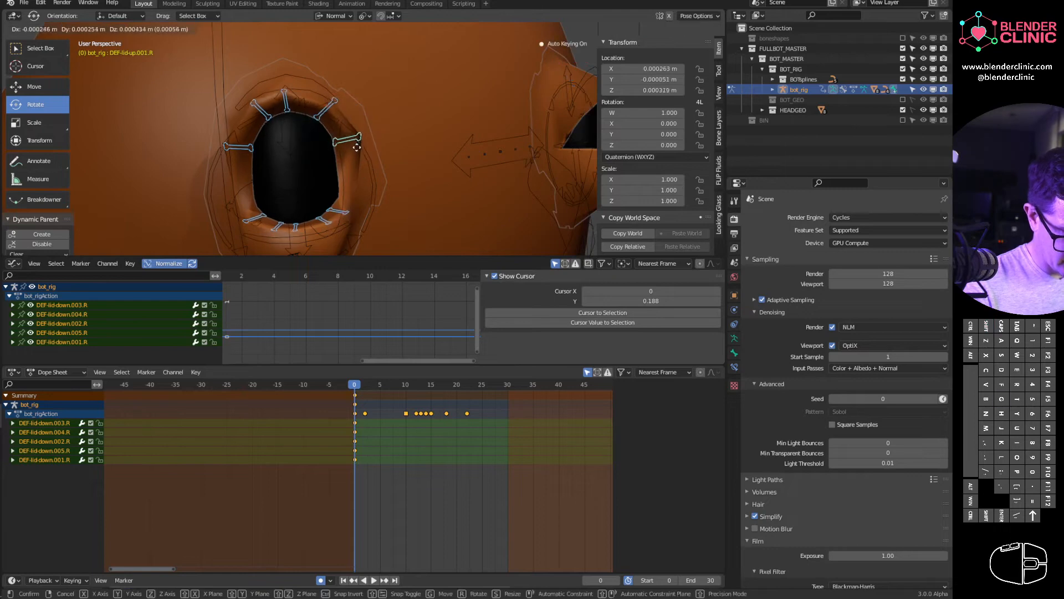
click(357, 147)
- Select all the right eye's control and lid bones and paste the copied keyframes flipped at frame 0
key(a)
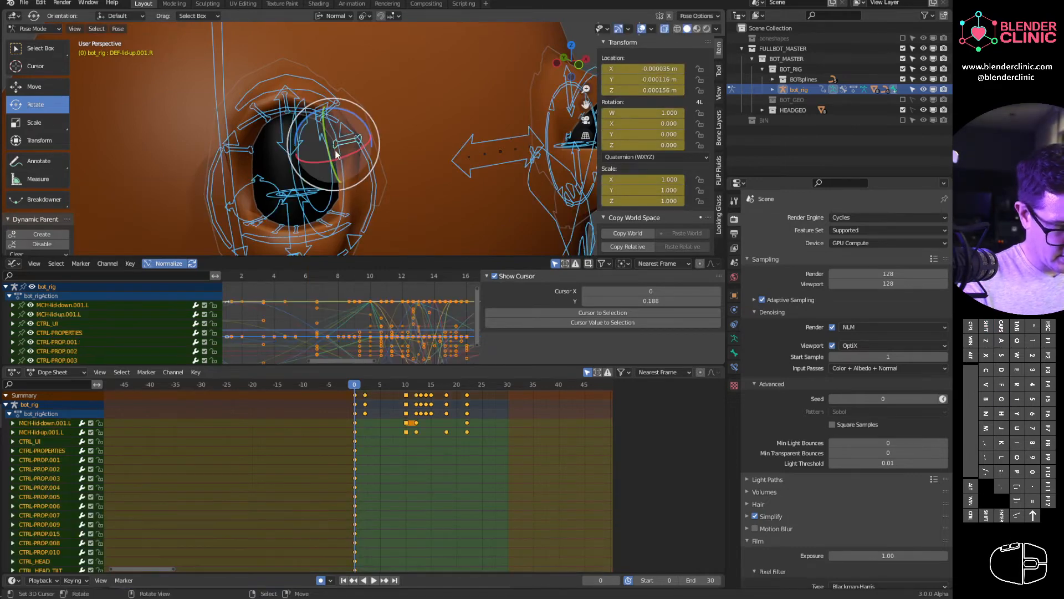
scroll(401, 211, down, 3)
middle_drag(388, 210, 352, 192)
right_click(331, 152)
middle_drag(332, 152, 303, 132)
key(b)
drag(236, 59, 354, 174)
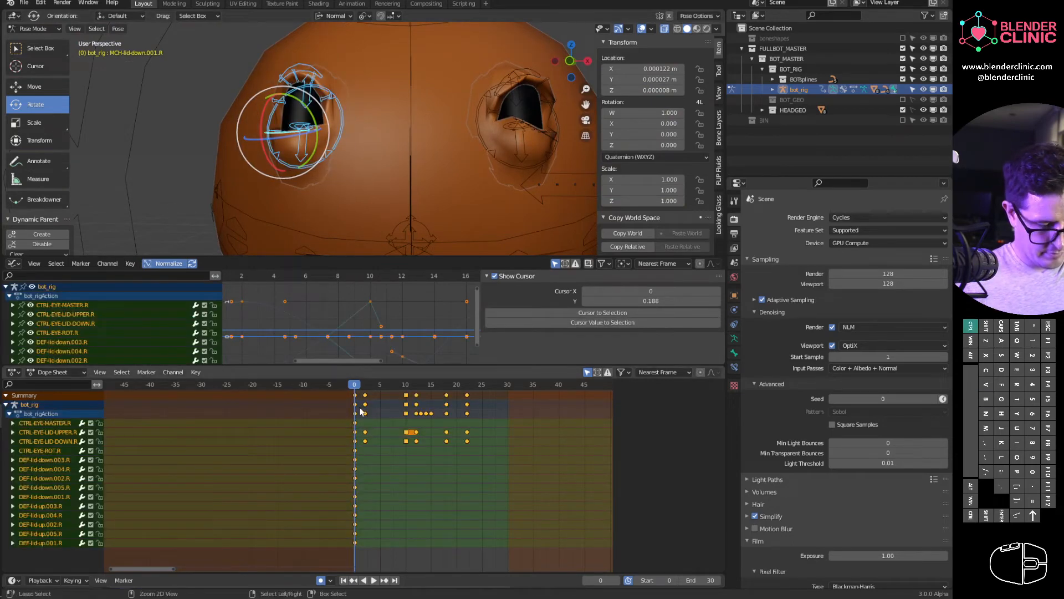
click(196, 372)
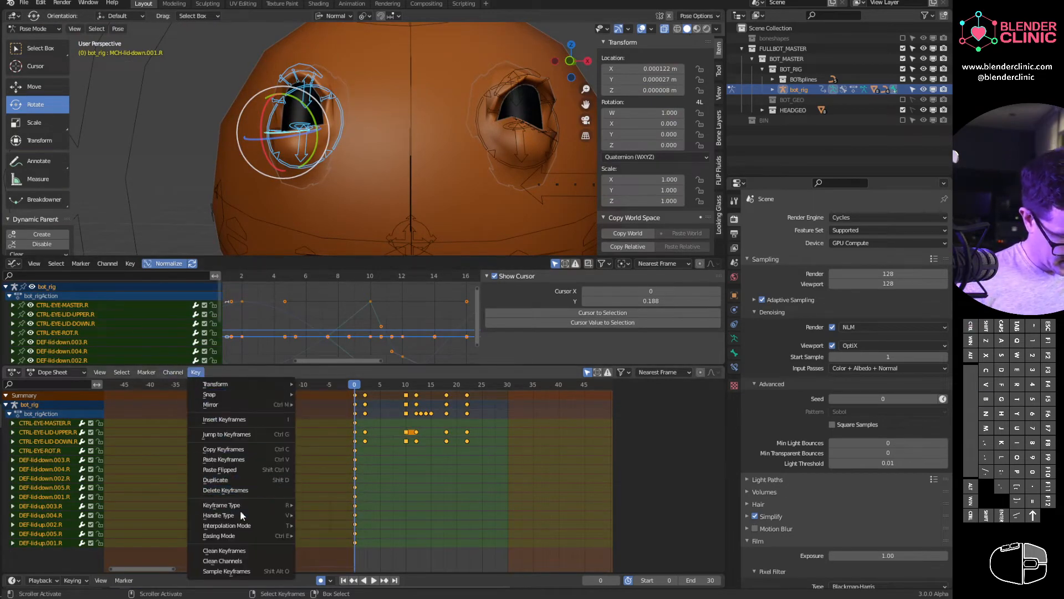
click(243, 469)
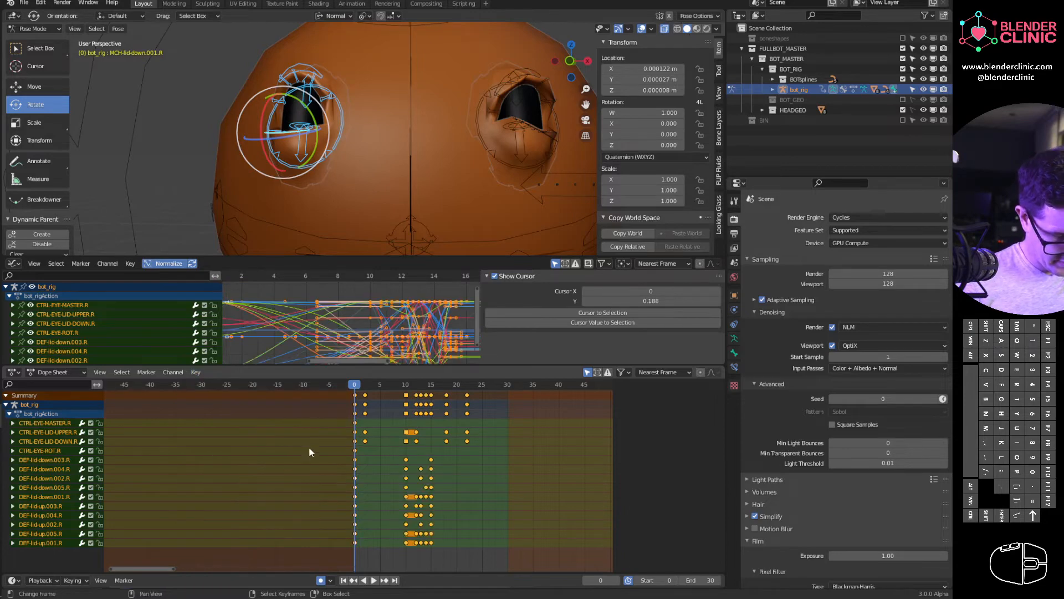
- Play back and scrub the animation to compare the blink of both eyes, returning to frame 0
key(space)
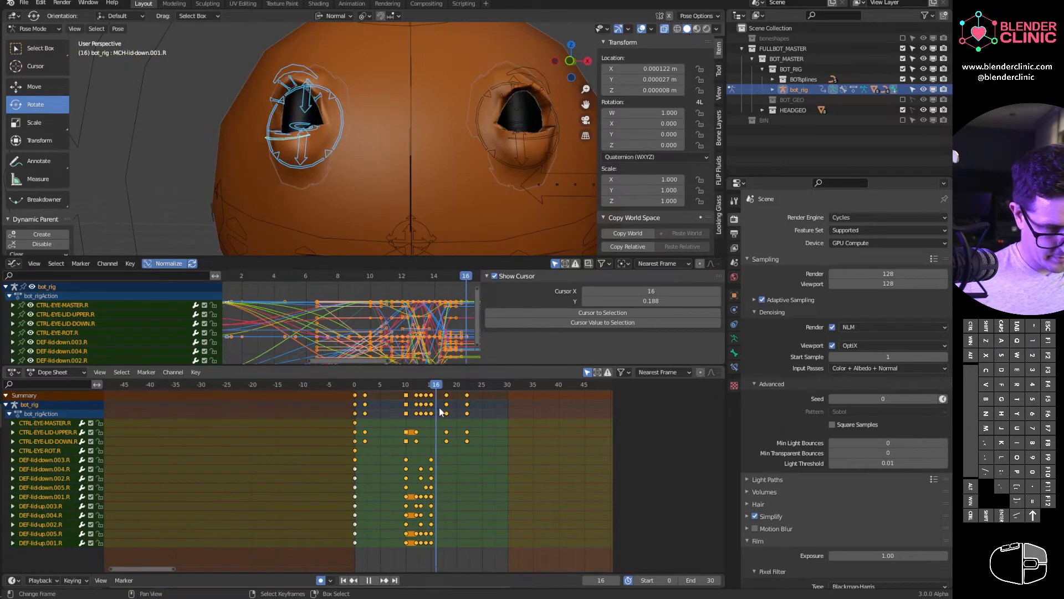
key(space)
drag(436, 396, 385, 386)
middle_drag(502, 188, 465, 181)
scroll(465, 180, down, 2)
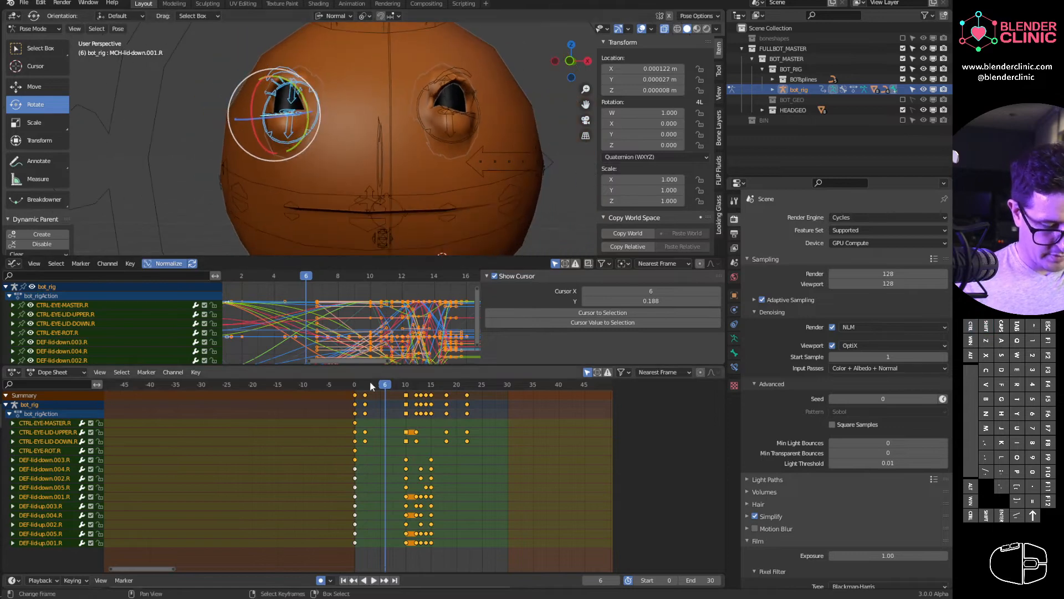
key(space)
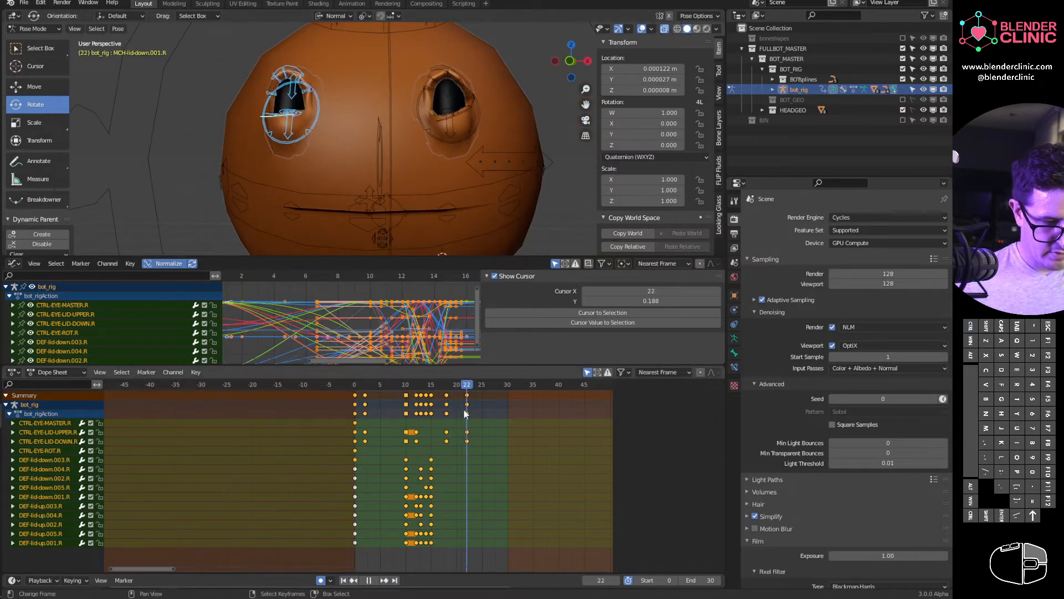
drag(465, 410, 366, 412)
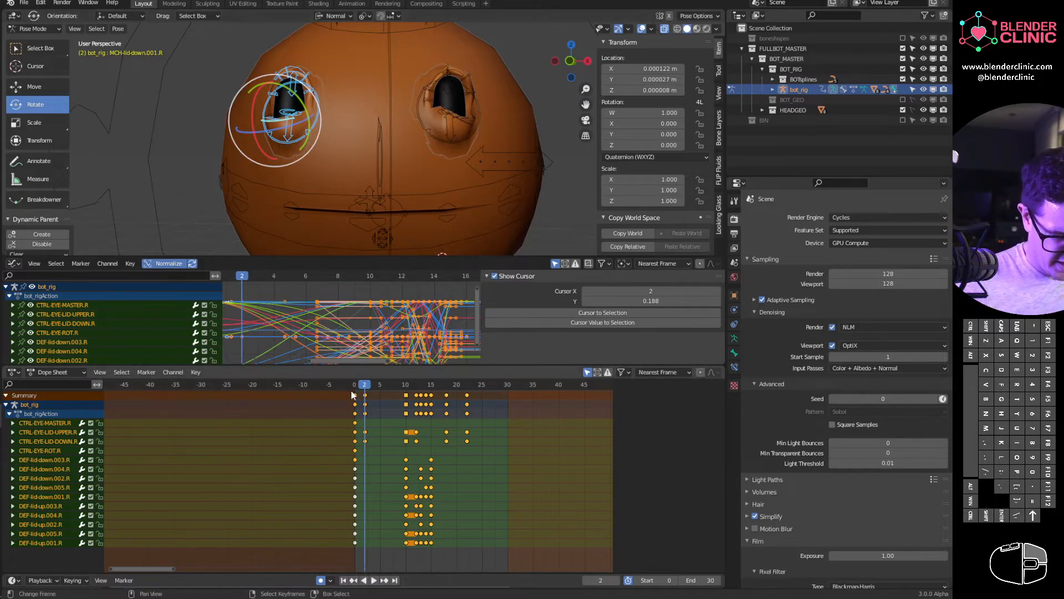
key(shift+Left)
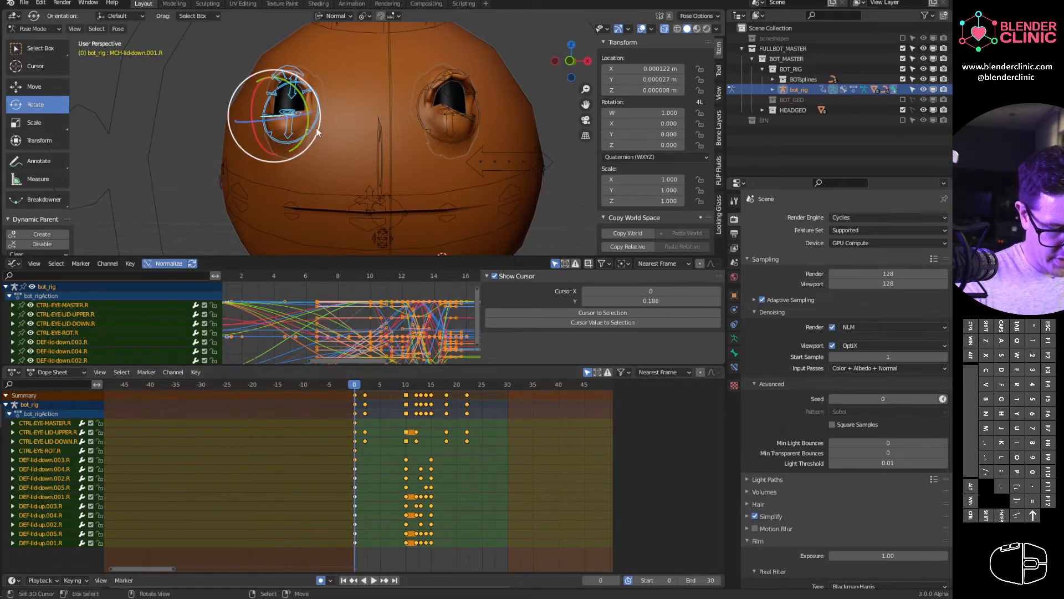
- Reselect the right eye's bones, shift their keyframes one frame earlier and play back the timing
key(a)
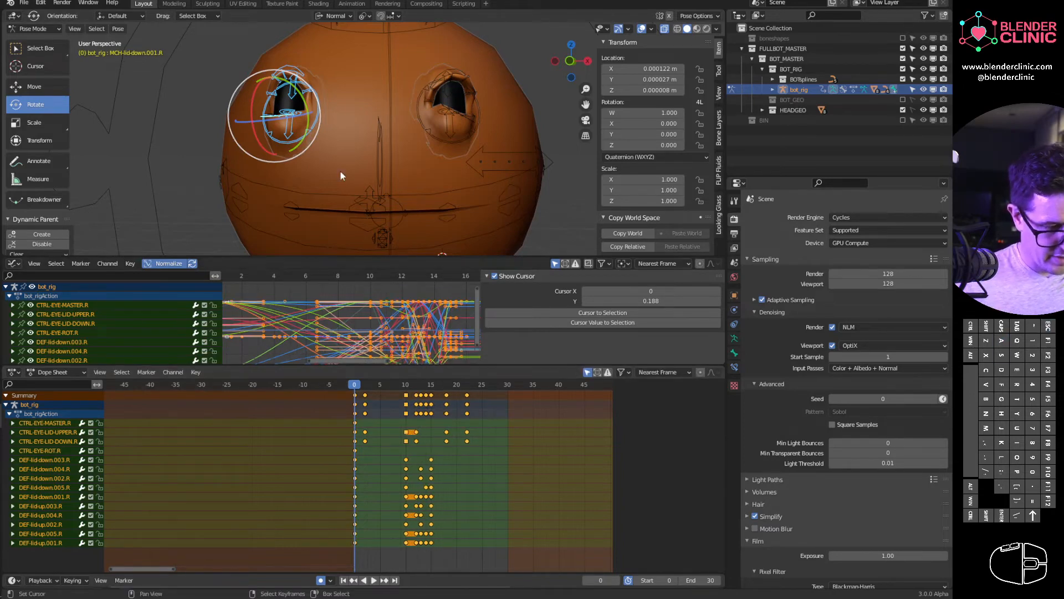
right_click(314, 114)
key(b)
drag(255, 61, 343, 156)
key(g)
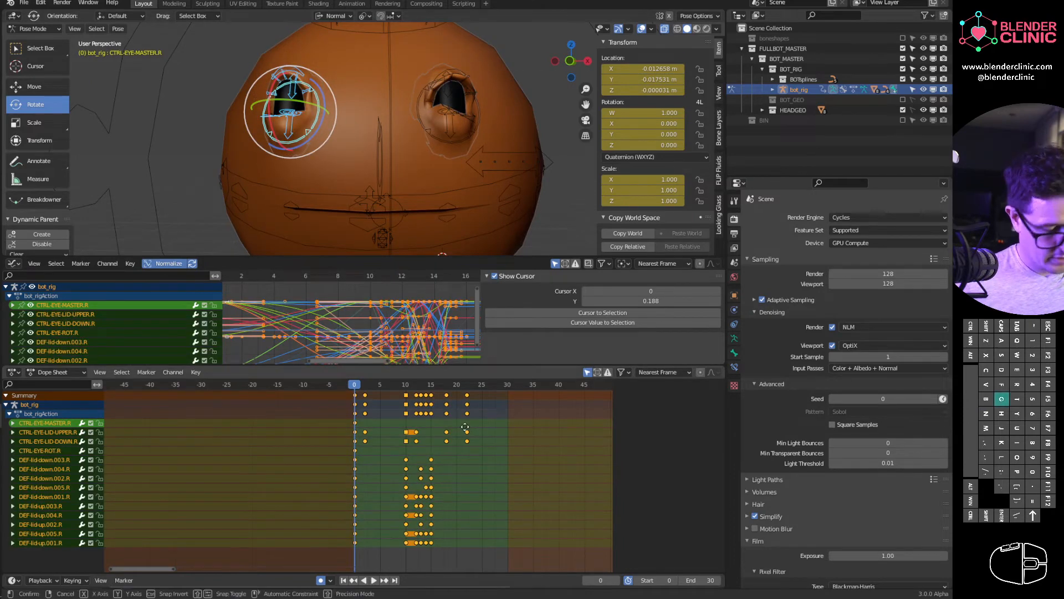
click(463, 428)
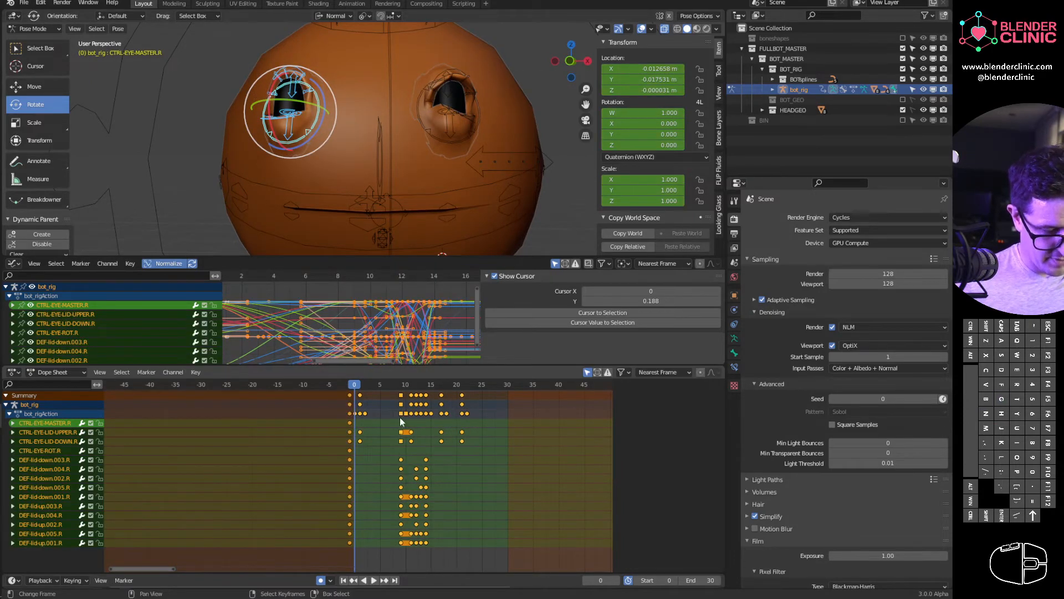
key(space)
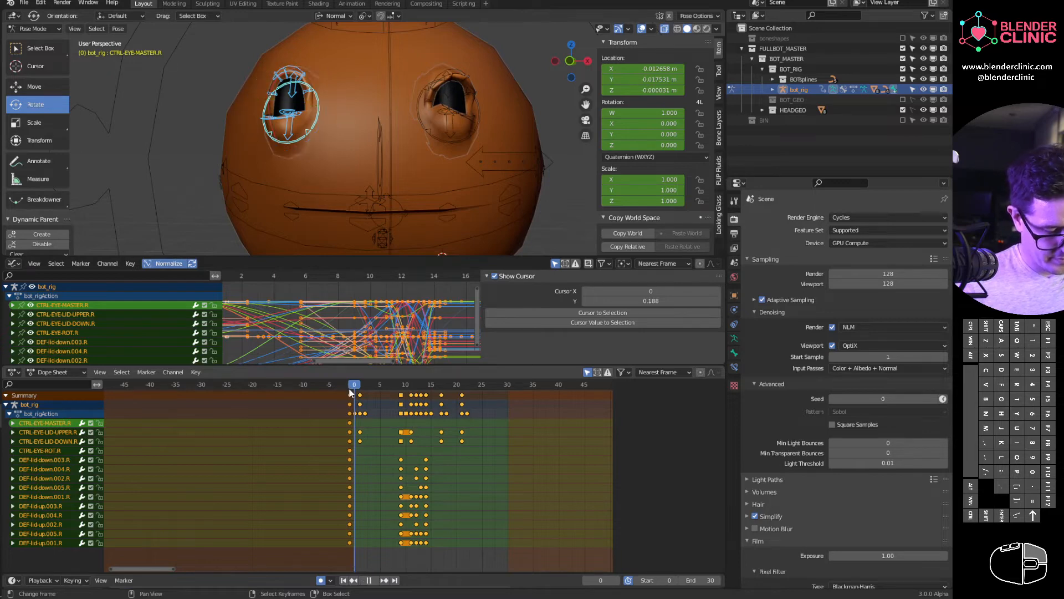
key(space)
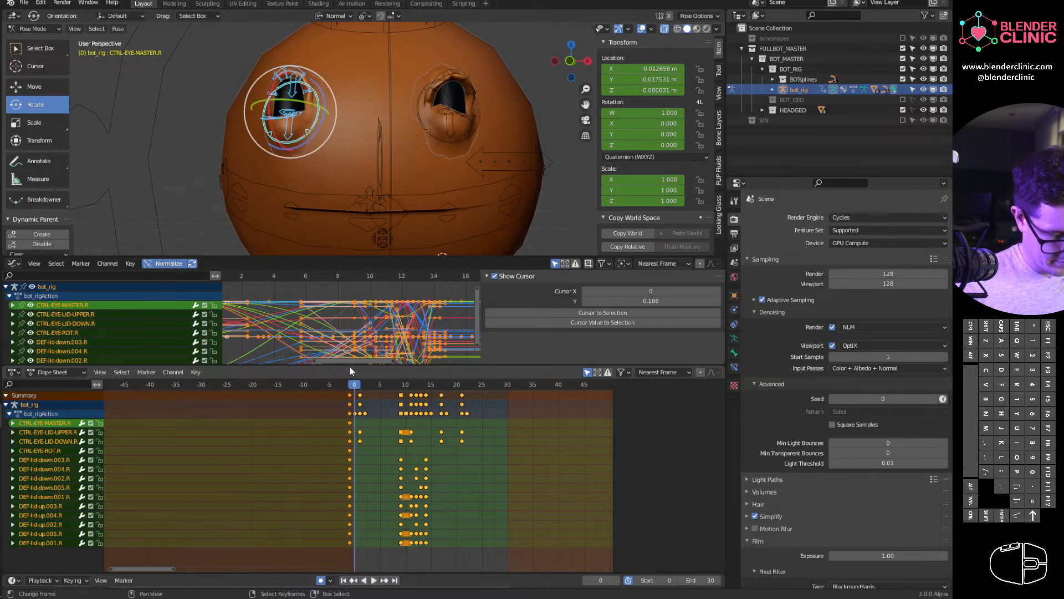
- Compress the right eye's keyframes in time so they run from frame -1 to frame 19, and play the result
key(g)
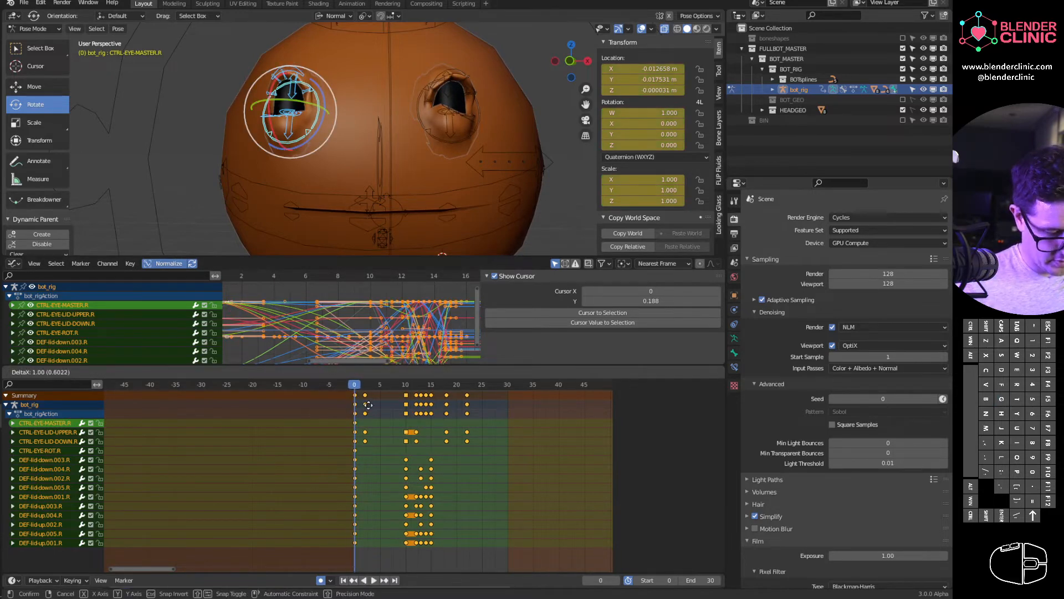
click(369, 403)
key(s)
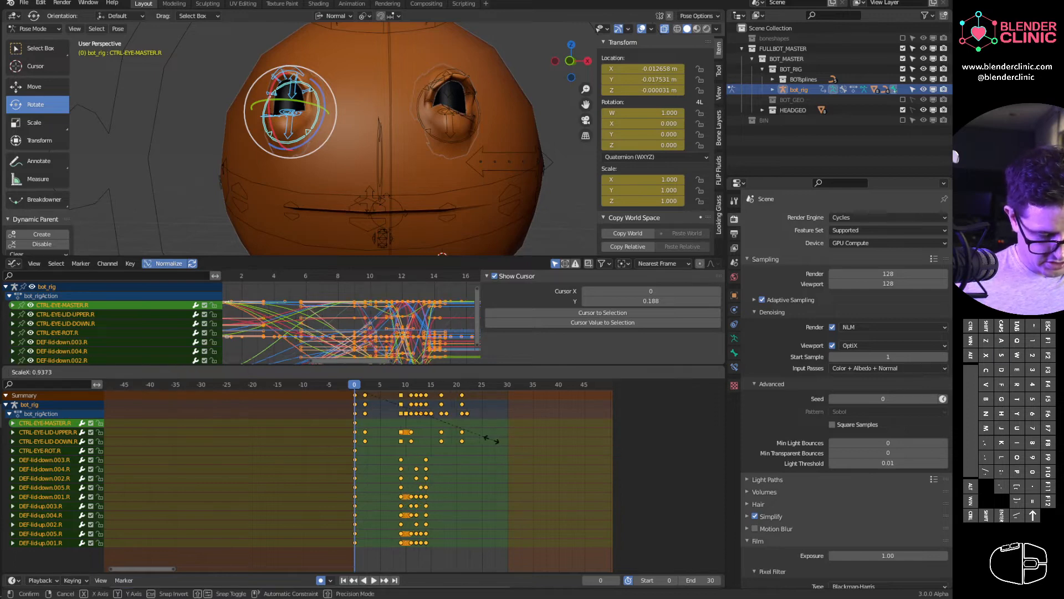
key(g)
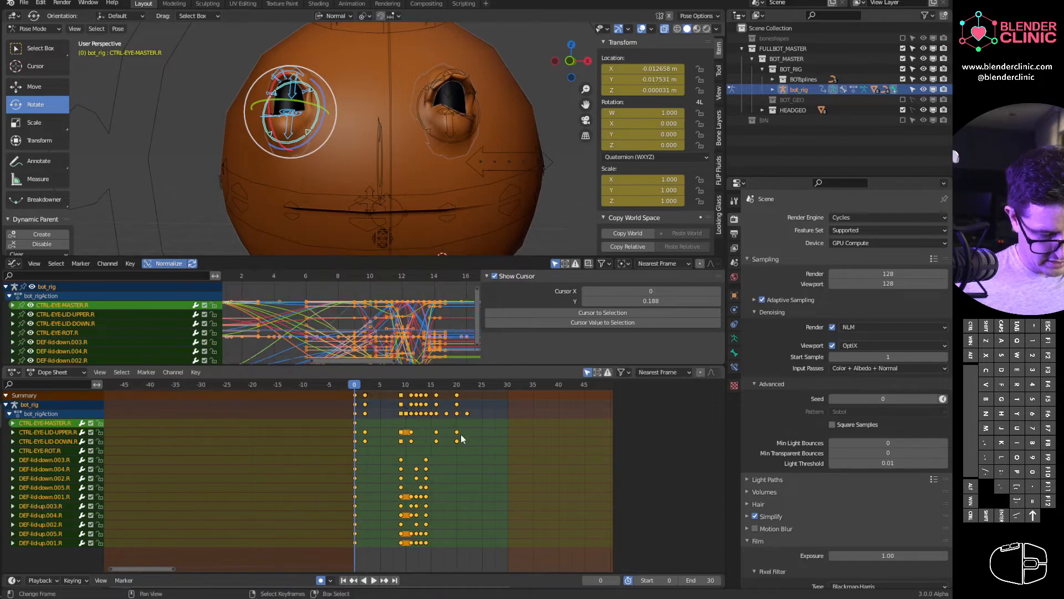
click(429, 427)
key(space)
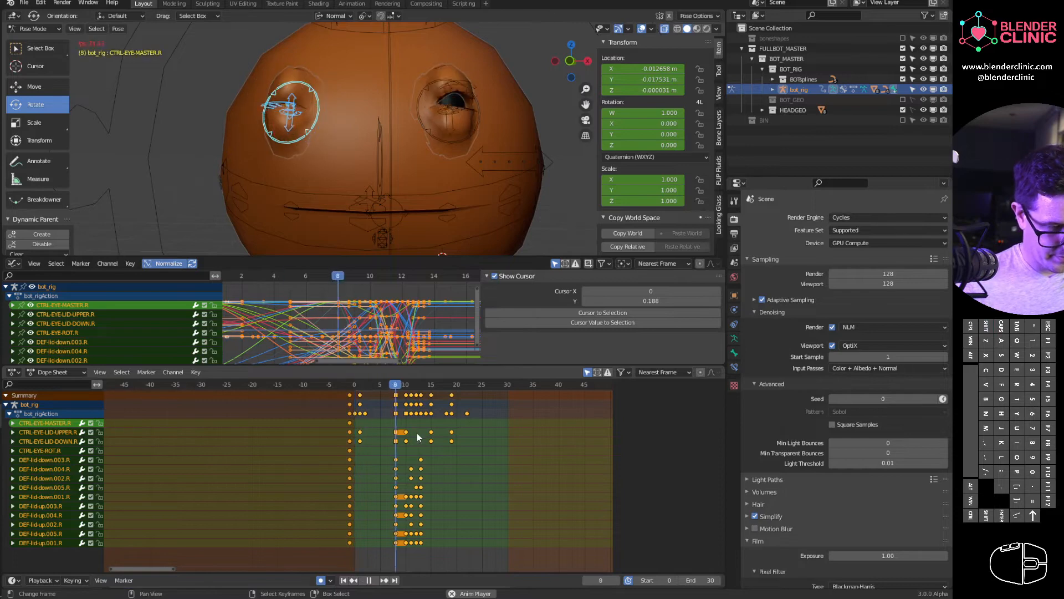
key(space)
drag(351, 389, 455, 448)
- Select the right eye's lower and upper MCH lid bones and nudge them slightly at frame 0
middle_drag(383, 178, 298, 128)
click(298, 128)
key(shift+Left)
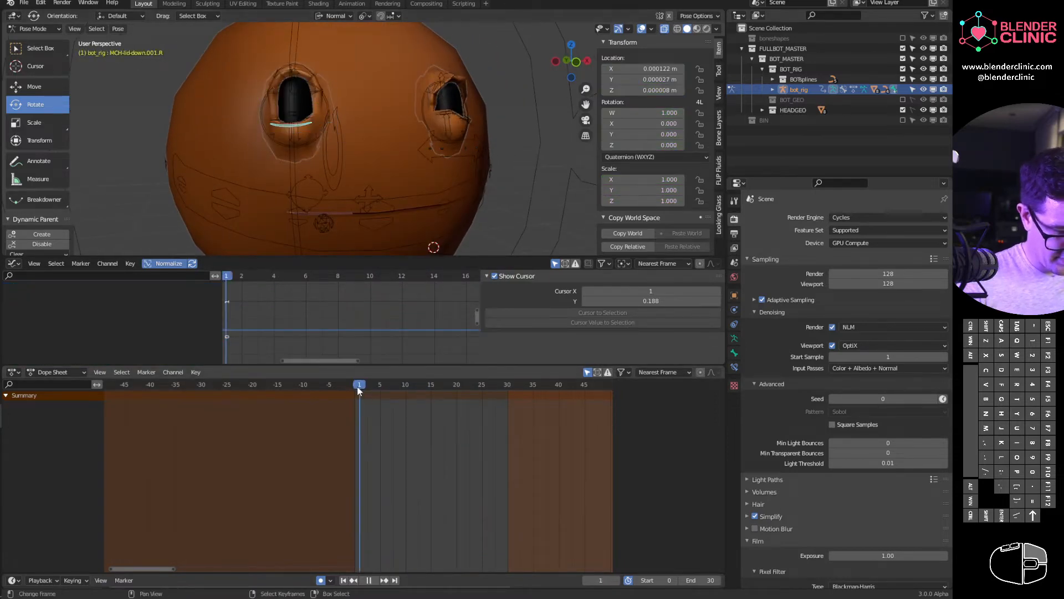
shift+right_click(306, 71)
key(g)
click(312, 78)
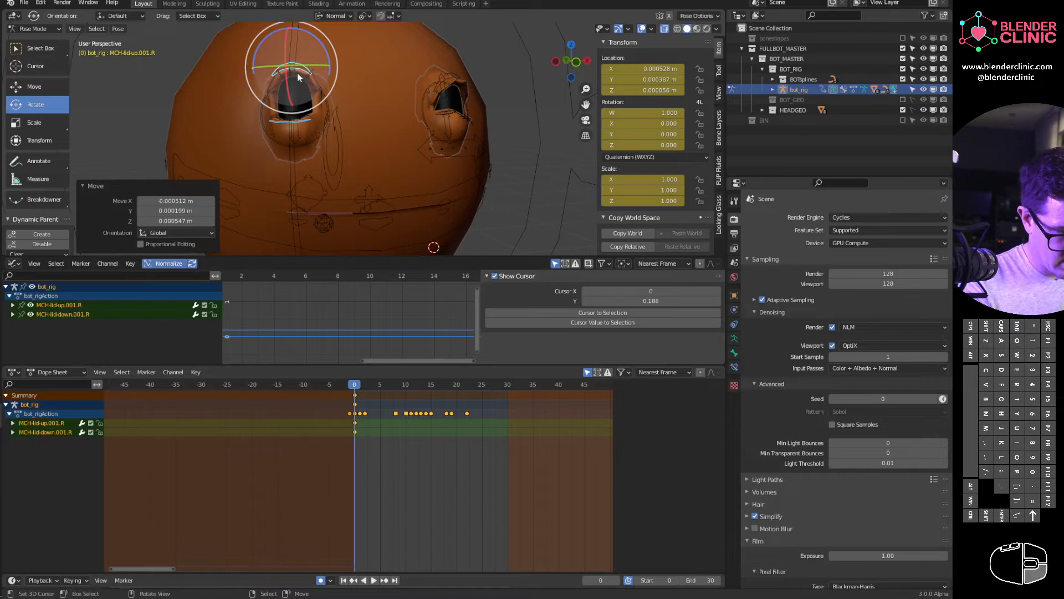
- Select all of the right eye's control and lid bones and delete their keyframes
right_click(297, 72)
shift+right_click(298, 132)
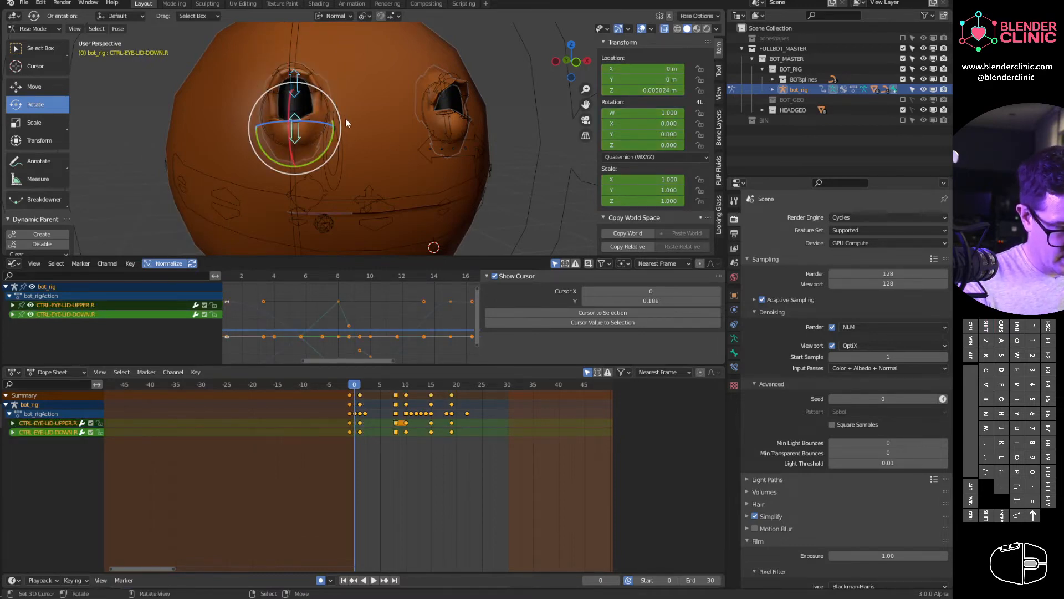
middle_drag(345, 118, 327, 155)
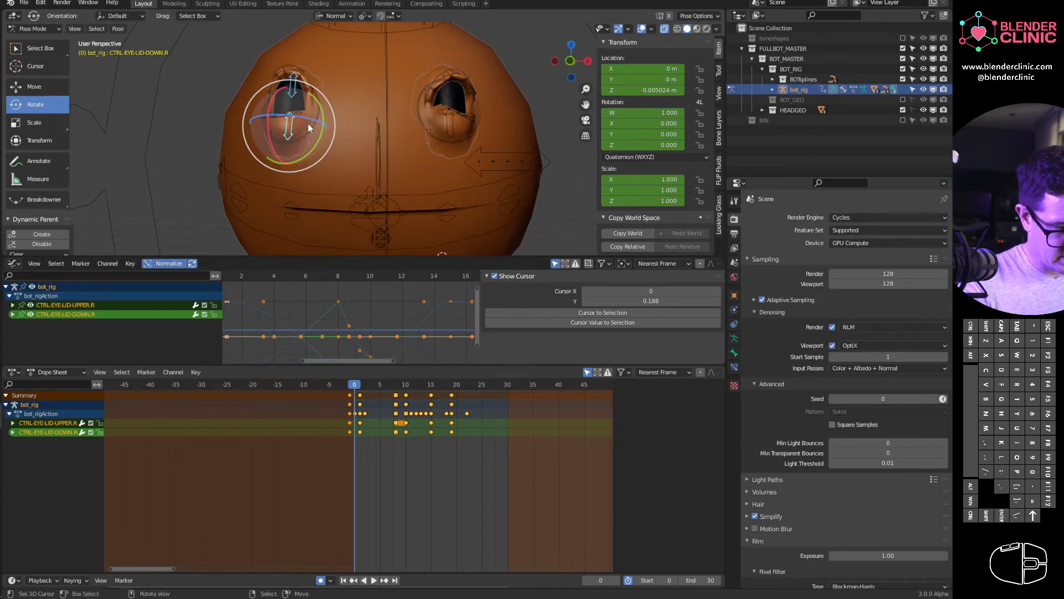
right_click(321, 153)
key(b)
drag(256, 57, 334, 166)
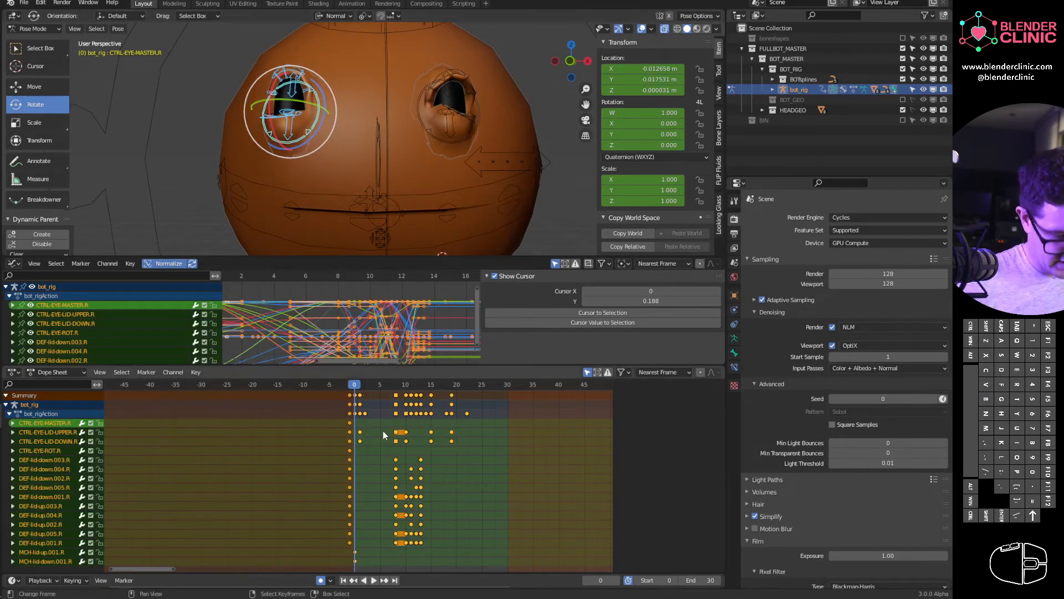
key(b)
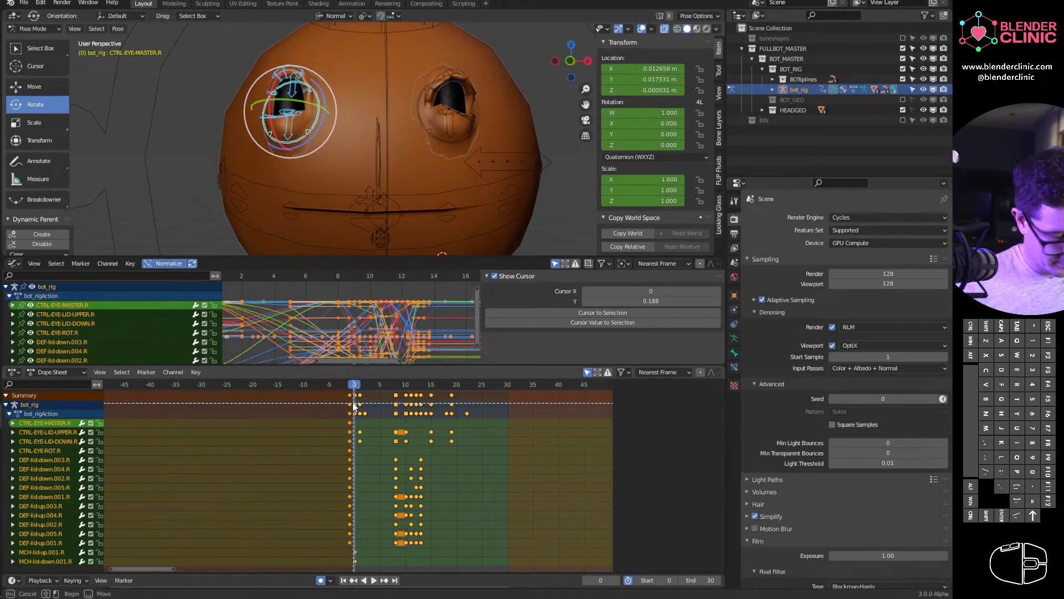
click(356, 404)
key(x)
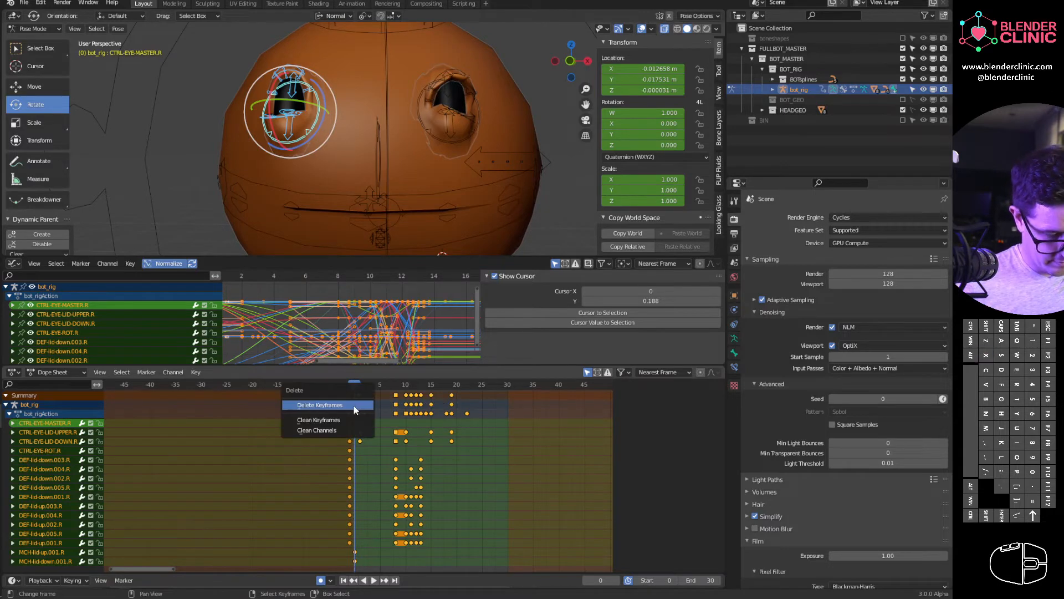
click(357, 405)
- Insert a Whole Character (Selected Bones Only) keyframe for the right eye's bones at frame 0
key(i)
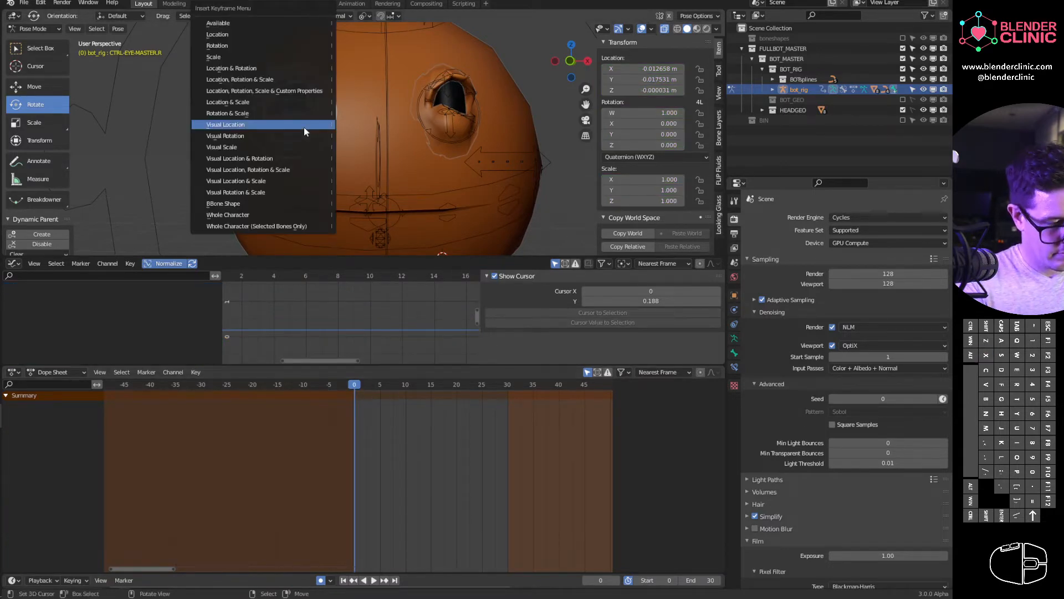
click(289, 226)
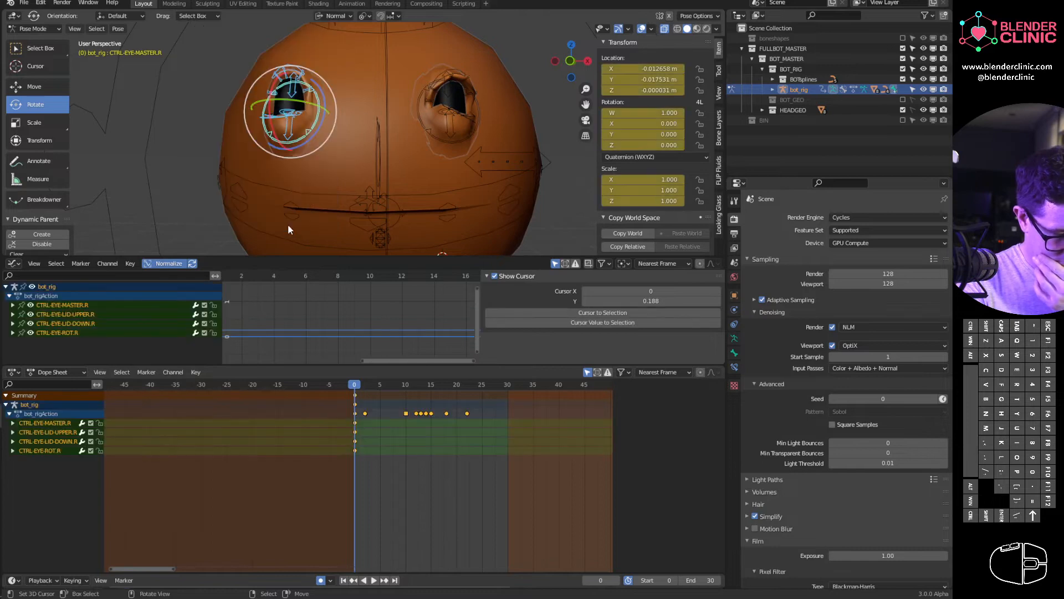
- Insert a Whole Character keyframe for the robot rig at frame 0
mouse_move(311, 131)
middle_down()
mouse_move(341, 158)
mouse_move(325, 145)
middle_up()
key(i)
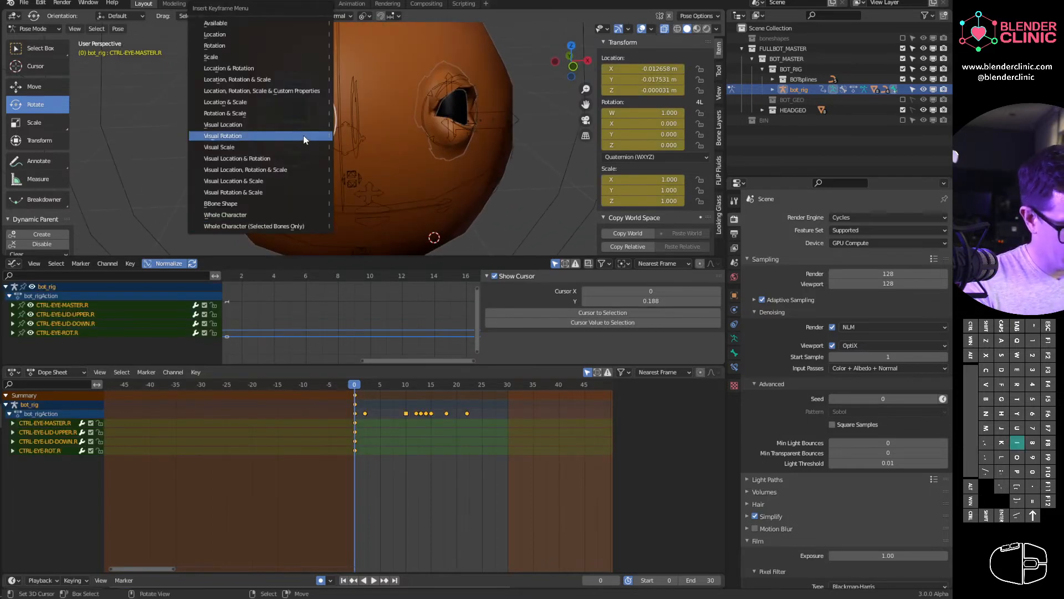
click(279, 217)
middle_drag(300, 133, 348, 131)
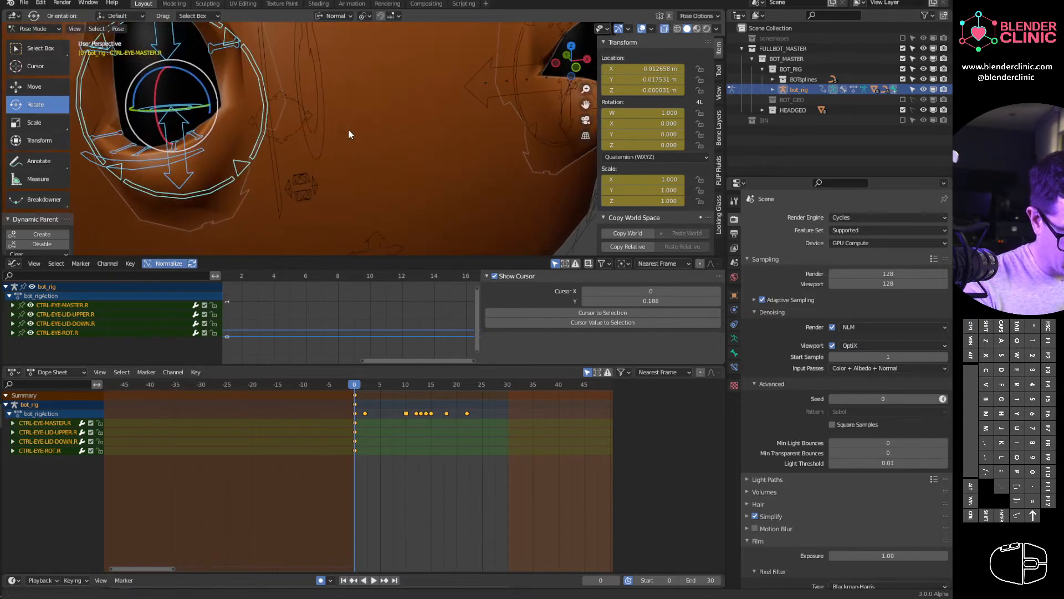
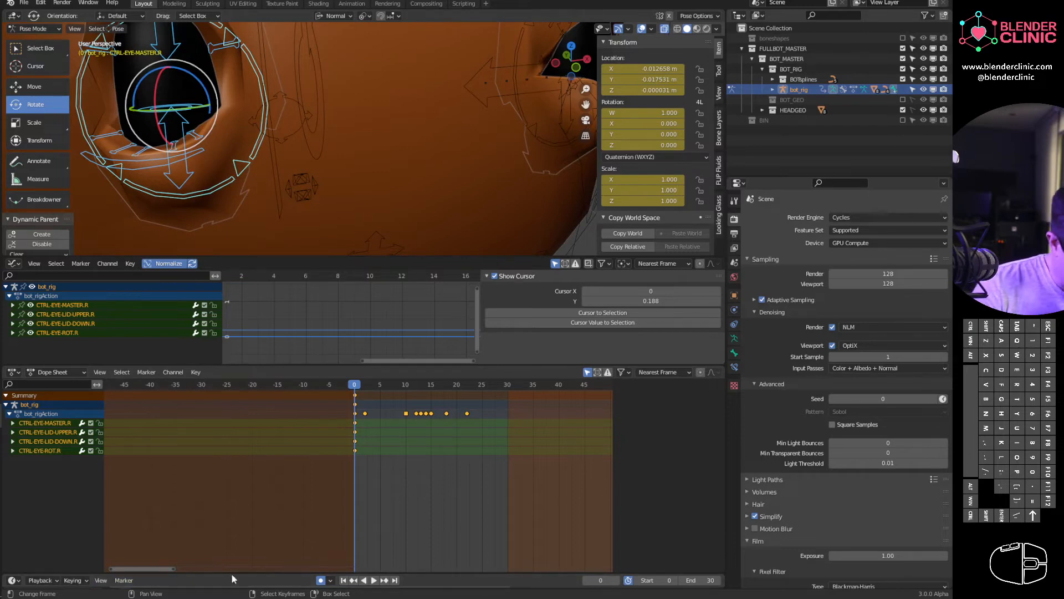
- Check the active keying set options and select all of the rig's bones to review their keyframes
click(85, 582)
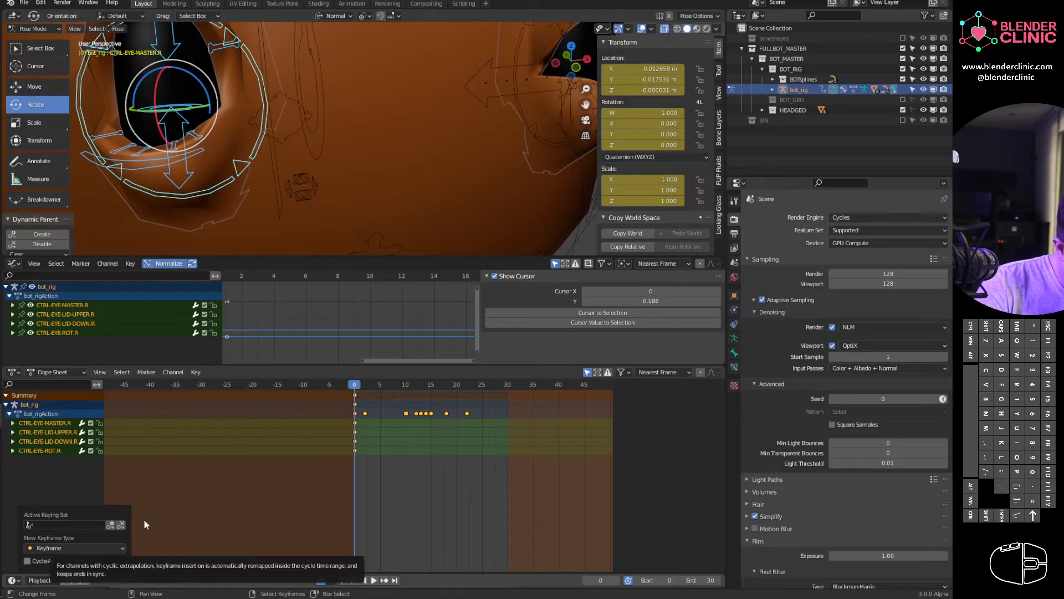
click(200, 138)
key(a)
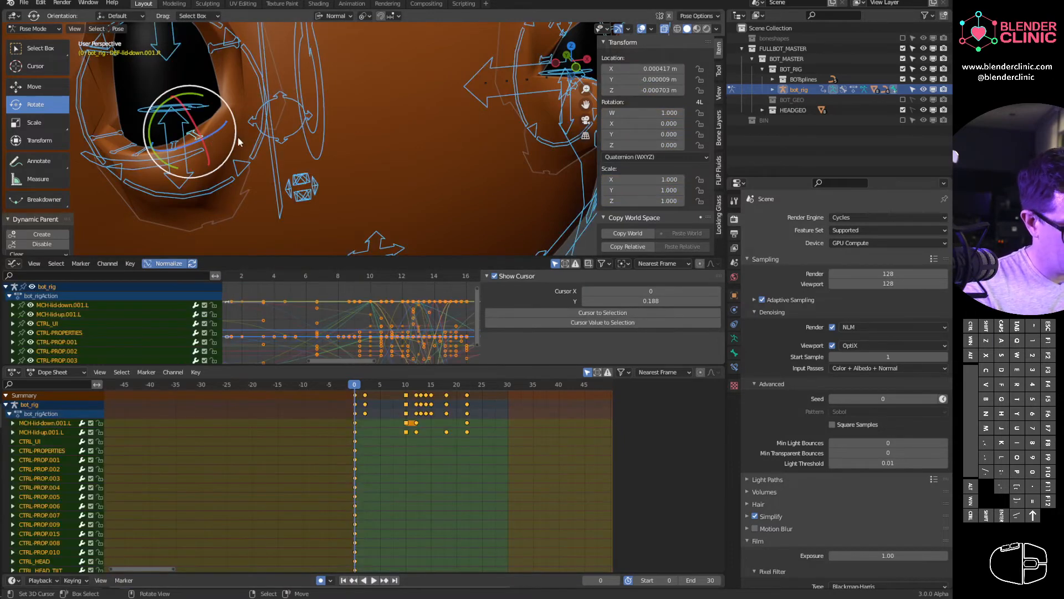
scroll(386, 127, down, 5)
- Box-select all of the right eye's bones and move them slightly at frame 0
click(274, 96)
key(g)
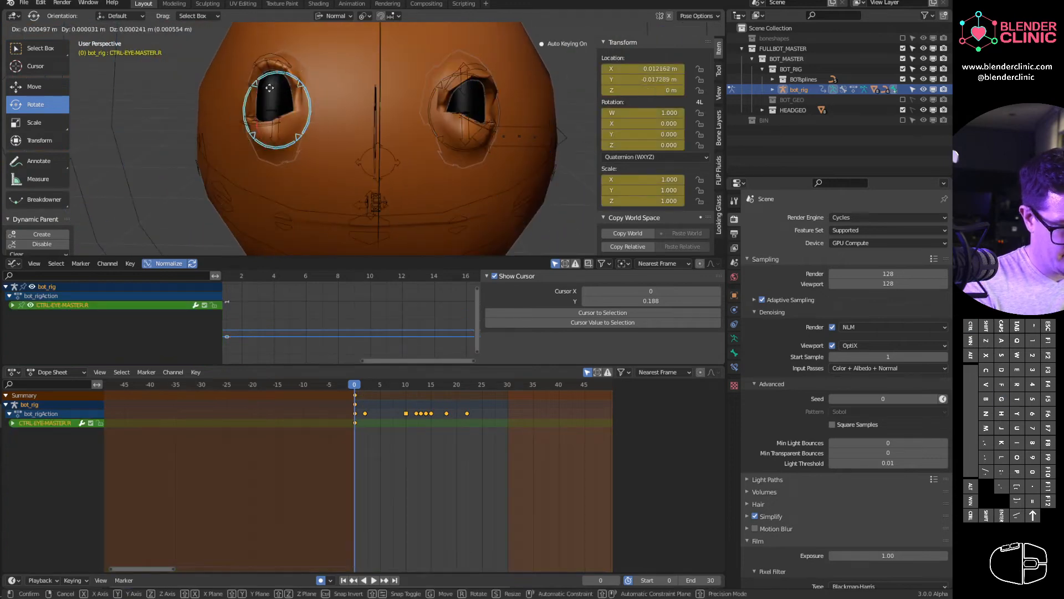
right_click(275, 95)
key(b)
drag(222, 46, 331, 172)
key(g)
click(305, 140)
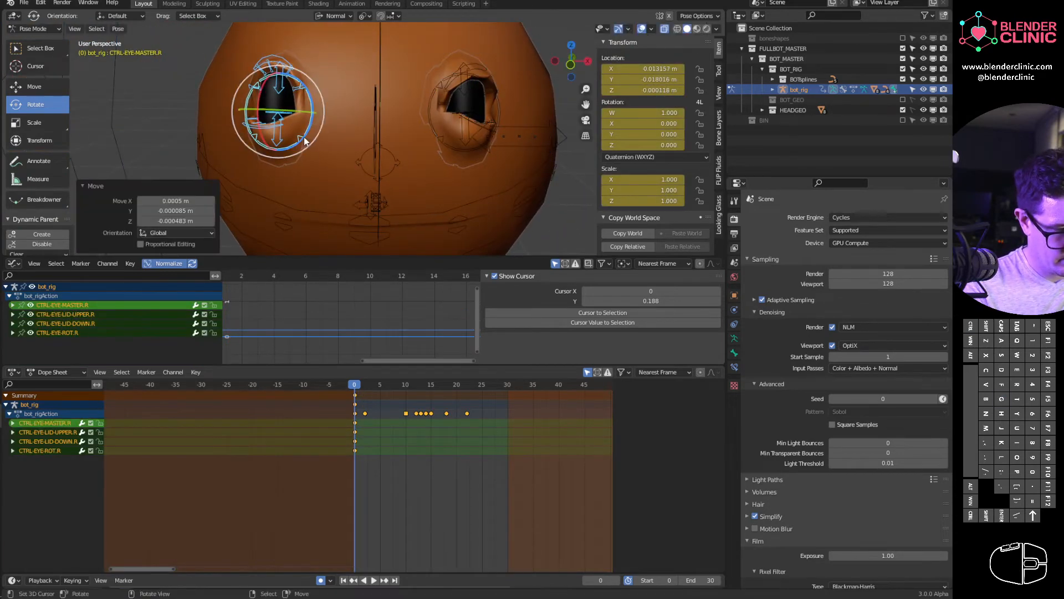
- Nudge the right eye's middle and inner lower-lid deform bones, including DEF-lid-down.003.R and DEF-lid-down.002.R, slightly at frame 0
click(271, 126)
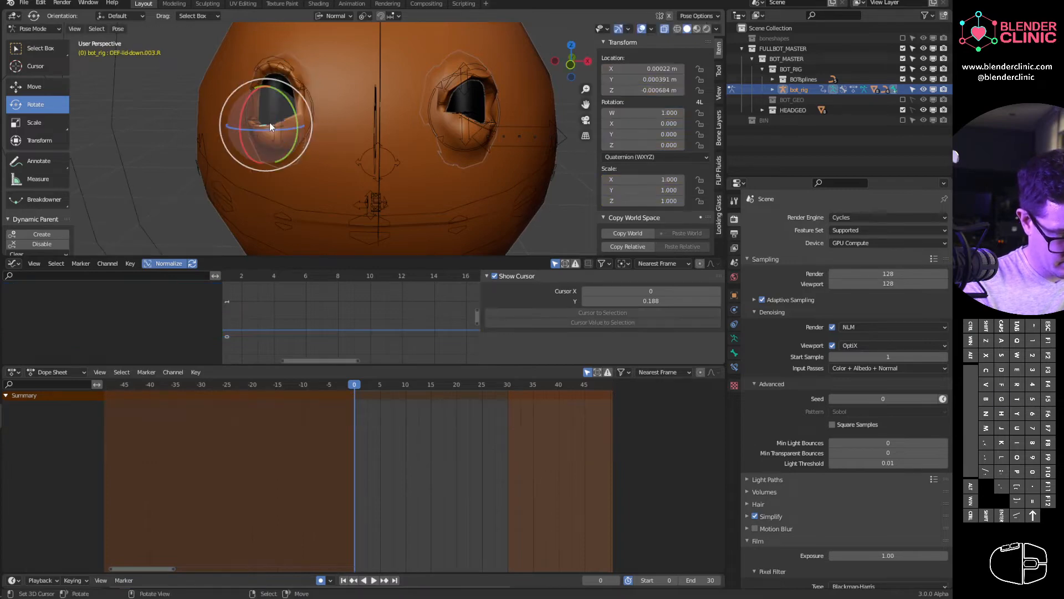
key(g)
click(272, 127)
click(279, 123)
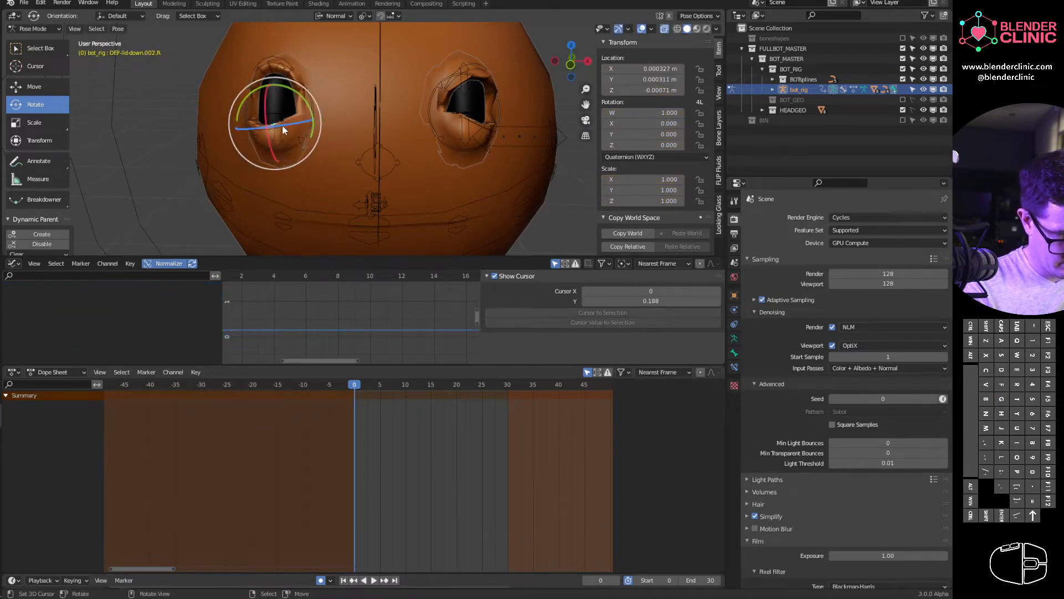
key(g)
click(279, 123)
middle_drag(297, 142, 300, 136)
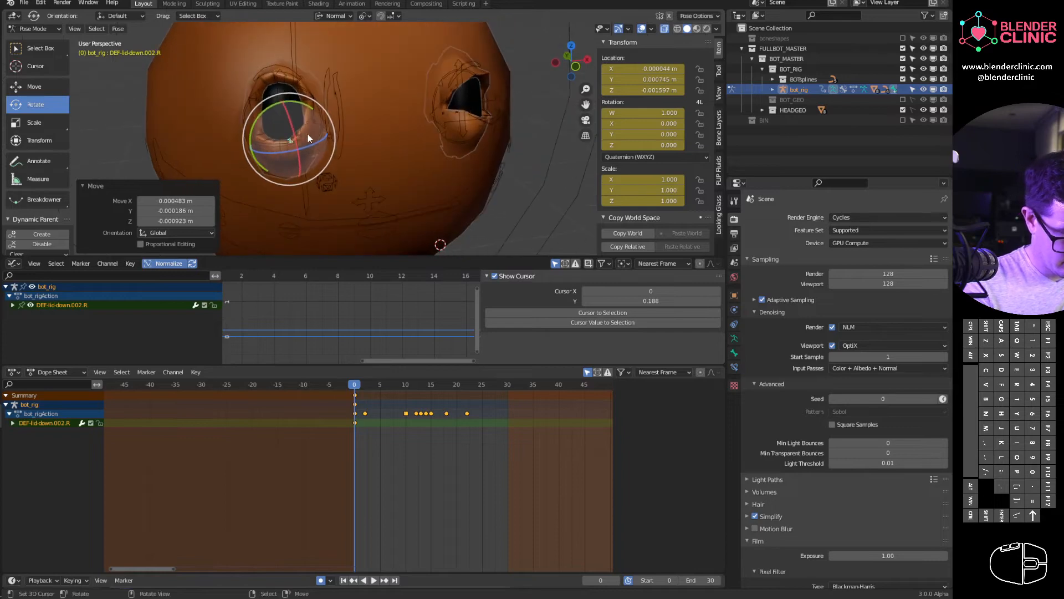
key(g)
click(299, 135)
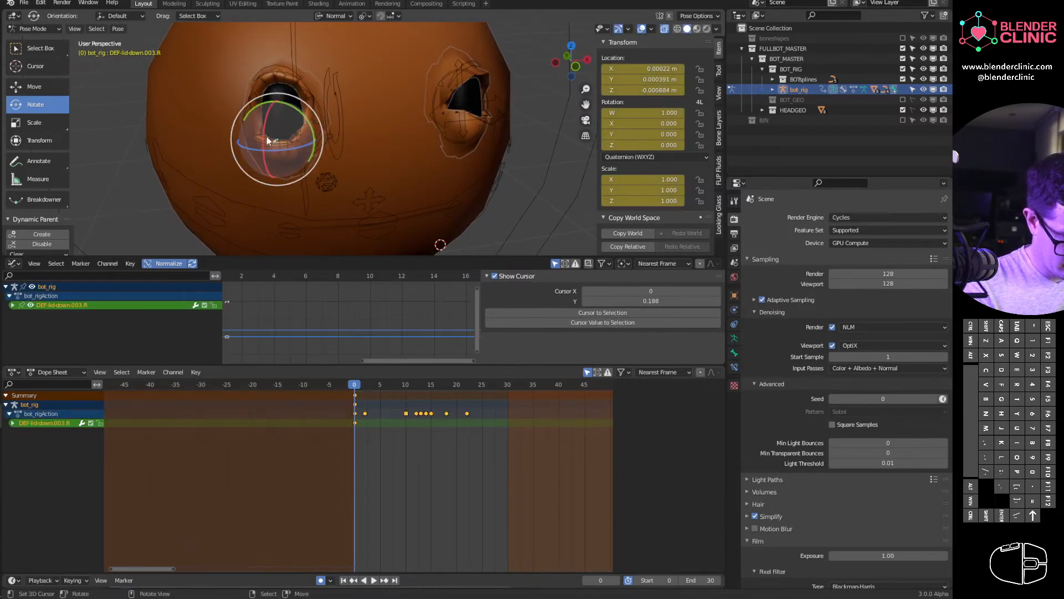
- Nudge the lower-lid deform bones from DEF-lid-down.003.R out to DEF-lid-down.005.R slightly at frame 0
click(272, 137)
key(g)
click(270, 138)
right_click(259, 137)
key(g)
click(268, 129)
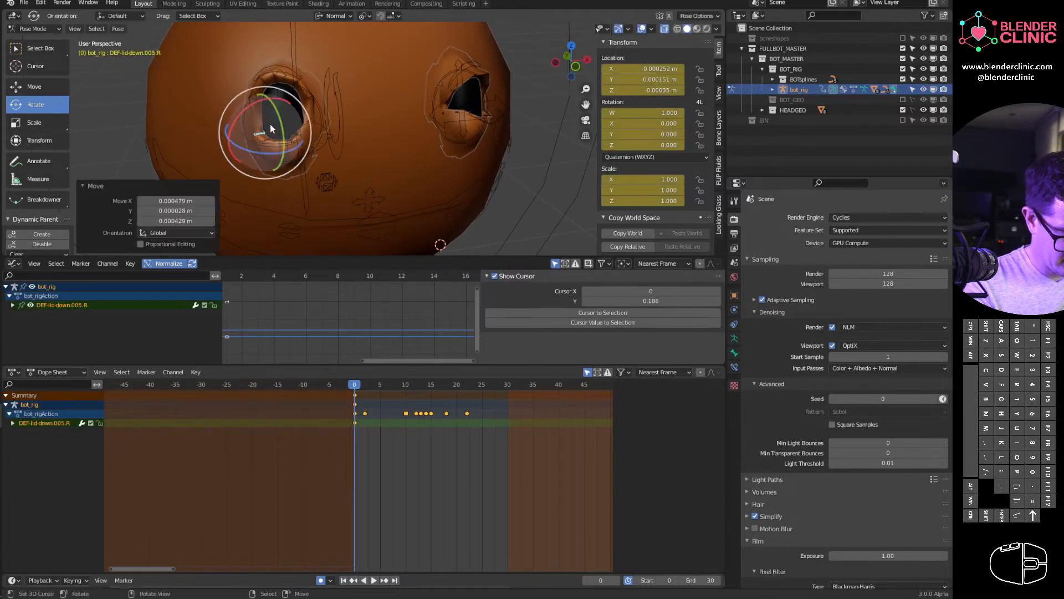
- Nudge the right eye's outer upper-lid bones, including DEF-lid-up.004.R, slightly at frame 0
right_click(269, 77)
key(g)
click(275, 77)
right_click(253, 95)
key(g)
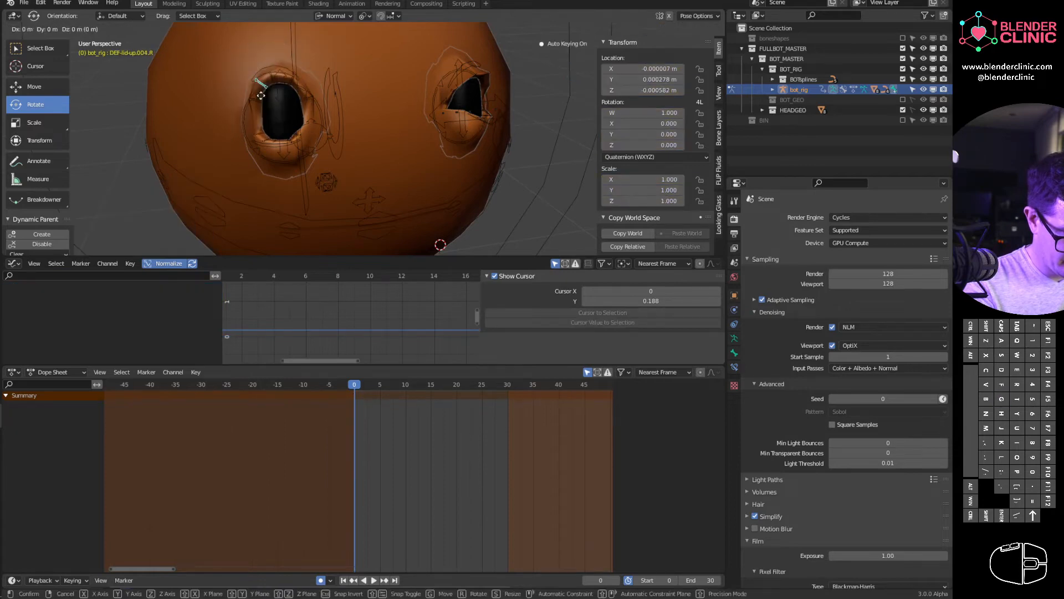
click(260, 100)
right_click(260, 97)
key(g)
click(270, 82)
- Nudge DEF-lid-up.003.R, DEF-lid-up.002.R and the innermost upper-lid bone of the right eye slightly at frame 0
right_click(272, 79)
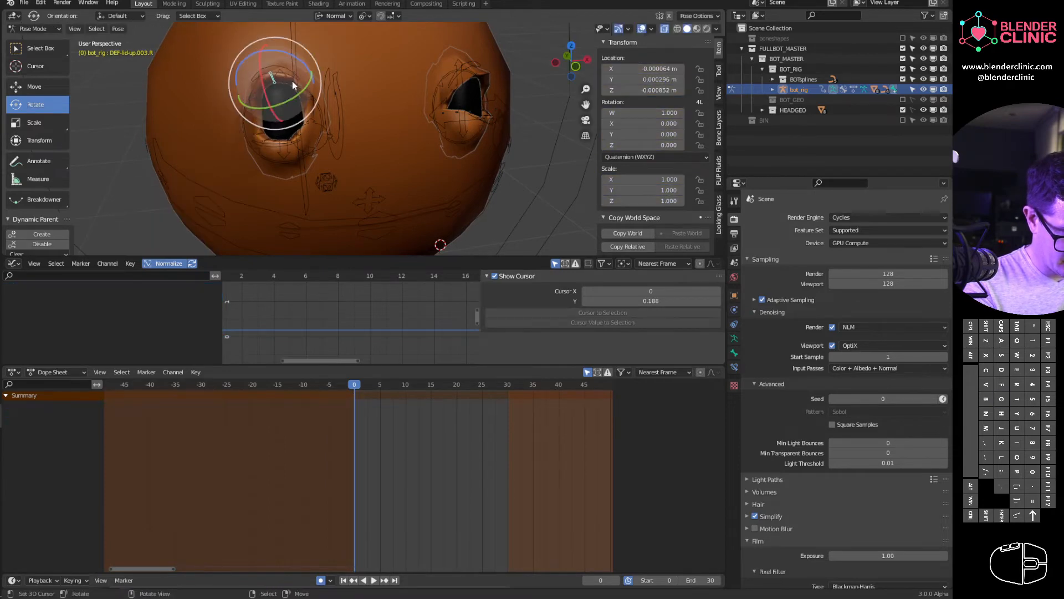
key(g)
click(292, 84)
right_click(295, 83)
key(g)
click(304, 93)
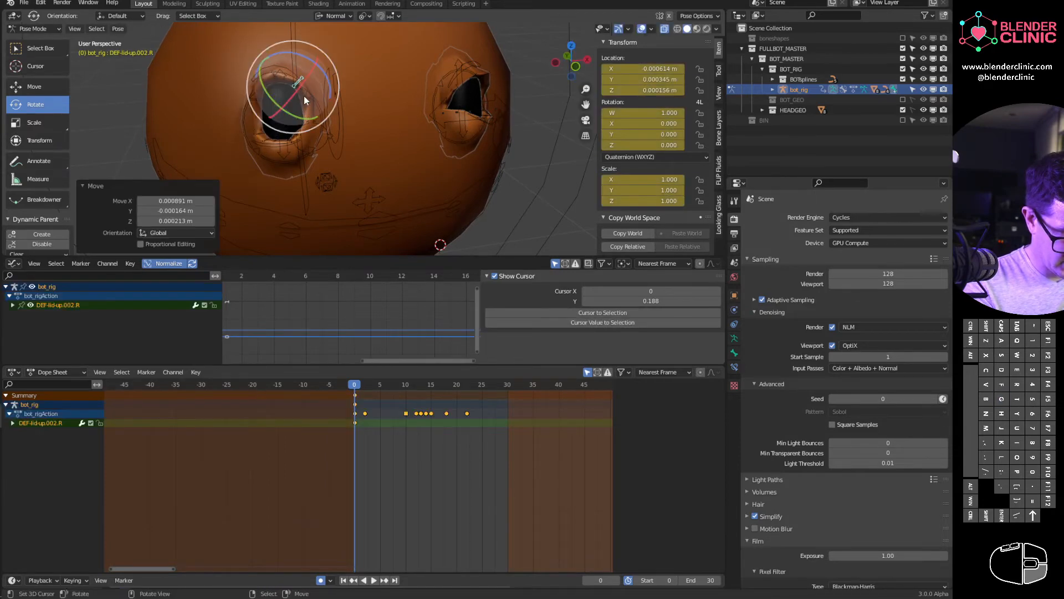
right_click(315, 98)
key(g)
click(305, 93)
- Nudge the CTRL-EYE-MASTER.R and CTRL-EYE-LID-UPPER.R control bones slightly at frame 0
right_click(303, 91)
middle_drag(299, 91, 308, 89)
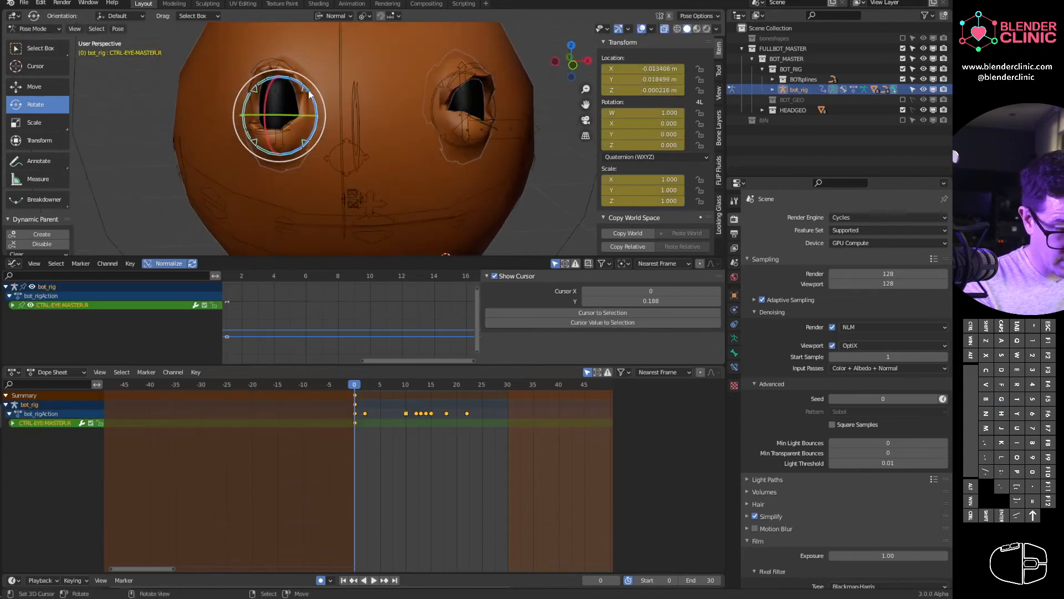
key(g)
click(319, 92)
middle_drag(274, 144, 282, 133)
right_drag(282, 134, 282, 133)
right_click(281, 78)
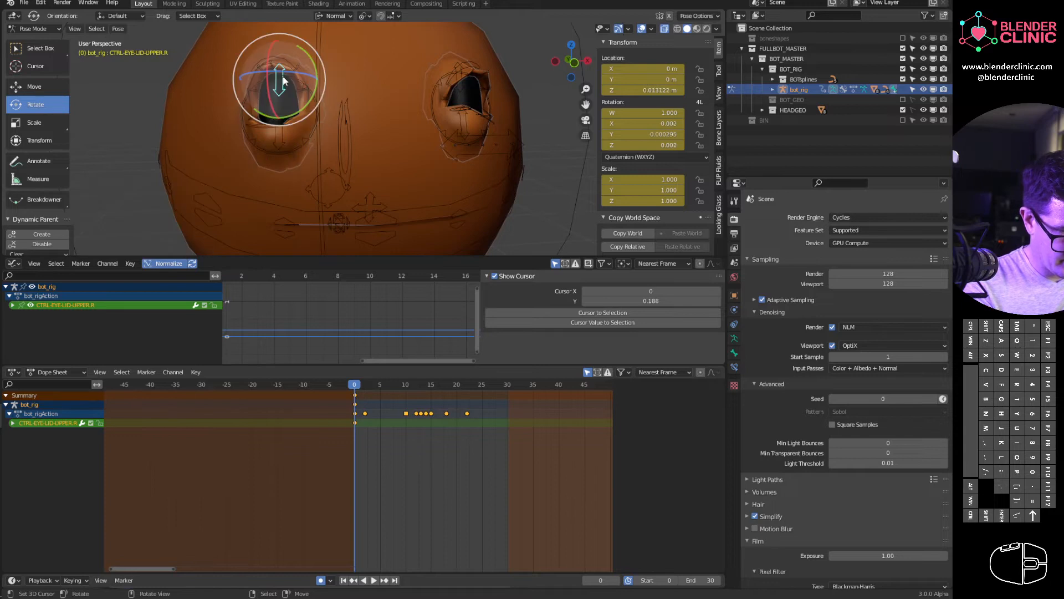
key(g)
click(282, 80)
- Select all of the right eye's bones, paste the copied keyframes flipped at frame 0, and play the animation
right_click(281, 89)
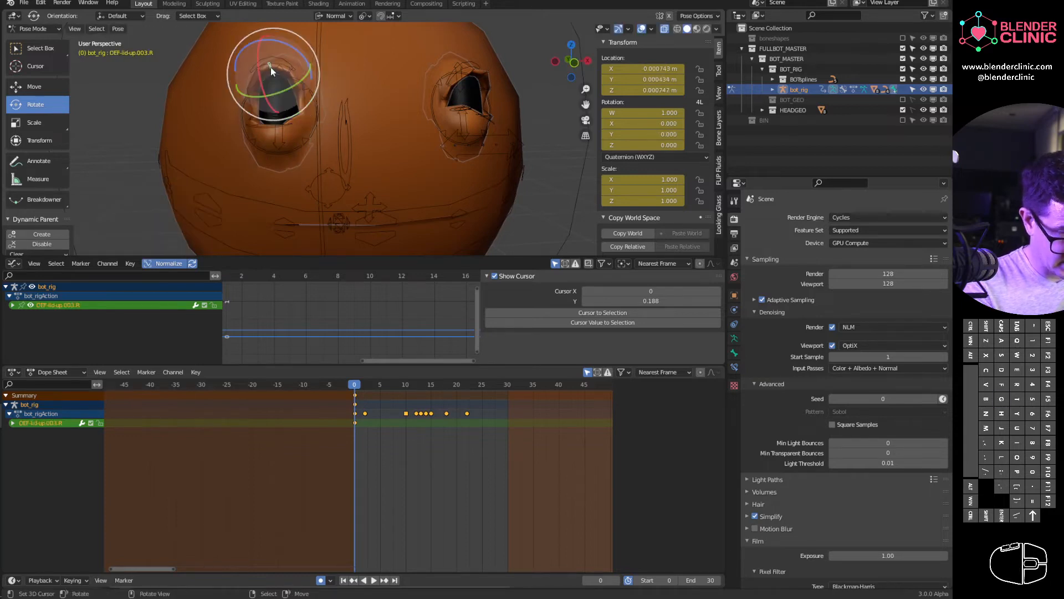
right_click(264, 90)
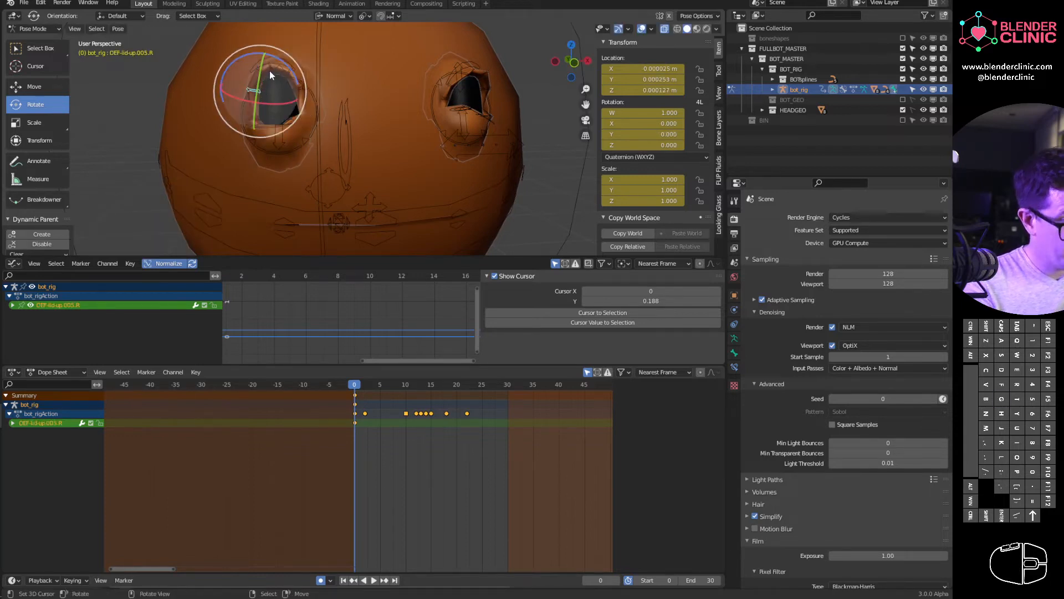
drag(224, 42, 314, 156)
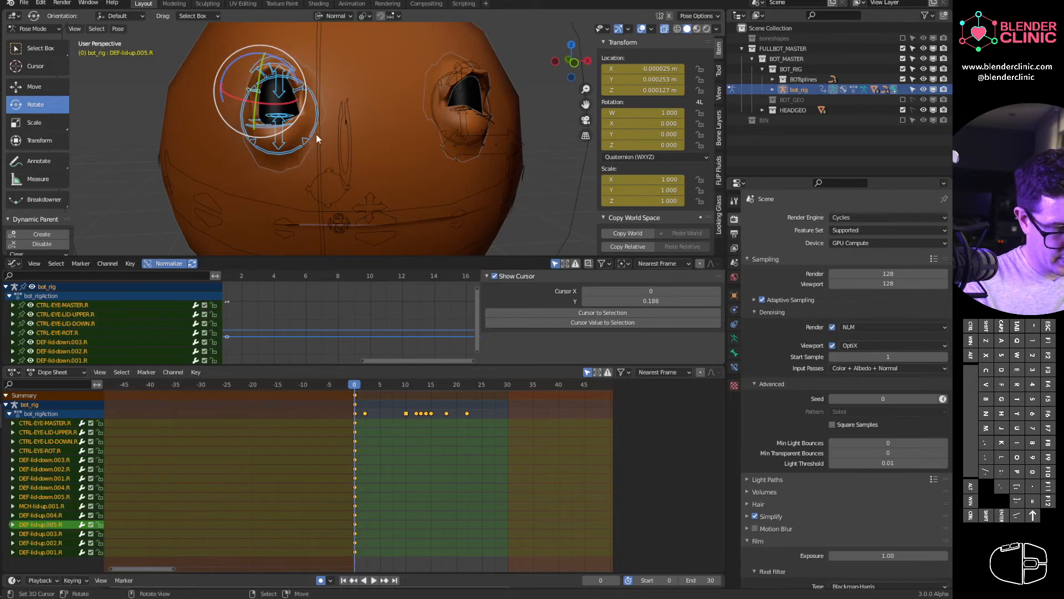
click(196, 372)
mouse_move(199, 386)
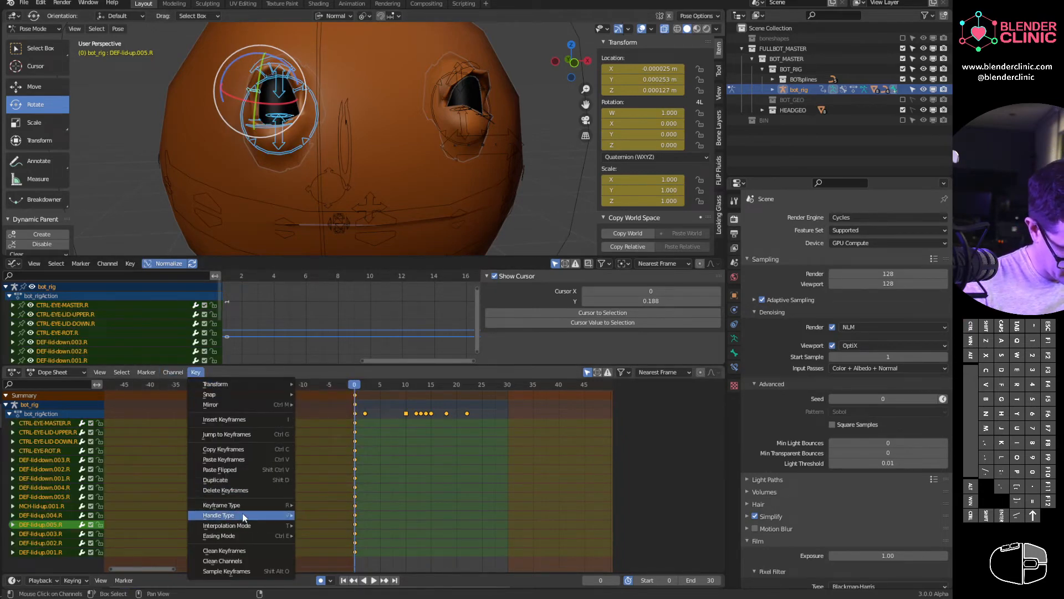
click(245, 470)
key(space)
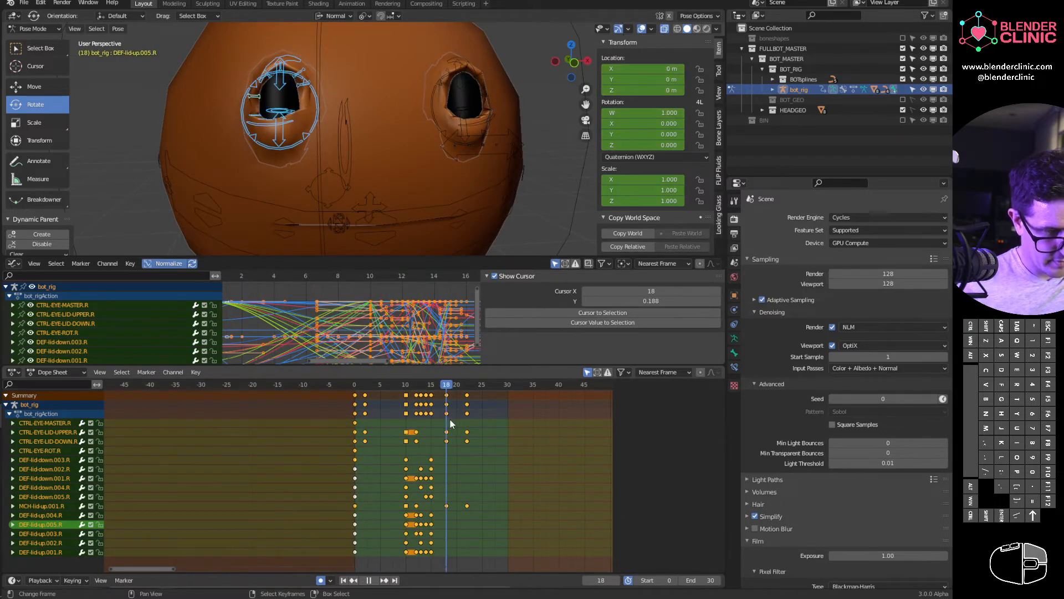
key(space)
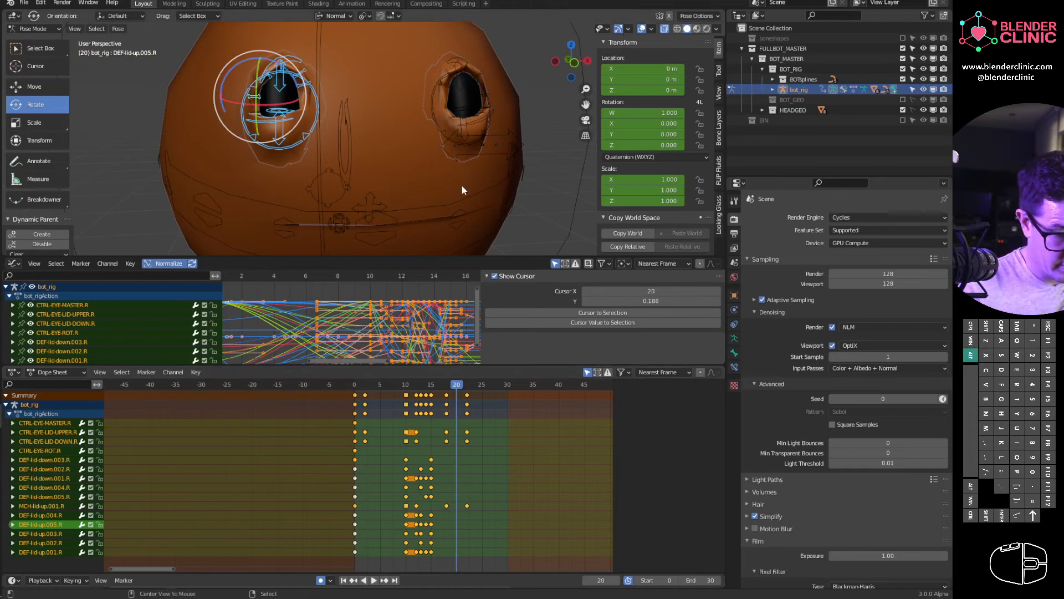
- Compare the MCH-lid-down.001 bones of both eyes and nudge MCH-lid-down.001.R slightly at frame 0 to key it
right_click(269, 120)
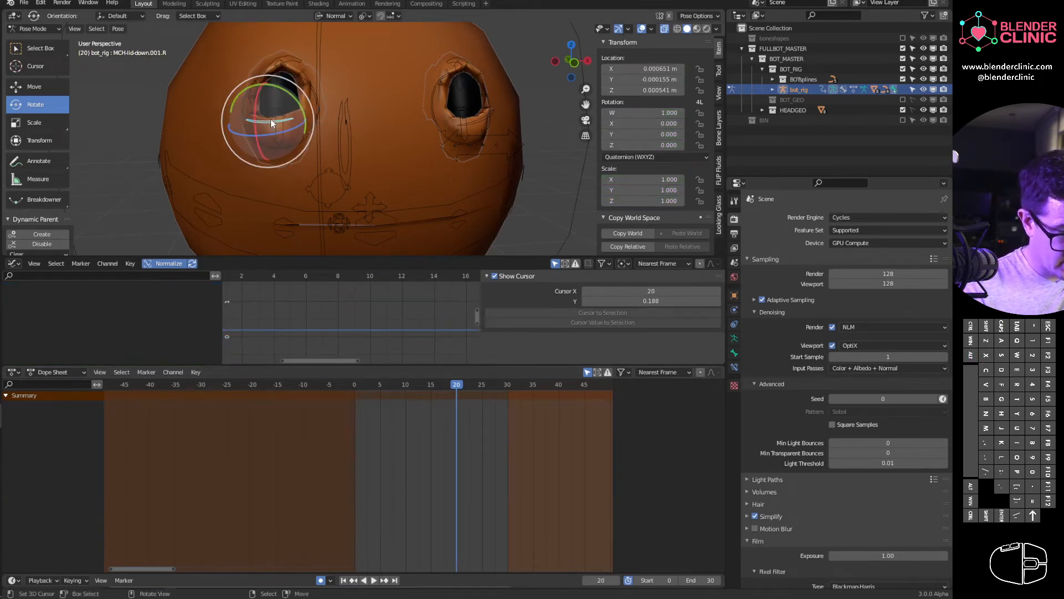
right_click(484, 126)
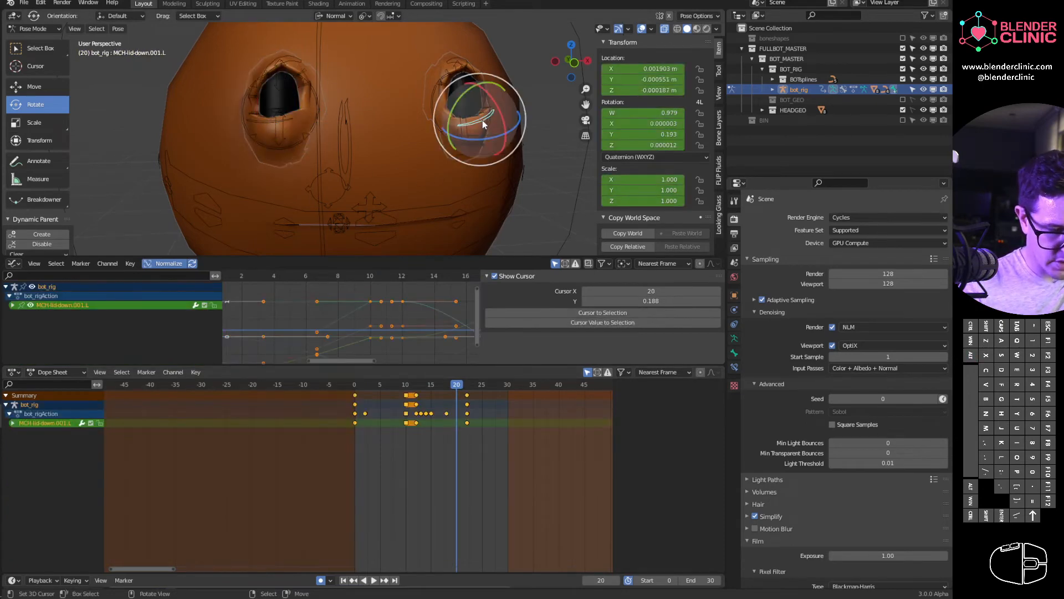
right_click(270, 128)
click(353, 385)
key(g)
click(311, 136)
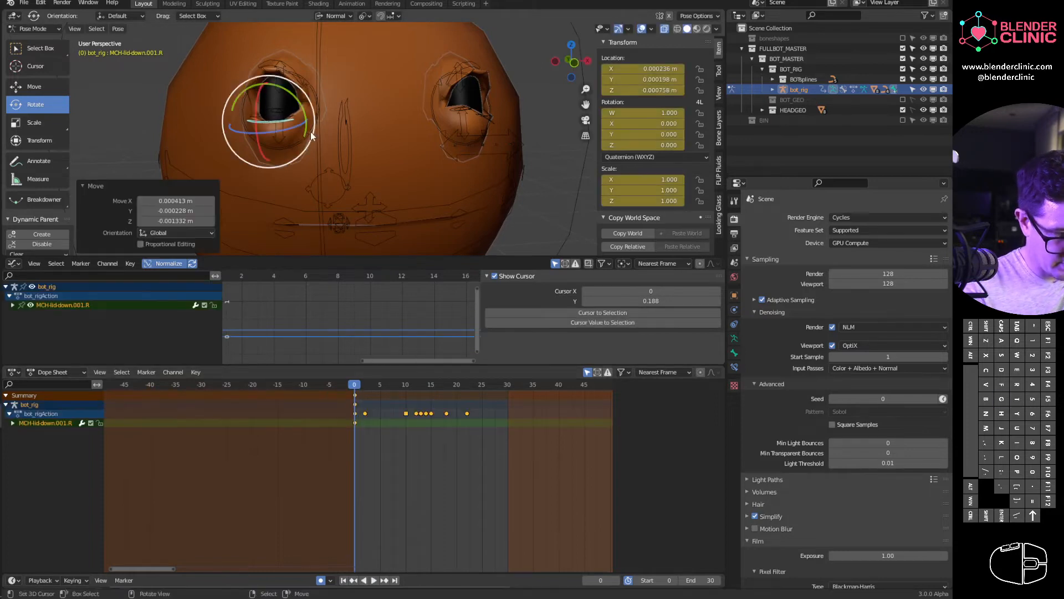
- Copy the keyframes of MCH-lid-down.001.L and paste them flipped onto MCH-lid-down.001.R at frame 0
right_click(483, 119)
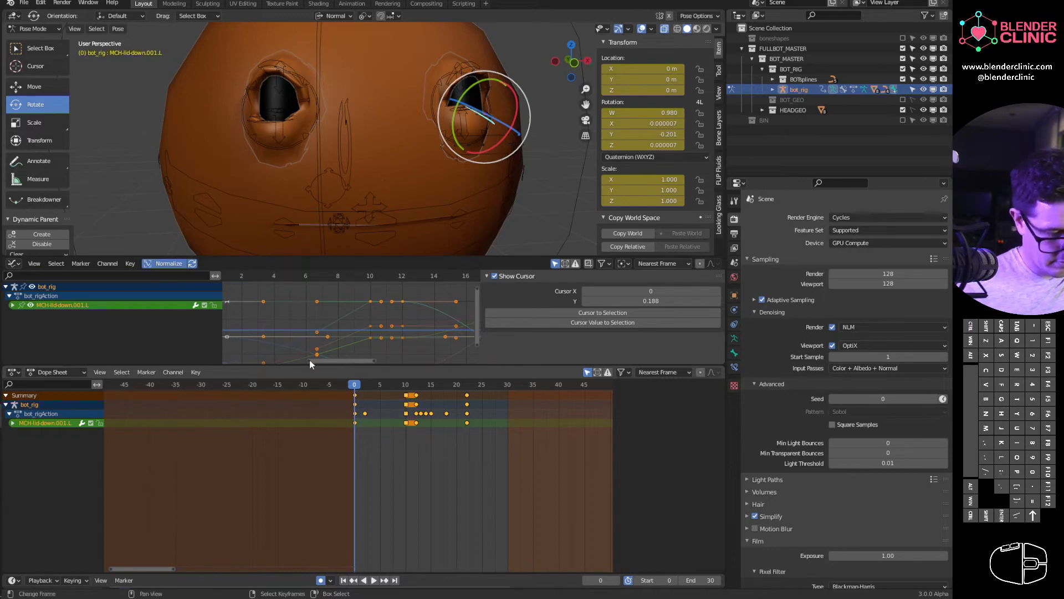
right_click(284, 122)
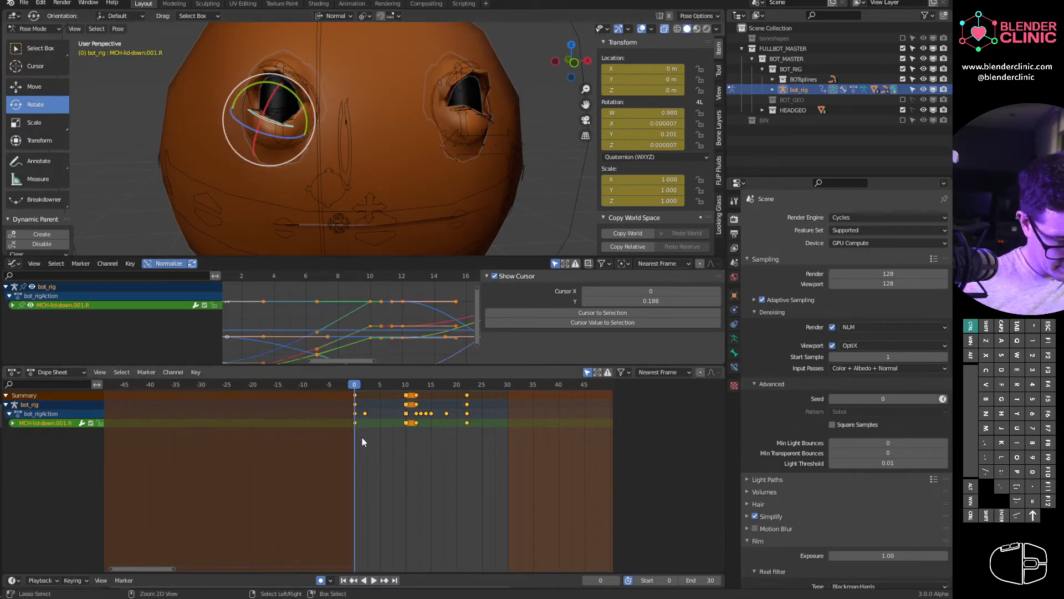
key(Delete)
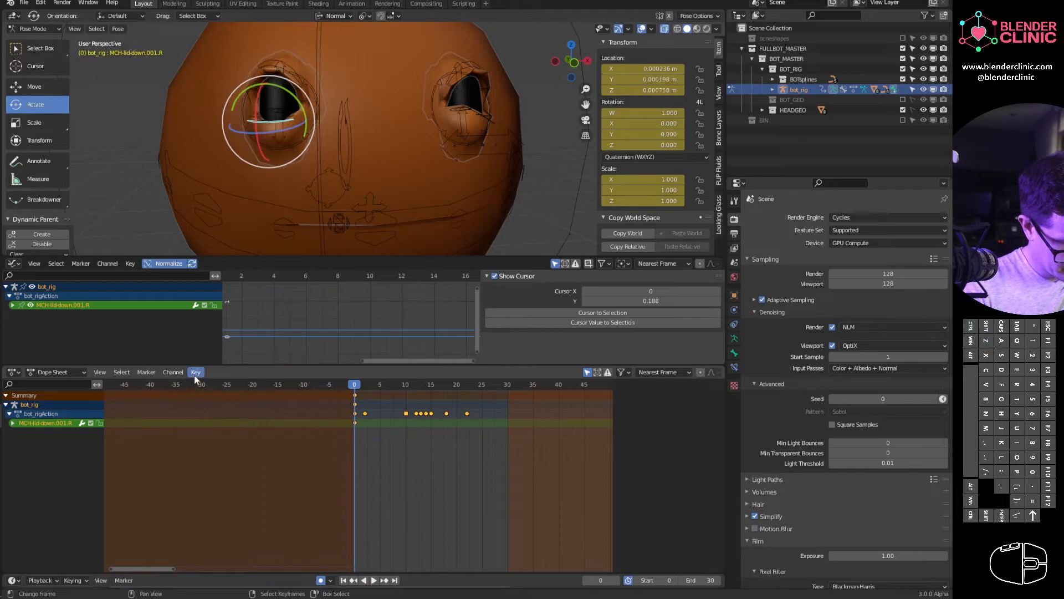
click(195, 372)
click(240, 469)
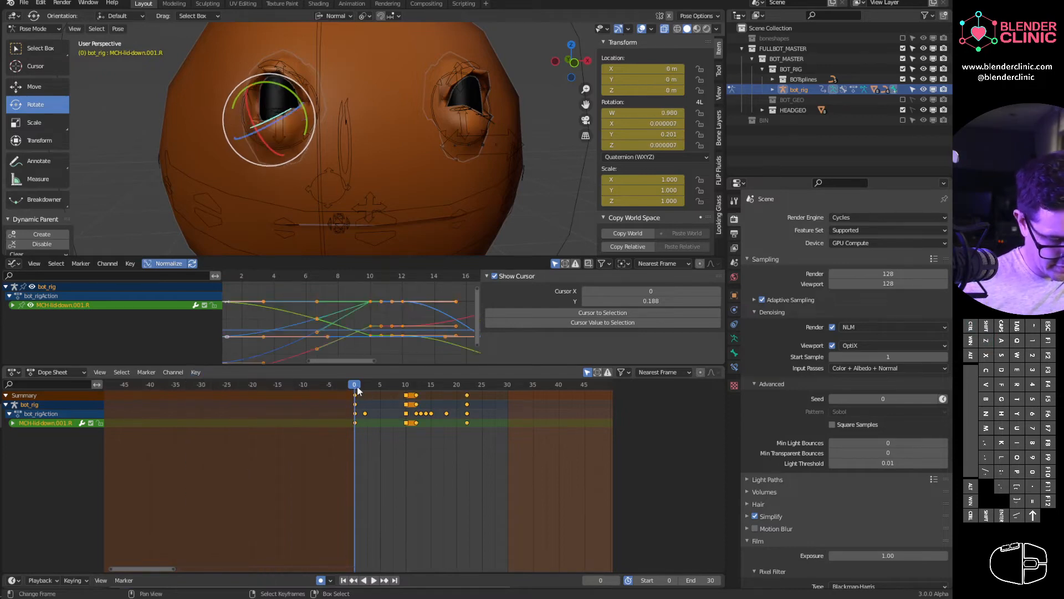
- Scrub to frame 19 and switch the selection between MCH-lid-up.001.R and its mirrored bone to compare their transforms
drag(358, 391, 452, 405)
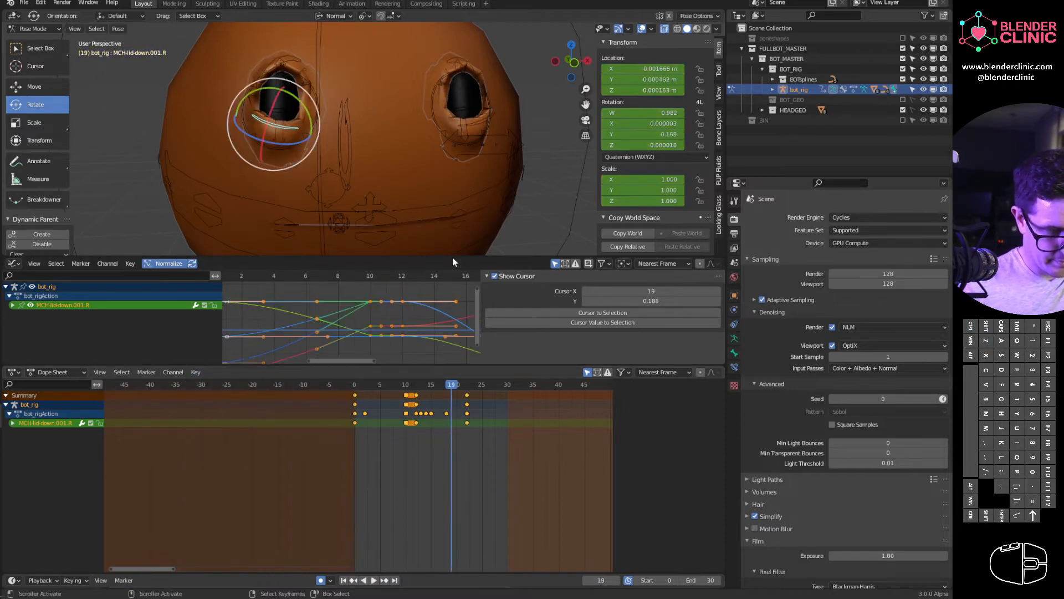
click(451, 57)
click(299, 61)
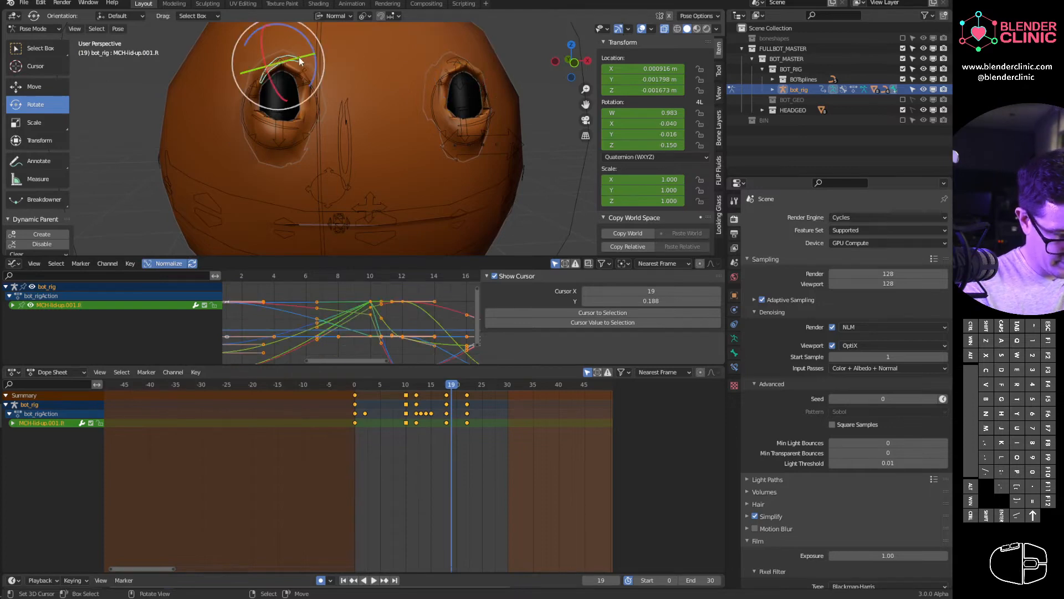
key(ctrl+shift+m)
key(ctrl+shift+m)
key(ctrl+shift+m)
key(ctrl+shift+m)
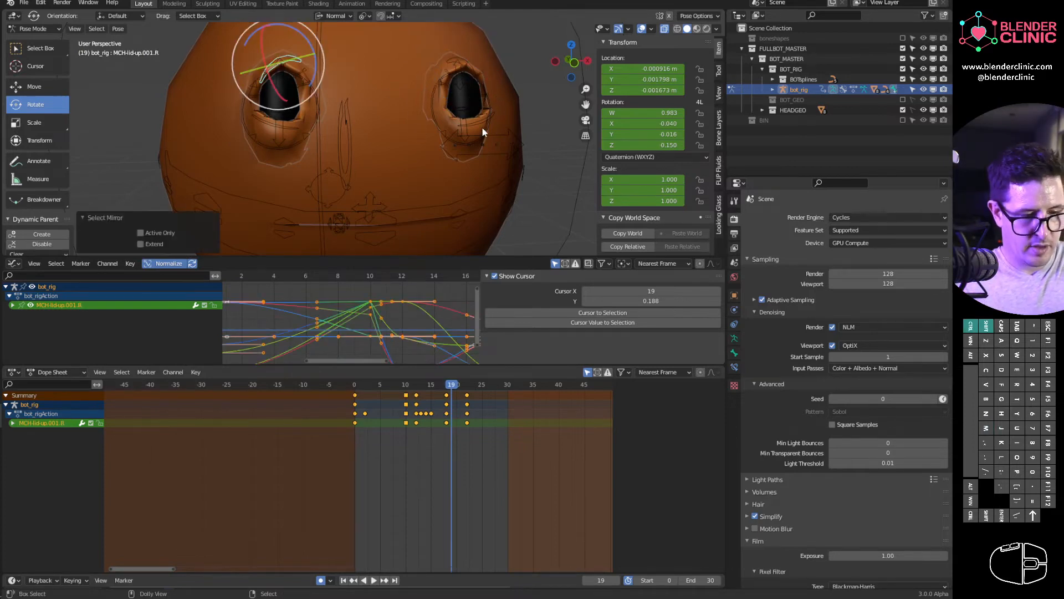
- Switch between the left and right upper and lower lid controls with Select Mirror to compare their transforms at frame 19
click(466, 88)
key(ctrl+shift+m)
key(ctrl+shift+m)
key(ctrl+shift+m)
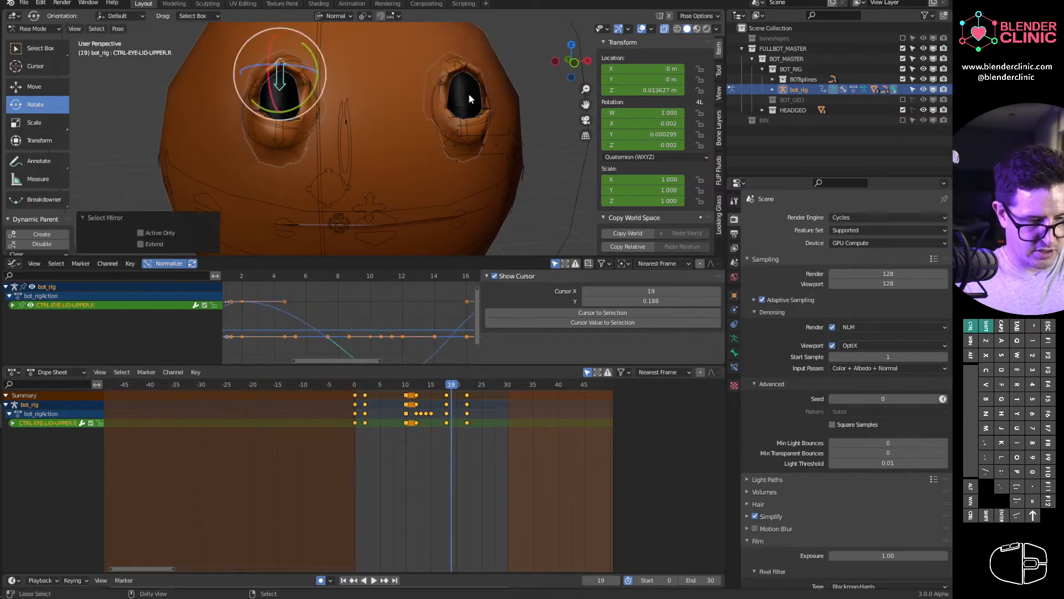
click(467, 131)
key(ctrl+shift+m)
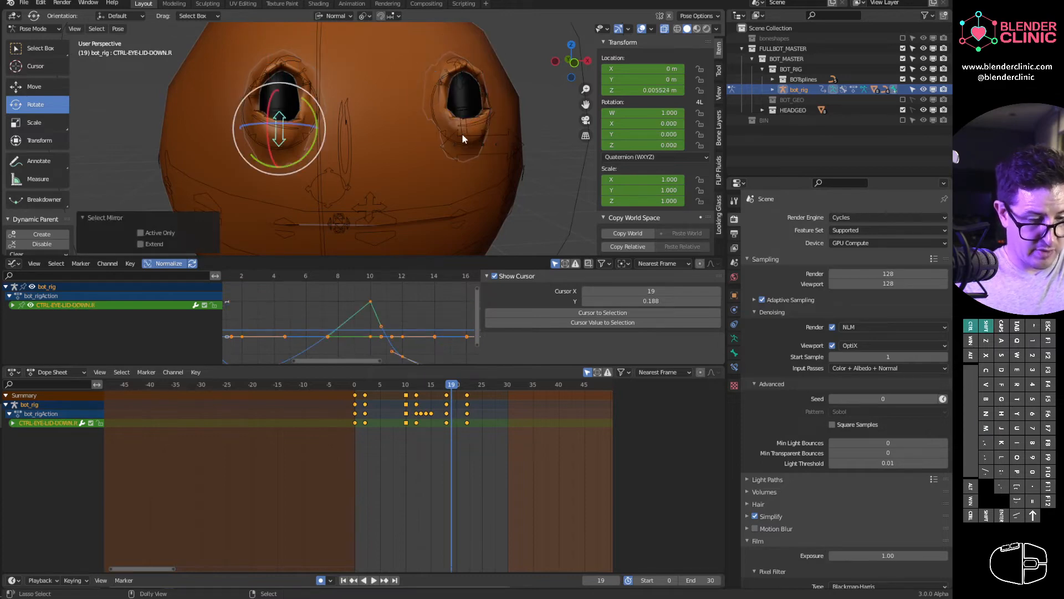
- Check the lower lid control against its mirror and scrub the blink from frame 0 to frame 21
key(ctrl+shift+m)
key(ctrl+shift+m)
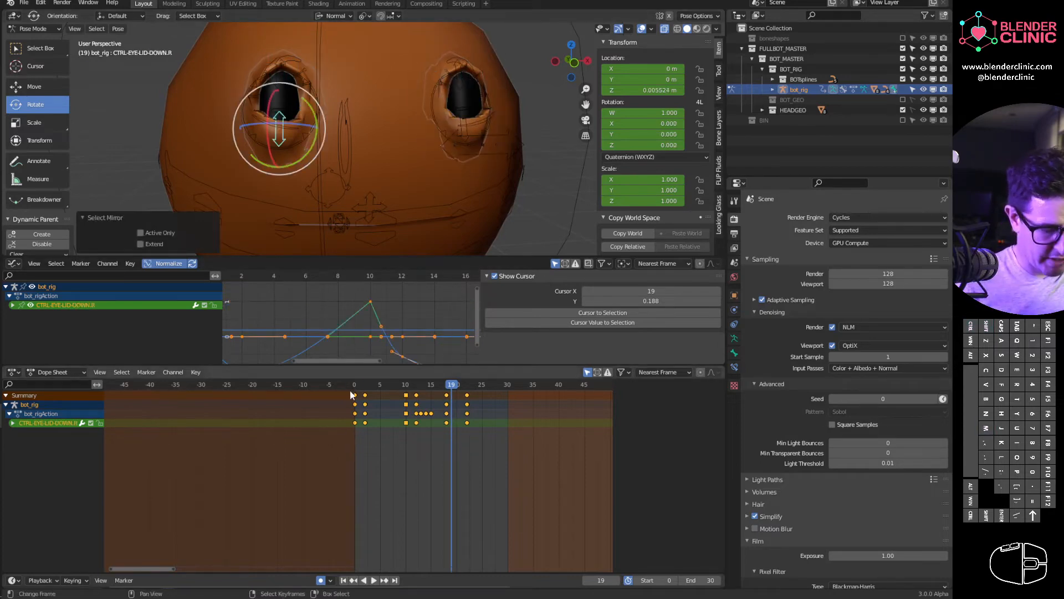
drag(352, 392, 463, 422)
ctrl+middle_drag(511, 182, 398, 224)
drag(352, 386, 462, 400)
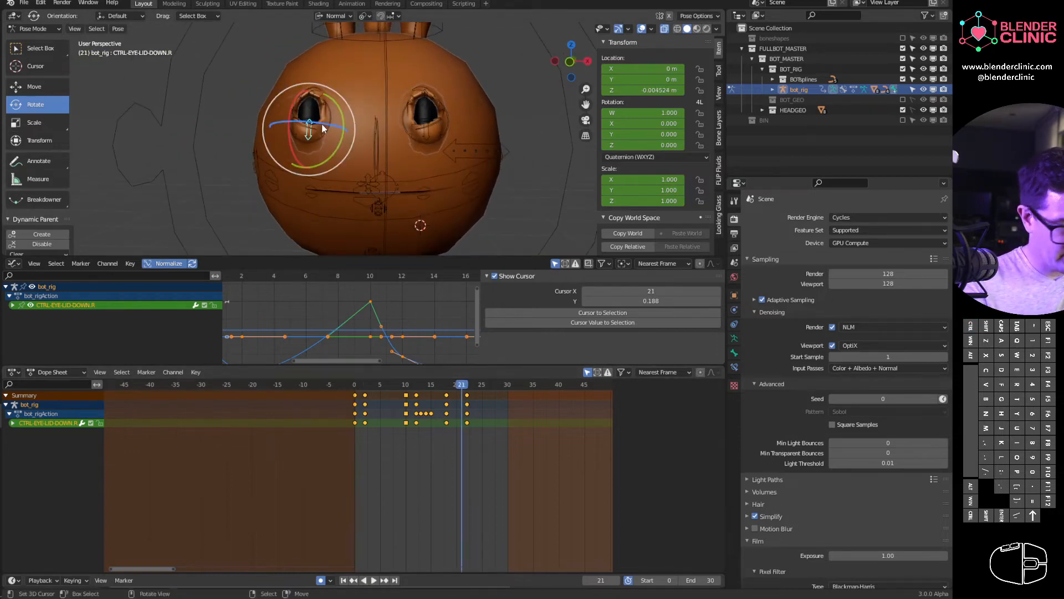
- Select all the right-eye bones and shift their keyframes one frame later
middle_drag(323, 128, 307, 116)
key(b)
drag(336, 154, 337, 155)
key(space)
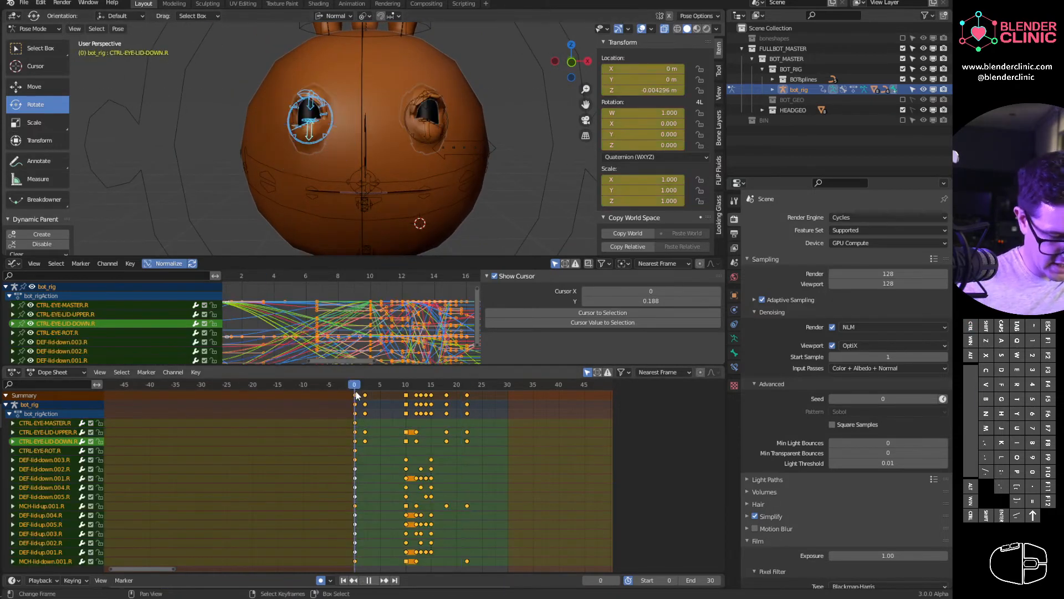
click(442, 413)
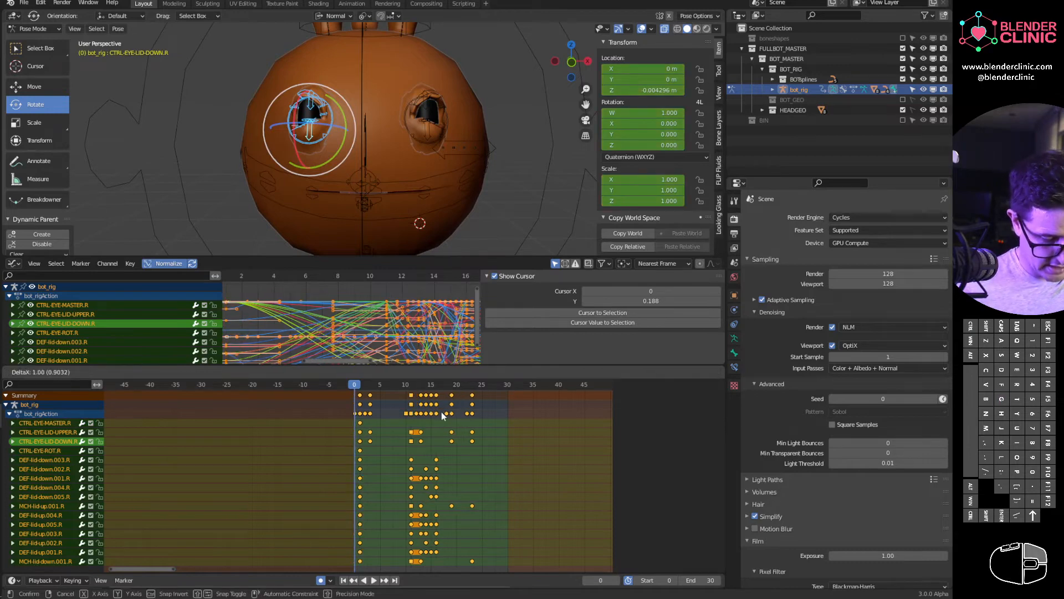
- Stretch the right-eye keyframes about frame 1 so the last one lands on frame 25, and play the blink back
click(359, 386)
key(s)
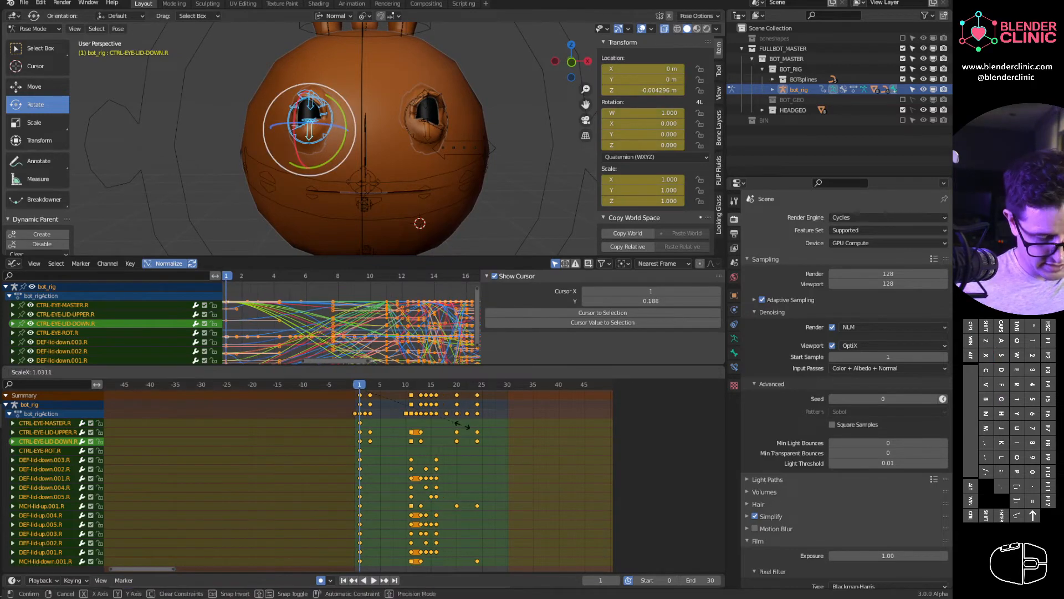
click(466, 436)
key(space)
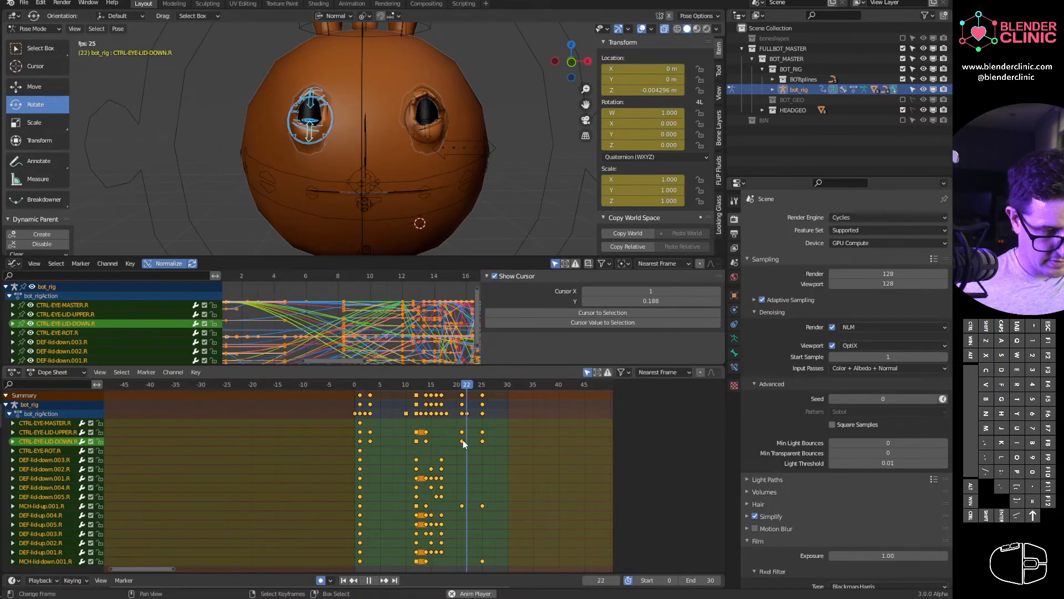
key(space)
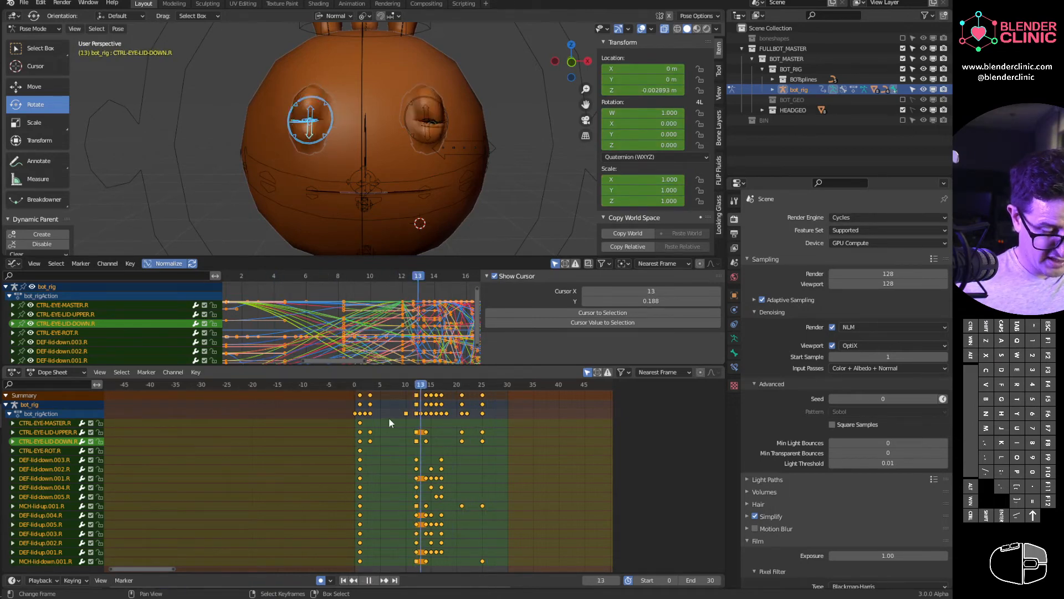
key(space)
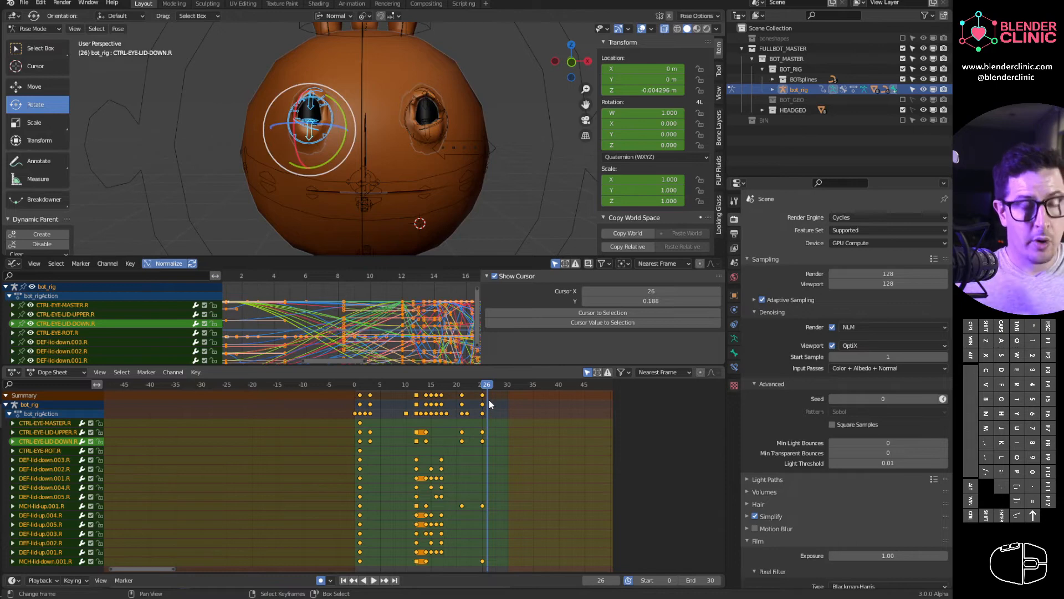
middle_drag(451, 146, 420, 171)
click(383, 134)
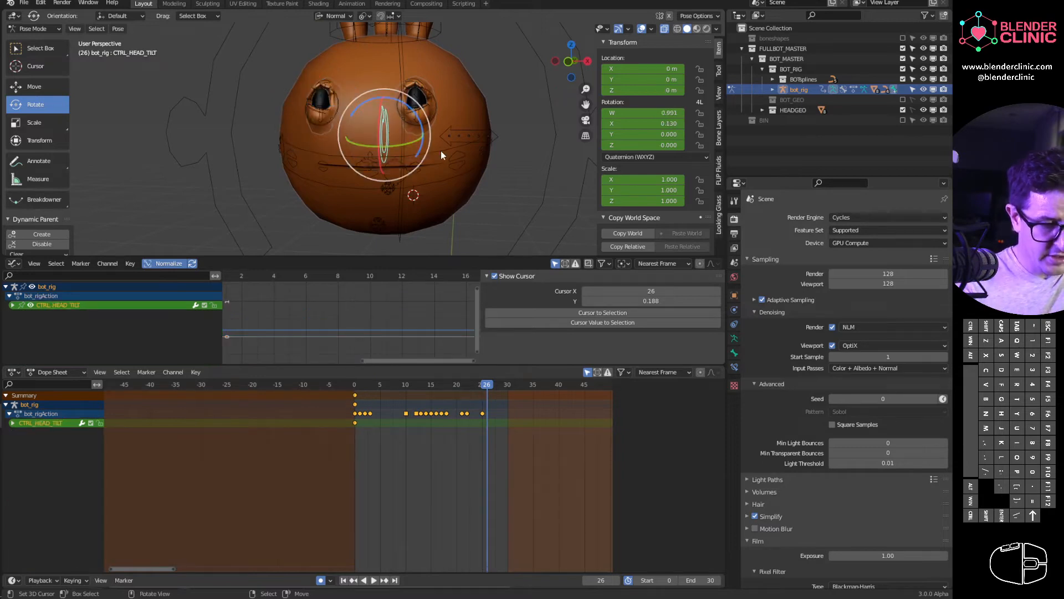
key(r)
key(x)
click(382, 104)
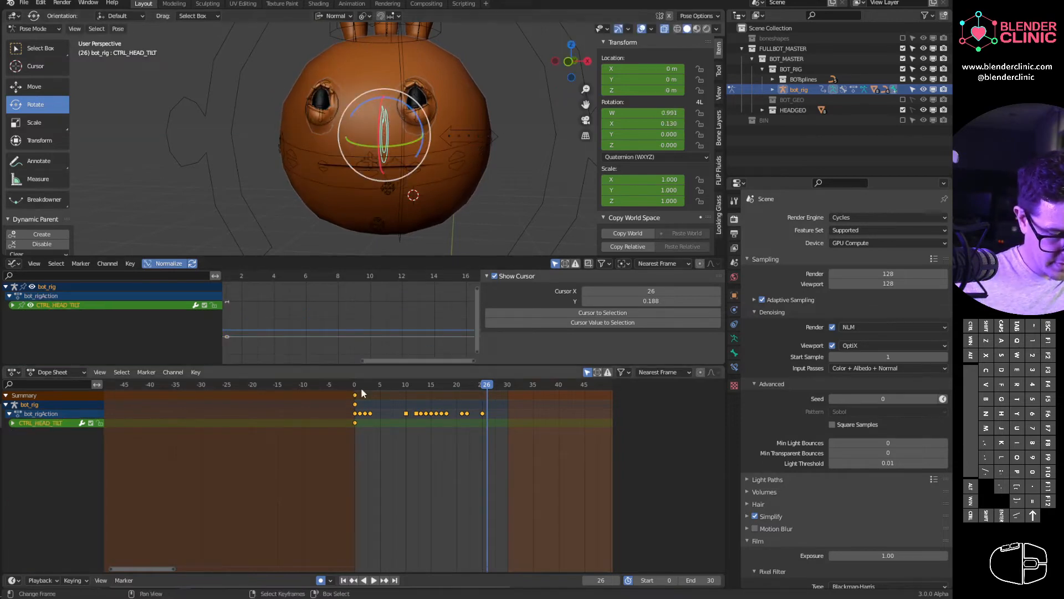
- Rotate CTRL_HEAD about -0.82° around X at frame 0 to key its starting pose
key(space)
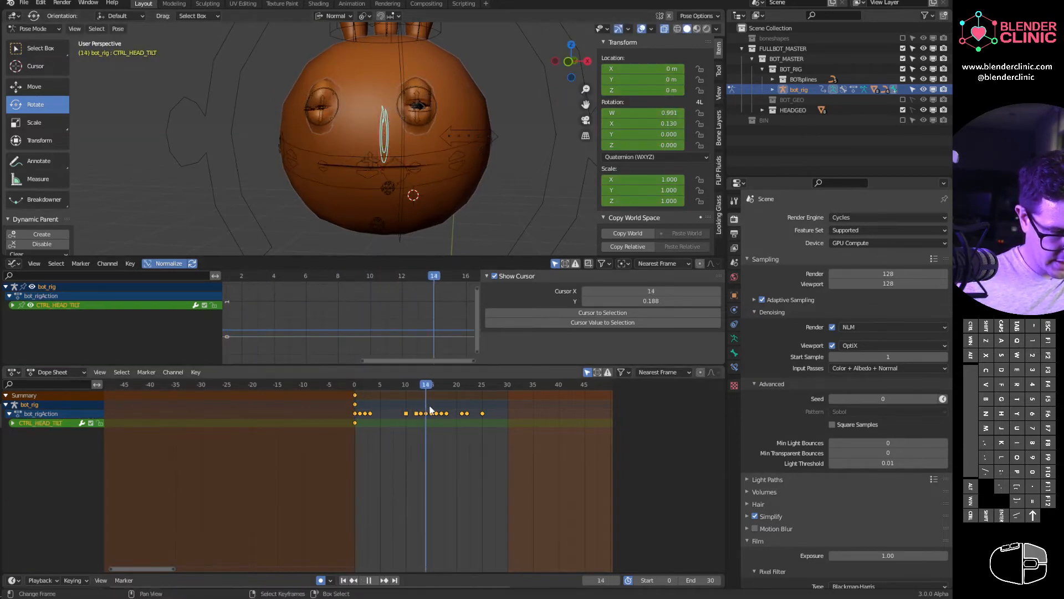
drag(426, 409, 397, 383)
key(space)
click(550, 143)
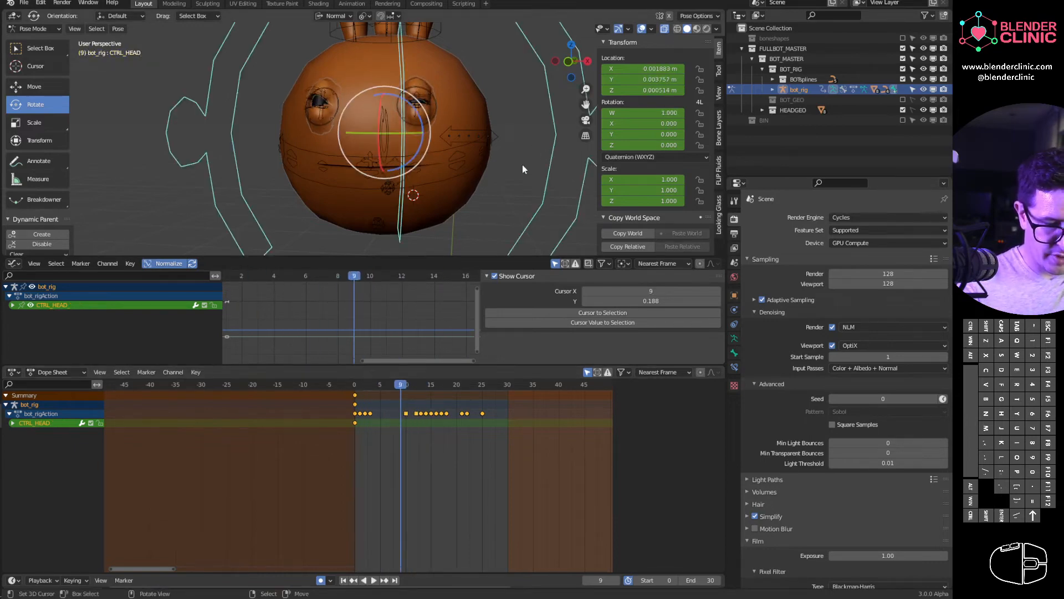
key(shift+Left)
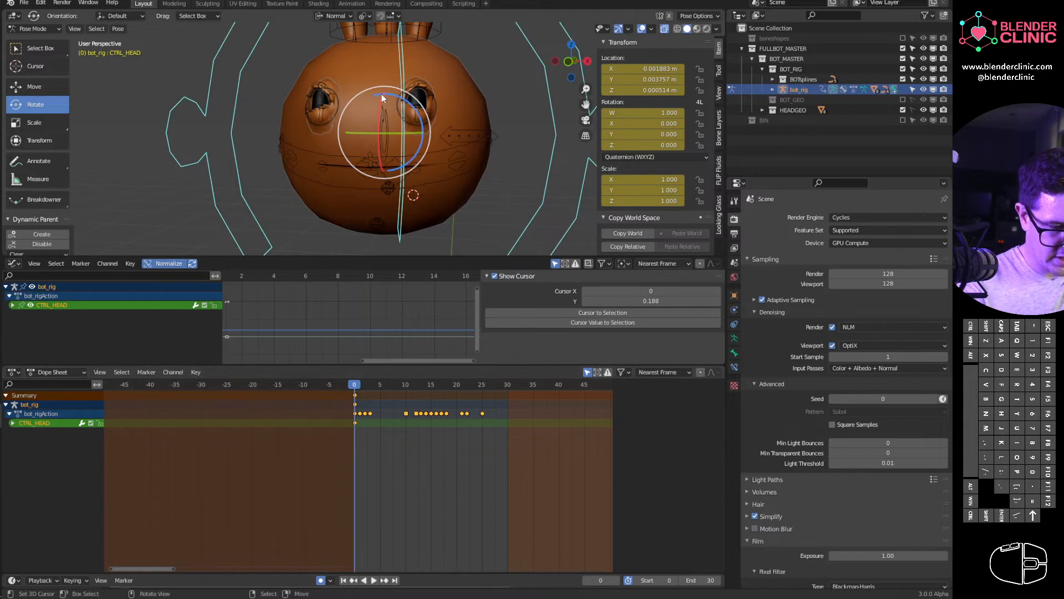
drag(380, 122, 382, 127)
- At frame 13, rotate CTRL_HEAD about 6.78° around X, lower it about 0.008 m, and play back the head dip
key(space)
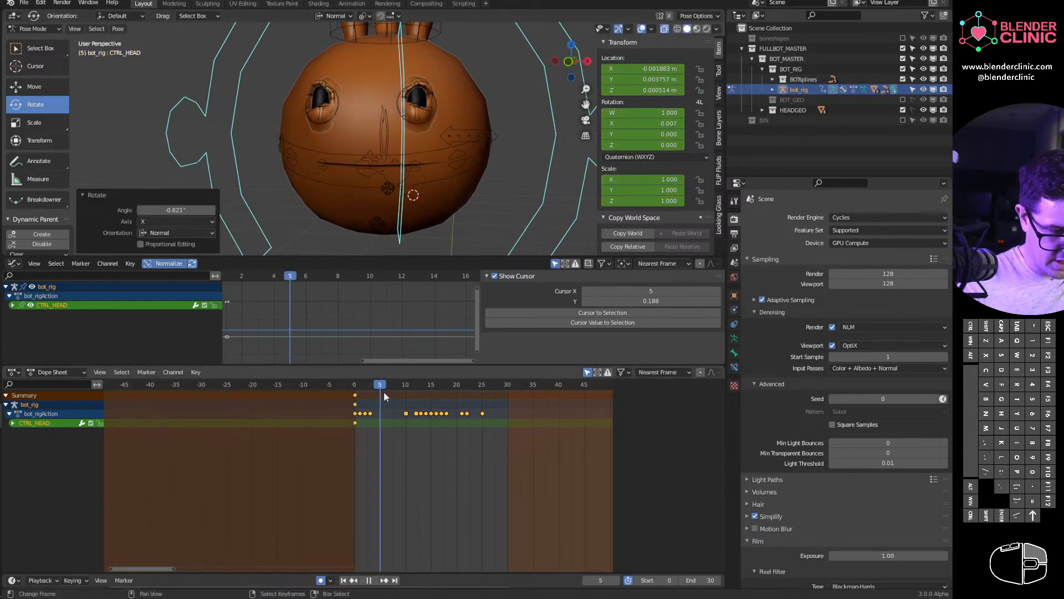
key(space)
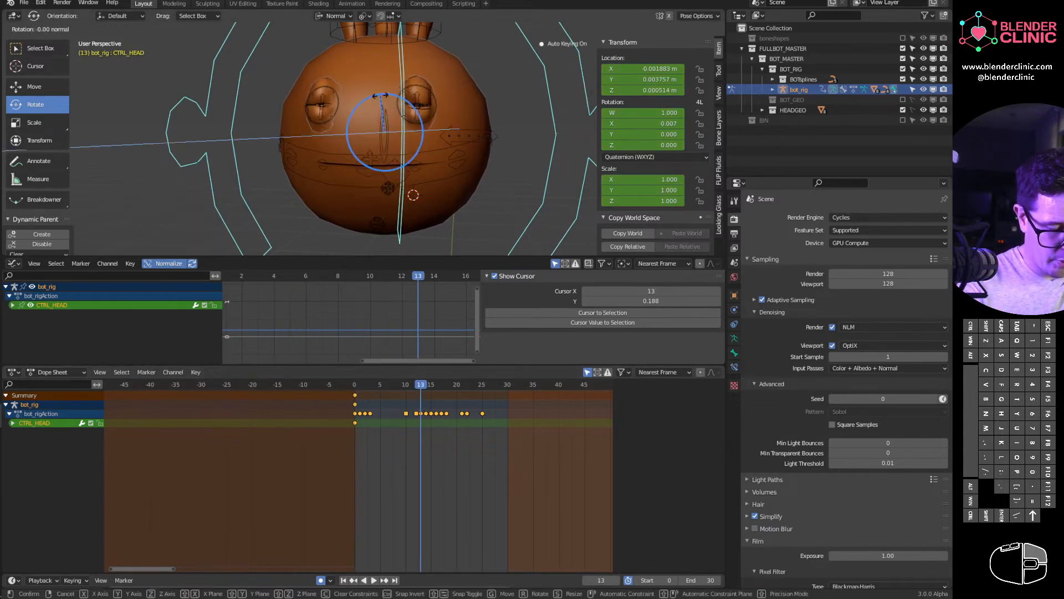
drag(385, 102, 379, 111)
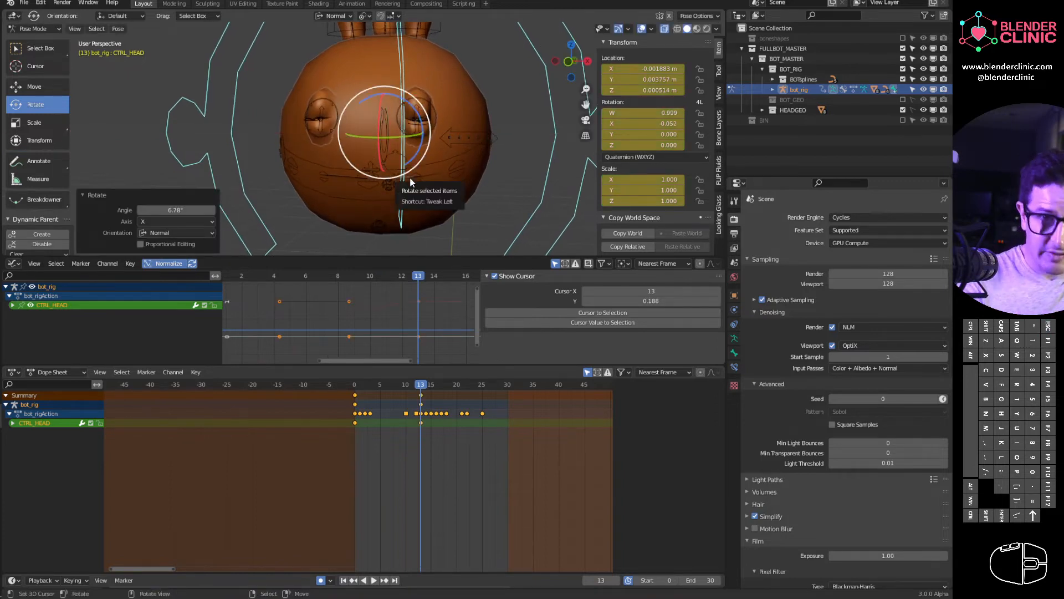
key(g)
click(435, 165)
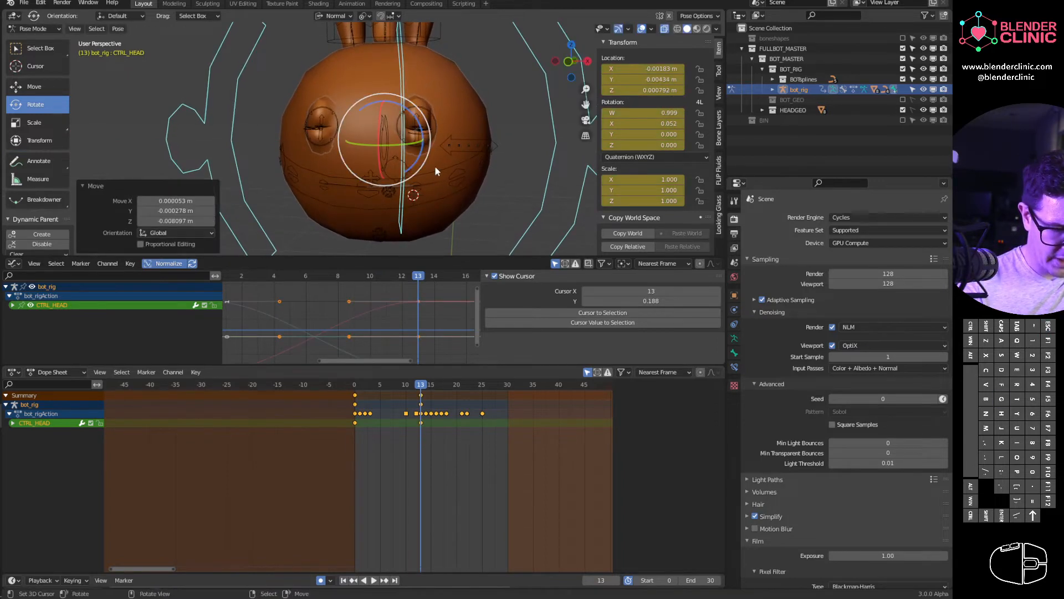
click(355, 393)
key(space)
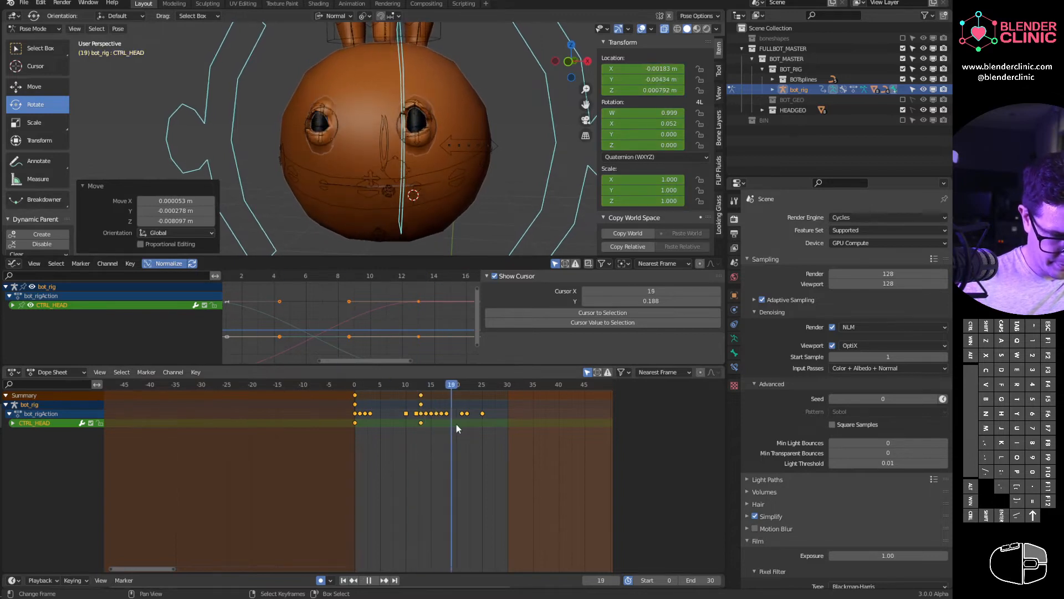
key(space)
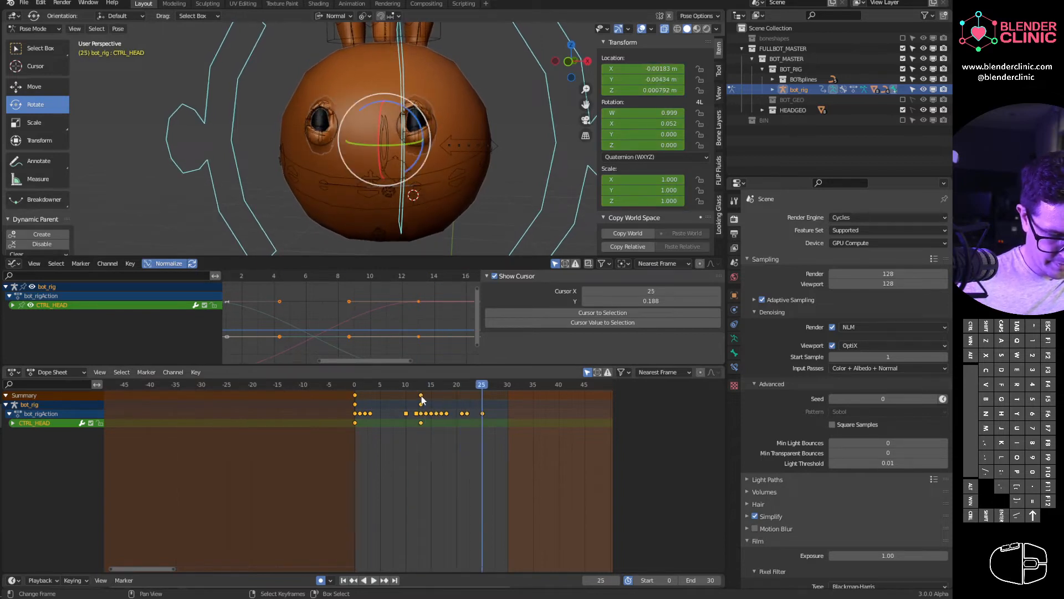
- Duplicate the CTRL_HEAD keyframe at frame 13 to frame 15
click(422, 396)
key(shift+d)
click(433, 397)
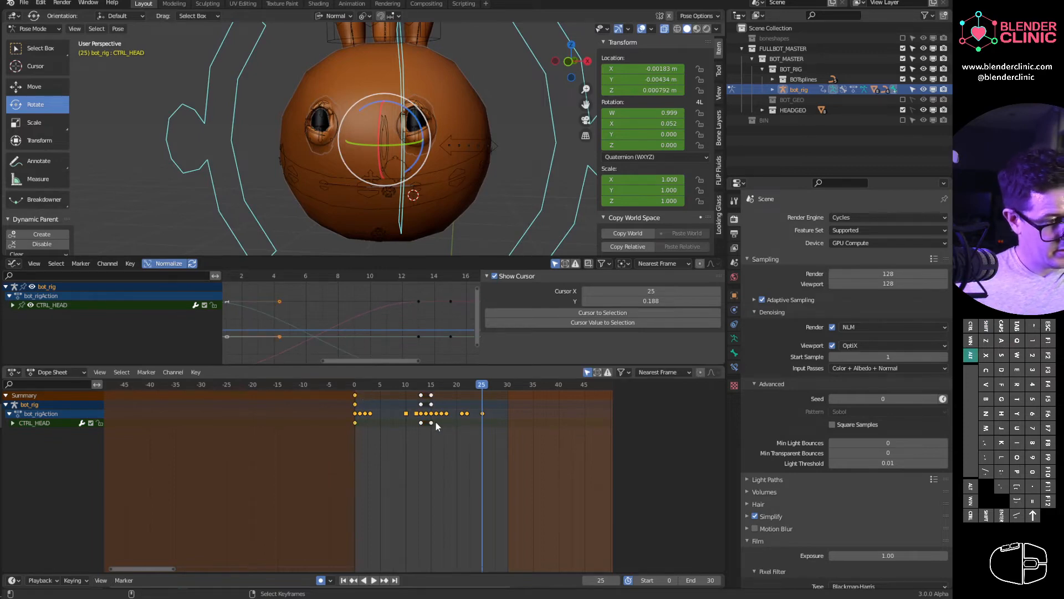
key(shift+s)
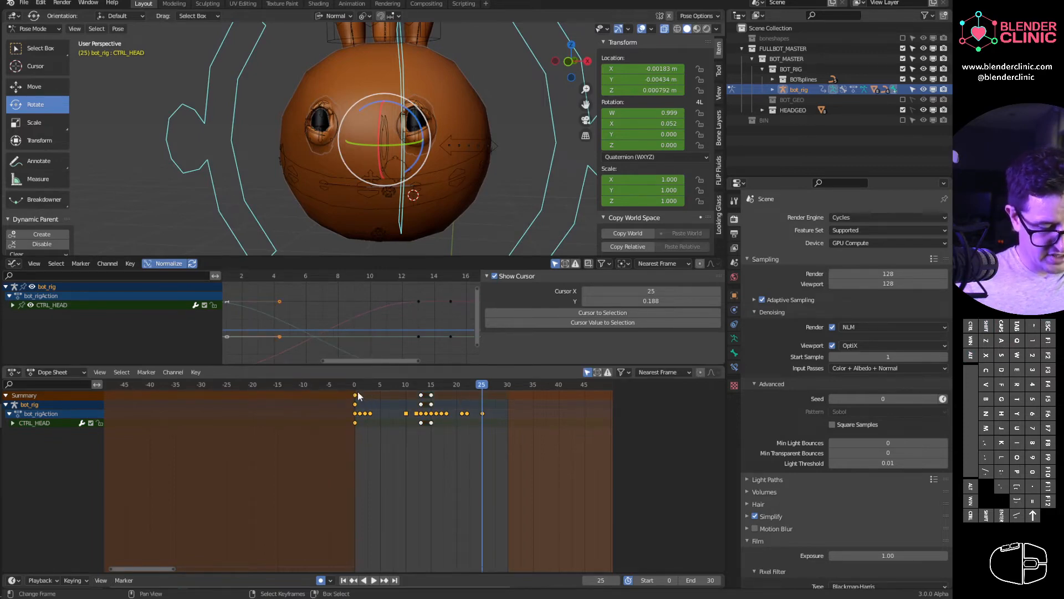
- Duplicate the CTRL_HEAD keyframe at frame 0 to frame 26 and play back the return motion
click(358, 399)
key(shift+d)
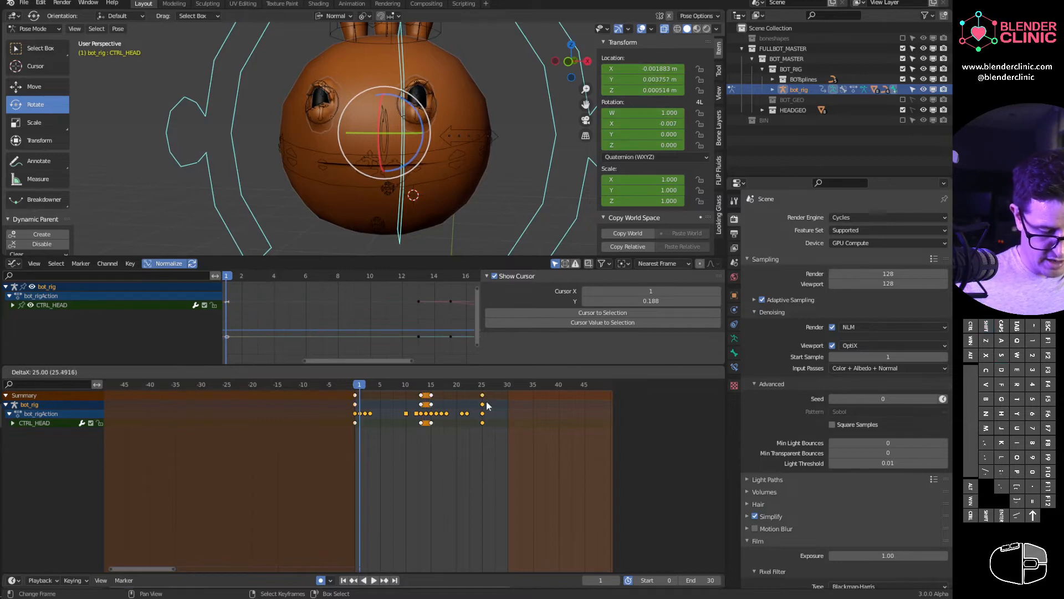
click(486, 405)
key(space)
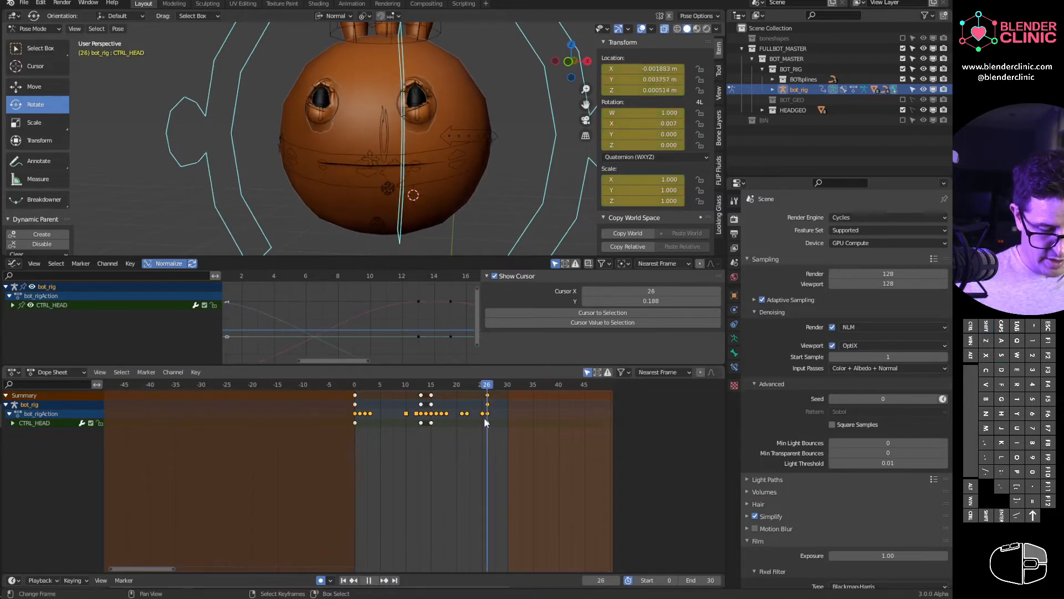
key(space)
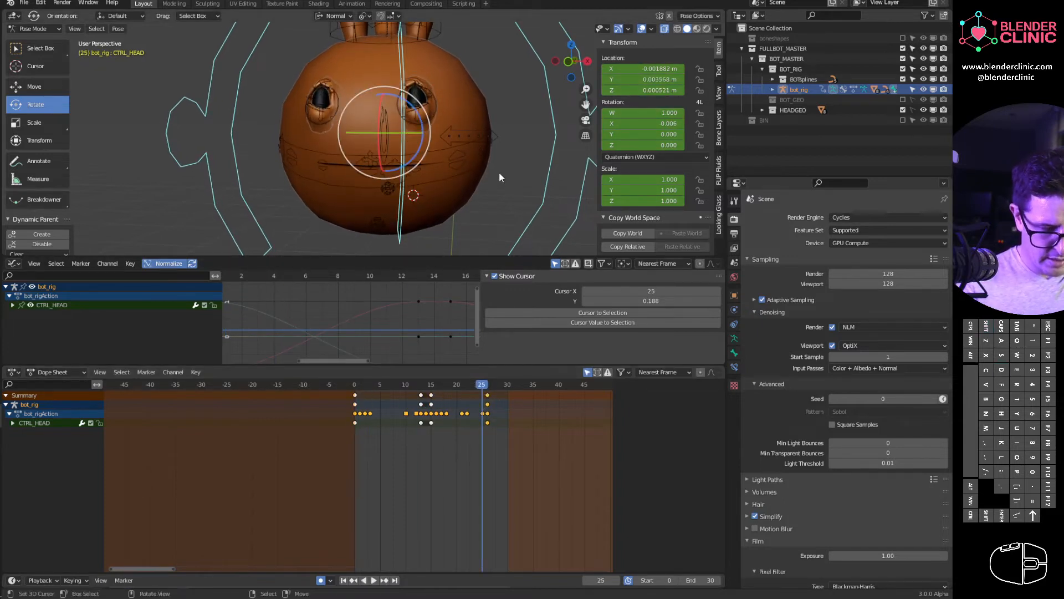
- At frame 25, raise CTRL_HEAD about 0.005 m, rotate it about -1.07° around X, and review the playback
key(g)
click(498, 165)
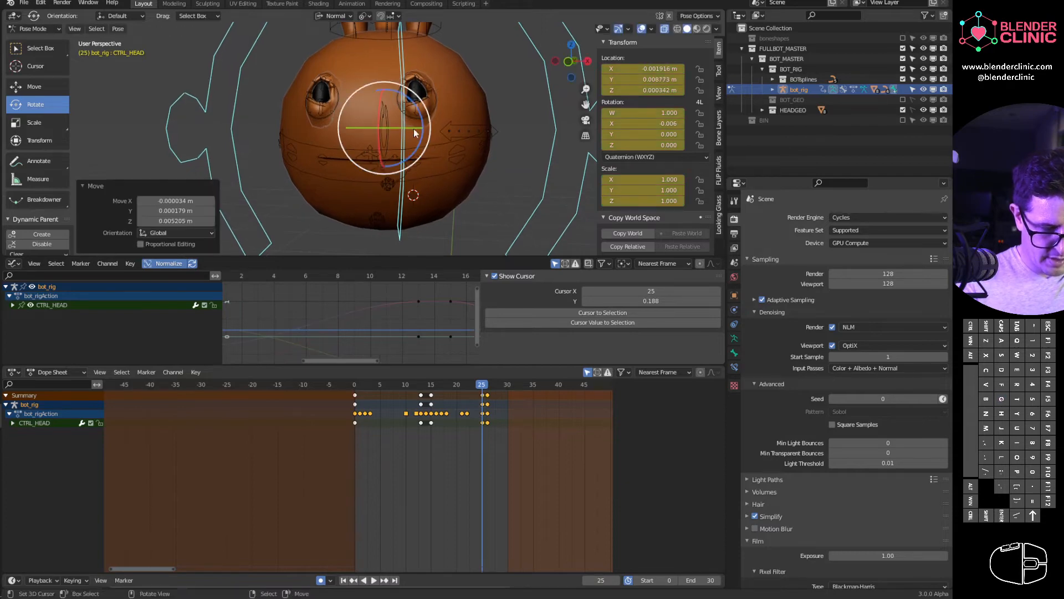
drag(414, 133, 411, 139)
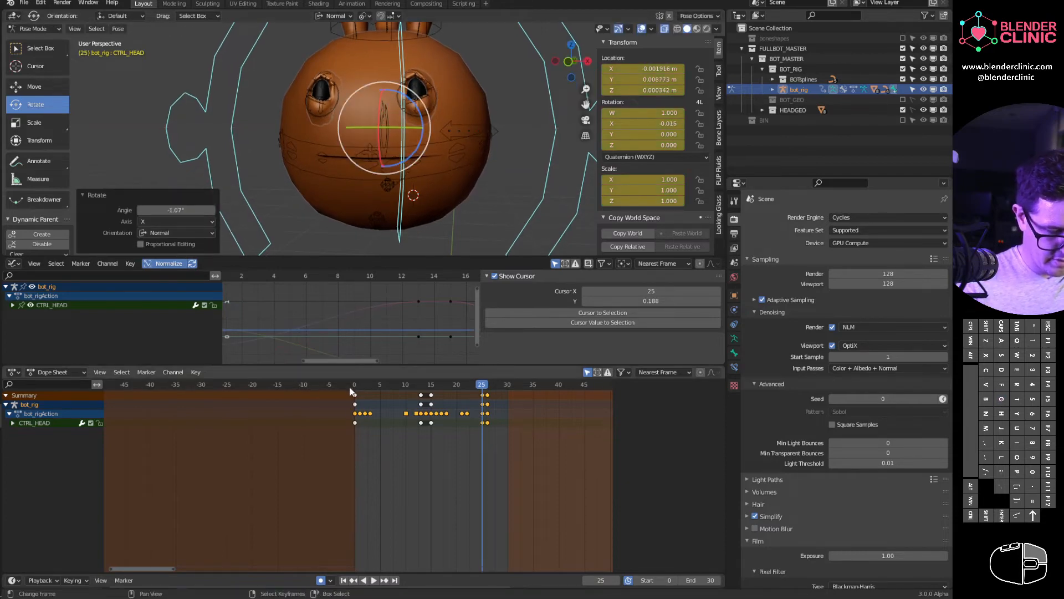
key(space)
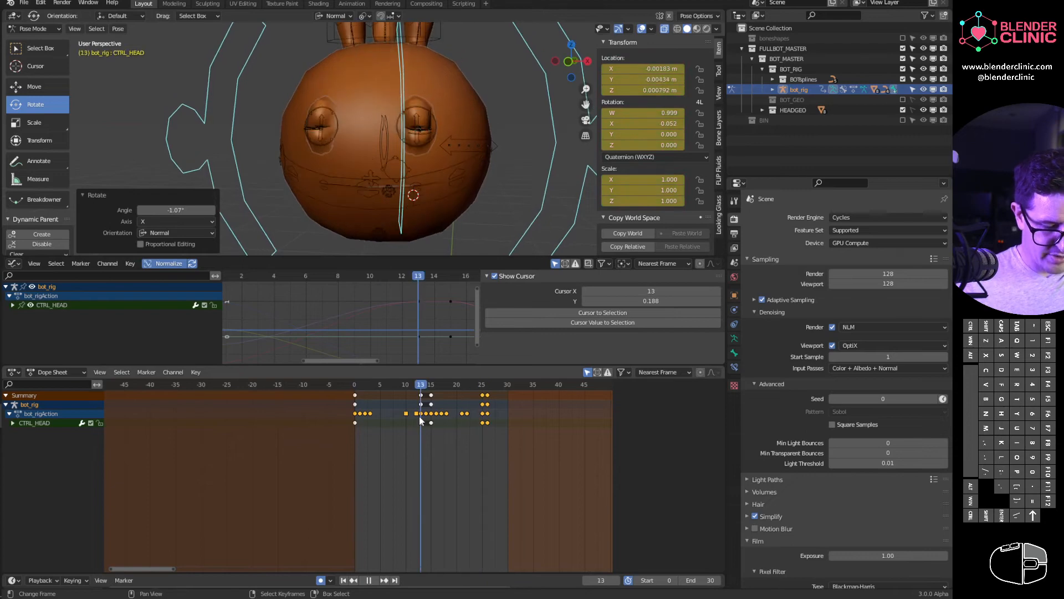
key(space)
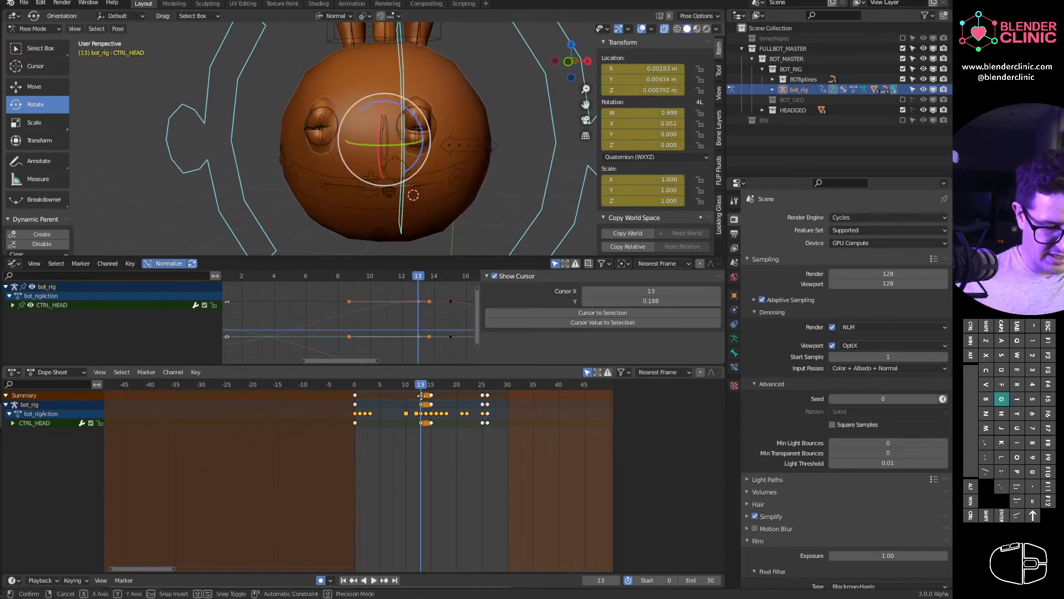
- Move the CTRL_HEAD keyframe from frame 13 to frame 12 and review the head motion
key(i)
key(shift+Left)
key(space)
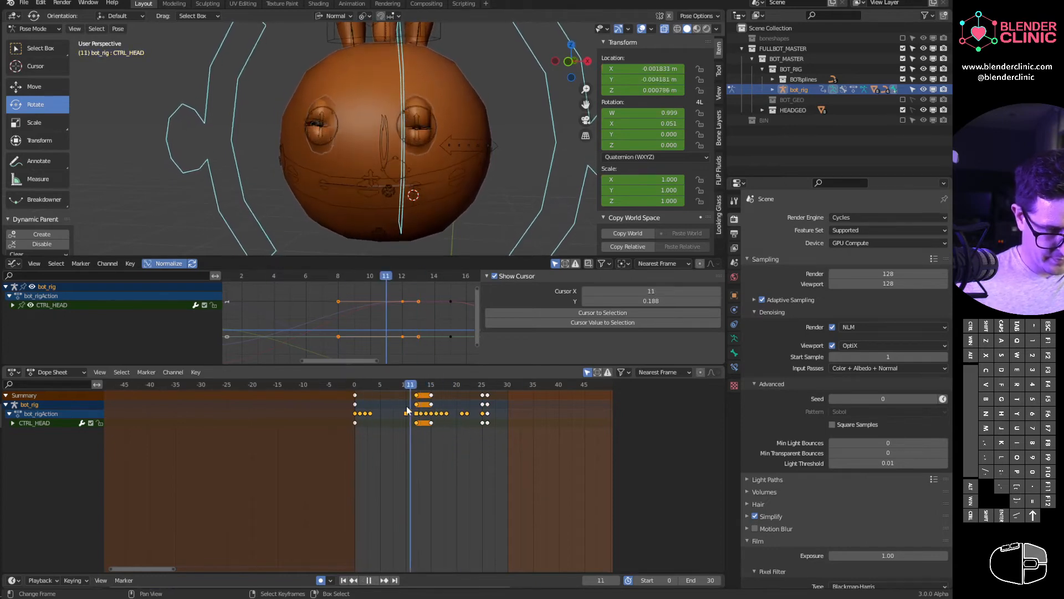
drag(461, 428, 426, 416)
- Select the right-eye bones together with CTRL_jaw.jut, shift their keyframes one frame earlier, and play the animation back
right_click(324, 139)
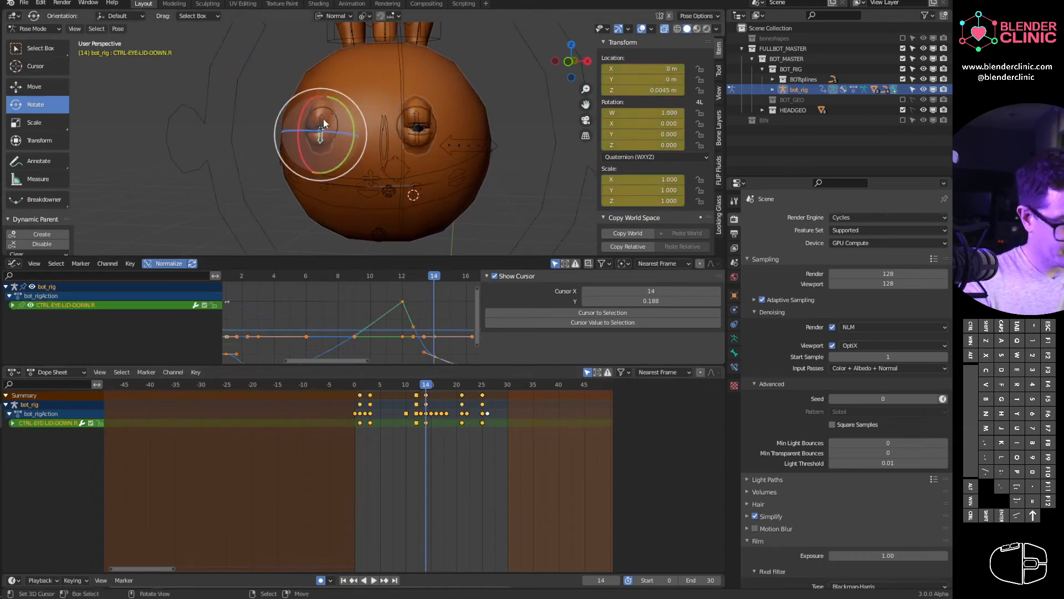
key(b)
drag(297, 118, 328, 165)
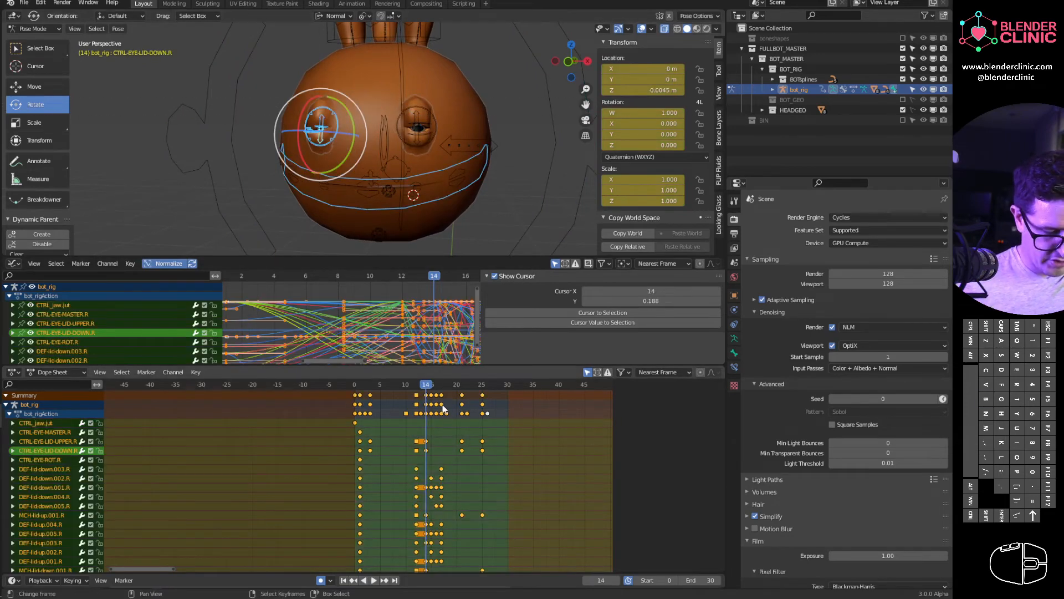
click(442, 413)
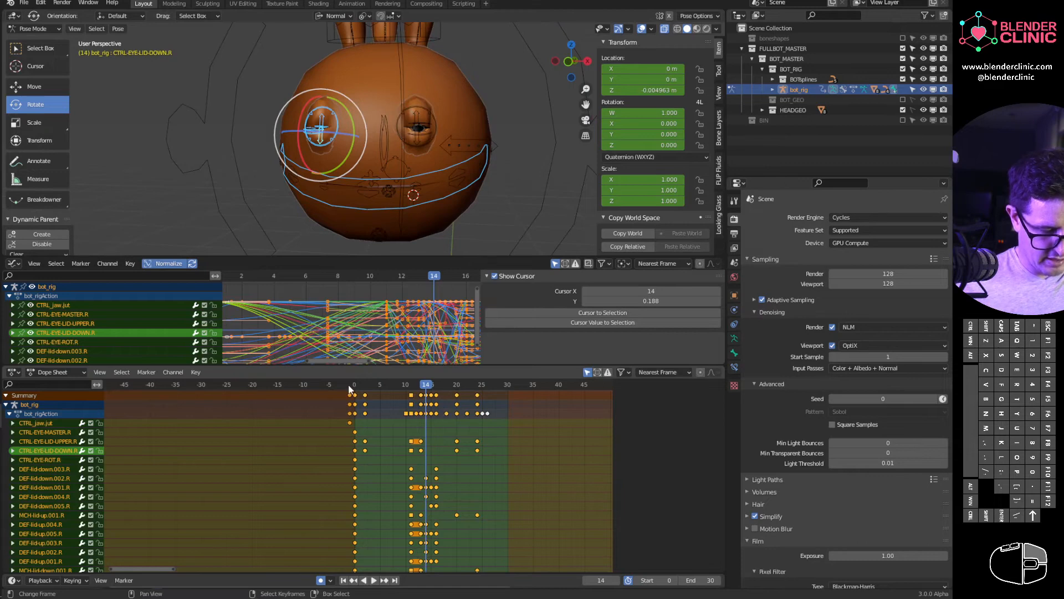
key(space)
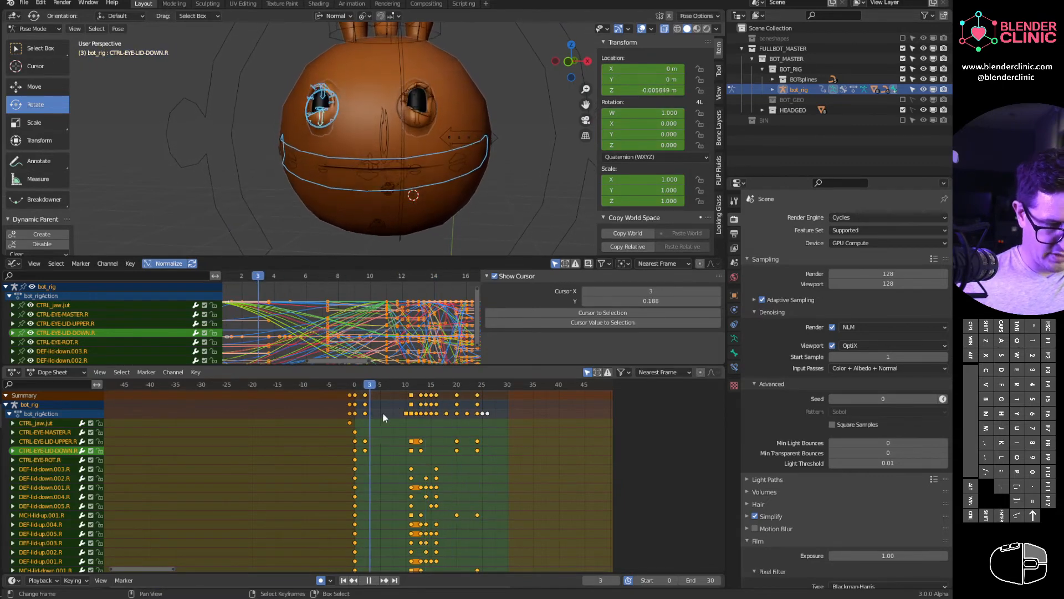
key(space)
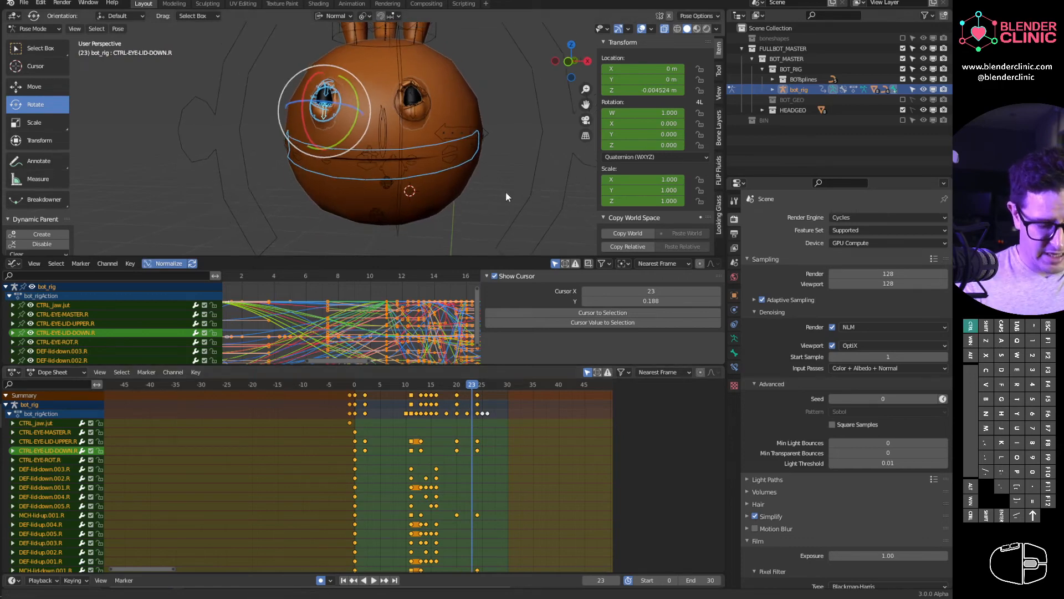
- Select CTRL_HEAD and scrub to frame 24 to review the head and blink motion
ctrl+middle_drag(506, 193, 487, 189)
right_click(487, 206)
drag(364, 392, 478, 400)
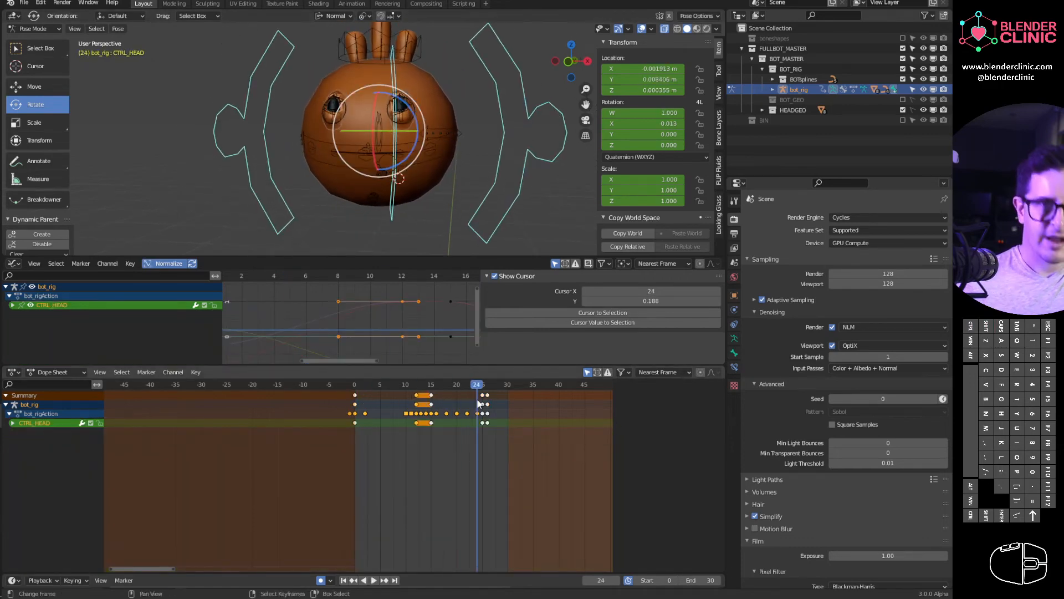
- Move the CTRL_HEAD keyframe from frame 25 to frame 24 and play the head motion back
key(space)
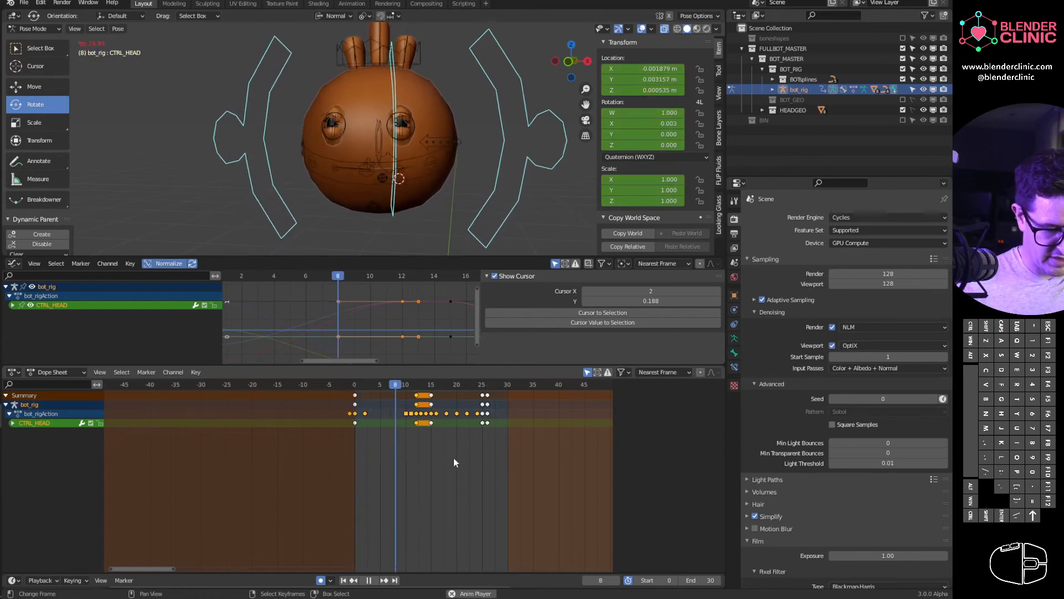
drag(407, 395, 481, 407)
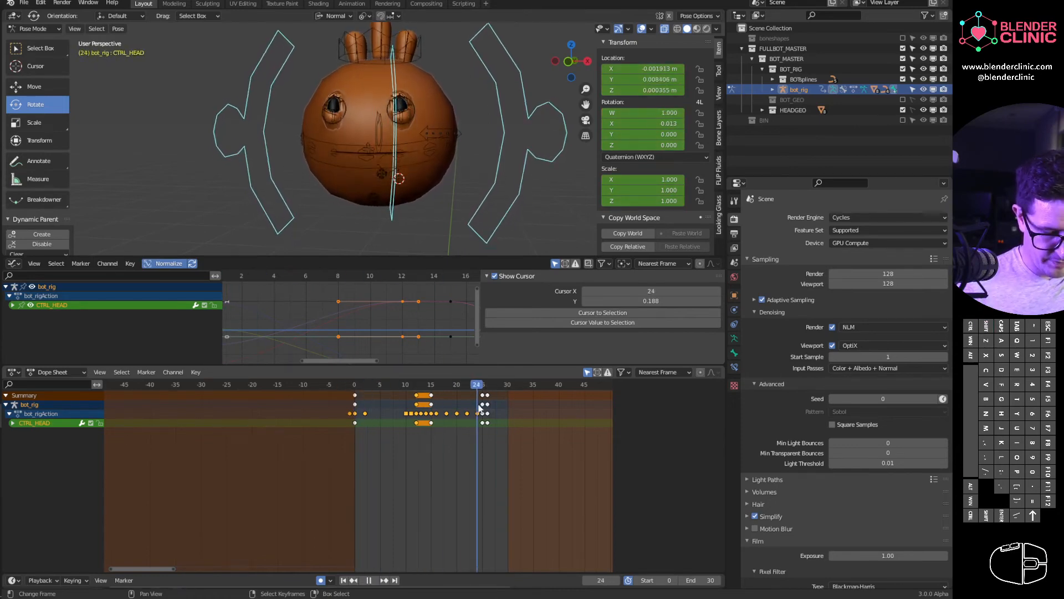
click(483, 400)
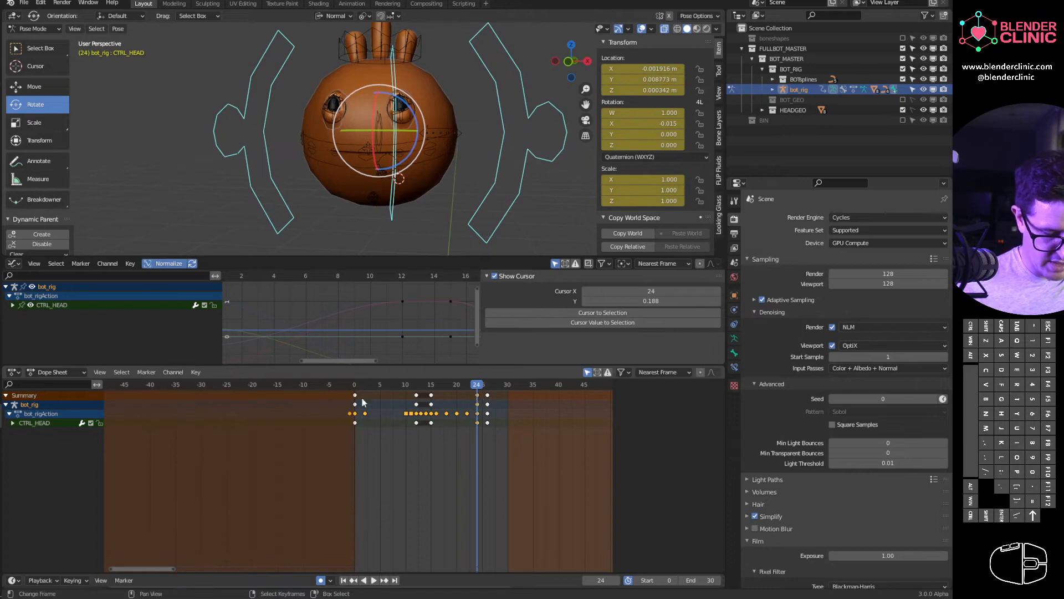
key(space)
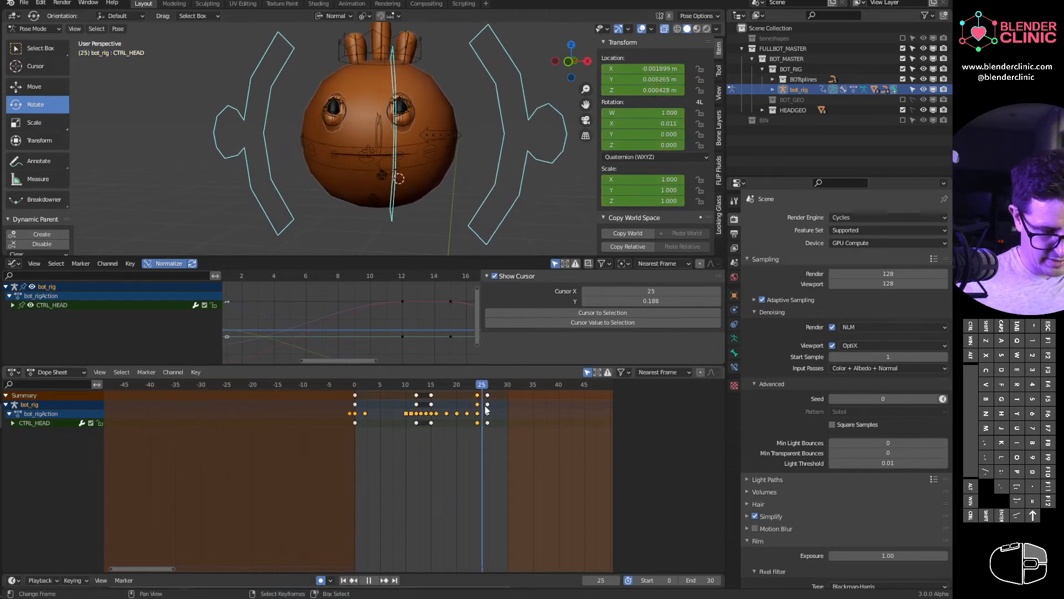
key(Escape)
- At frame 24, rotate CTRL_HEAD around X, compare the pose with frame 26, and raise the head control slightly
key(r)
key(x)
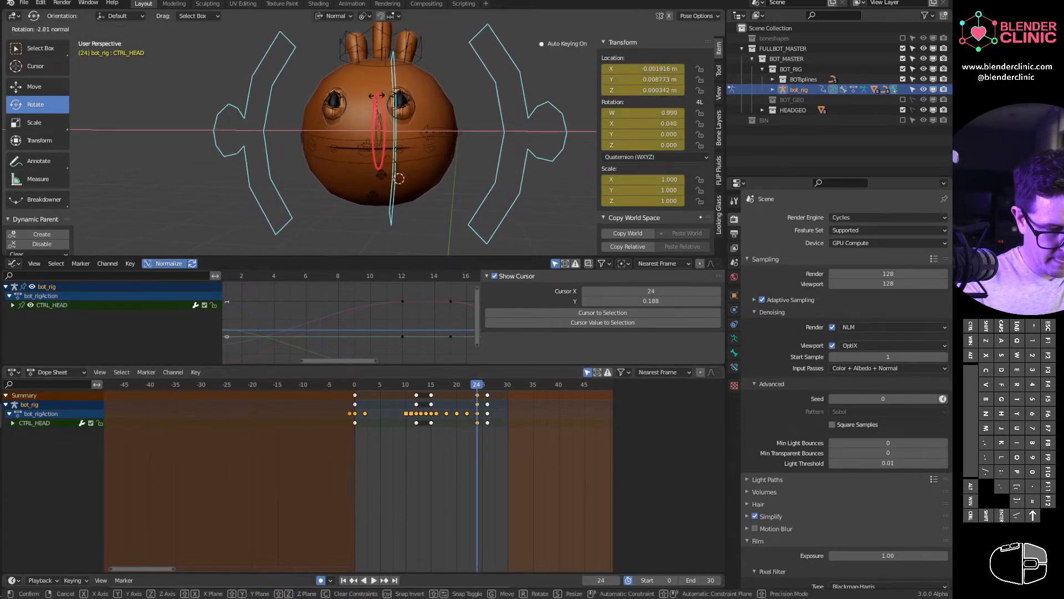
drag(378, 95, 378, 96)
click(488, 395)
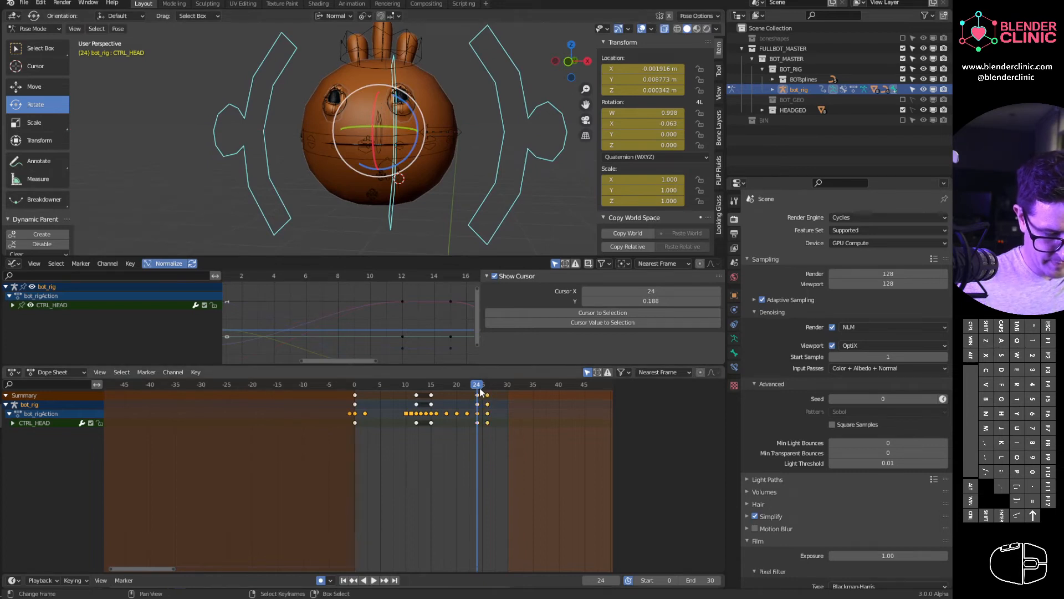
drag(480, 388, 490, 393)
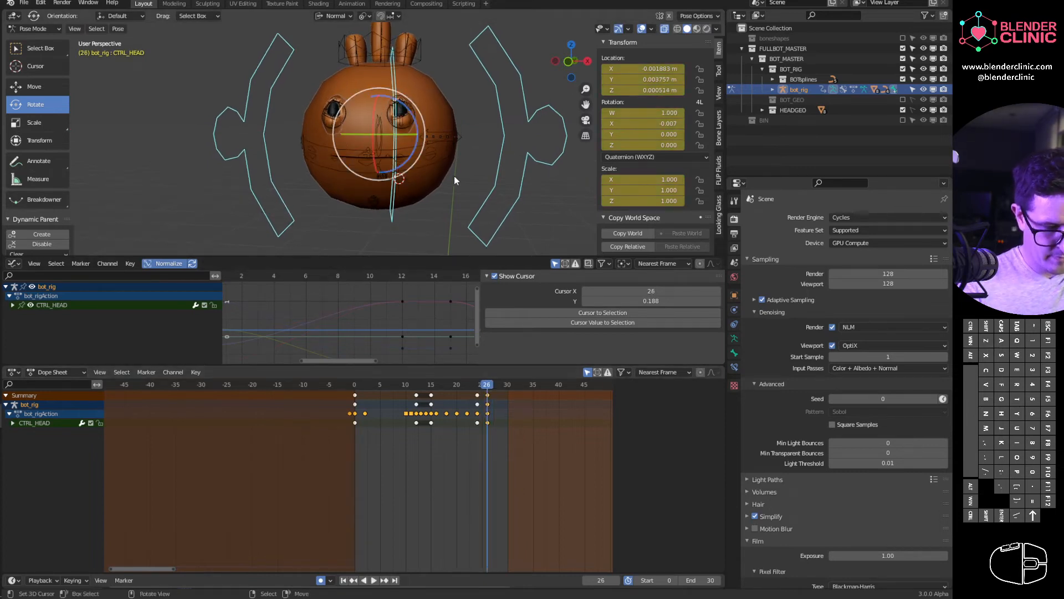
click(476, 386)
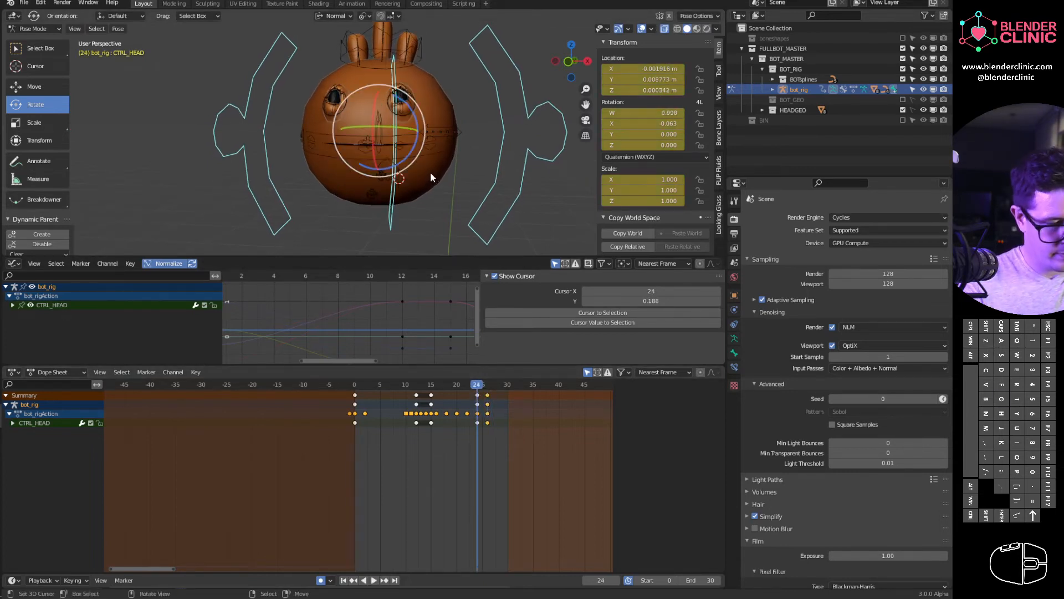
key(g)
click(427, 167)
- Shift the raised CTRL_HEAD keyframe from frame 24 to frame 22 and go to that frame
drag(358, 390, 473, 398)
right_click(478, 397)
key(g)
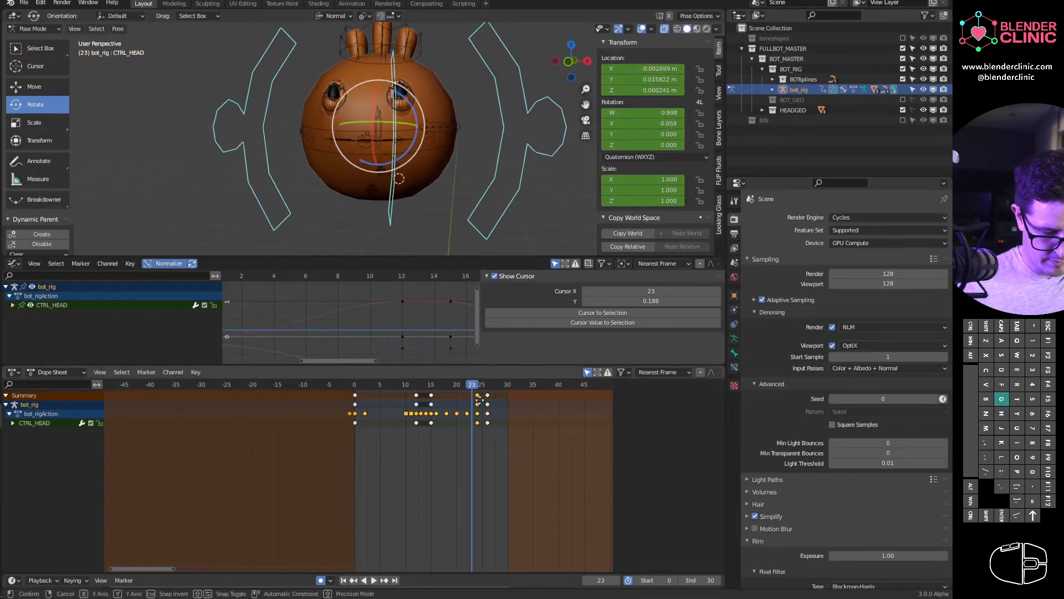
click(467, 396)
click(467, 390)
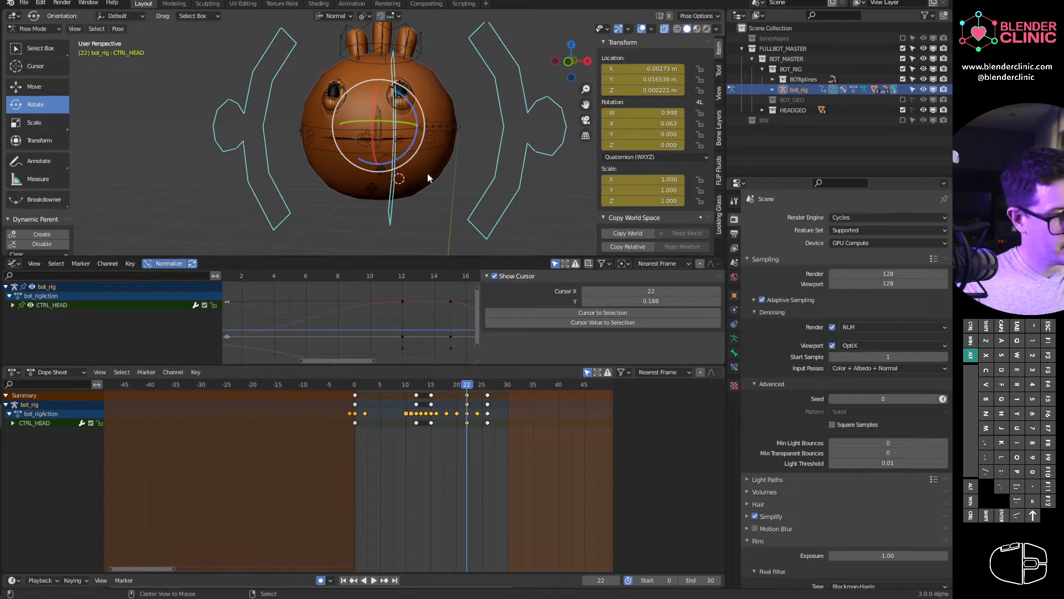
- Clear CTRL_HEAD's rotation at frame 22, rotate it around X again, and review the animation from frame 0
key(alt+r)
drag(374, 103, 377, 111)
key(space)
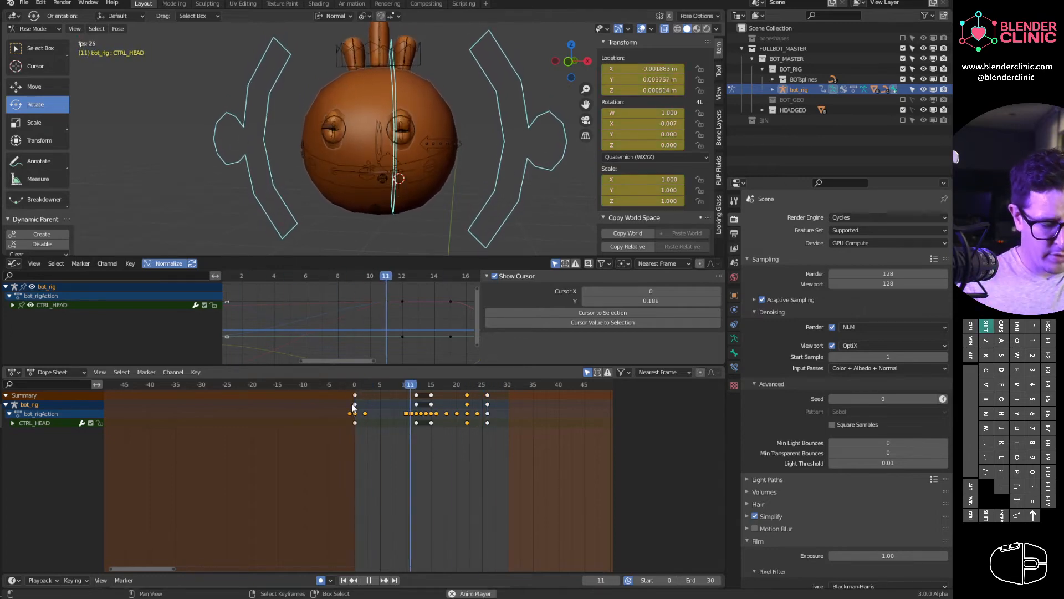
key(space)
drag(356, 389, 496, 394)
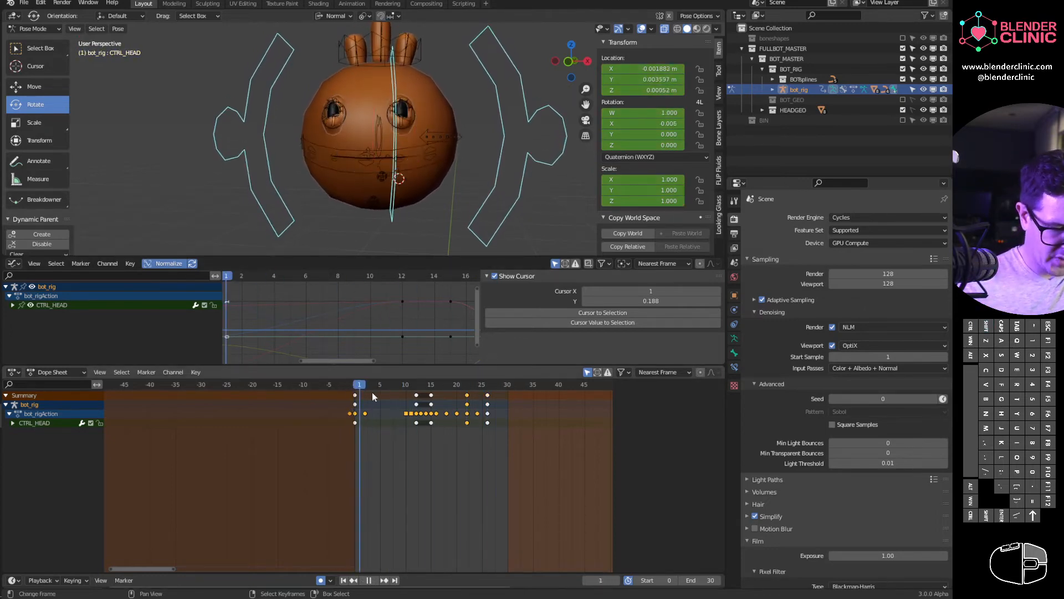
drag(372, 395, 498, 394)
key(space)
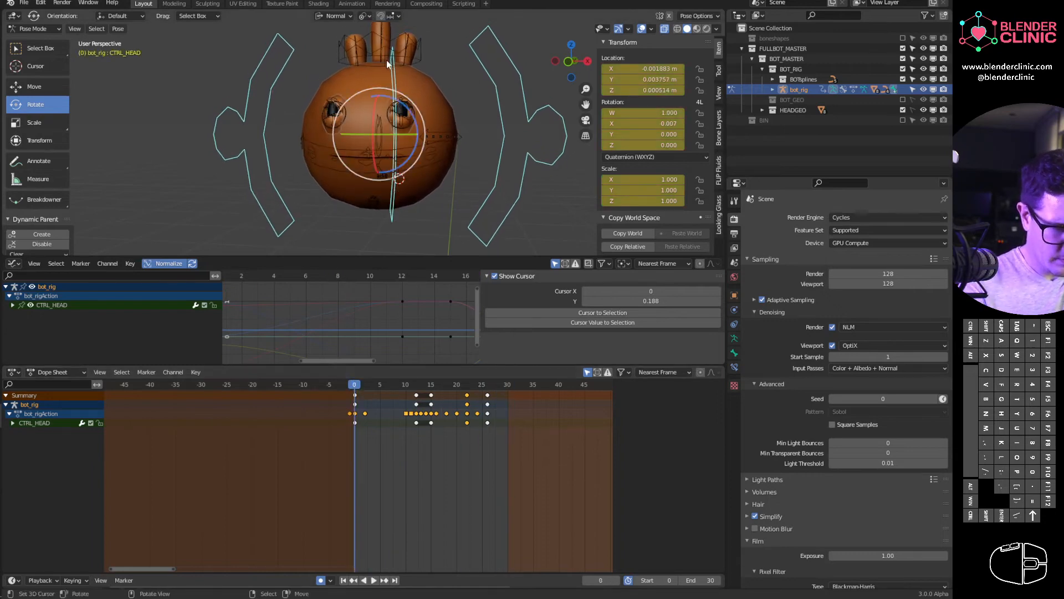
- At frame 12, move the ctrl_head_SS squash control down about 0.03 m and play the animation back
click(379, 67)
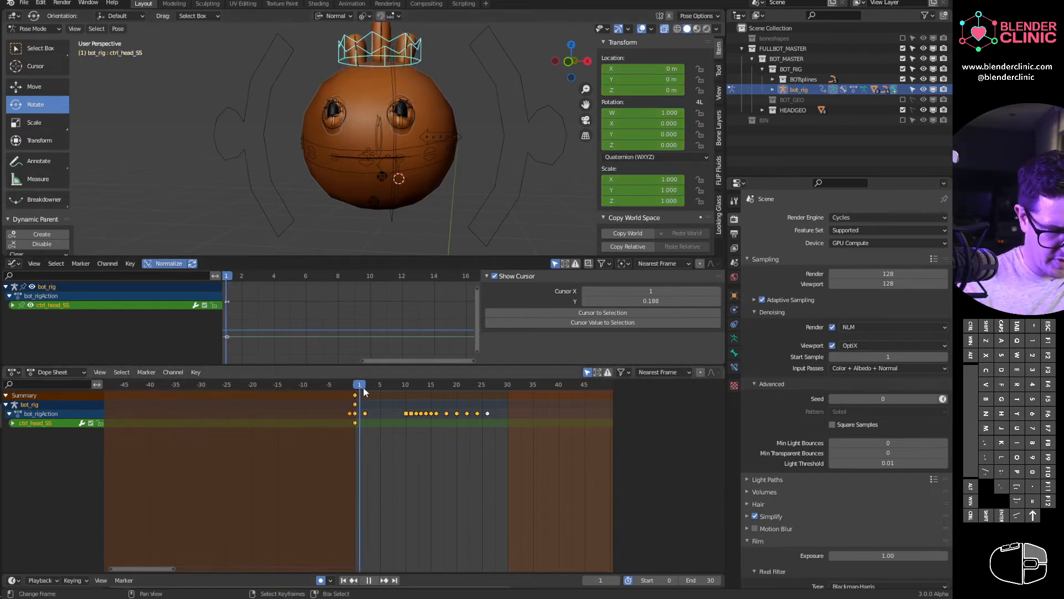
drag(365, 391, 415, 391)
key(g)
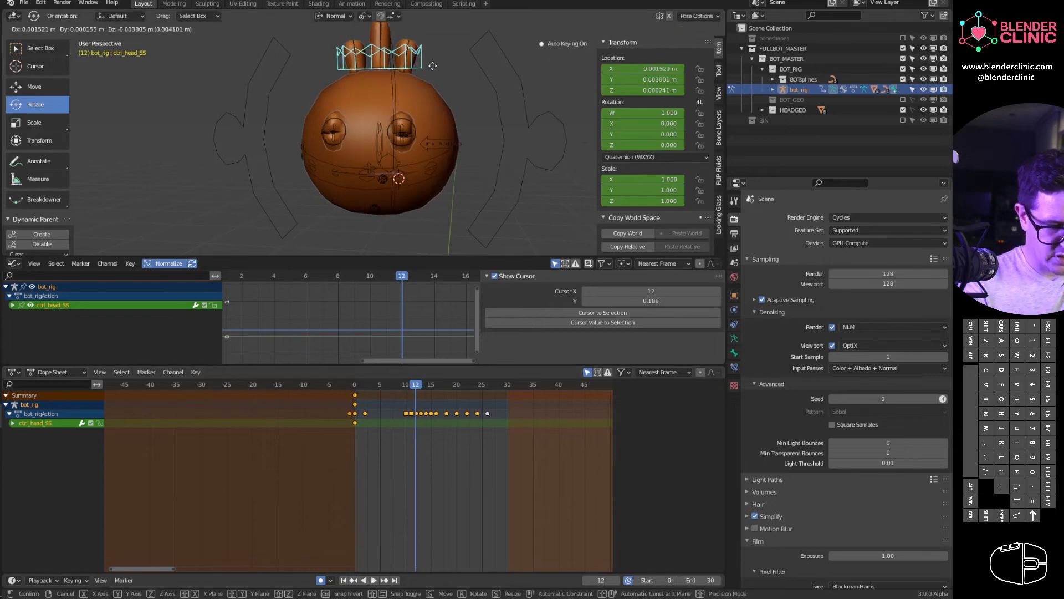
click(430, 78)
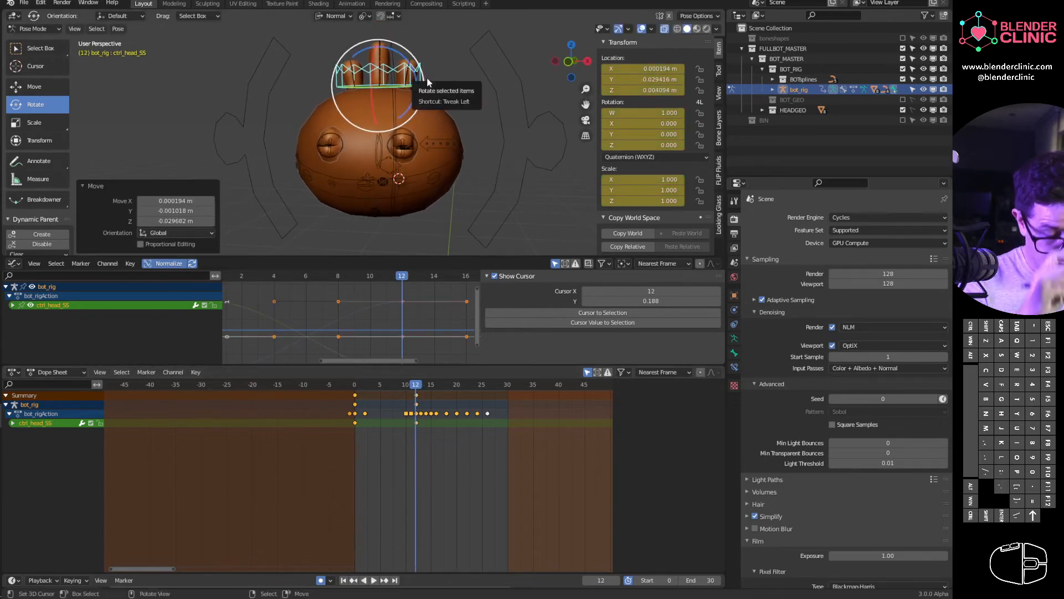
click(355, 388)
key(space)
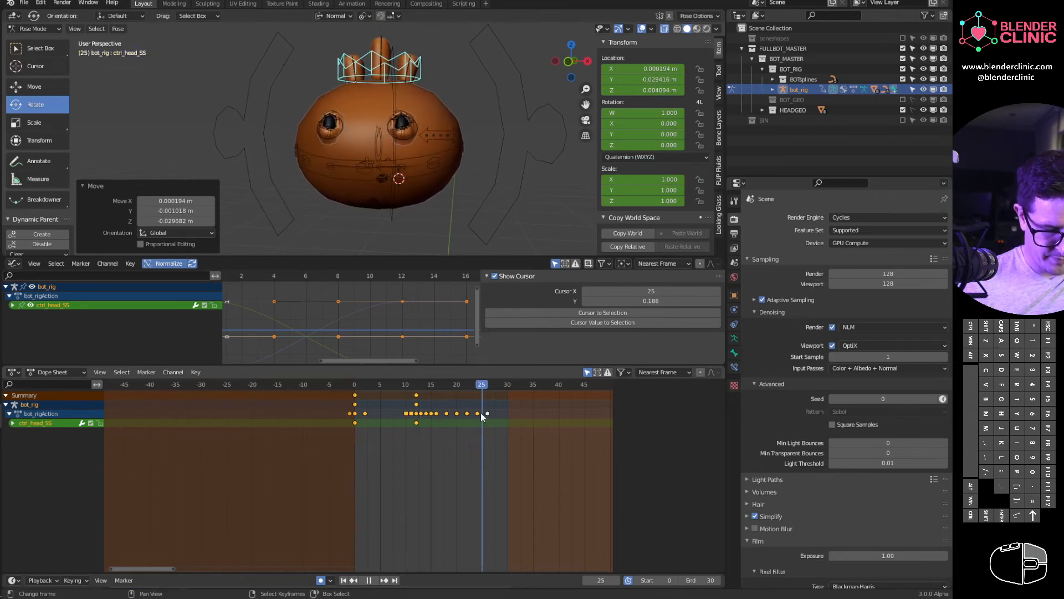
- At frame 24, clear the location of ctrl_head_SS and raise it about 0.006 m for a slight stretch
drag(481, 413, 477, 414)
key(alt+g)
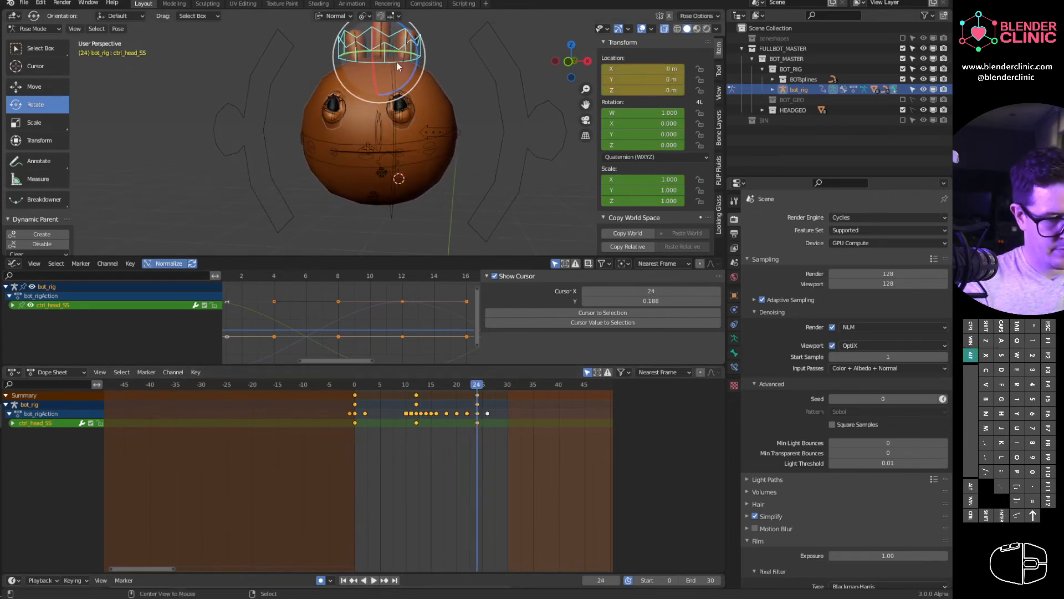
key(g)
key(Escape)
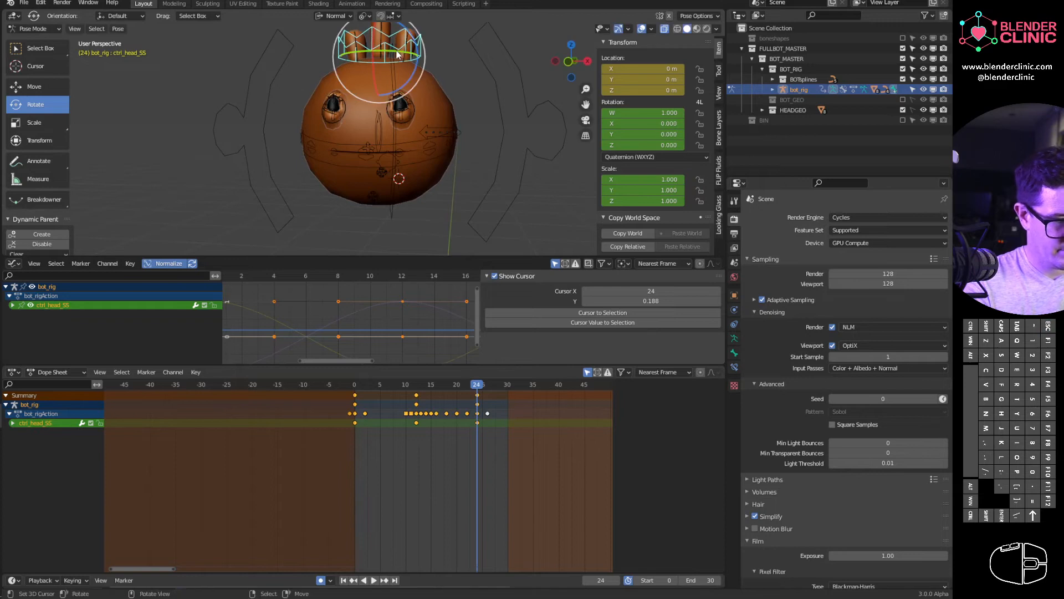
key(g)
click(396, 47)
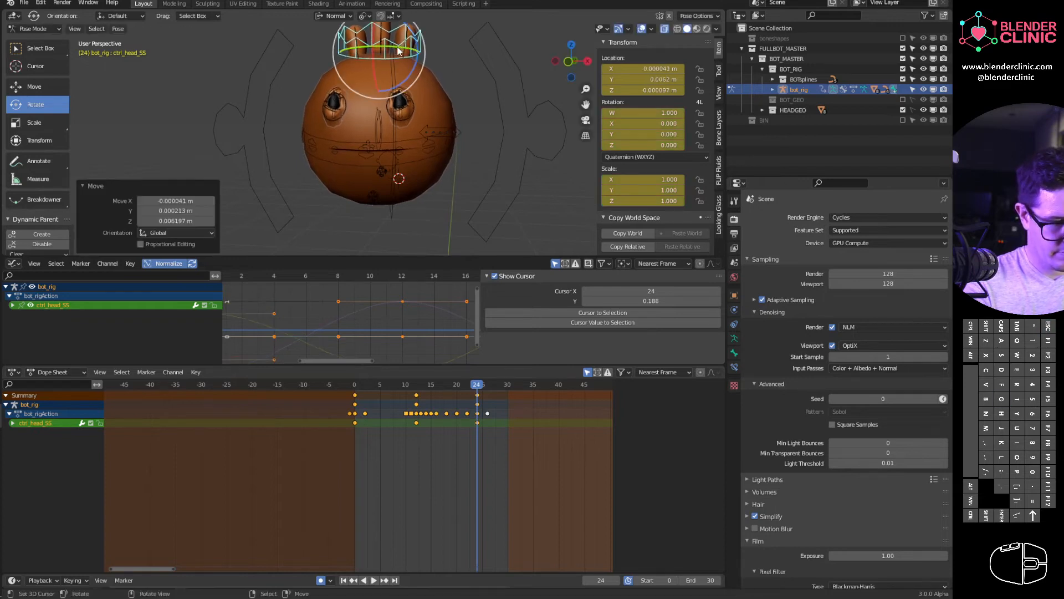
- Reset the location of ctrl_head_SS at frame 26 and play back the squash and stretch
click(488, 386)
key(alt+g)
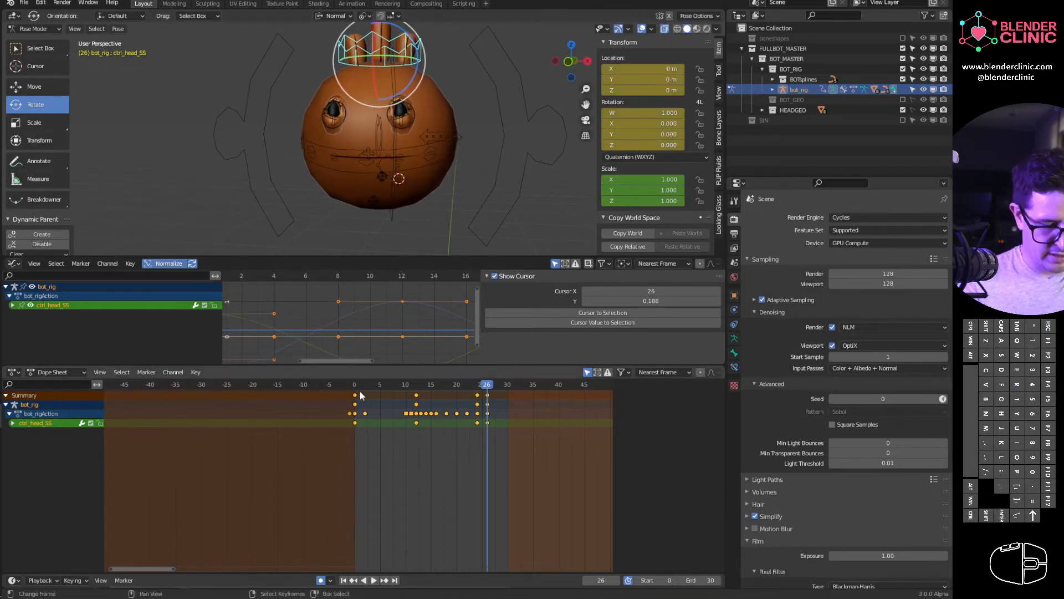
key(space)
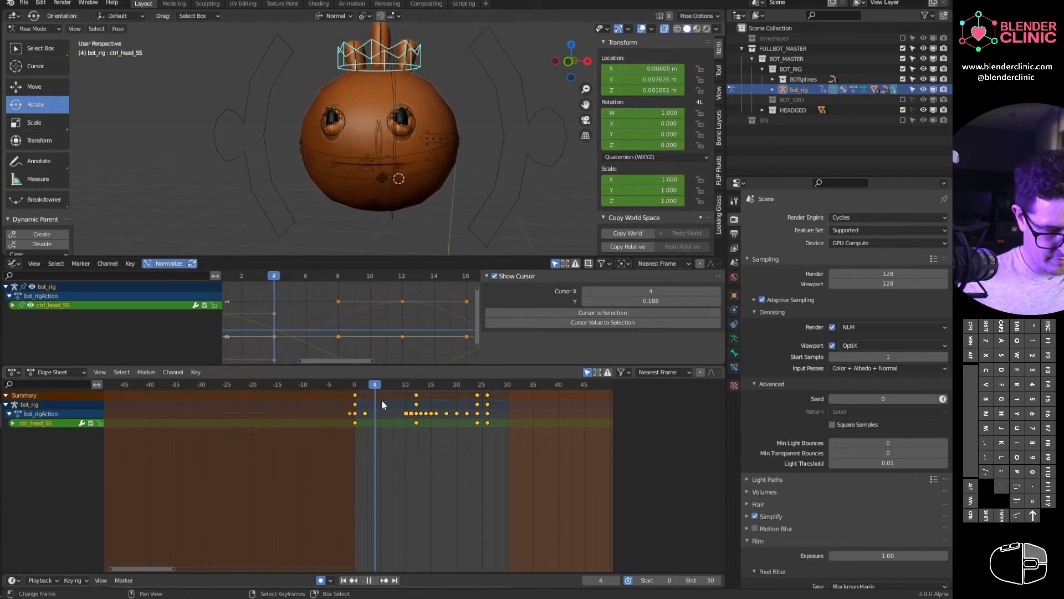
click(468, 431)
key(Right)
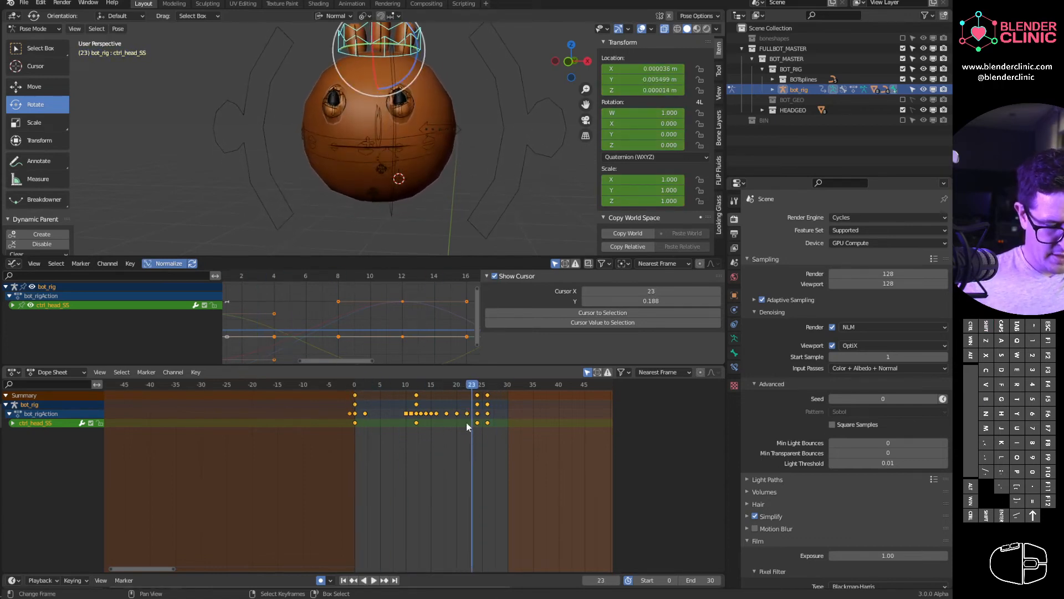
- At frame 14, move CTRL_jaw.jut about 0.021 m along X and -0.02 m along Z, and play it back
click(404, 161)
drag(372, 383, 425, 398)
key(g)
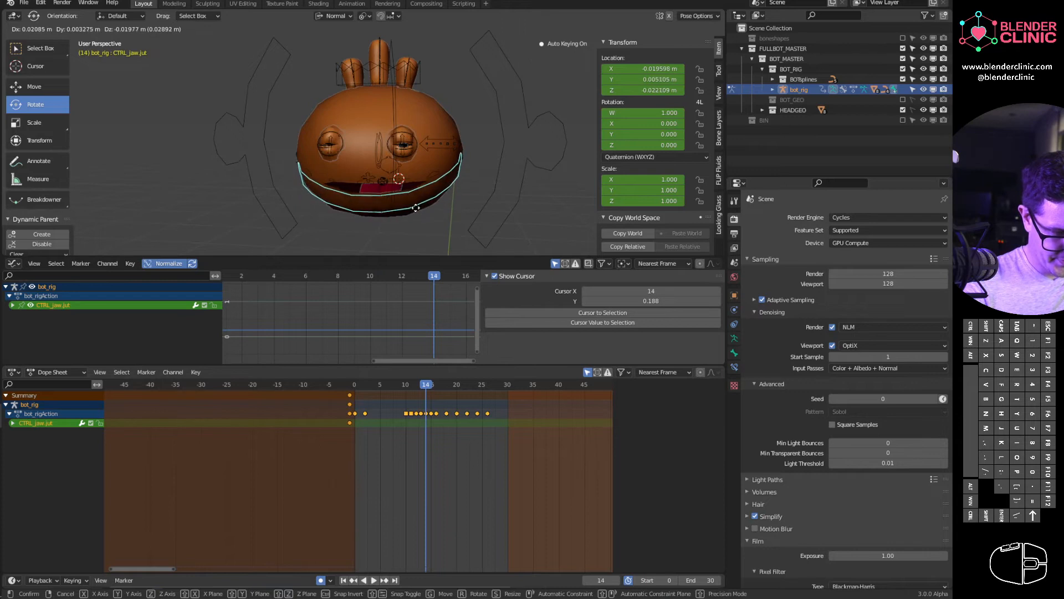
click(416, 207)
key(space)
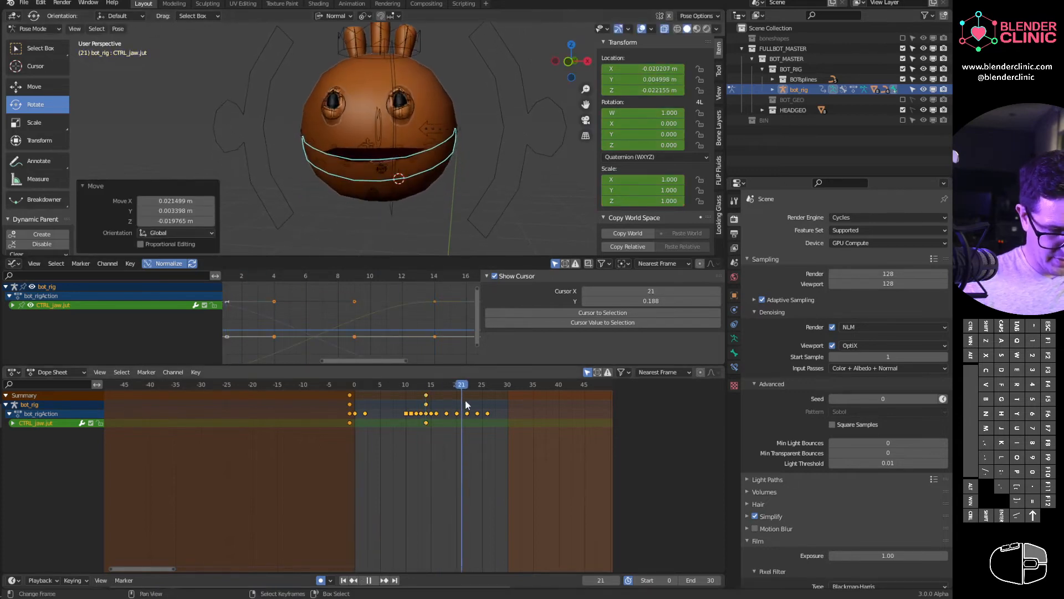
- At frame 25, clear CTRL_jaw.jut's location, rotate it about -1.71° in the view plane, and review the jaw motion
mouse_move(465, 405)
mouse_down()
mouse_move(492, 405)
mouse_move(481, 396)
mouse_up()
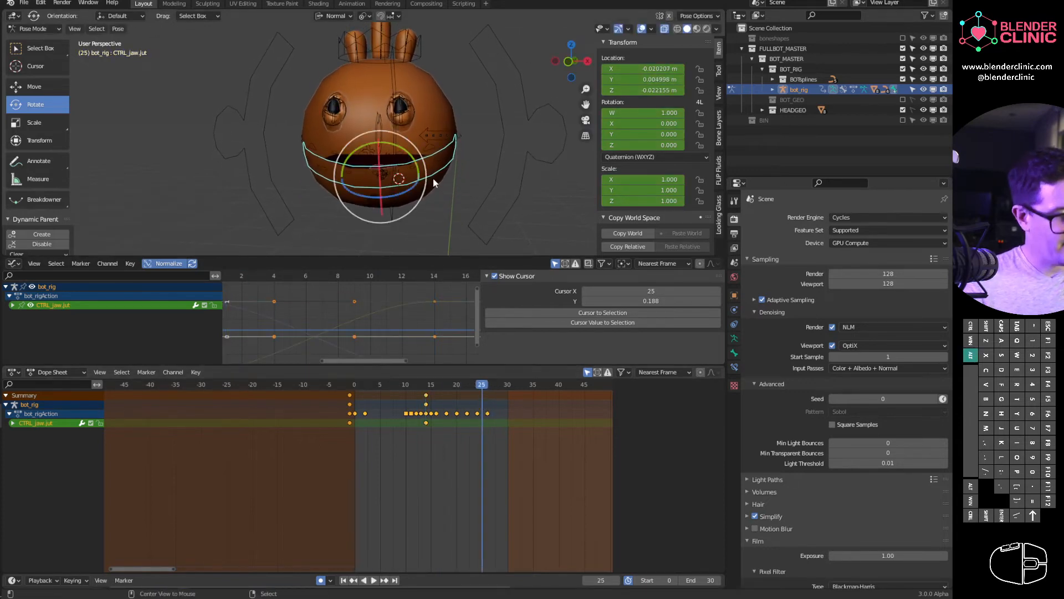
key(alt+g)
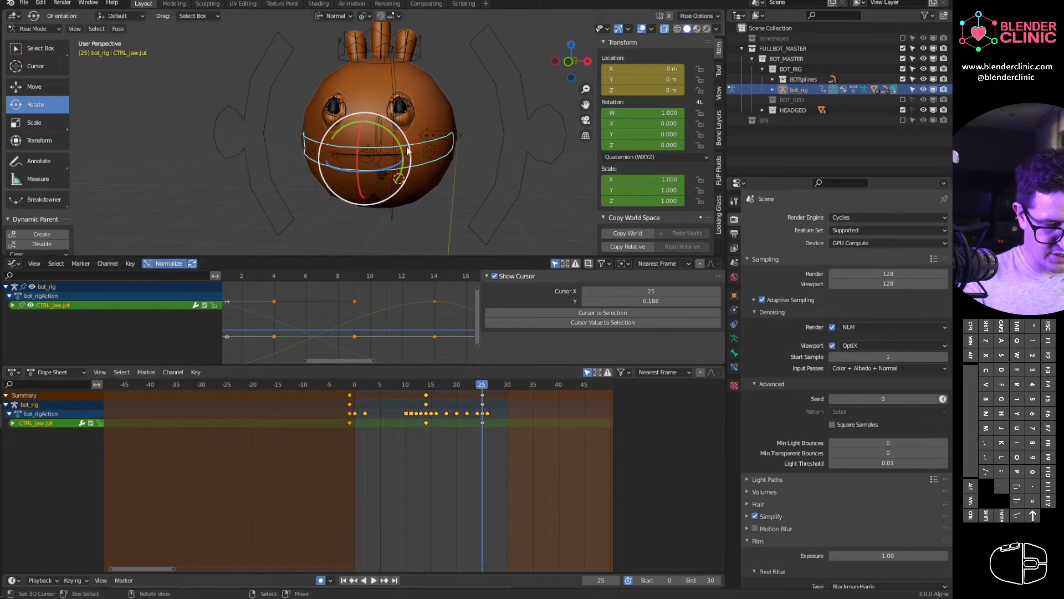
key(r)
click(447, 165)
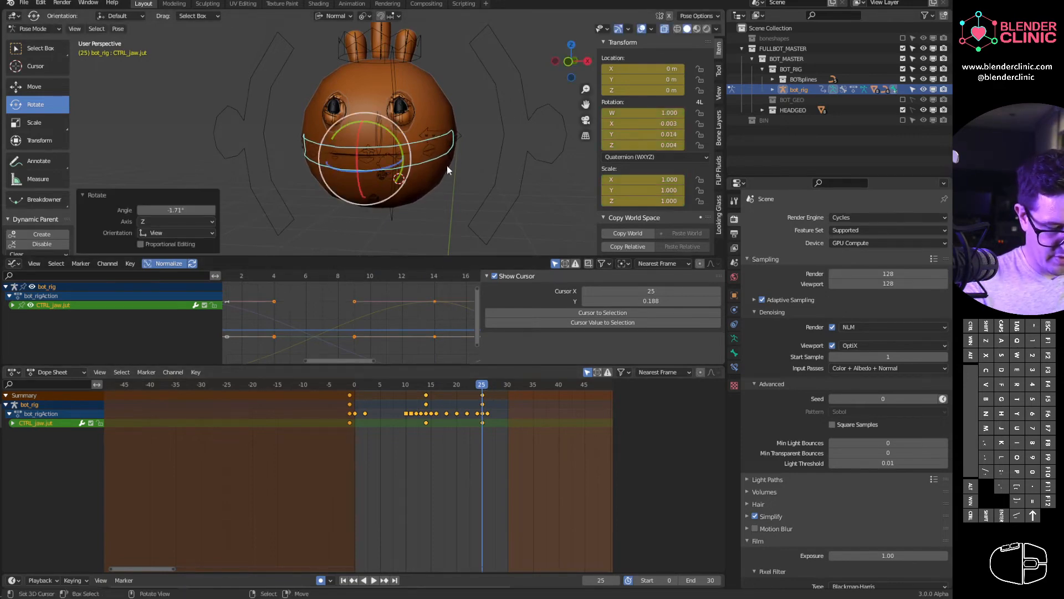
key(space)
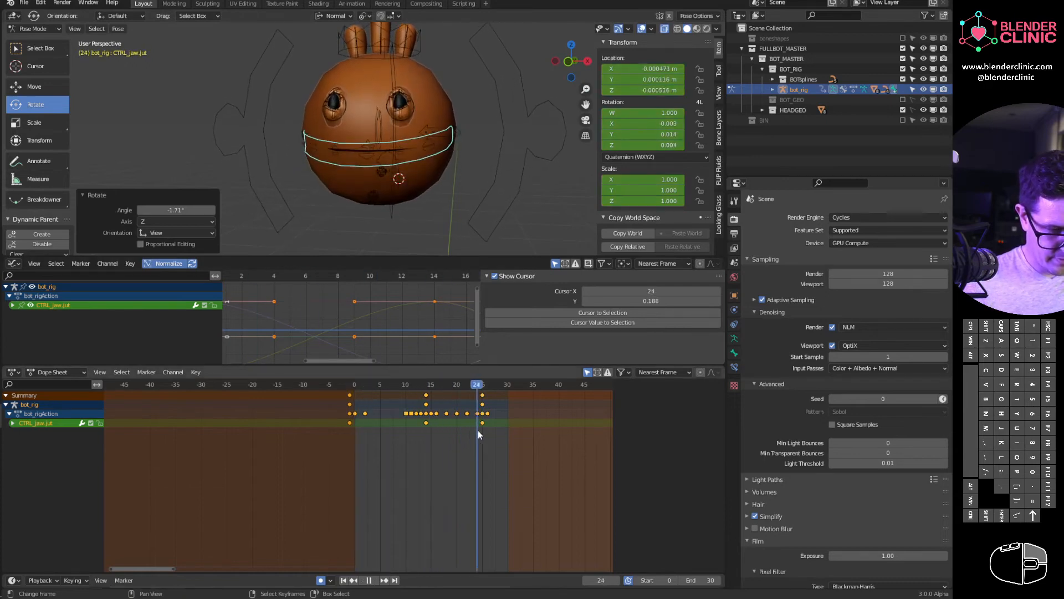
drag(487, 434, 380, 413)
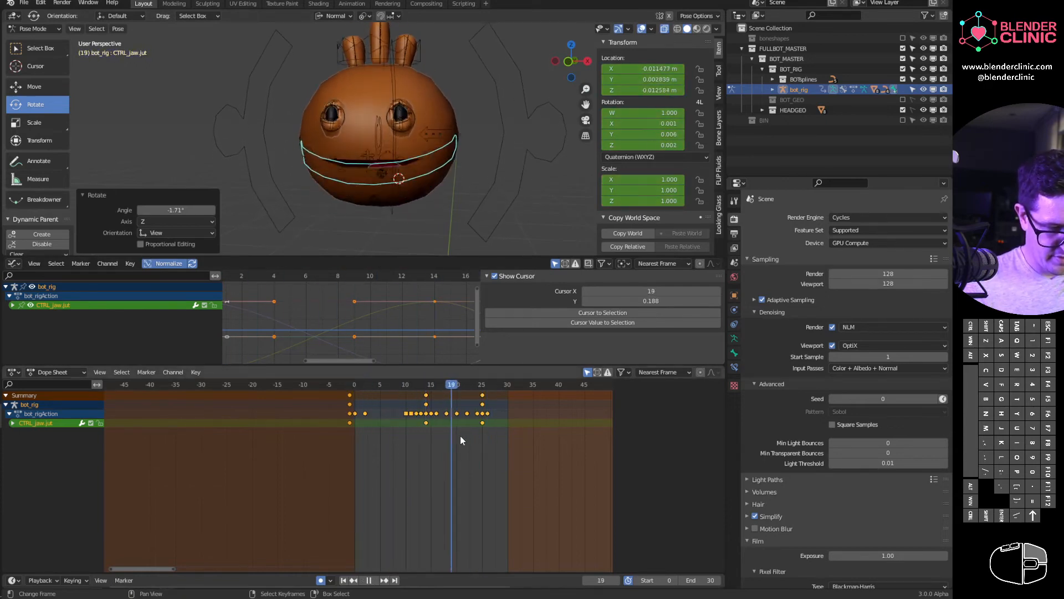
key(space)
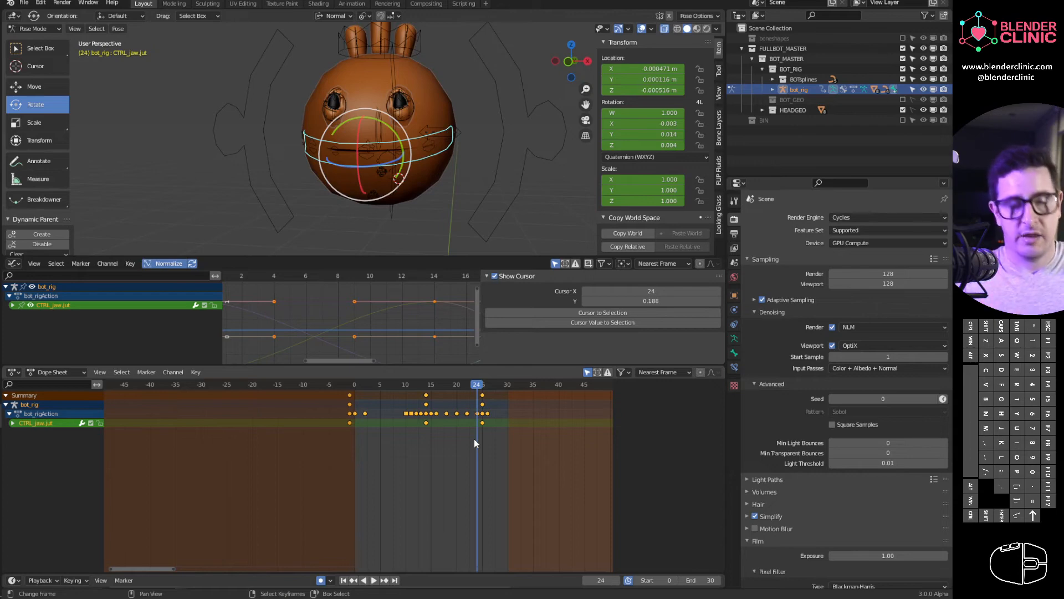
key(space)
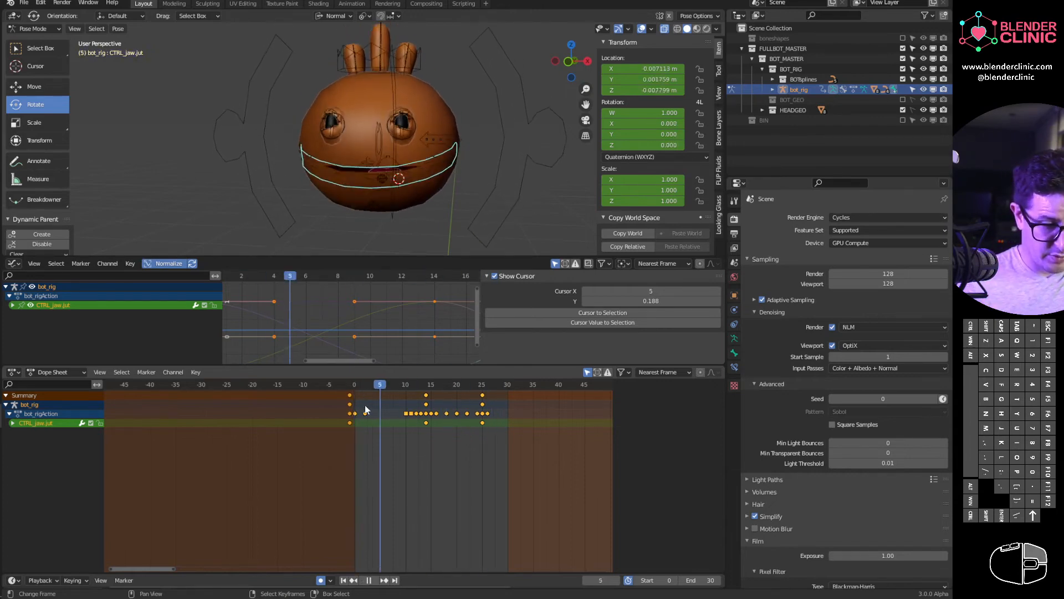
key(space)
- Hide the crown-shaped ctrl_head_SS control so the hair controls beneath it can be selected
scroll(473, 193, up, 4)
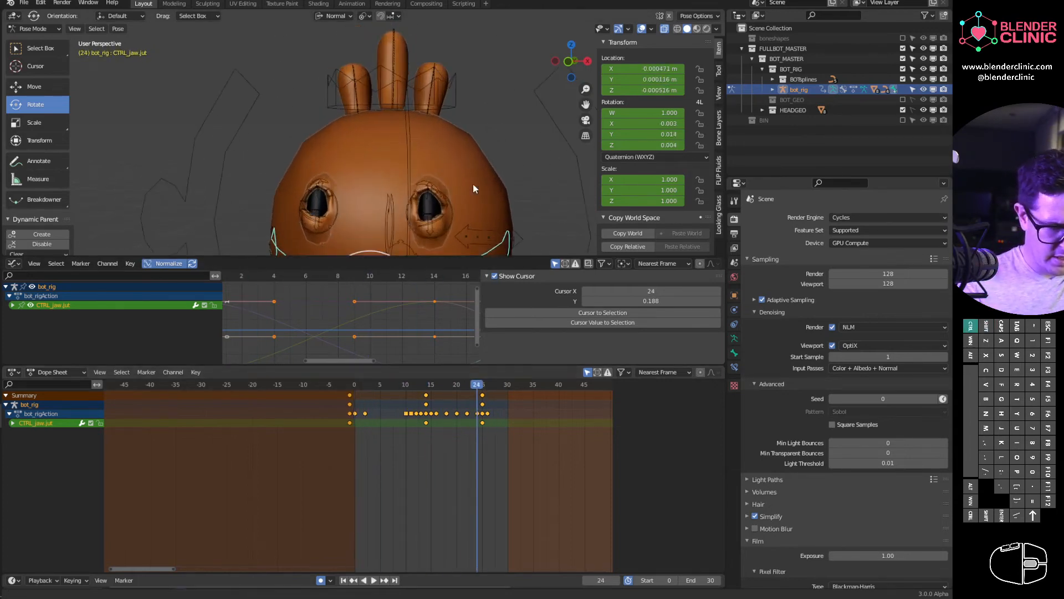
ctrl+middle_drag(474, 188, 471, 166)
right_click(394, 85)
shift+right_click(356, 83)
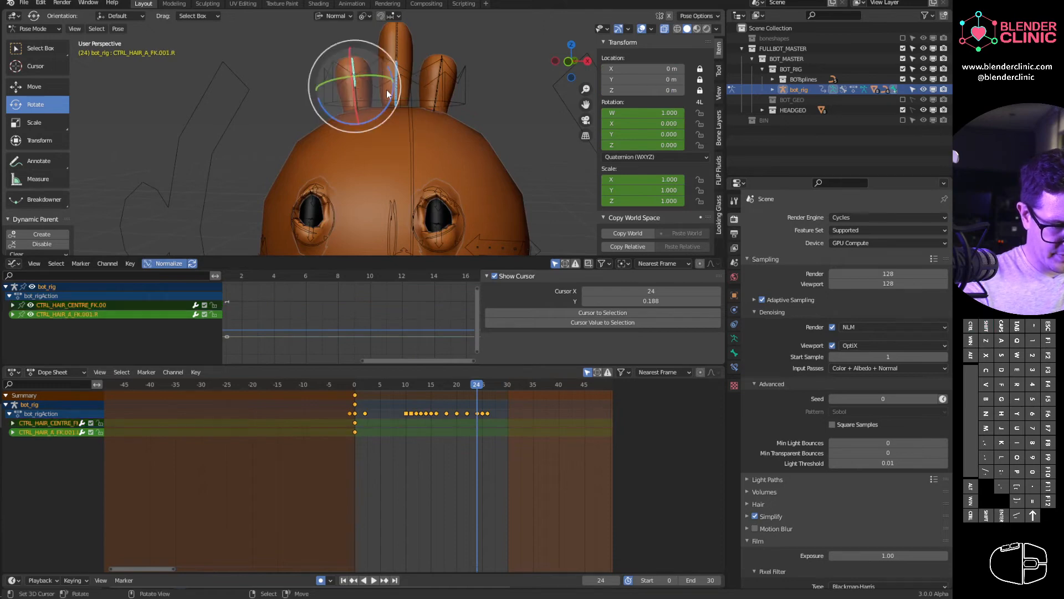
right_click(420, 100)
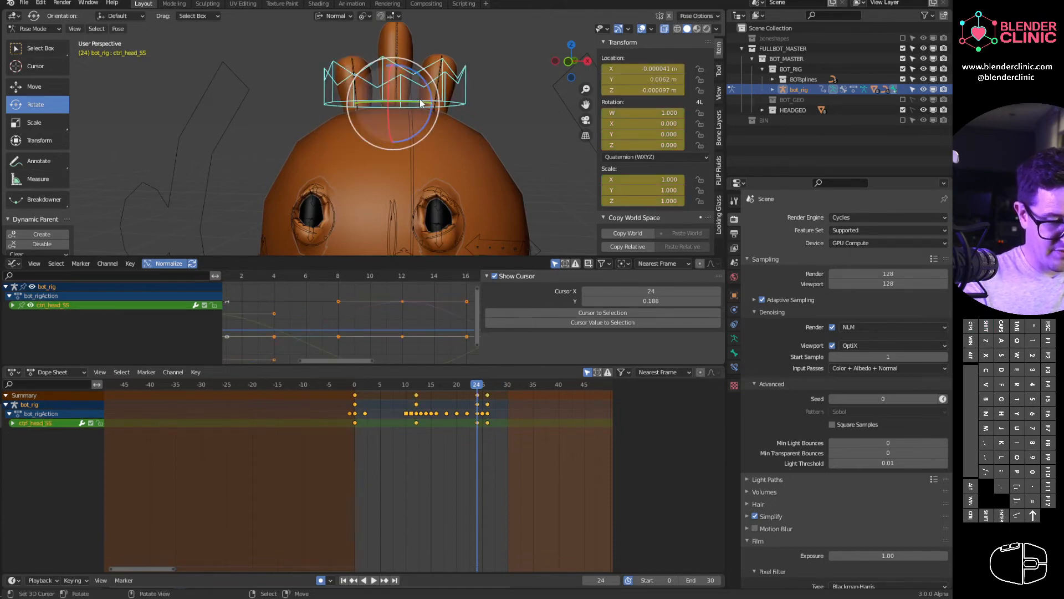
key(g)
right_click(421, 105)
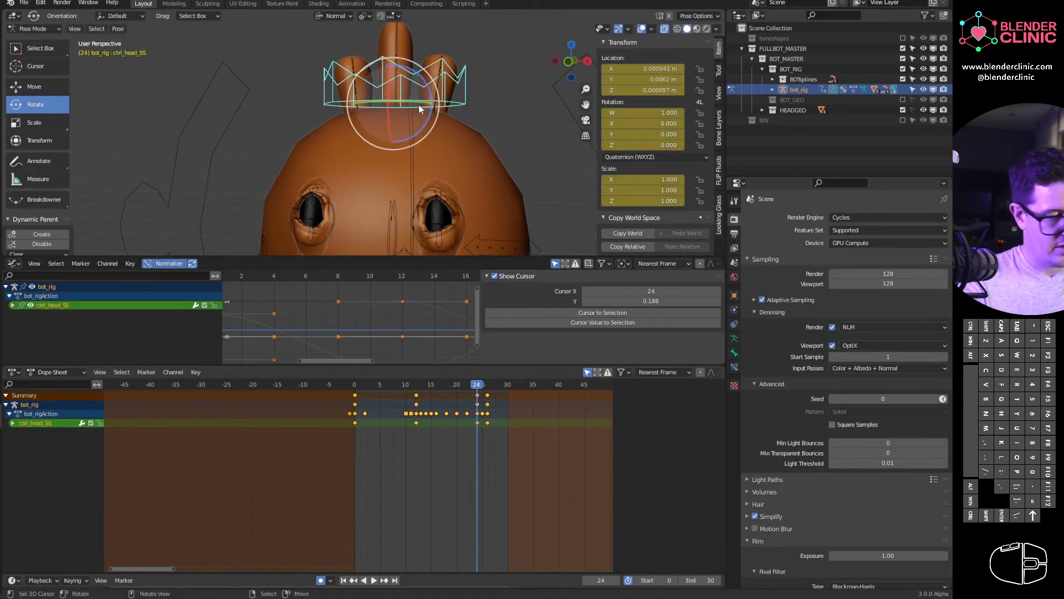
key(h)
- At frame 0, rotate the three base hair controls forward in side view to about 0.16 in quaternion X
right_click(358, 96)
shift+right_click(396, 77)
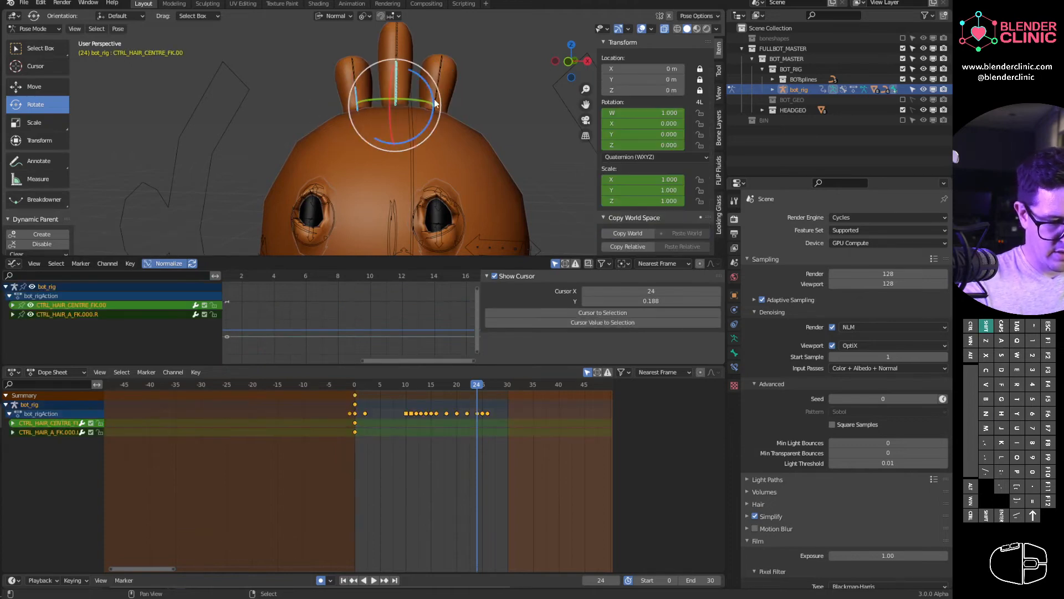
shift+right_click(437, 91)
click(351, 384)
key(space)
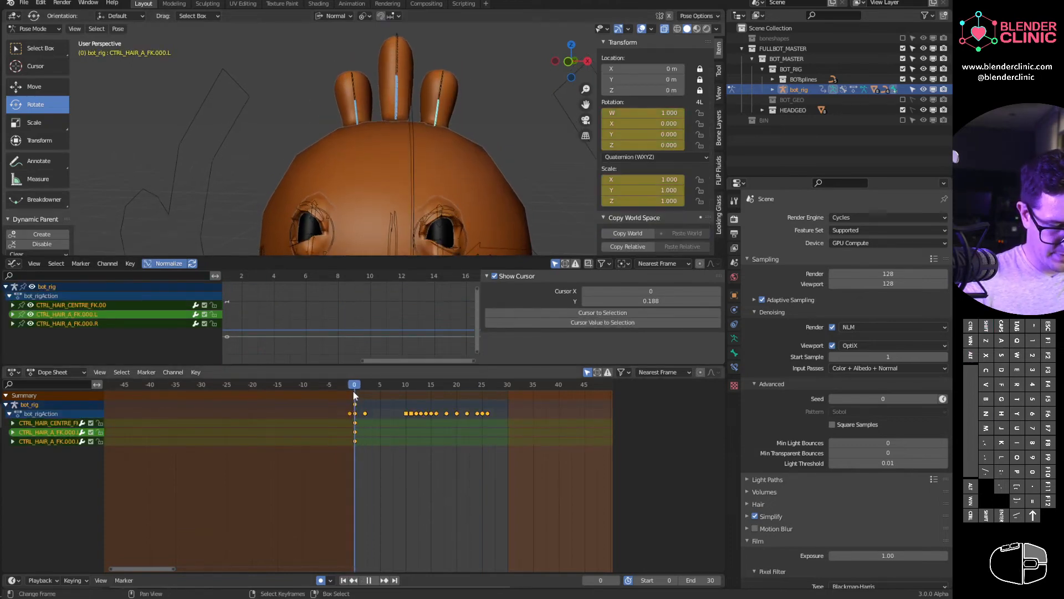
key(KP_3)
drag(501, 87, 490, 88)
- At frame 0, bend the upper hair controls CTRL_HAIR_CENTRE_FK.01 and CTRL_HAIR_A_FK.001.R forward to about 0.25 in quaternion X
right_click(488, 81)
shift+right_click(490, 86)
right_click(492, 86)
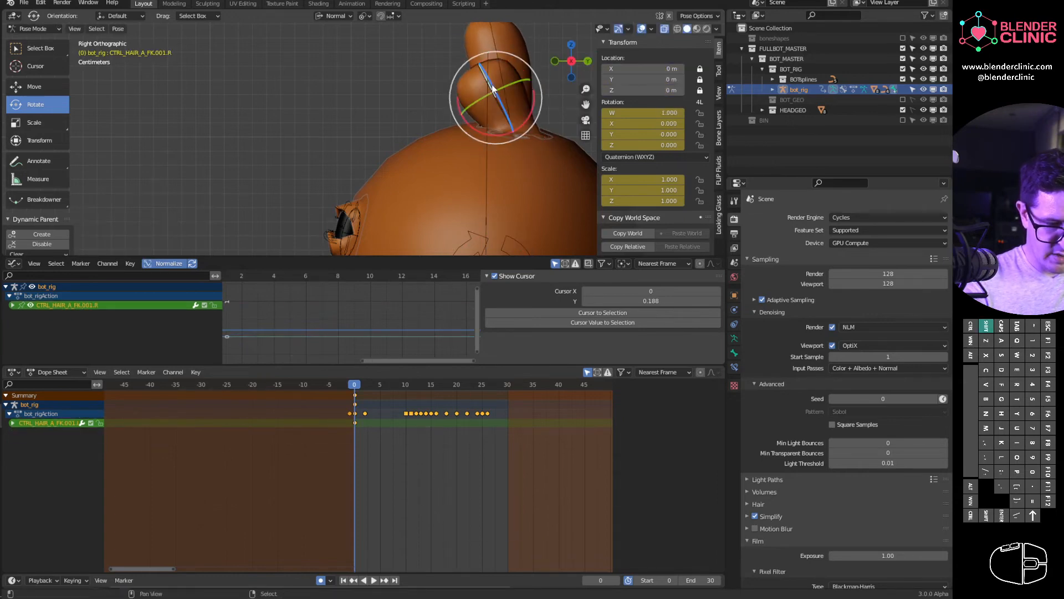
right_click(499, 62)
drag(527, 36, 504, 39)
right_click(481, 88)
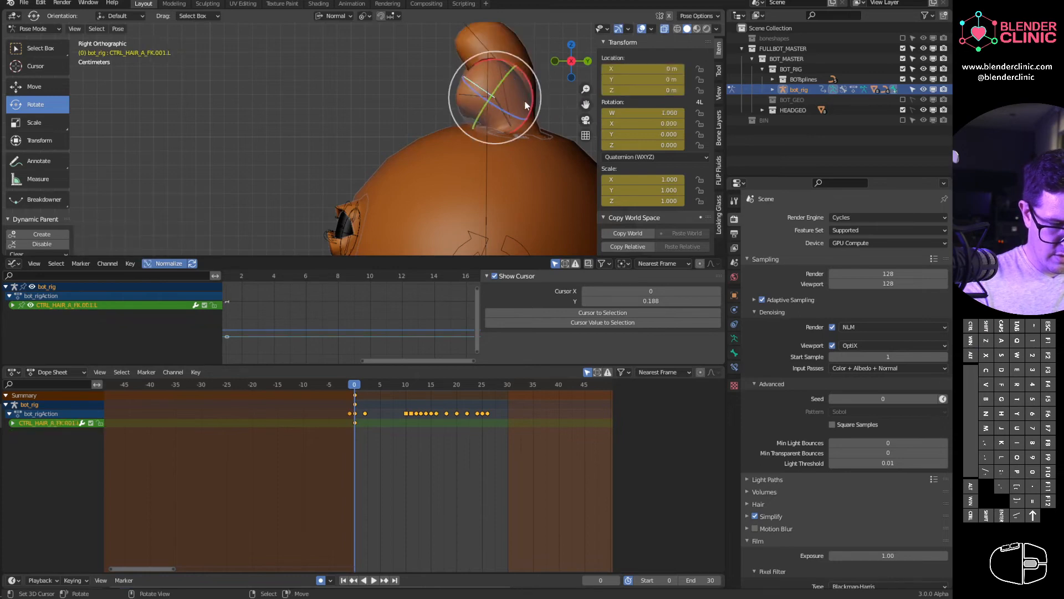
- Select all six hair controls and, at frame 13, clear their rotation and rotate them -5.8° about X
mouse_move(525, 100)
middle_down()
mouse_move(571, 104)
mouse_move(541, 112)
middle_up()
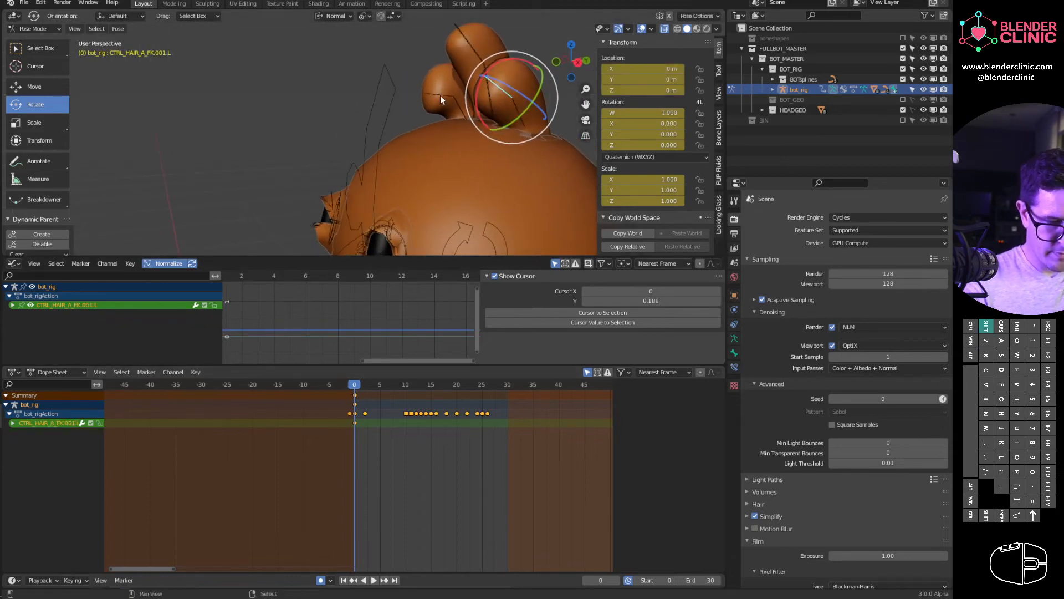
shift+right_click(460, 104)
shift+right_click(460, 104)
shift+right_click(471, 48)
shift+right_click(487, 91)
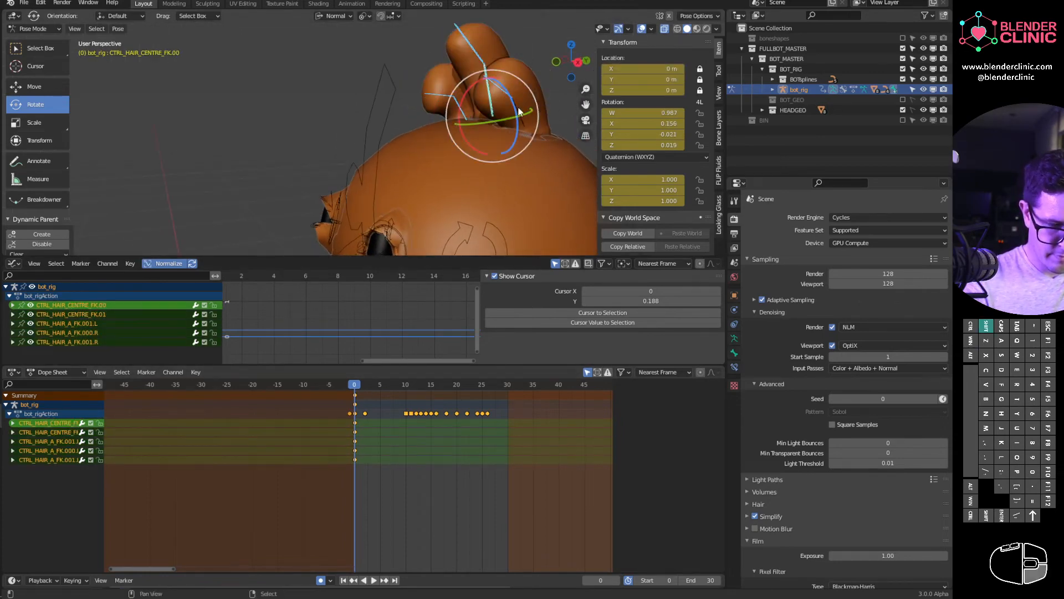
shift+right_click(517, 106)
key(space)
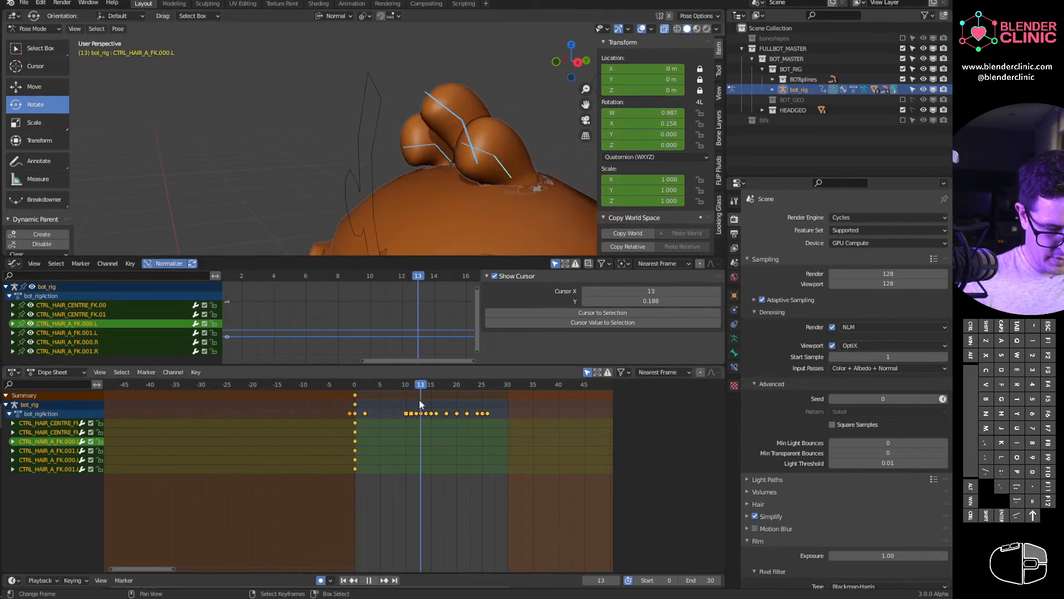
key(space)
key(alt+r)
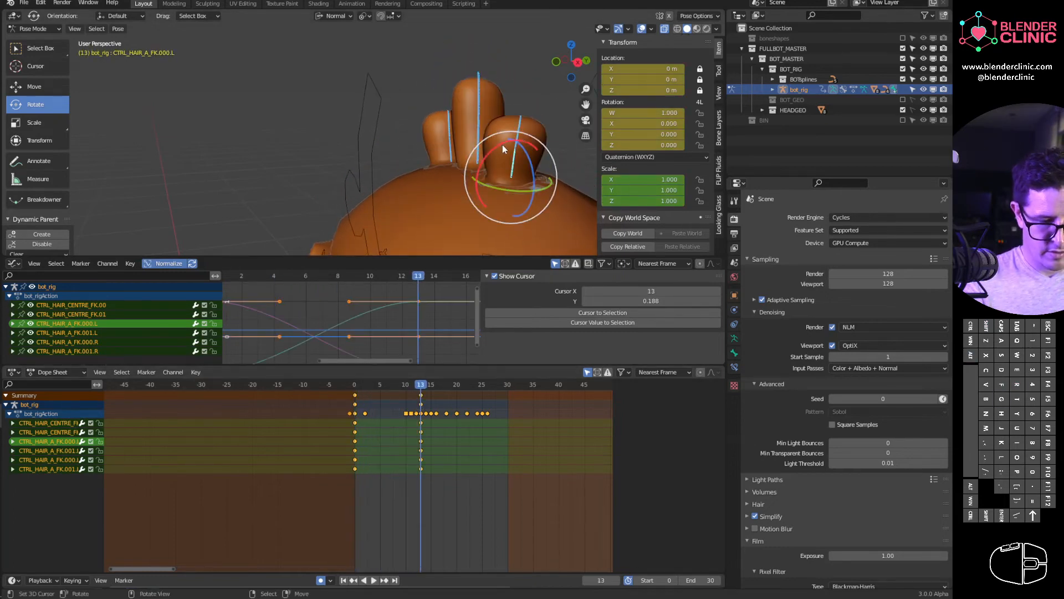
drag(498, 151, 498, 159)
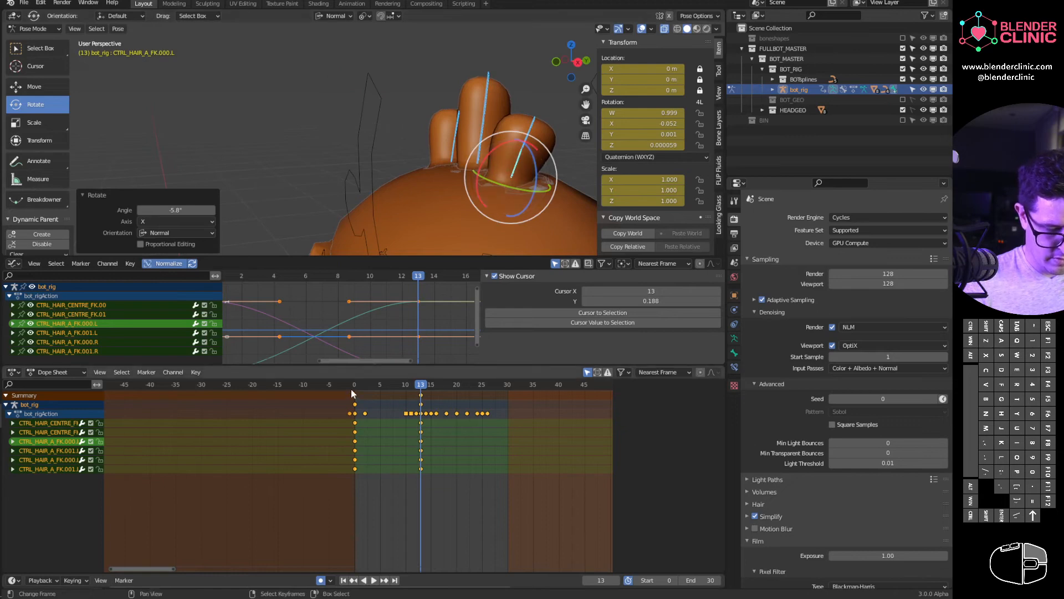
- Duplicate the hair controls' frame 0 keyframes to frame 24 and play back the motion
key(space)
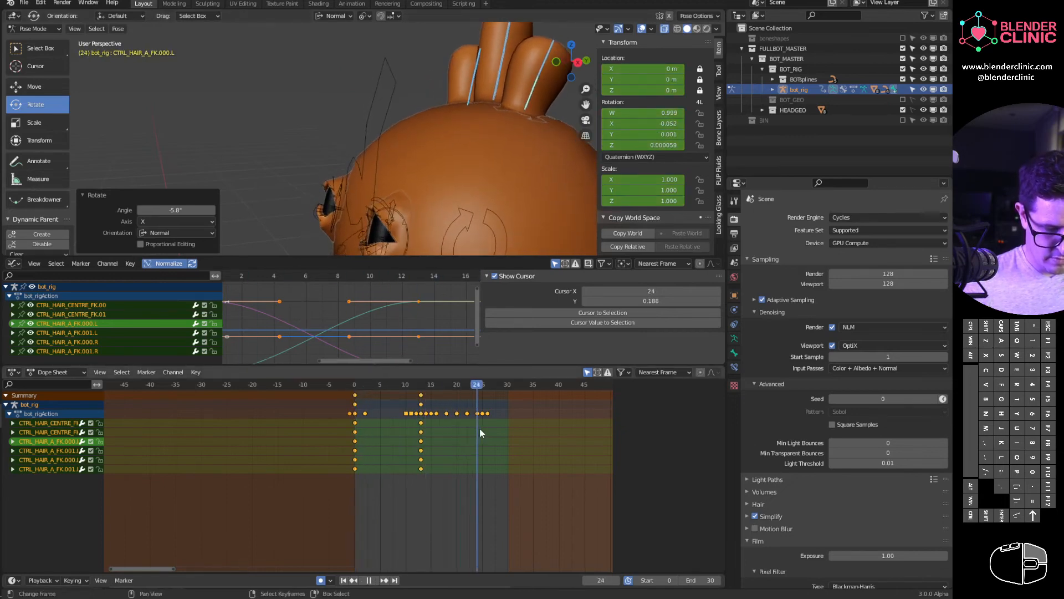
key(space)
click(356, 397)
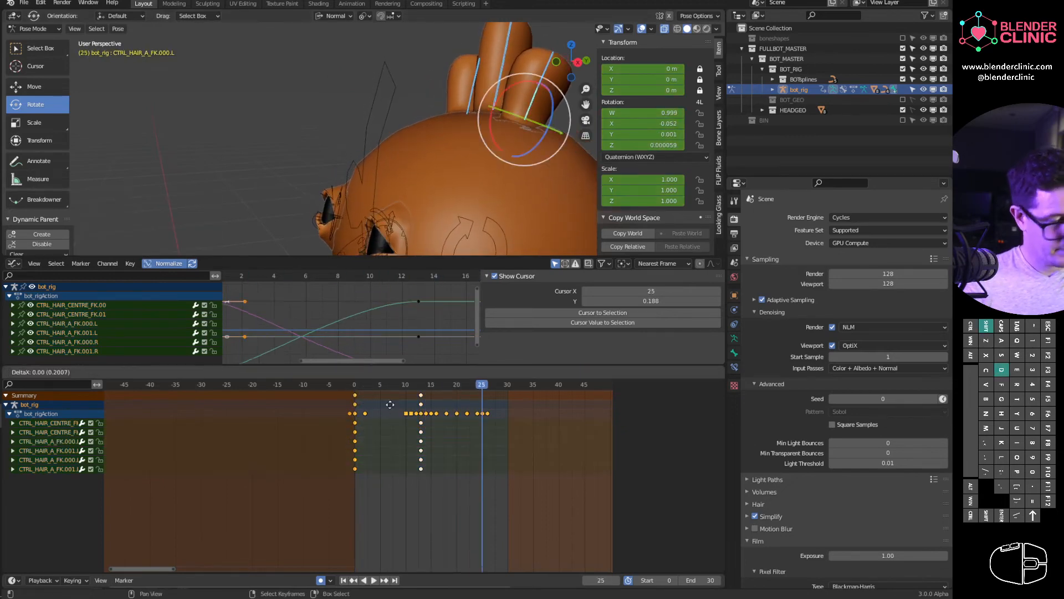
click(486, 415)
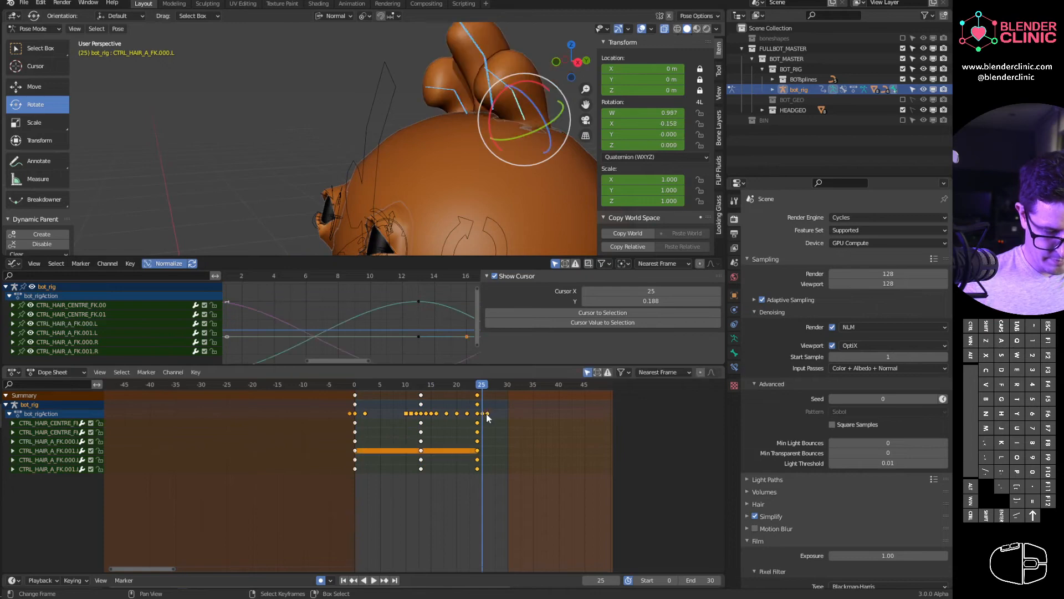
click(357, 386)
key(space)
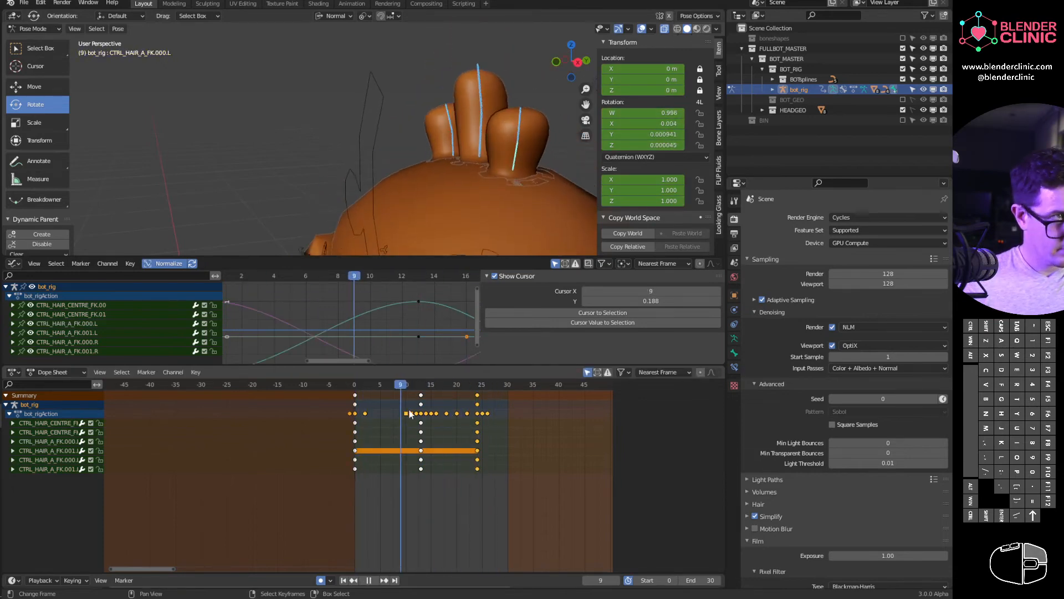
key(space)
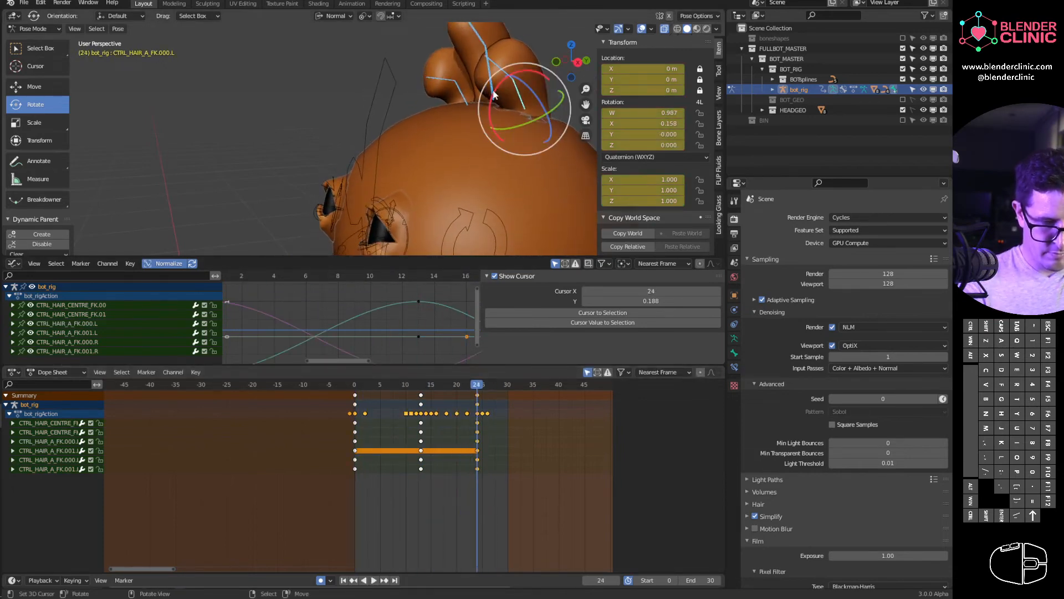
- At frame 24, rotate CTRL_HAIR_CENTRE_FK.00 forward 29.9° about X, clear both side base hair controls' rotation, and play it back
drag(495, 96, 459, 108)
click(483, 71)
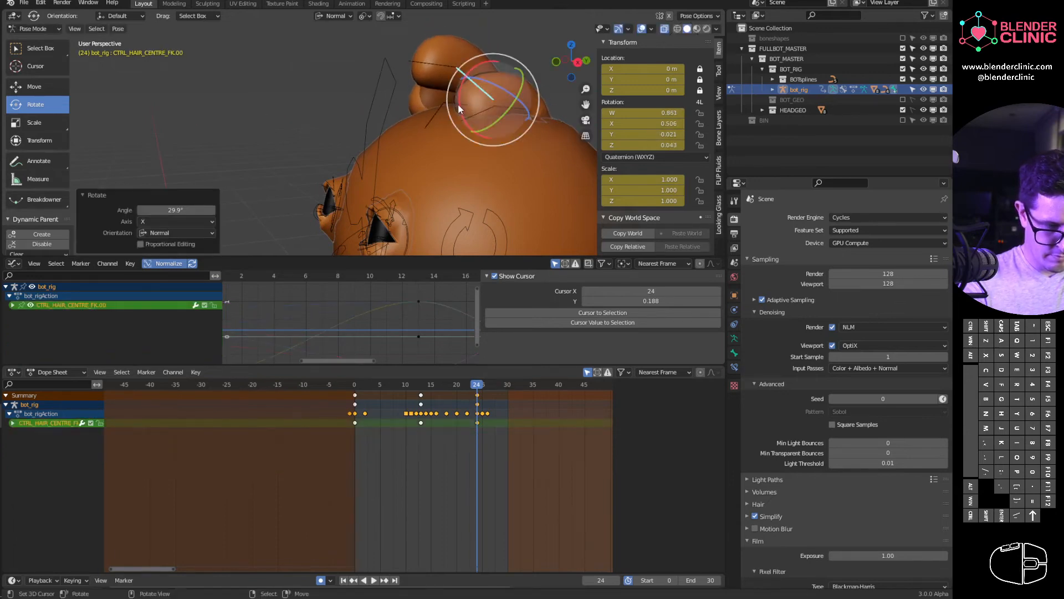
click(456, 105)
shift+click(520, 105)
key(alt+r)
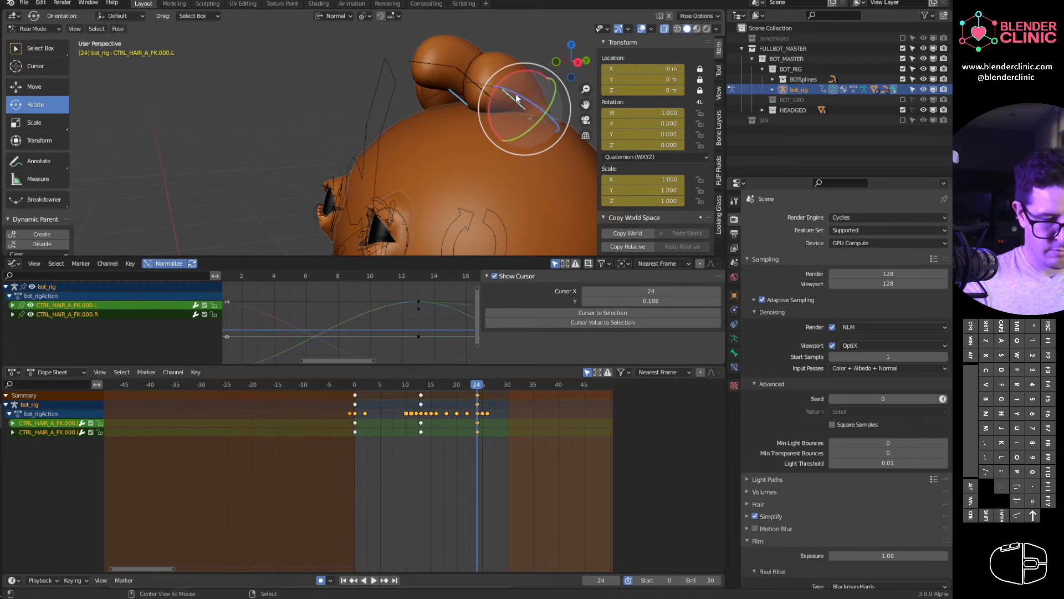
key(shift+ctrl+space)
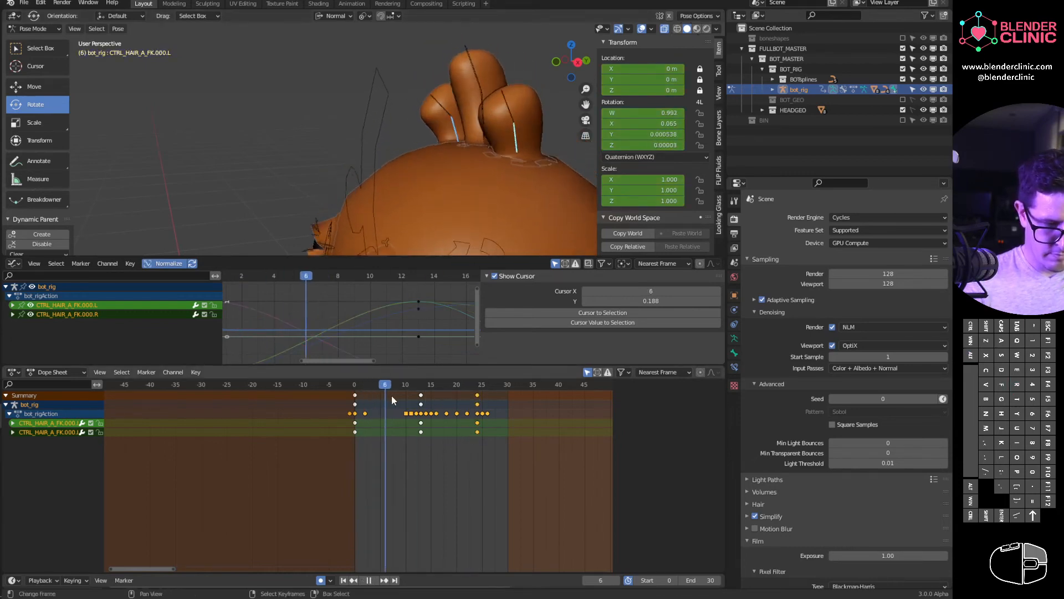
drag(392, 396, 500, 424)
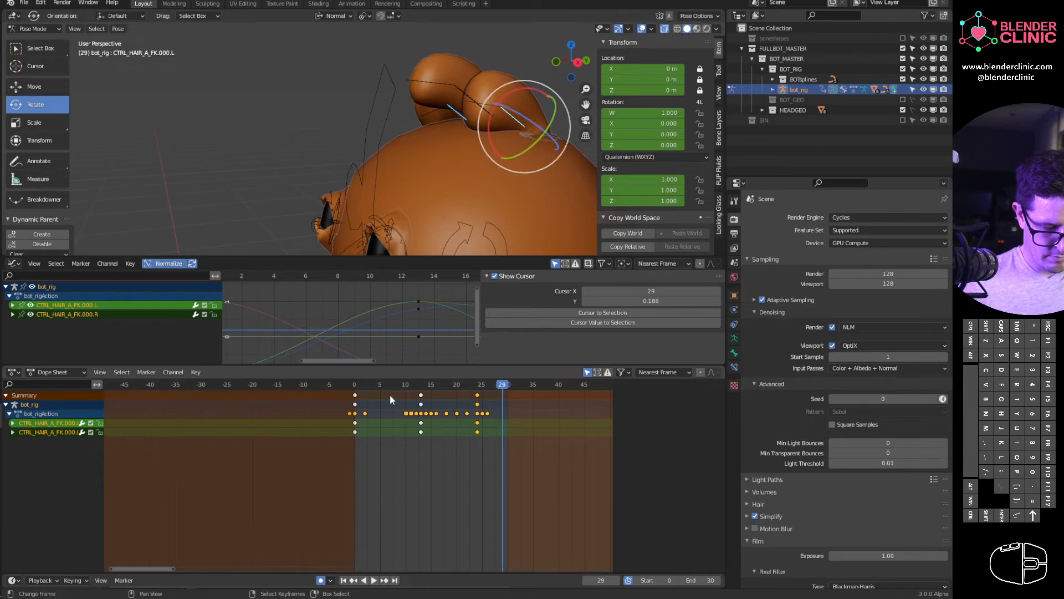
- Reselect all six hair controls, duplicate their frame 0 keyframes to frame 26, and play back the hair motion
shift+click(479, 104)
shift+click(467, 109)
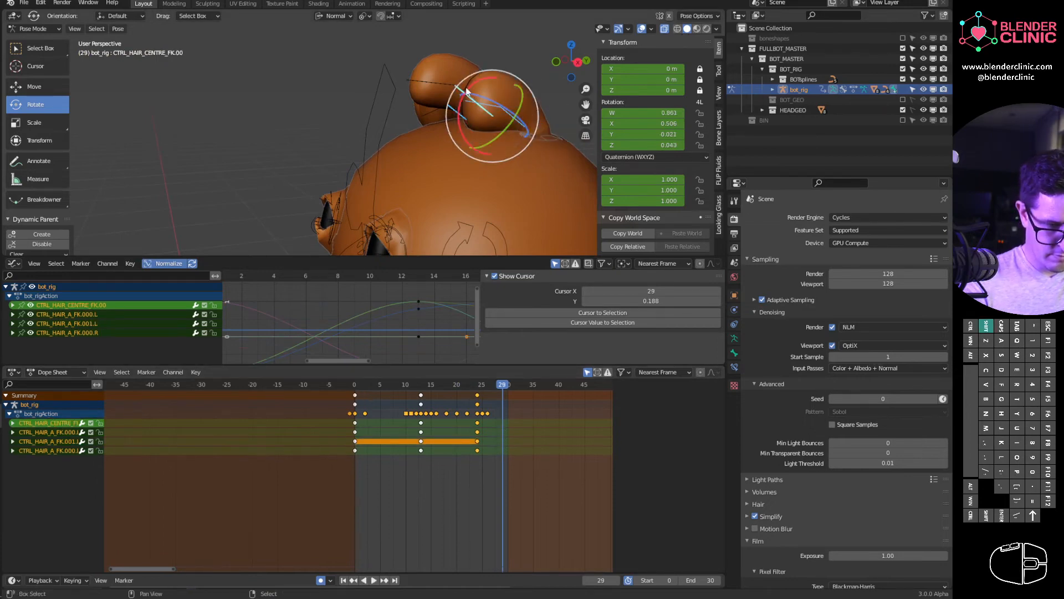
shift+click(433, 111)
shift+click(433, 111)
click(358, 396)
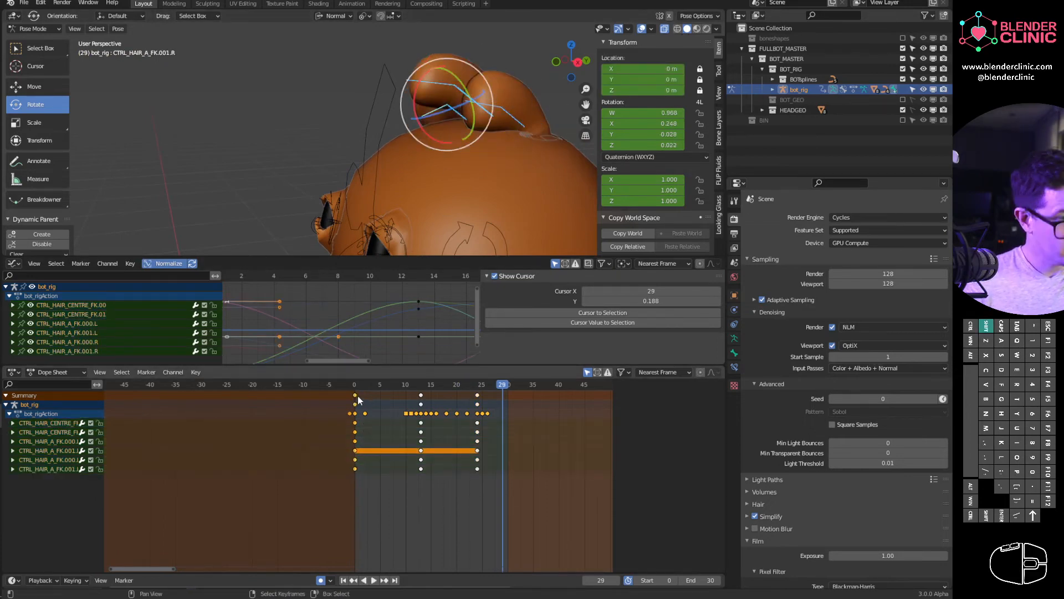
key(shift+d)
click(494, 405)
key(space)
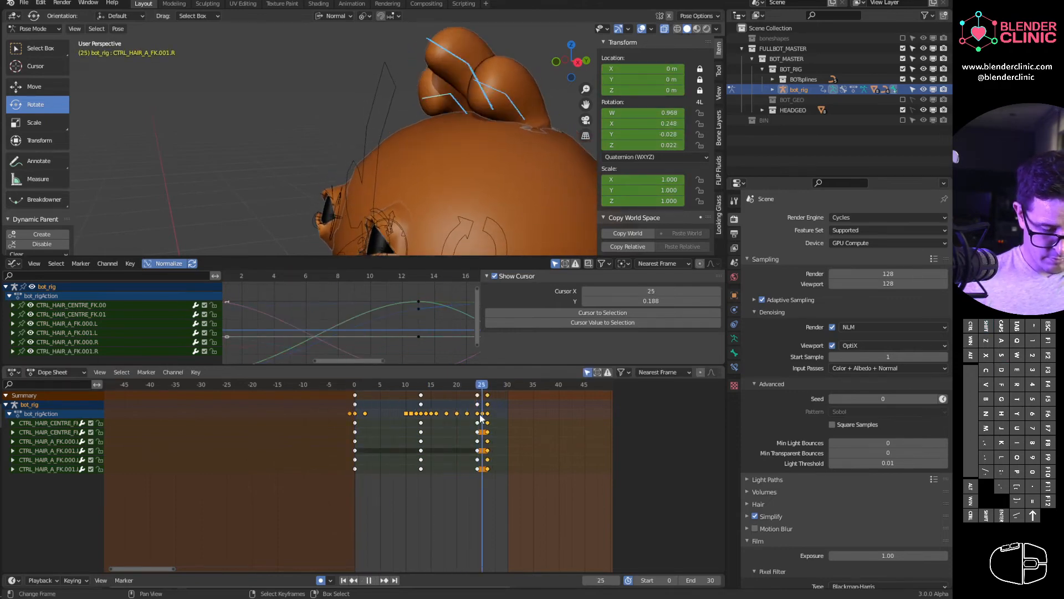
key(space)
- Select the three upper hair controls and offset their keyframes one frame later for overlap
click(438, 96)
shift+click(451, 53)
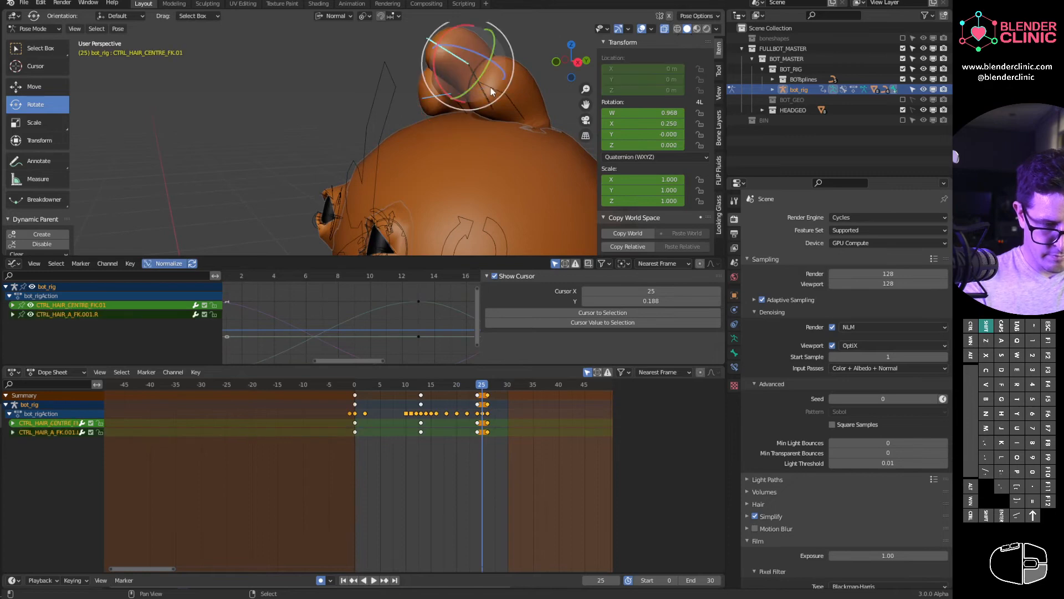
shift+click(492, 91)
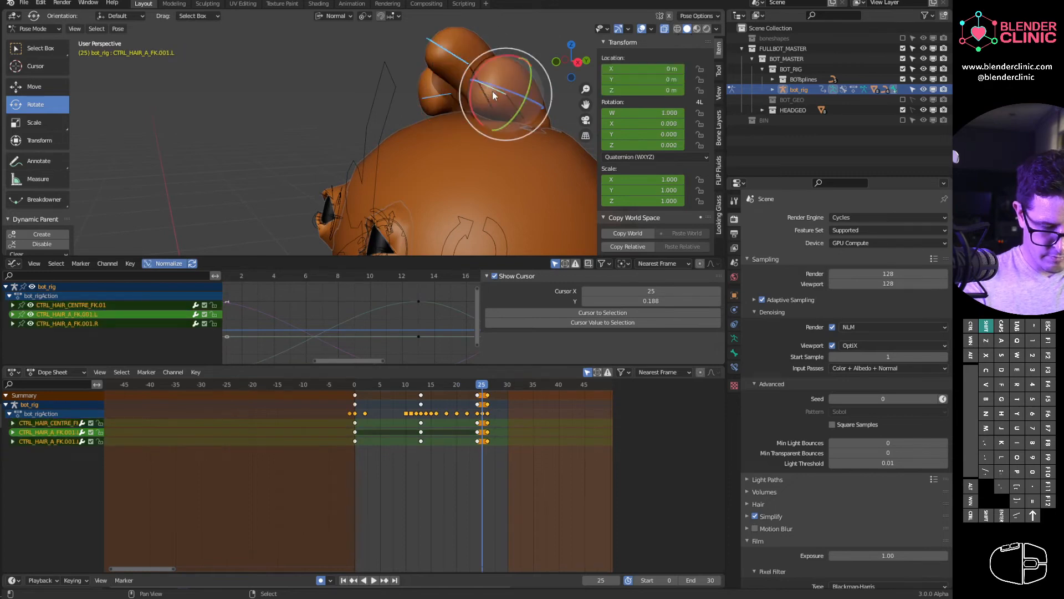
click(428, 406)
- At frame 19, rotate CTRL_HAIR_CENTRE_FK.01 by -33° about X and play back the hair motion
drag(356, 393, 449, 411)
drag(484, 76, 453, 35)
click(467, 63)
click(453, 35)
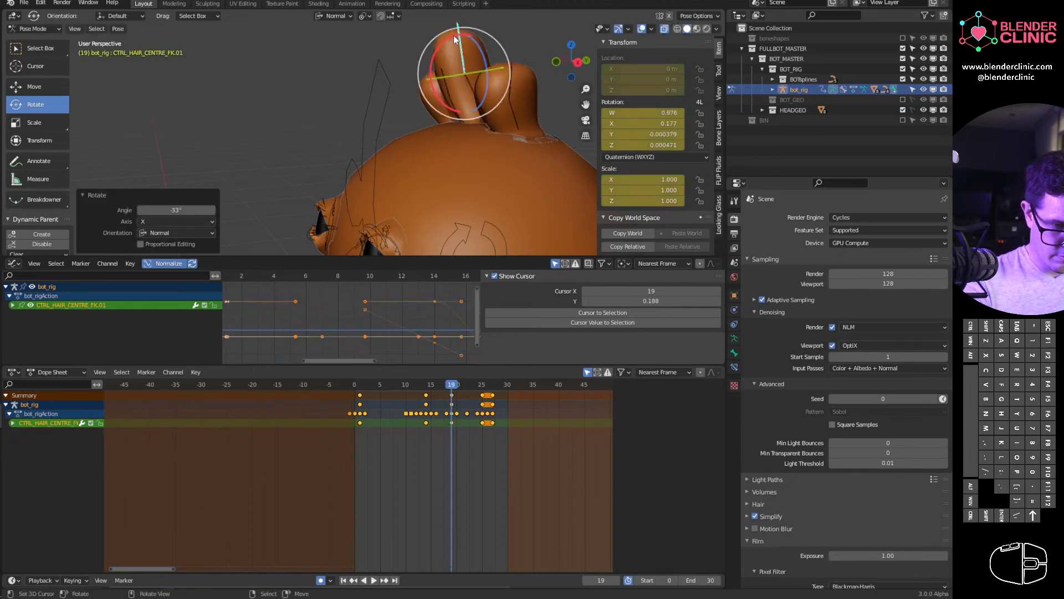
key(space)
drag(423, 410, 495, 424)
key(space)
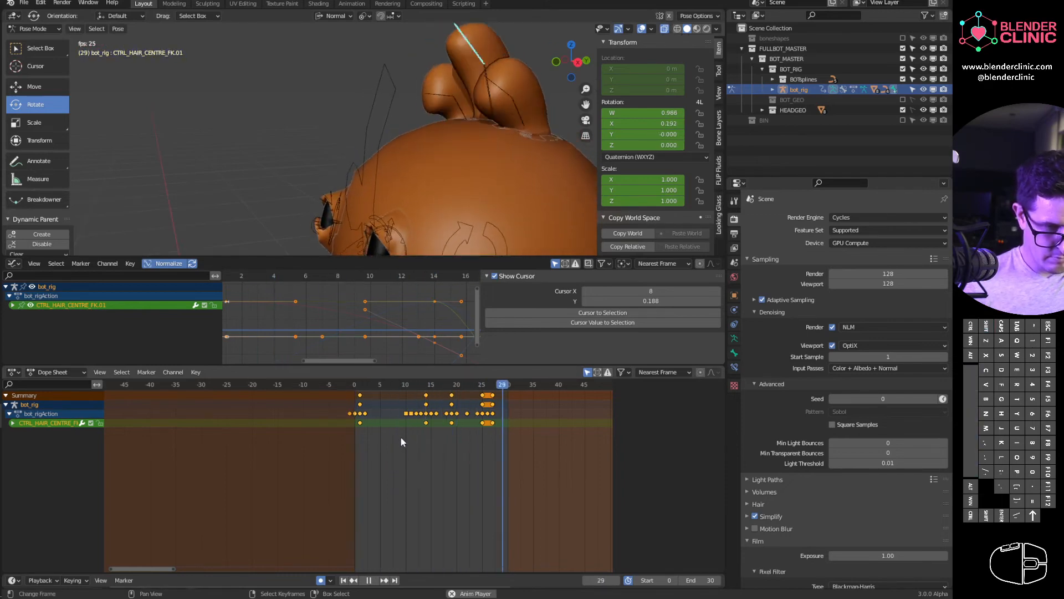
key(Escape)
- At frame 25, rotate CTRL_HAIR_CENTRE_FK.01 16.3° about X and move its last keyframe three frames later to frame 30
drag(408, 393, 484, 411)
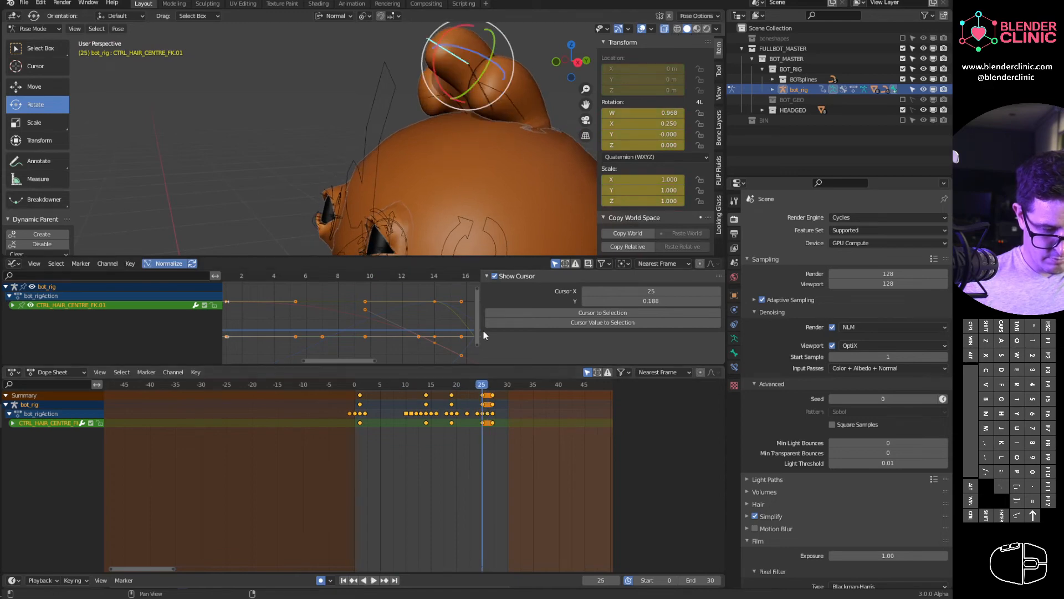
drag(435, 67, 436, 78)
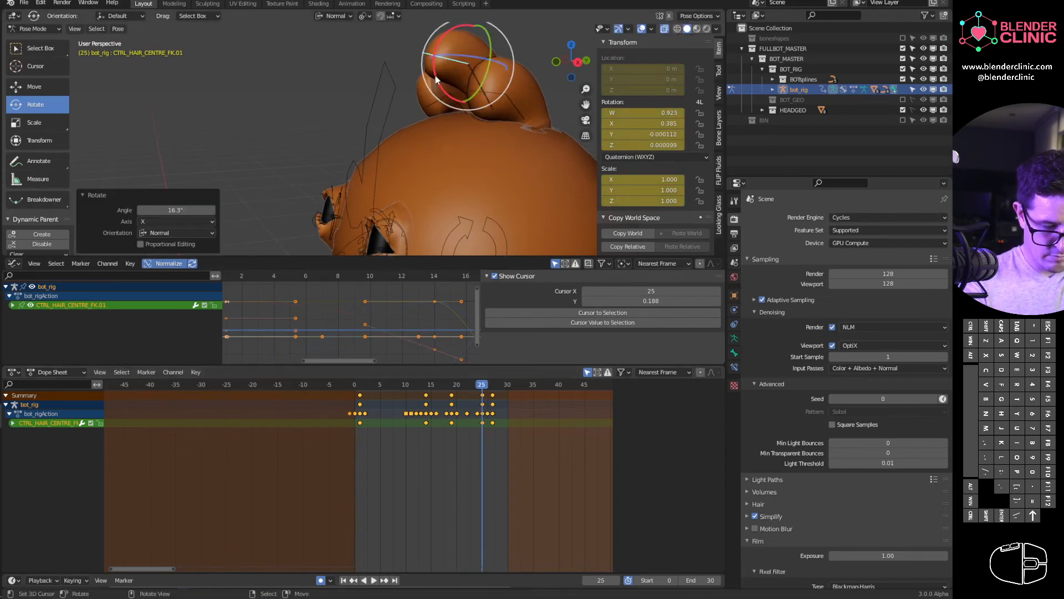
drag(487, 392, 495, 399)
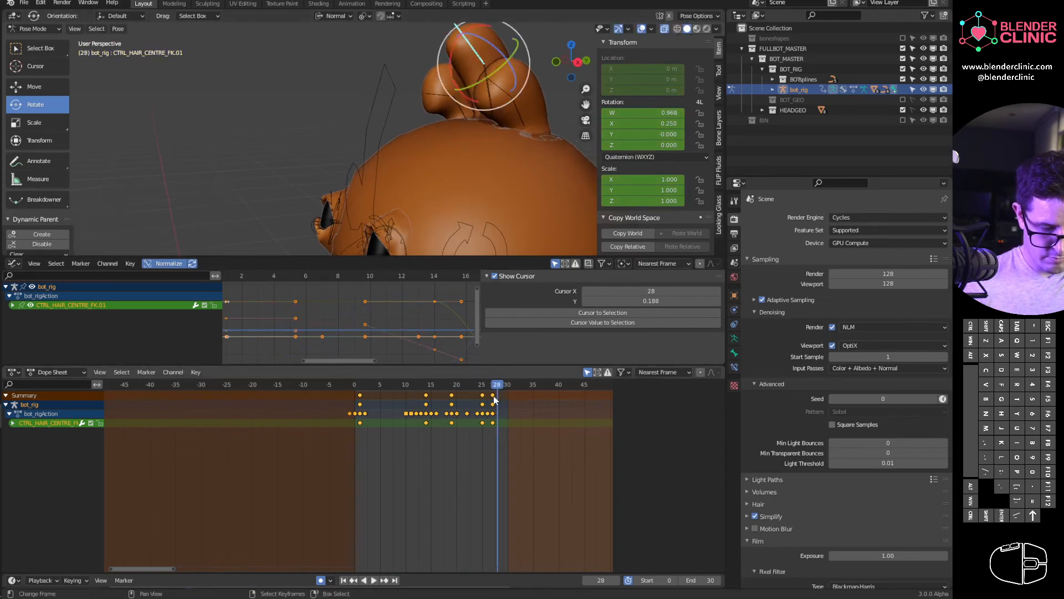
right_click(493, 394)
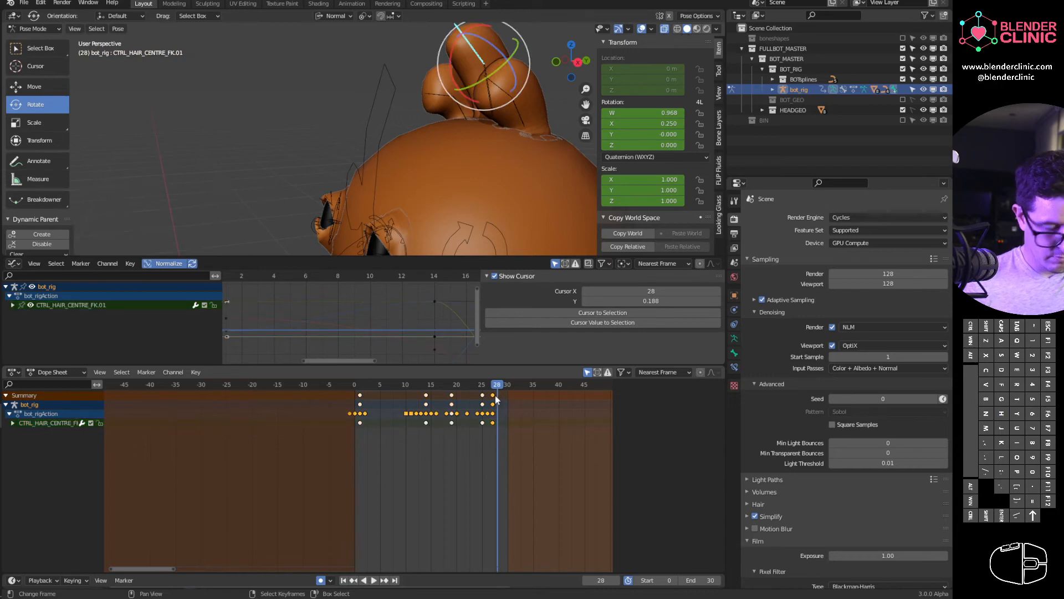
key(g)
key(3)
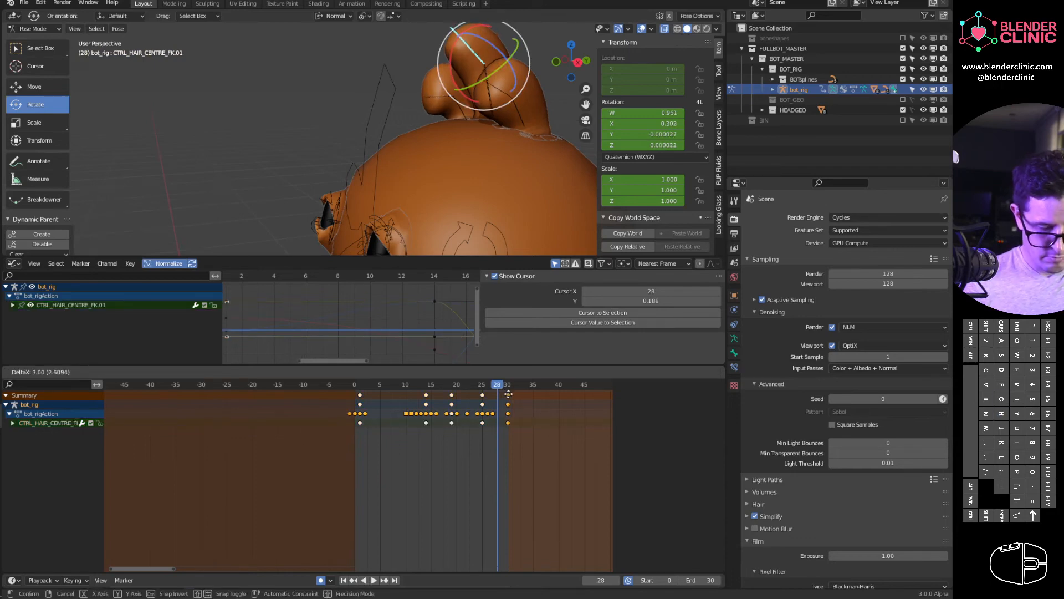
key(Return)
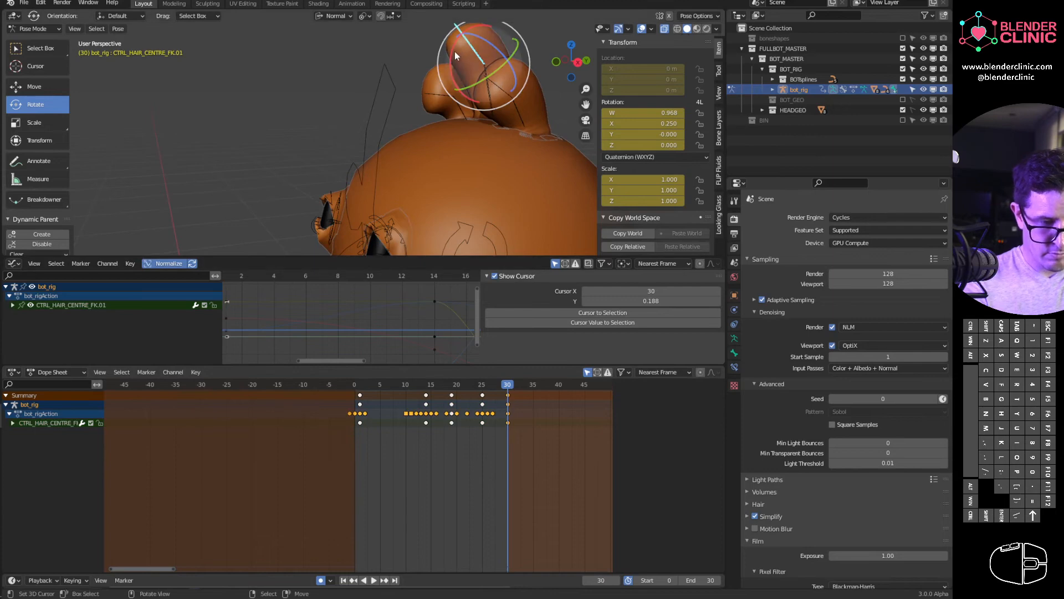
- At frame 30, rotate CTRL_HAIR_CENTRE_FK.01 by 13.2° about X and play back the hair motion
drag(454, 51, 480, 37)
click(507, 85)
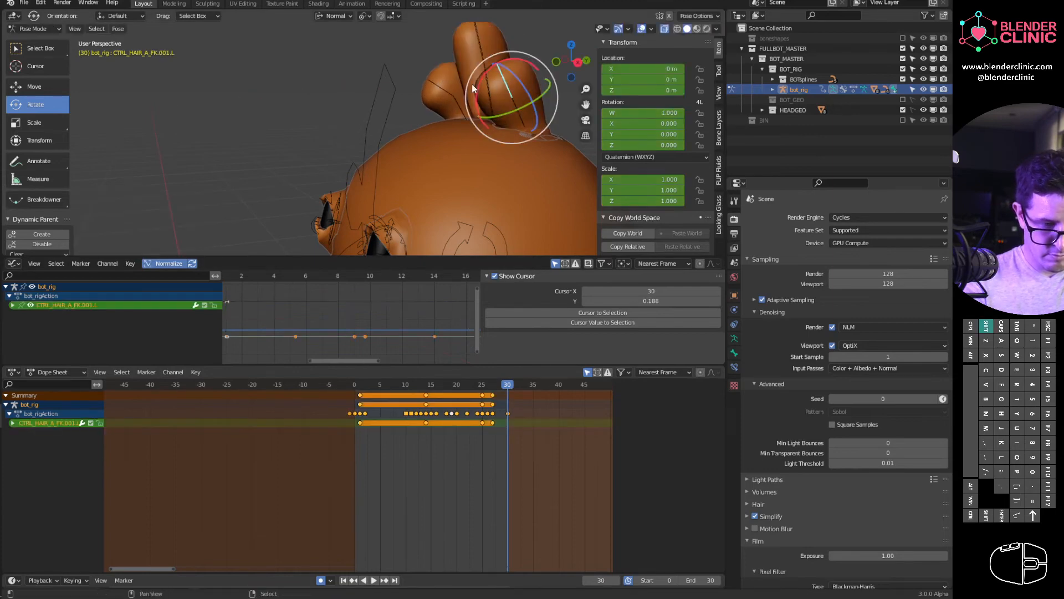
shift+click(446, 91)
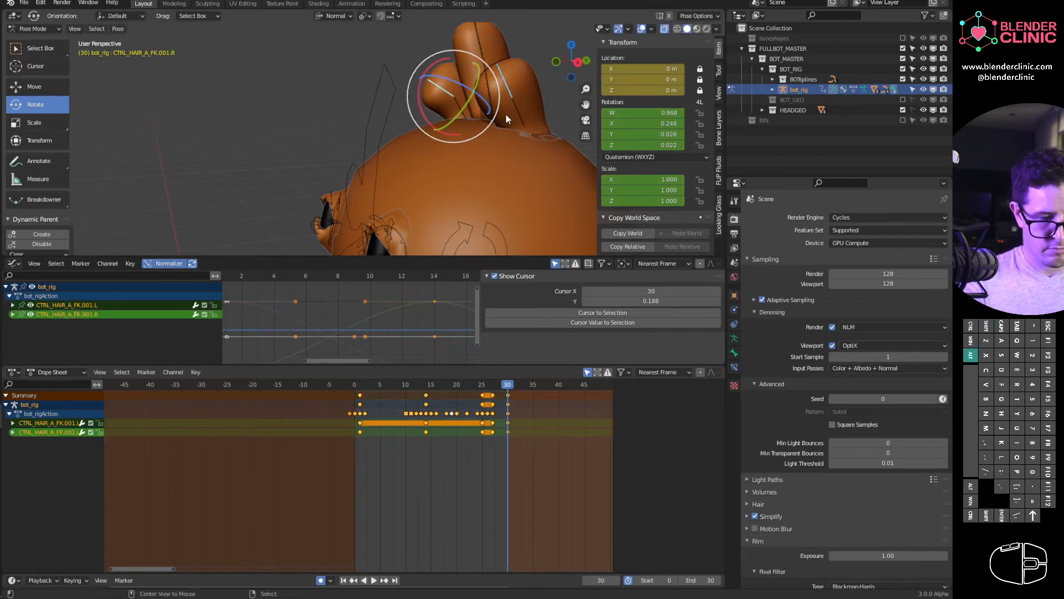
click(490, 96)
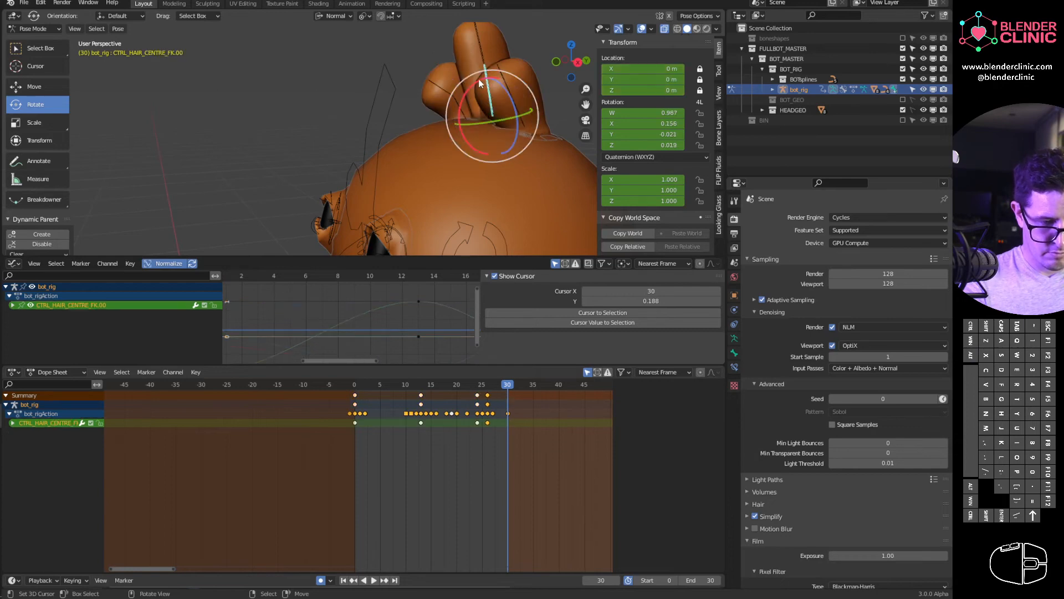
click(479, 51)
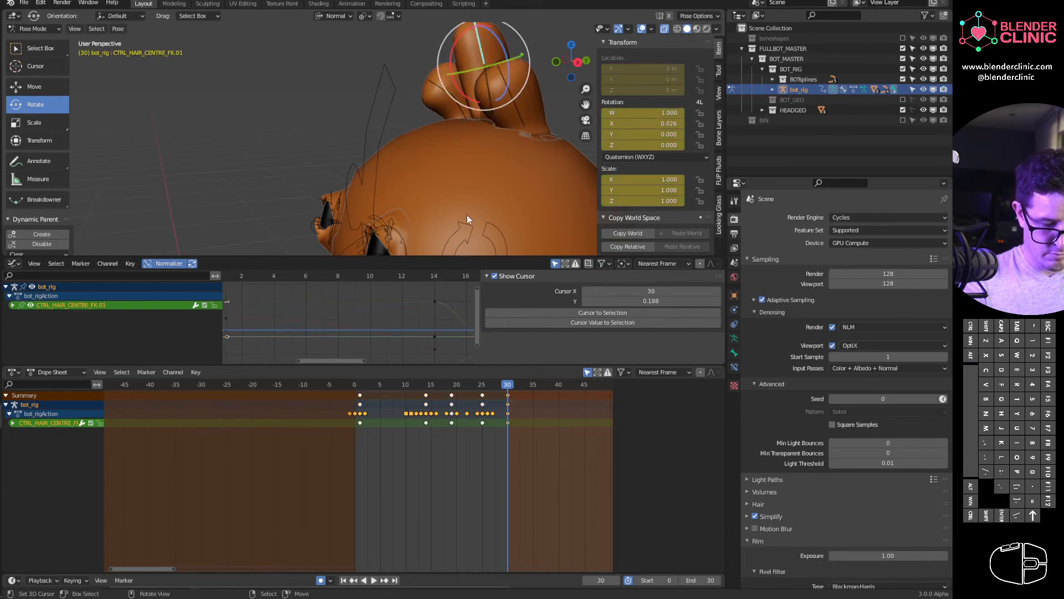
drag(454, 39, 450, 44)
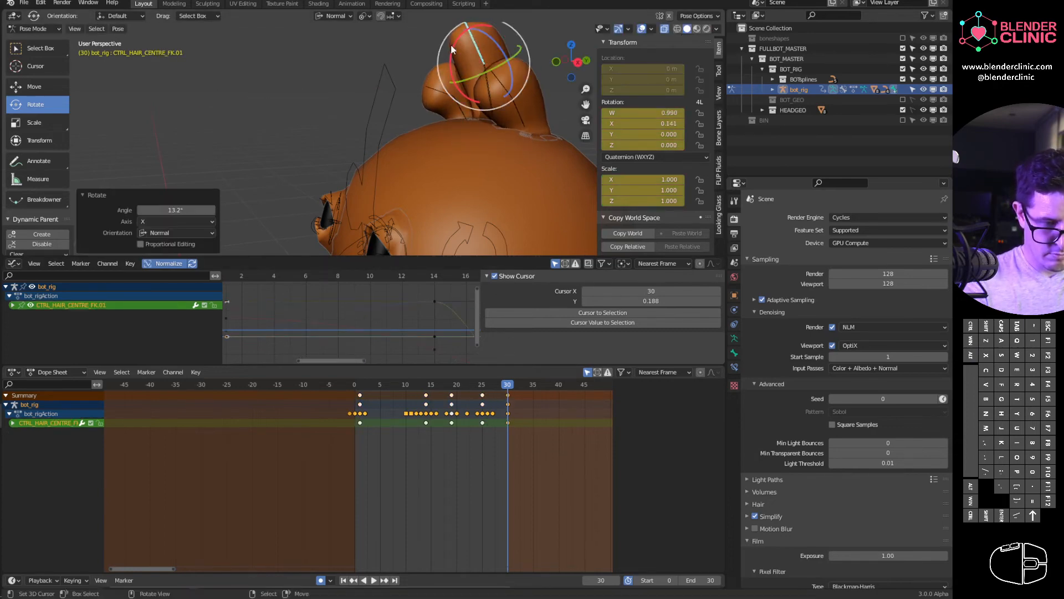
key(space)
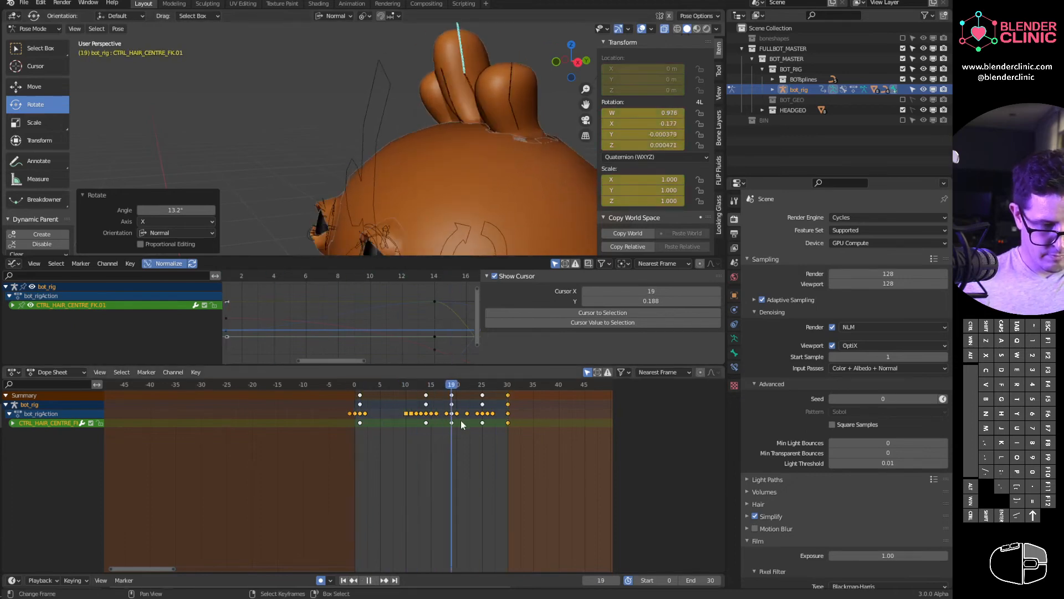
key(space)
- Play back and scrub the whole head animation from the front to check the hair timing
key(KP_1)
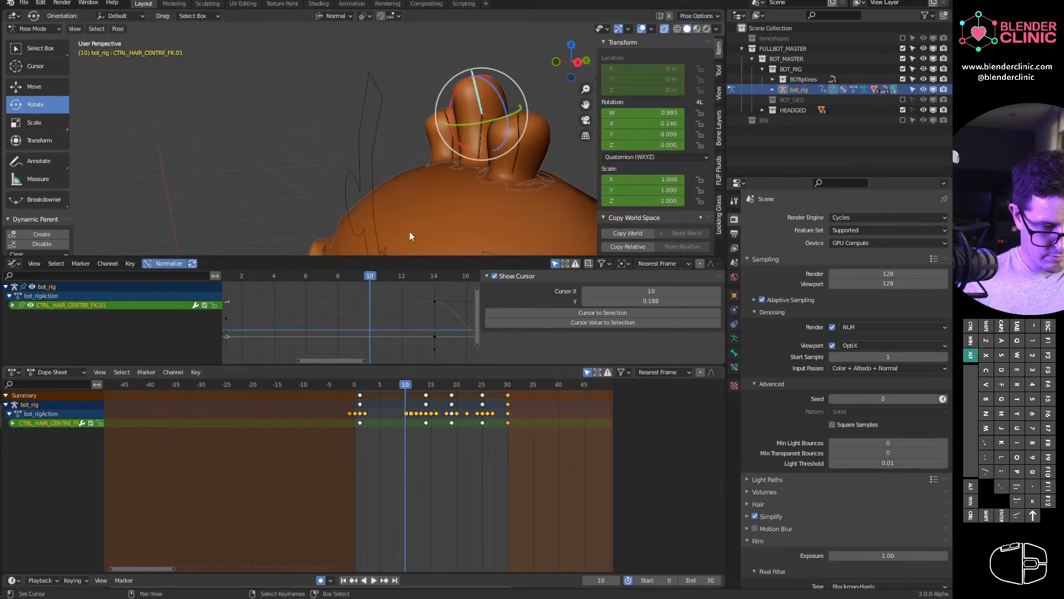
scroll(466, 131, down, 5)
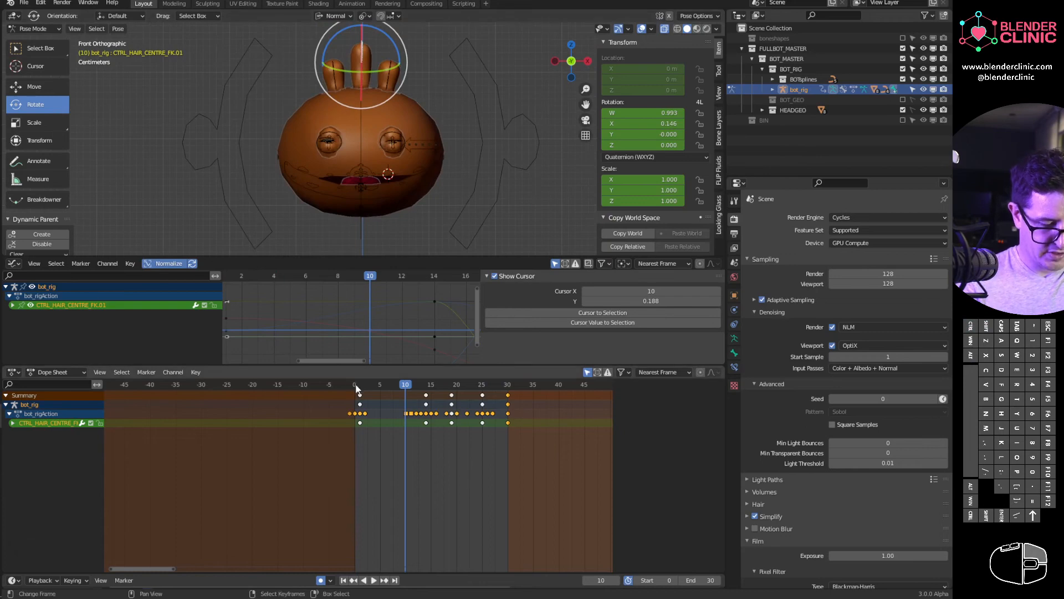
key(space)
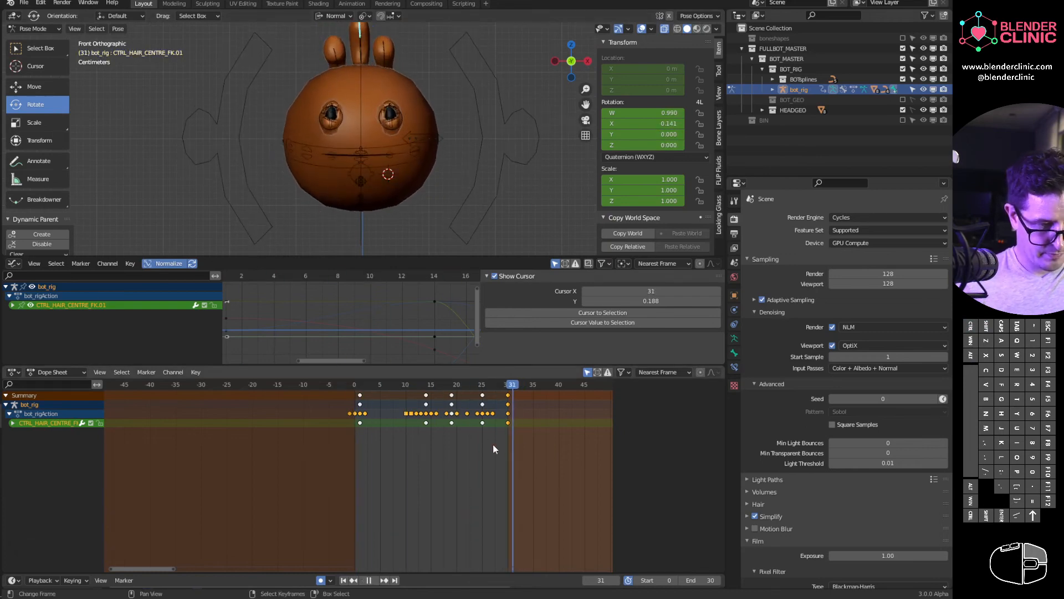
drag(493, 444, 390, 408)
- Select all six hair controls, shift all their keyframes nine frames earlier, and play back the animation
shift+right_click(335, 59)
shift+right_click(336, 75)
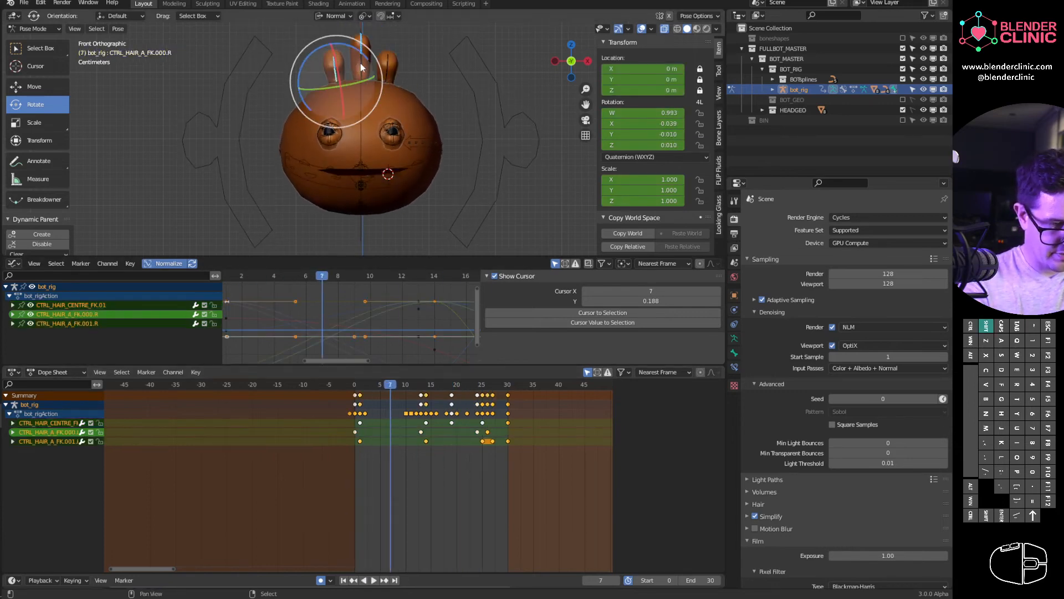
shift+right_click(361, 65)
shift+right_click(387, 60)
shift+right_click(386, 71)
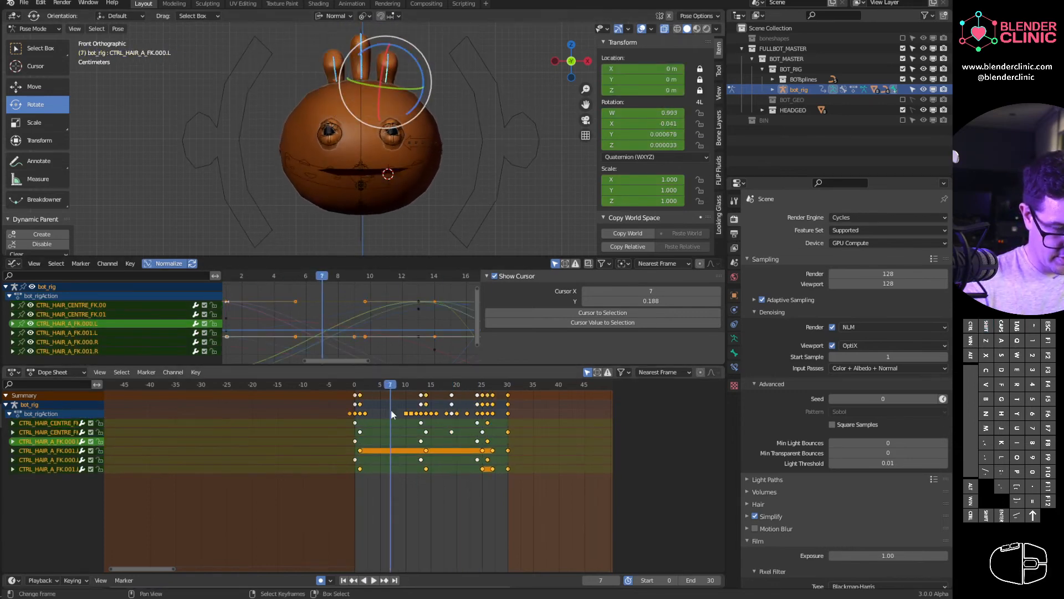
drag(353, 395, 423, 397)
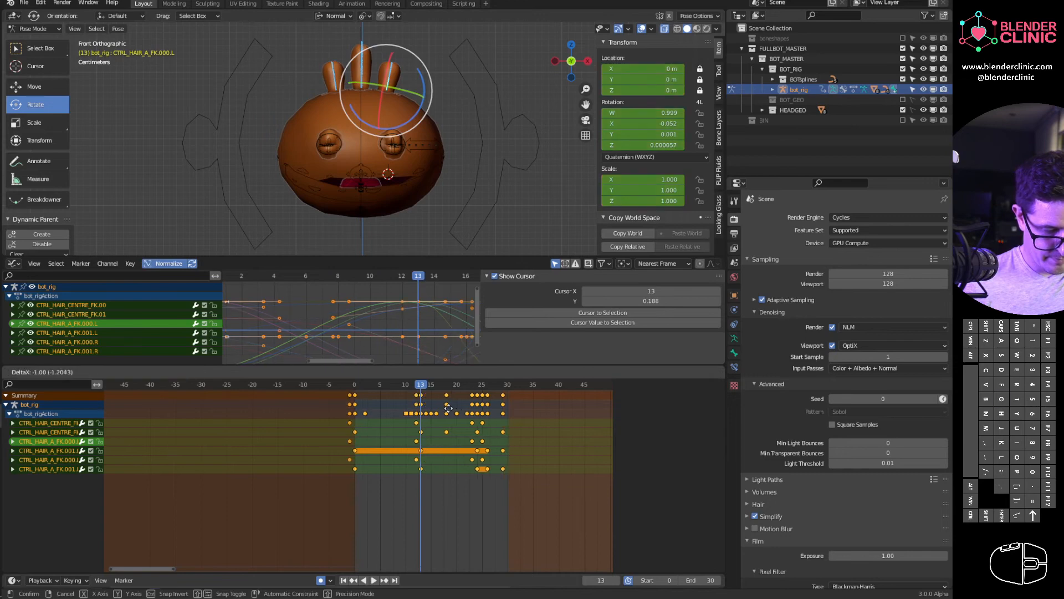
click(411, 415)
key(space)
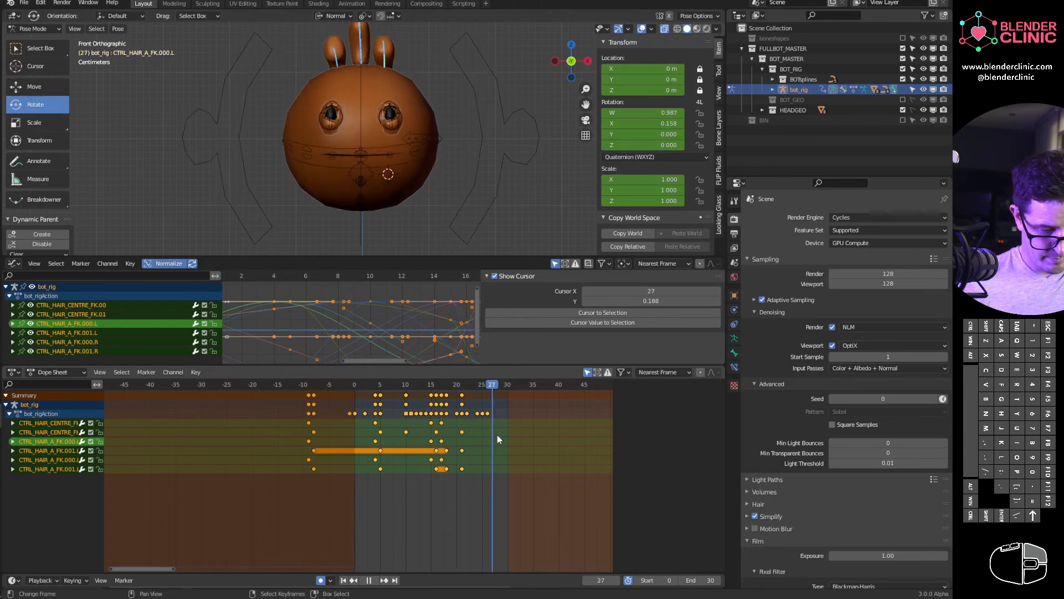
- At frame 27, key a new rotation on CTRL_HAIR_CENTRE_FK.00, working from a side angle
drag(505, 434, 488, 451)
middle_drag(450, 153, 377, 155)
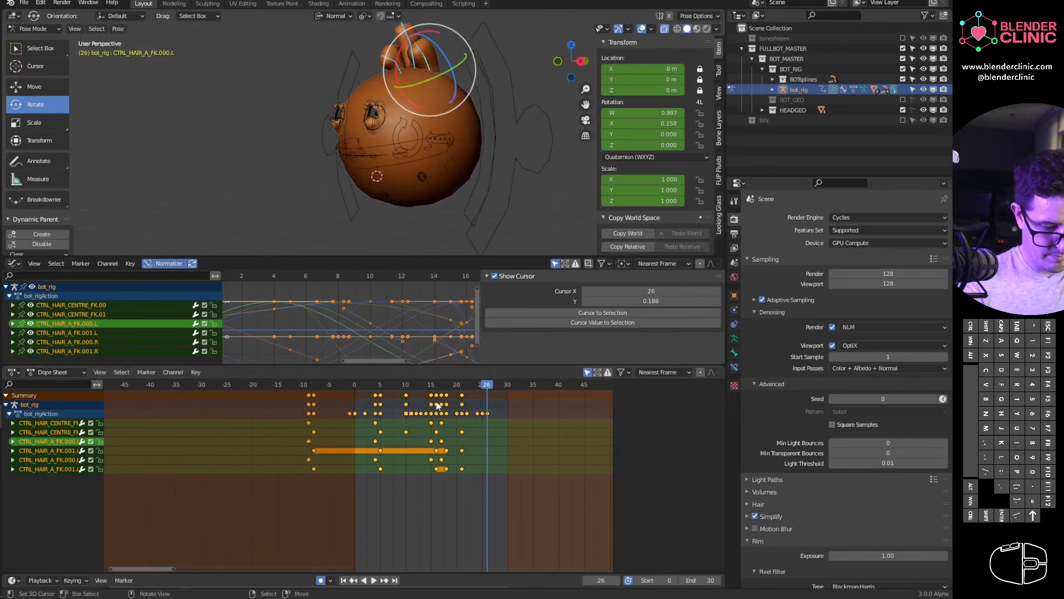
drag(438, 404, 490, 396)
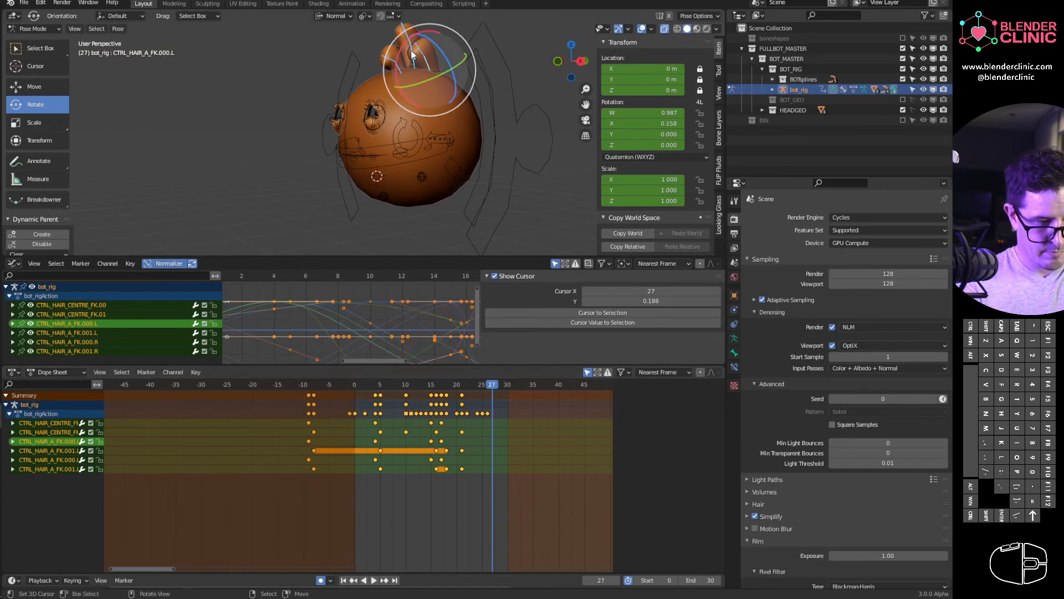
drag(410, 40, 392, 51)
right_click(414, 59)
right_click(416, 34)
right_click(415, 57)
- Key follow-through rotations on CTRL_HAIR_CENTRE_FK.01 at frame 29 and CTRL_HAIR_CENTRE_FK.00 at frame 30
drag(497, 390, 504, 392)
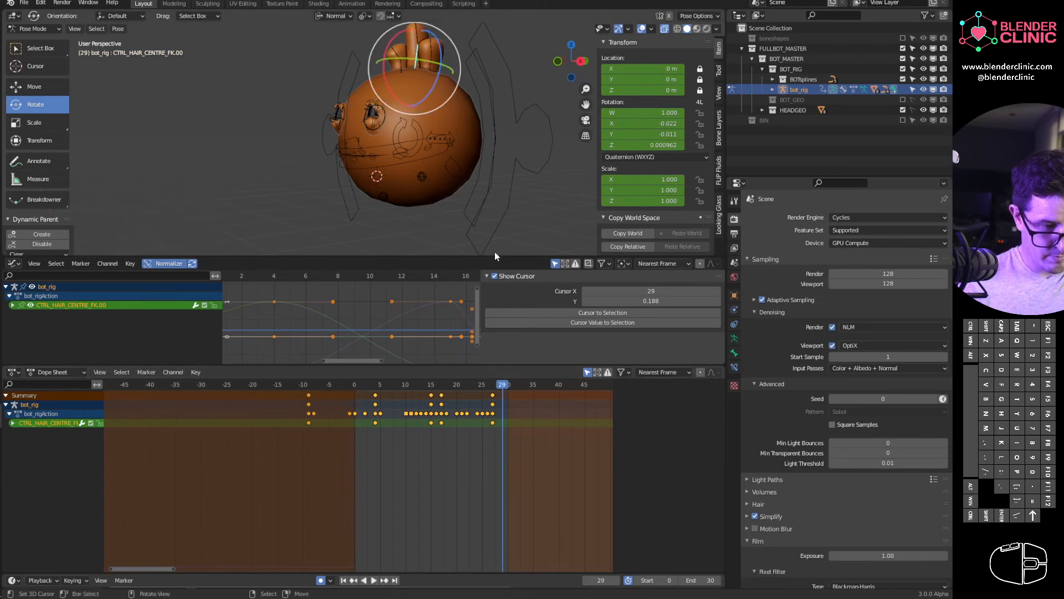
right_click(418, 38)
drag(391, 30, 417, 14)
right_click(416, 61)
drag(471, 387, 510, 393)
drag(413, 22, 405, 46)
- At frame 33, rotate CTRL_HAIR_CENTRE_FK.01 by 77.9° about X and play the animation from the start
right_click(412, 37)
drag(513, 386, 523, 391)
drag(384, 59, 426, 73)
click(346, 387)
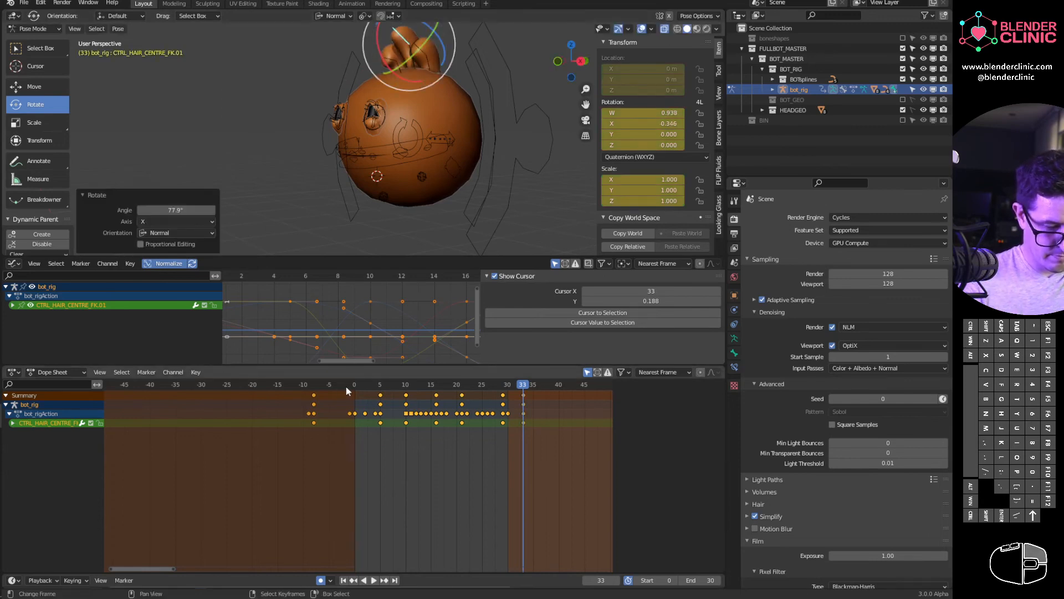
key(space)
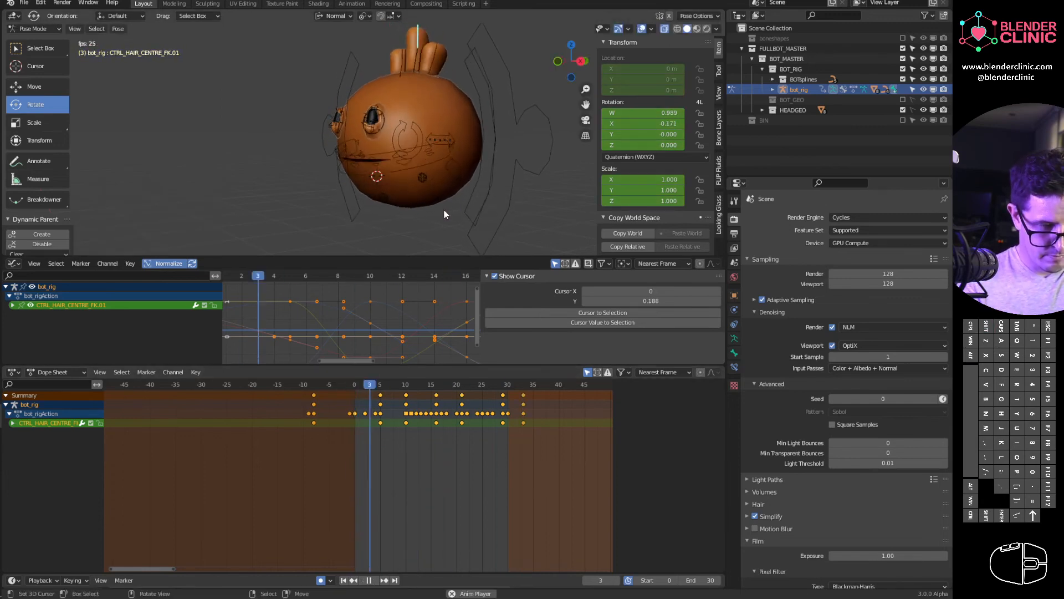
key(space)
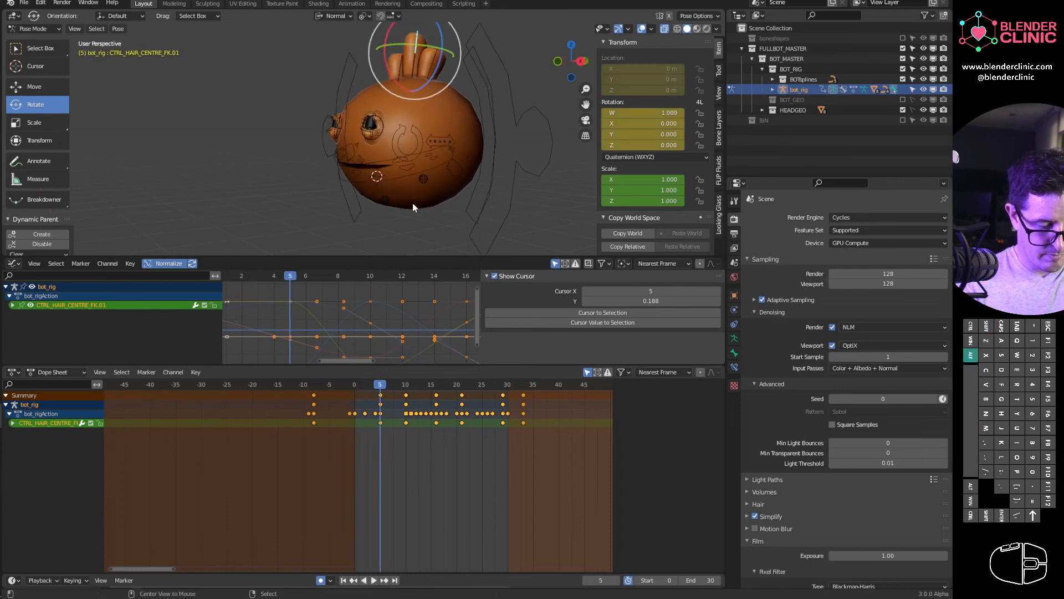
- Review the adjusted hair animation in playback from the front view
alt+middle_drag(413, 203, 474, 208)
key(space)
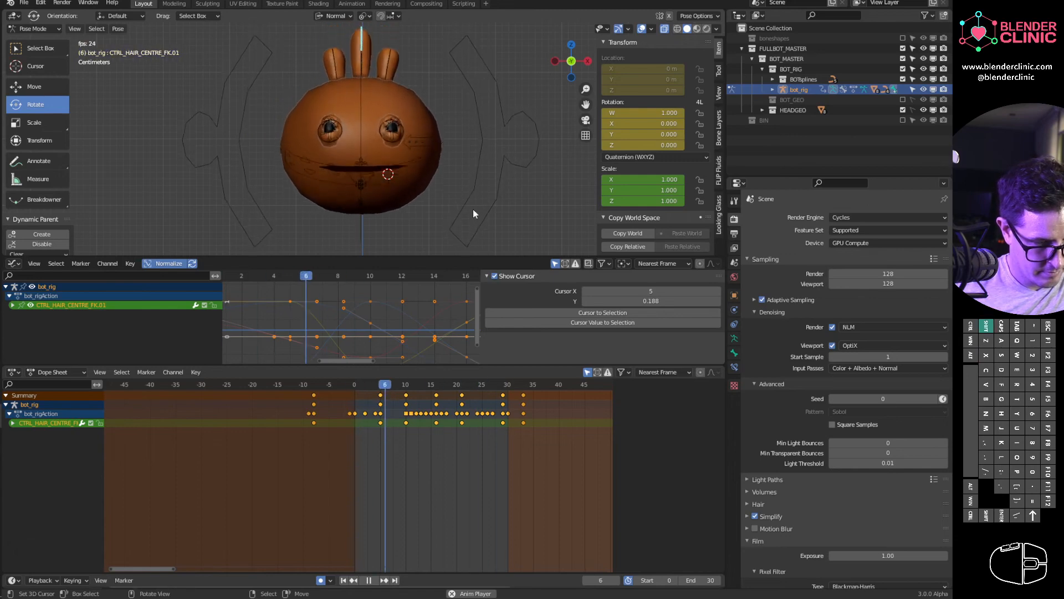
key(space)
- Turn off the preview range, hide the viewport gizmos and overlays, and review the clean animation
click(628, 580)
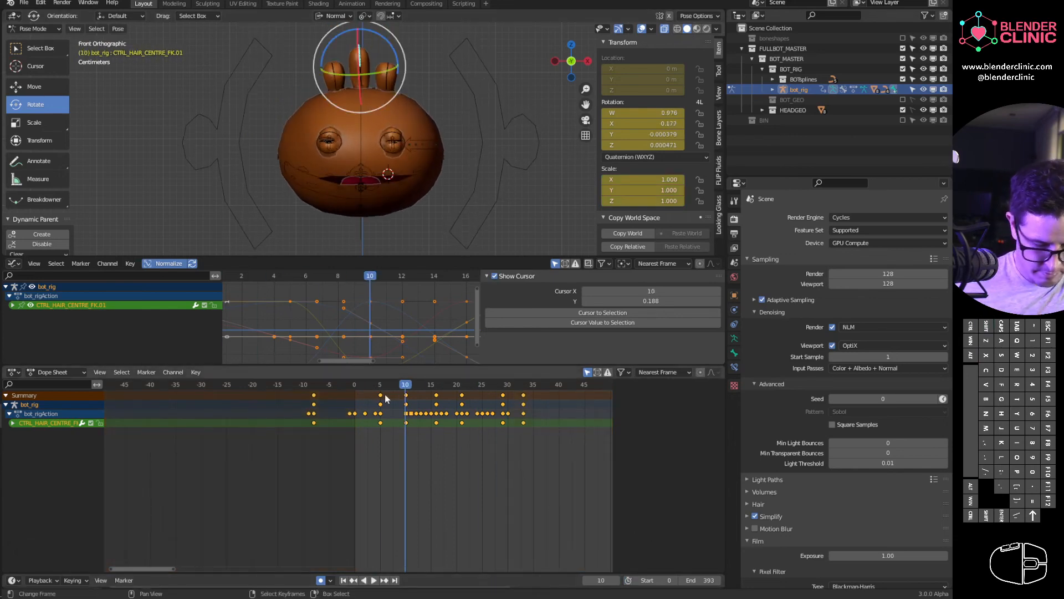
click(619, 29)
key(space)
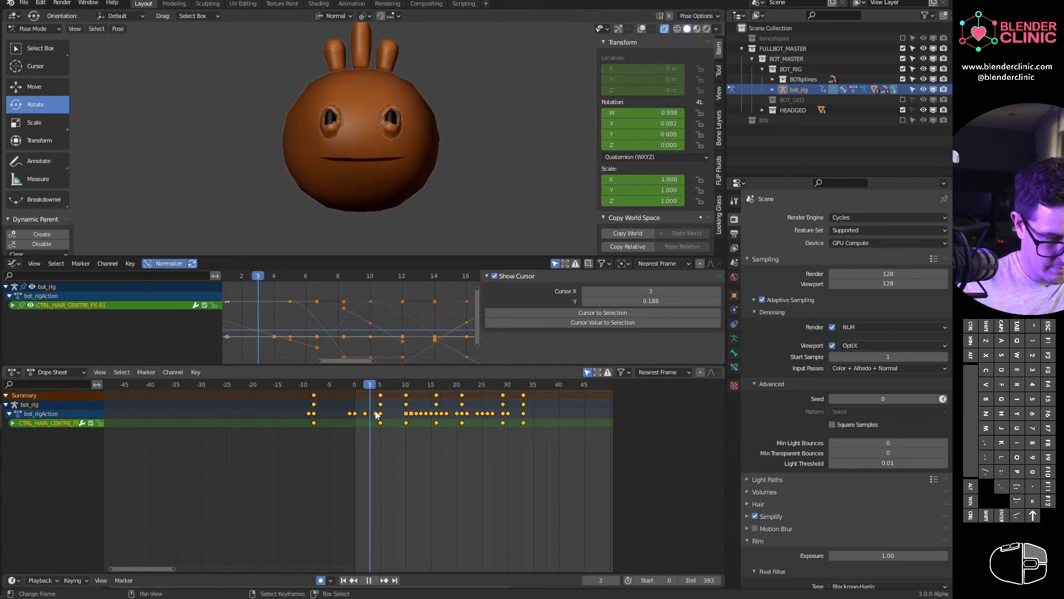
drag(376, 414, 466, 438)
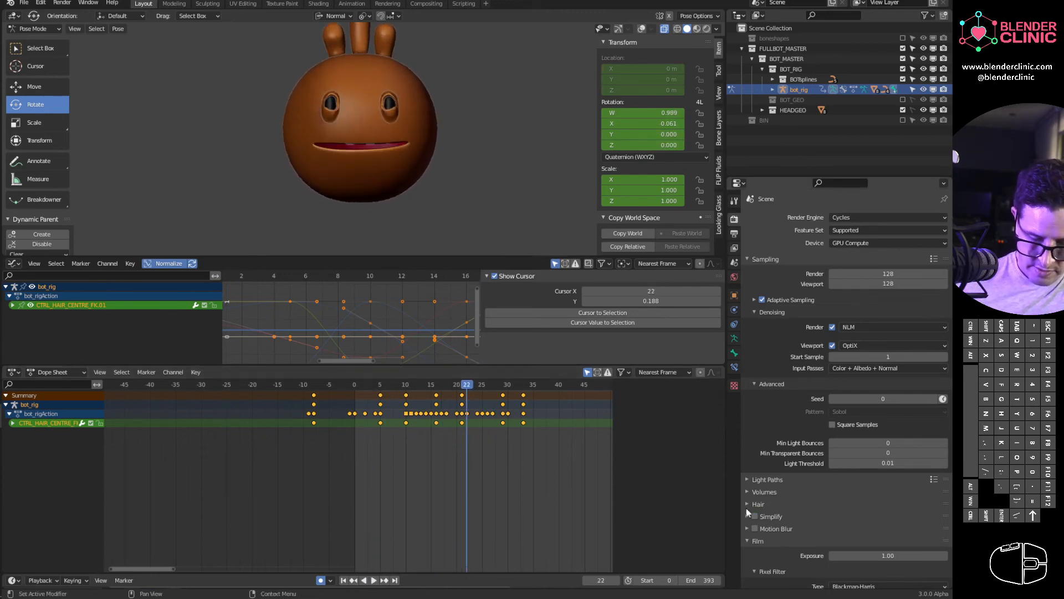
- Disable Simplify in the render settings and play the smoother head animation from frame 1
ctrl+middle_drag(466, 159, 460, 191)
click(360, 388)
key(space)
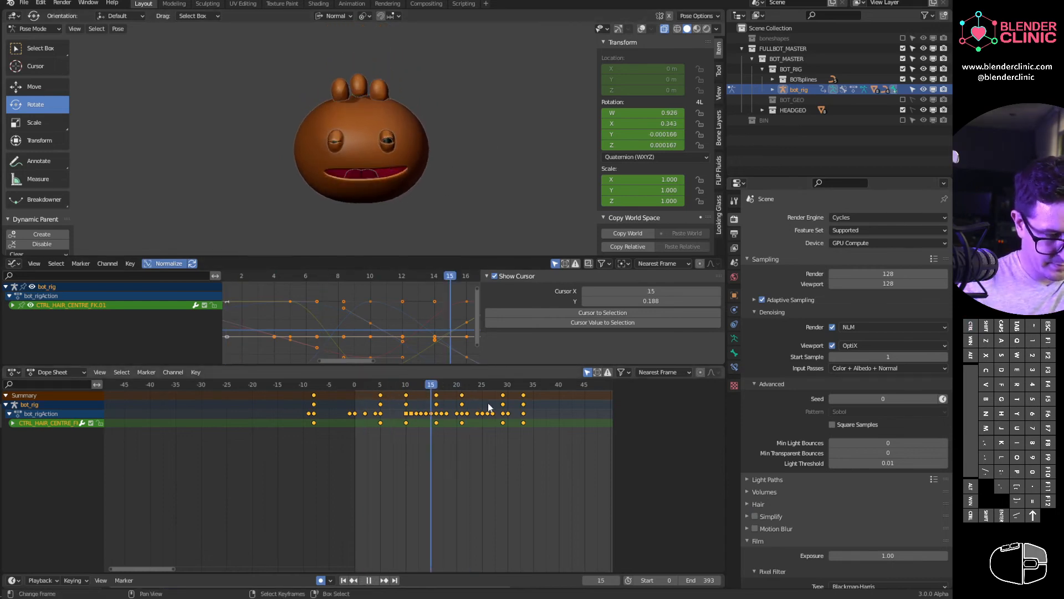
key(space)
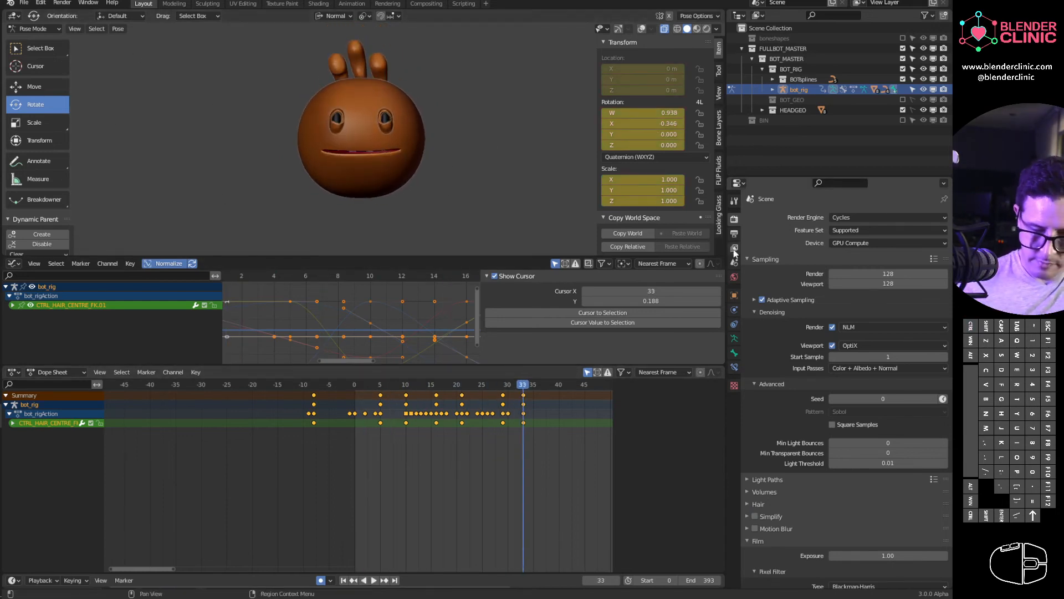
- Set the render output folder to the Desktop
click(735, 234)
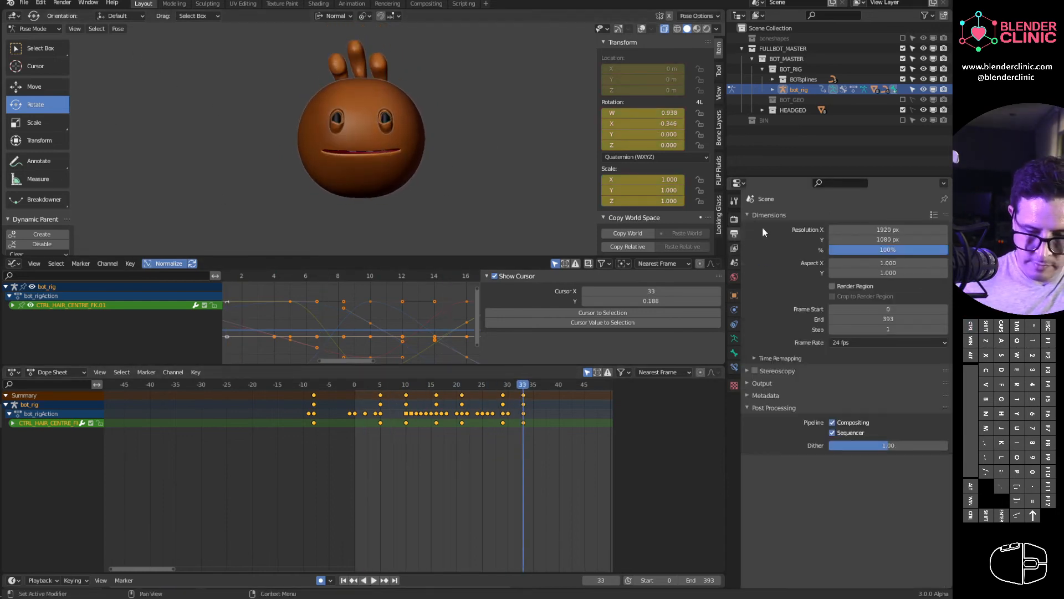
click(763, 383)
click(943, 398)
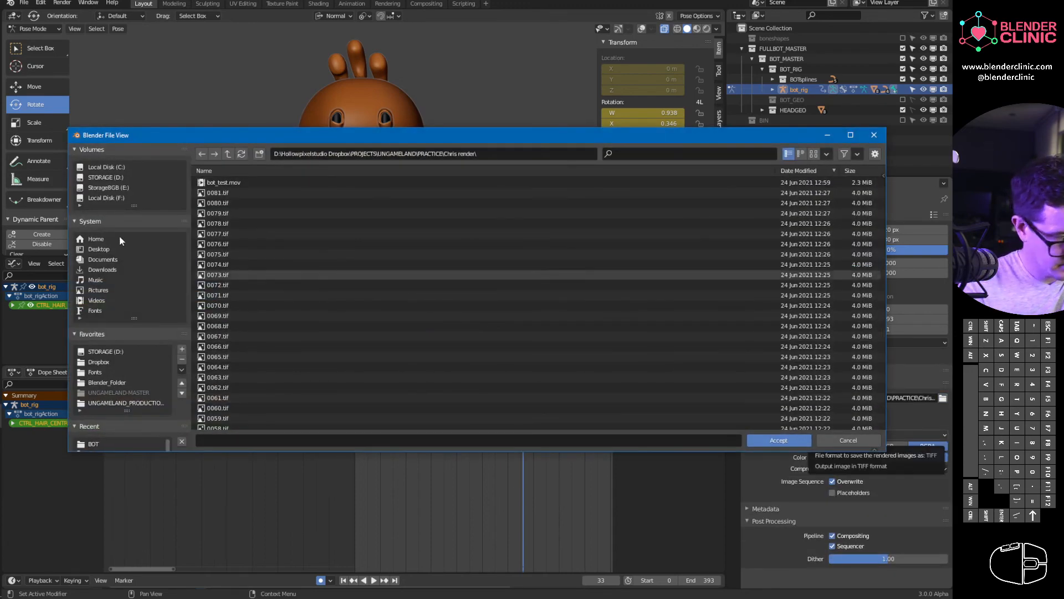
click(111, 249)
click(776, 440)
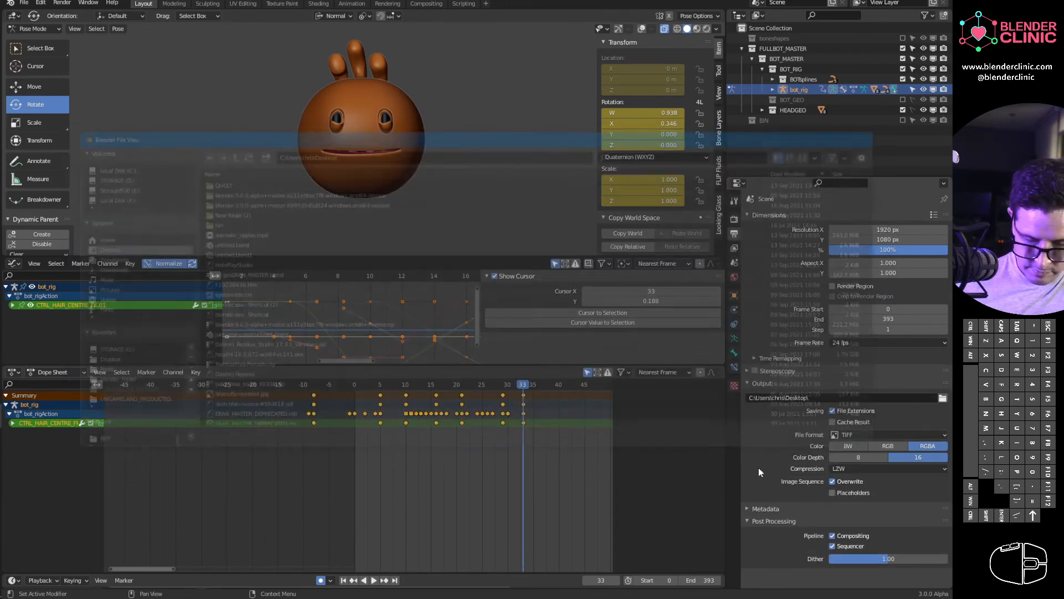
- Set the output file format to FFmpeg Video and start a viewport render of the animation
click(909, 435)
click(911, 490)
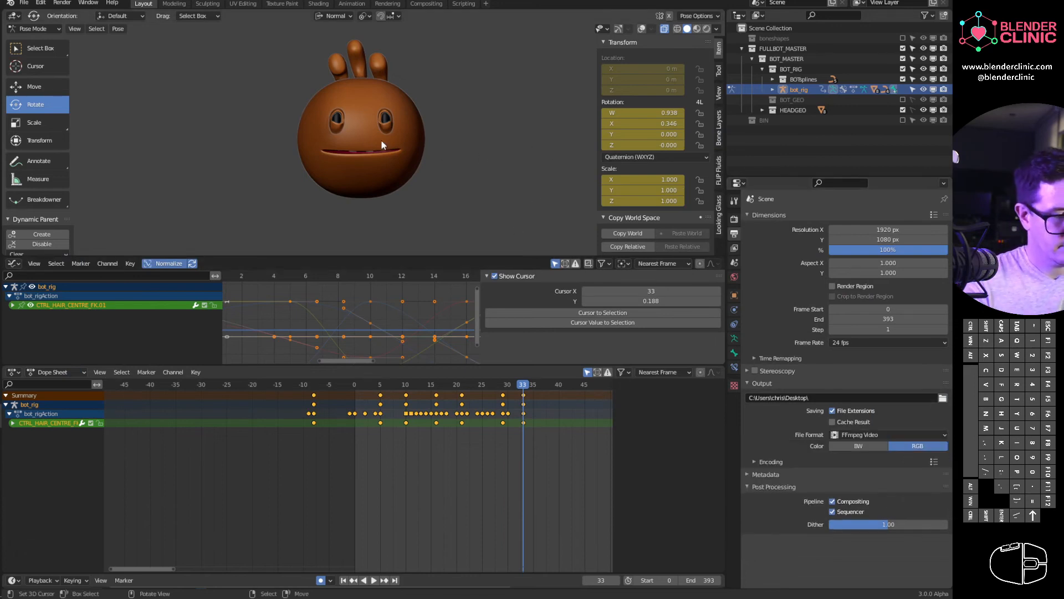
click(75, 29)
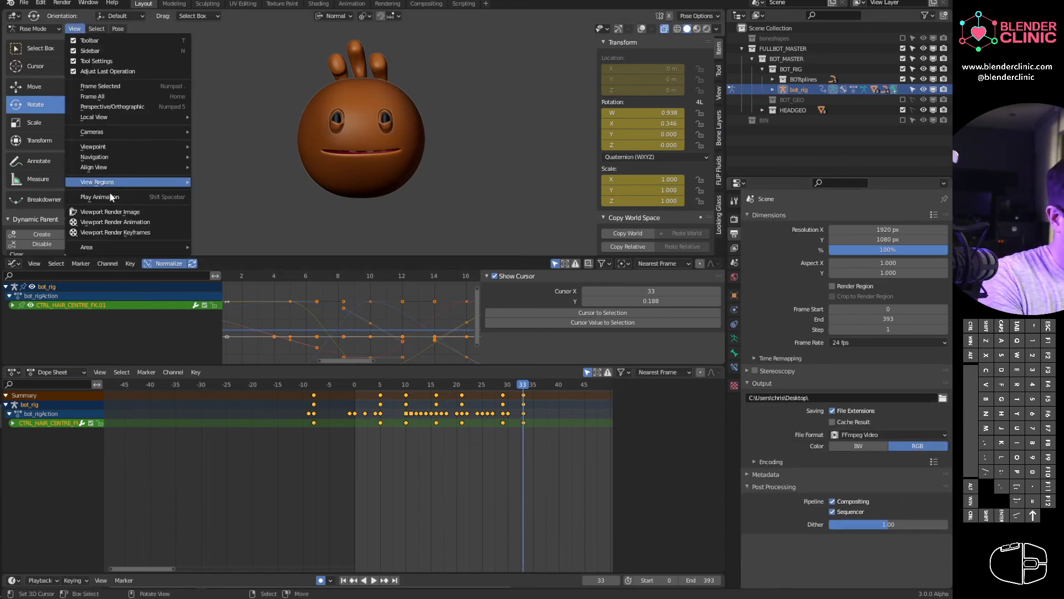
click(143, 222)
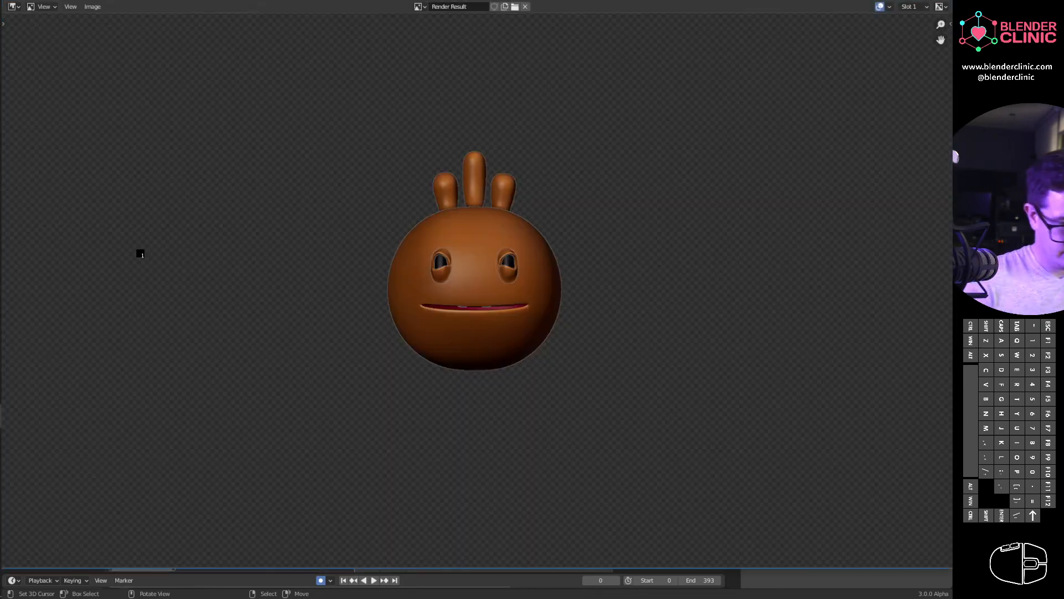